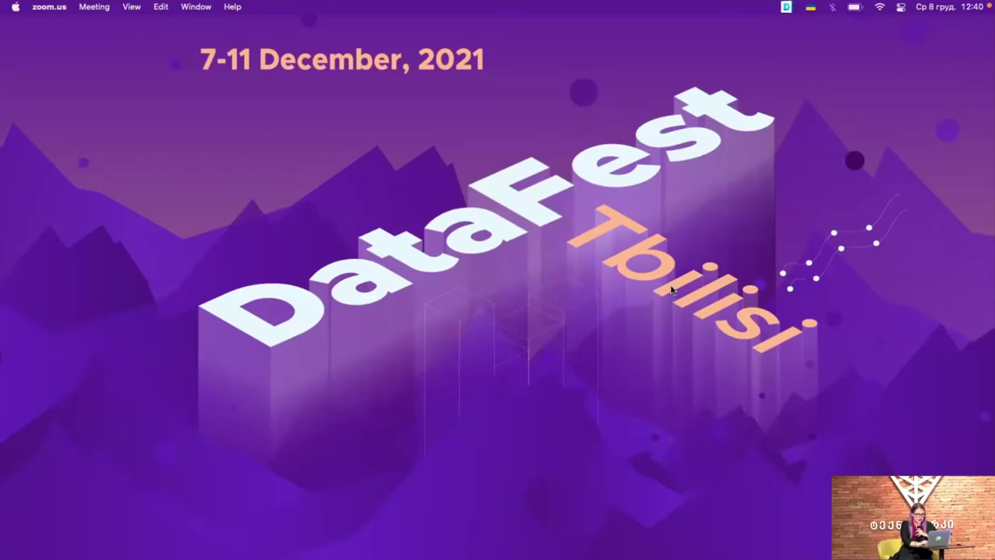
# Switch to the OpenRefine project creation page in the browser and hide the browser's sidebar
pyautogui.hotkey('ctrl', 'Right')
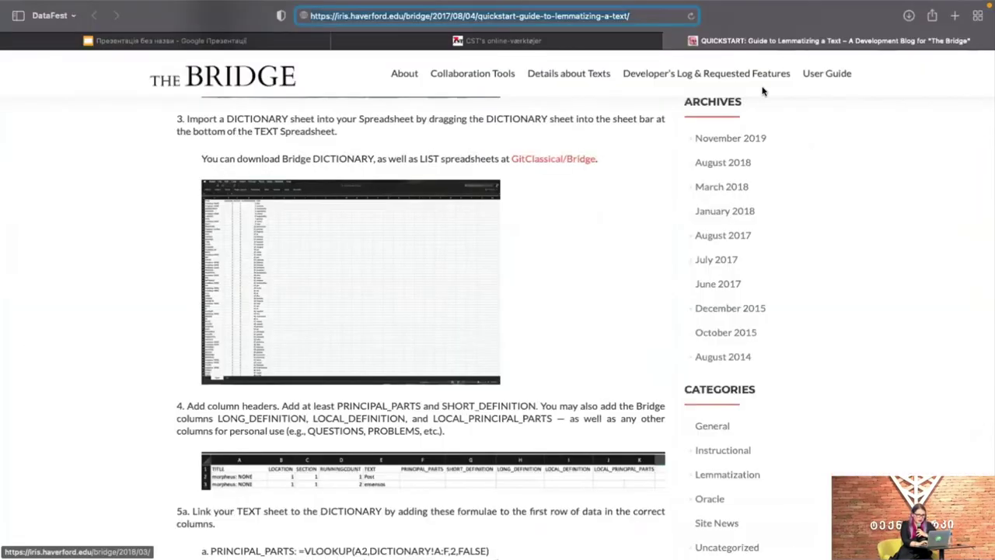
pyautogui.hotkey('ctrl', 'Right')
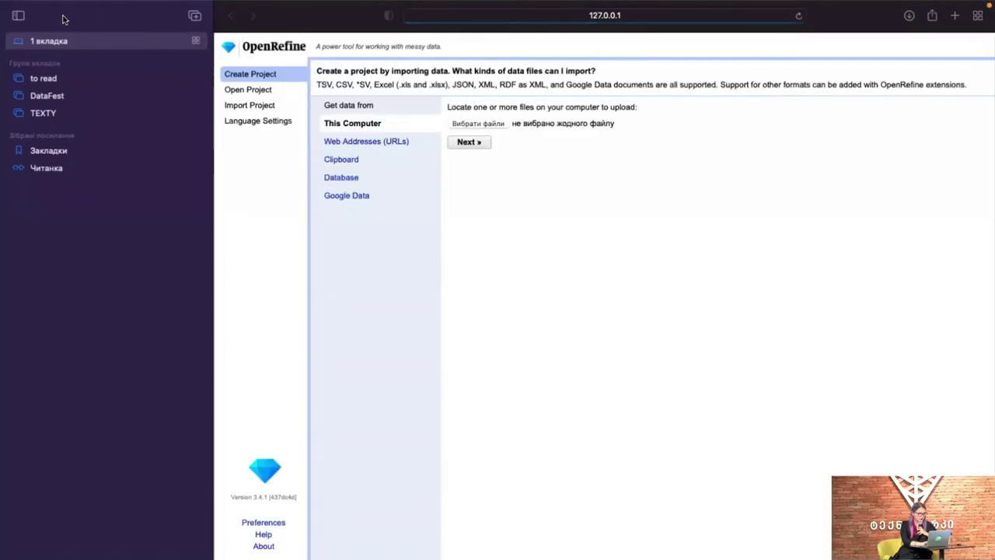
pyautogui.press('super+shift+l')
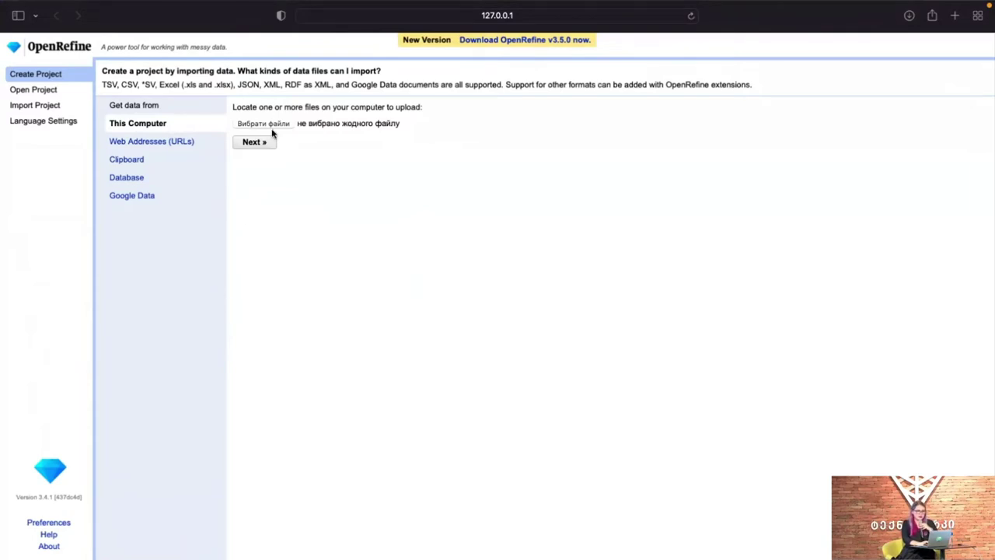
pyautogui.scroll(2, 272, 134)
pyautogui.scroll(3, 273, 134)
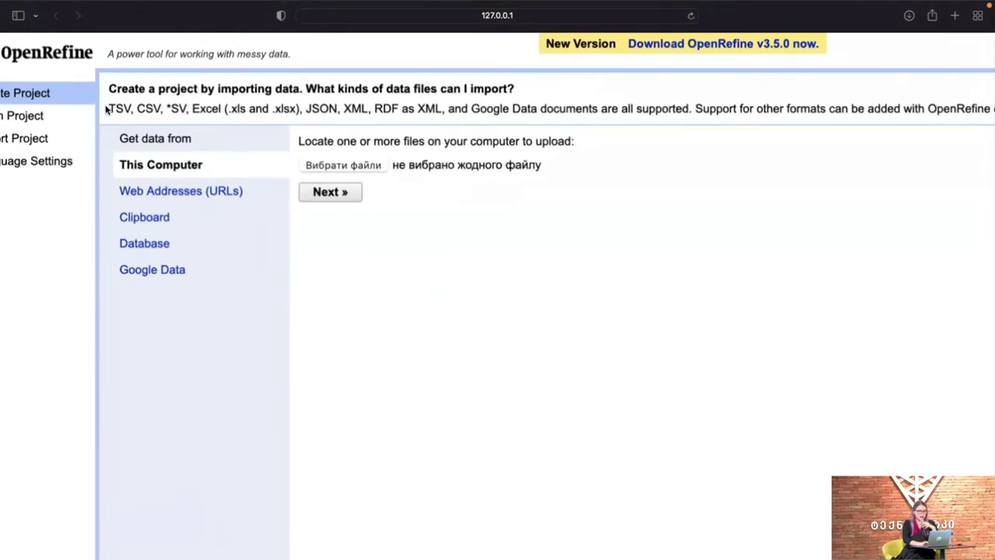
pyautogui.moveTo(108, 109); pyautogui.dragTo(146, 112)
pyautogui.click(146, 111)
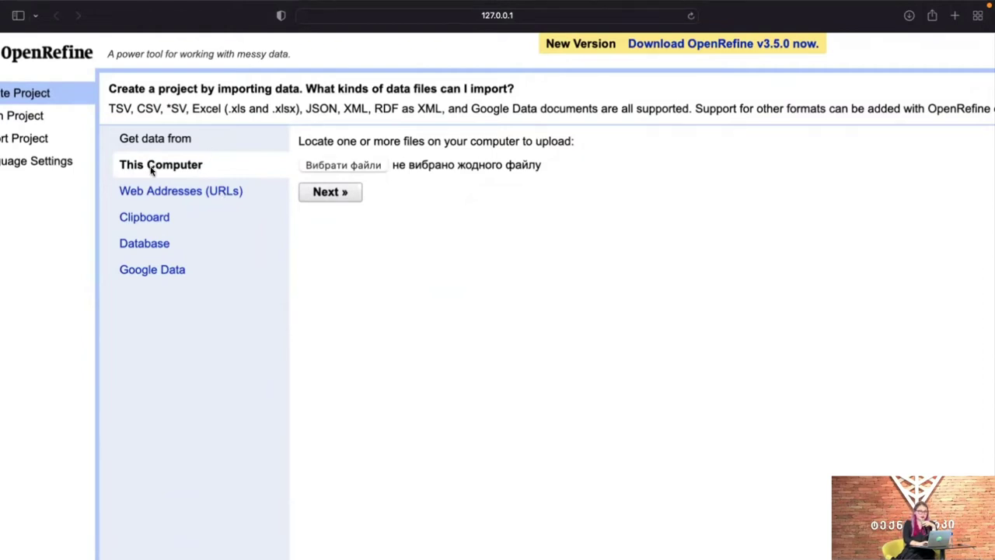
# Choose 2013_Events.xlsx from the computer's desktop as the source file and load it for import
pyautogui.click(329, 194)
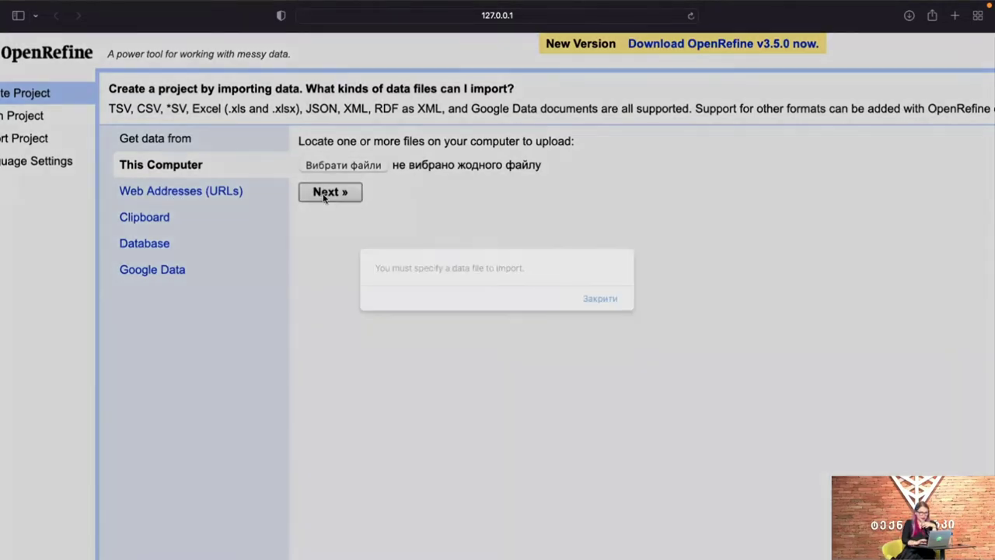
pyautogui.click(601, 297)
pyautogui.click(355, 164)
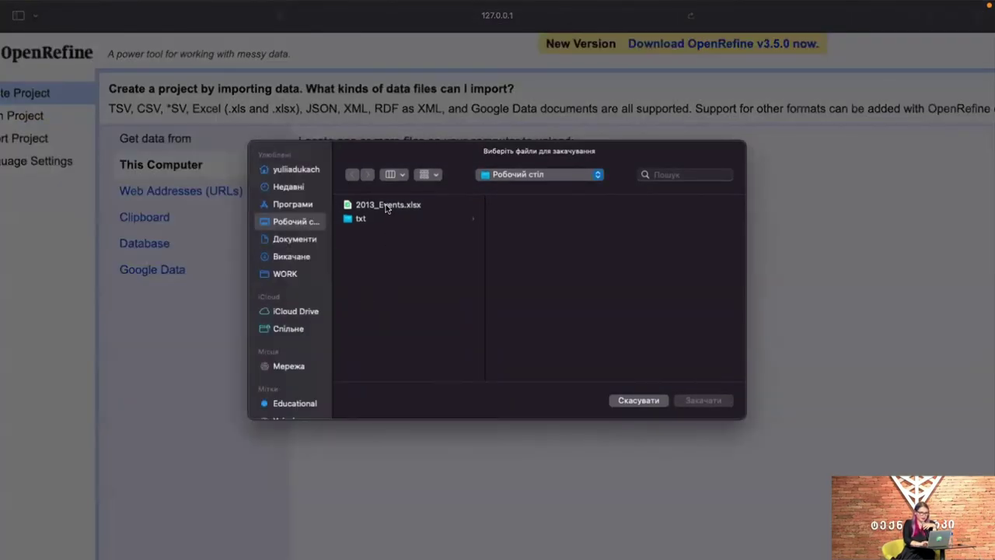
pyautogui.click(384, 204)
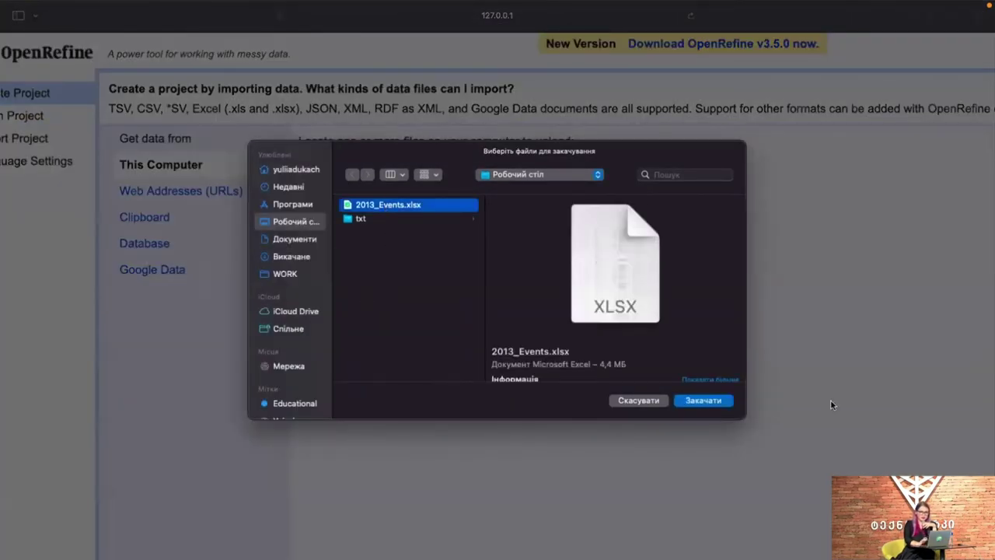
pyautogui.click(709, 401)
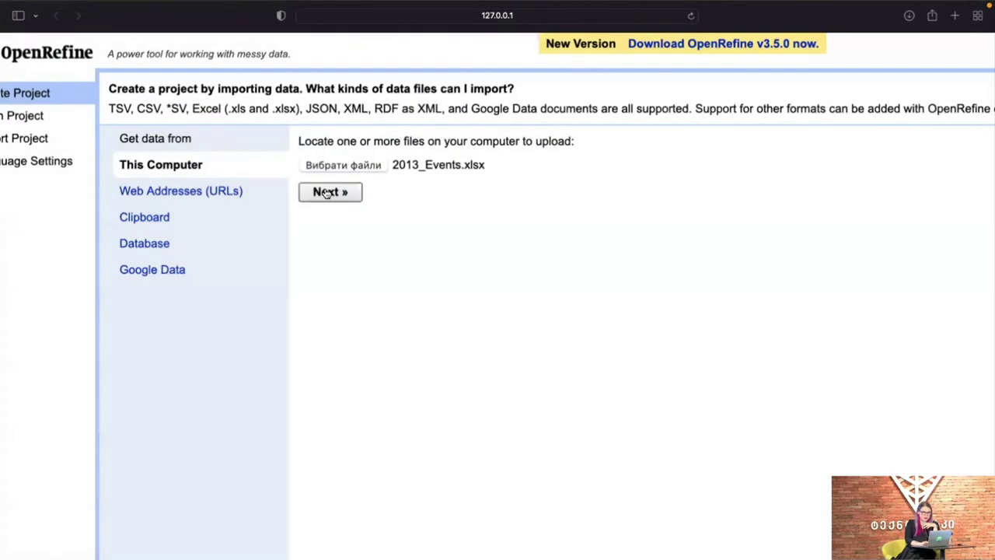
pyautogui.click(330, 192)
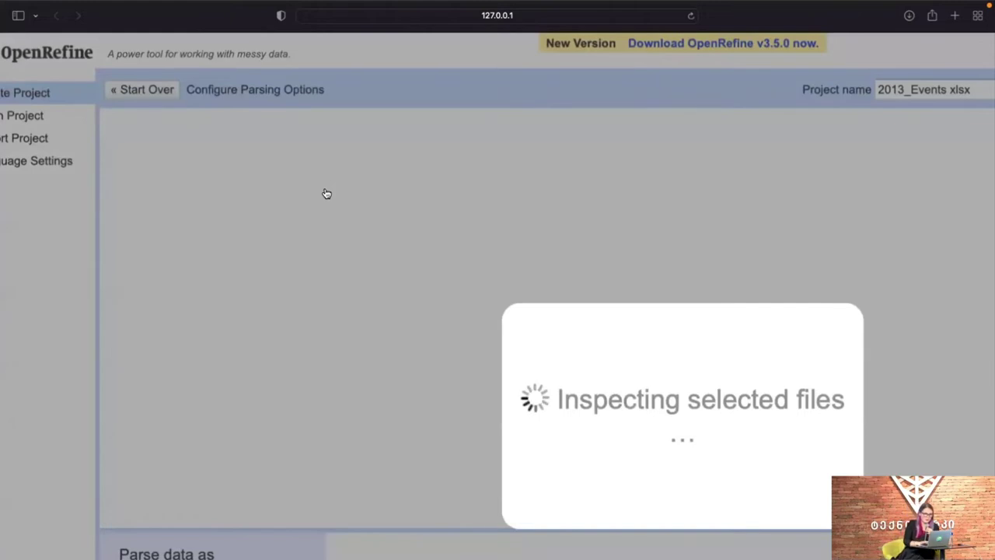
# Review the parsed preview of the Excel worksheet and create the project with the existing parsing options
pyautogui.scroll(-5, 325, 192)
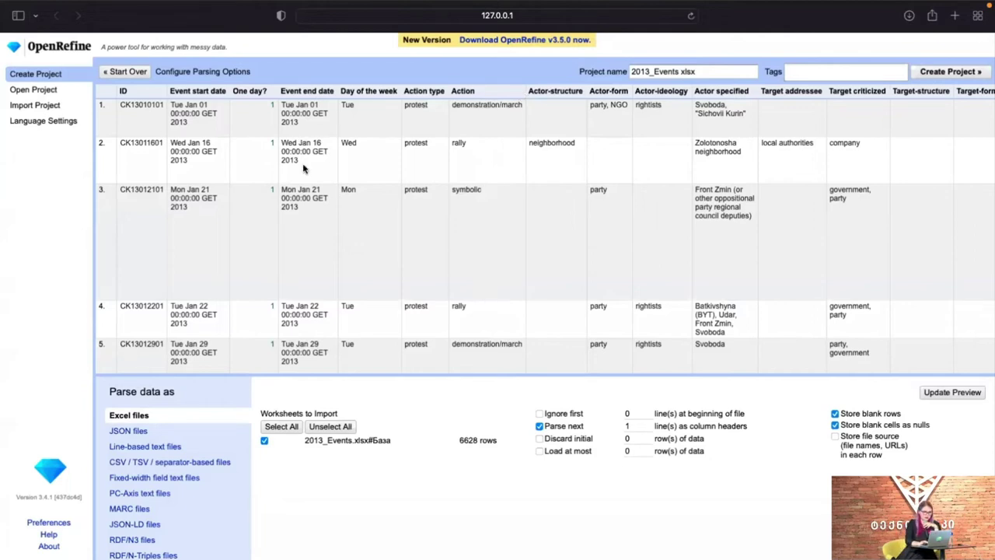
pyautogui.scroll(5, 303, 167)
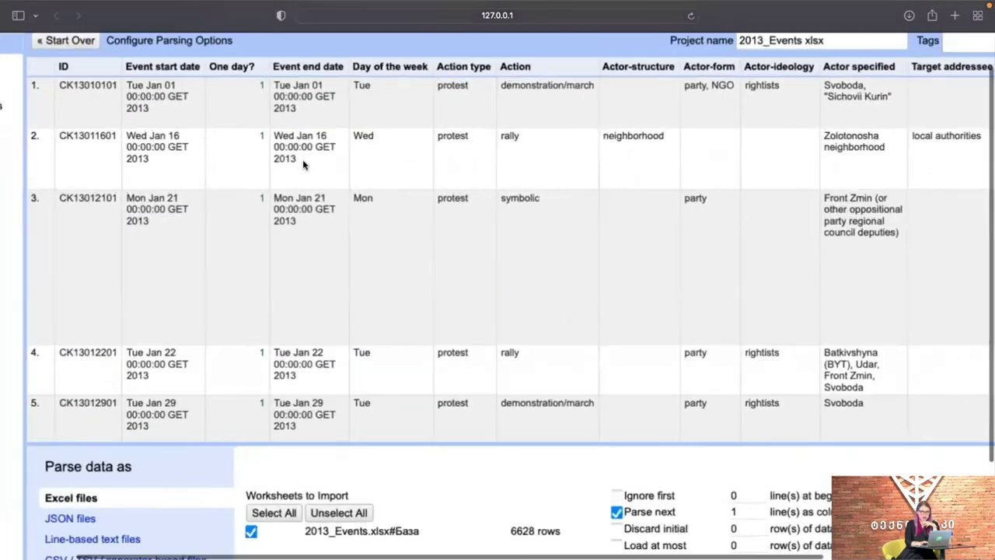
pyautogui.scroll(-5, 303, 165)
pyautogui.hscroll(3, 817, 150)
pyautogui.hscroll(3, 818, 150)
pyautogui.hscroll(-10, 507, 167)
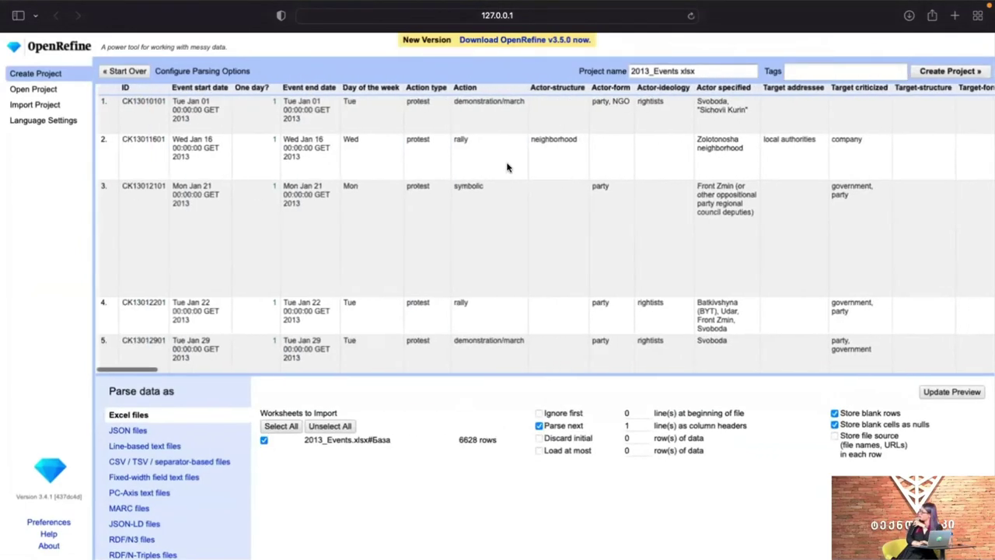
pyautogui.hscroll(3, 544, 167)
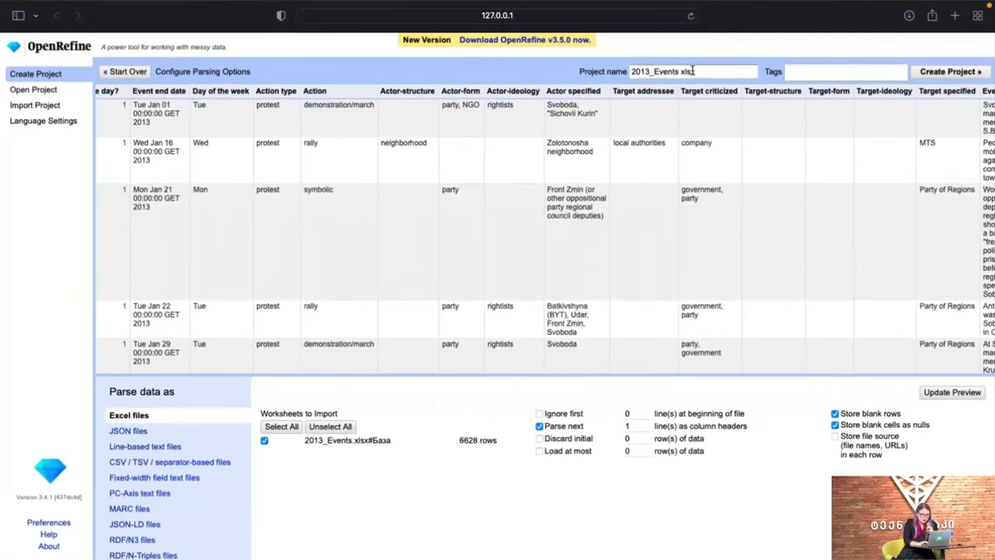
pyautogui.click(958, 72)
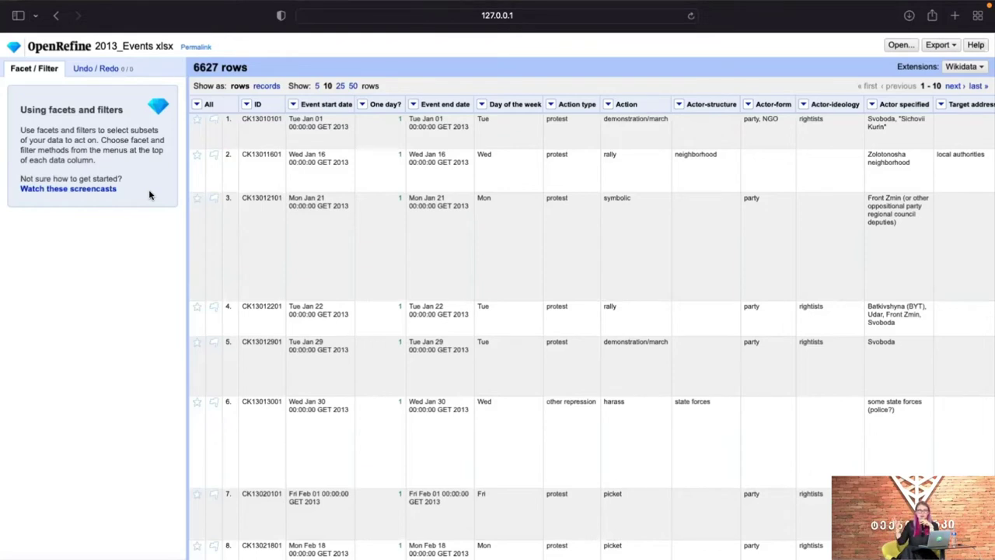
# Examine the dataset's columns, from the ID and event dates through the action, actor and target fields
pyautogui.scroll(5, 150, 195)
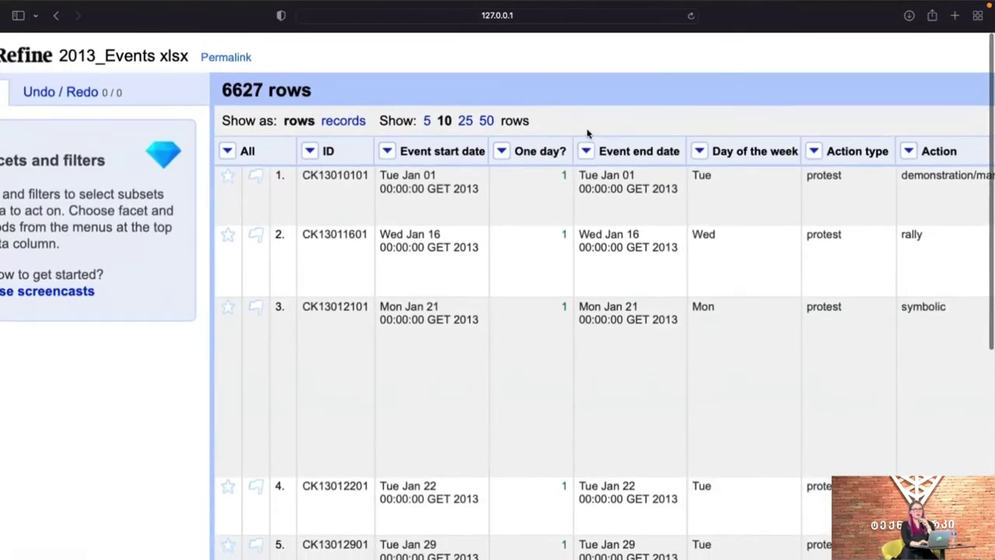
pyautogui.hscroll(-2, 589, 133)
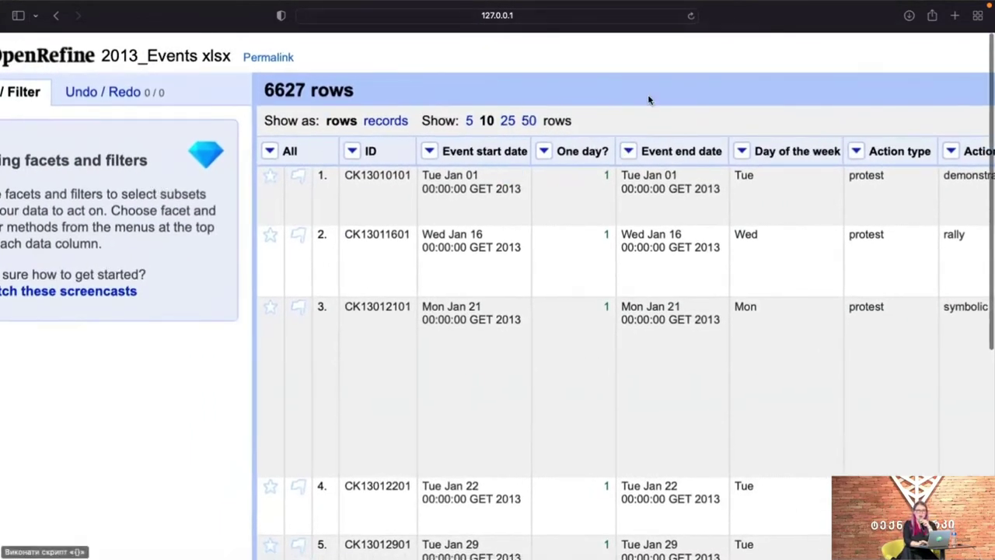
pyautogui.hscroll(5, 652, 105)
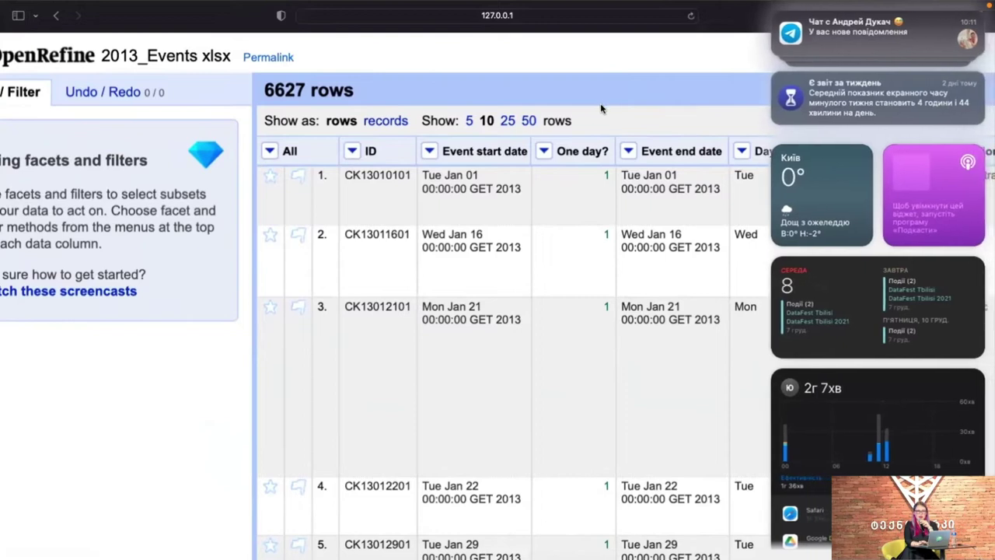
pyautogui.click(604, 107)
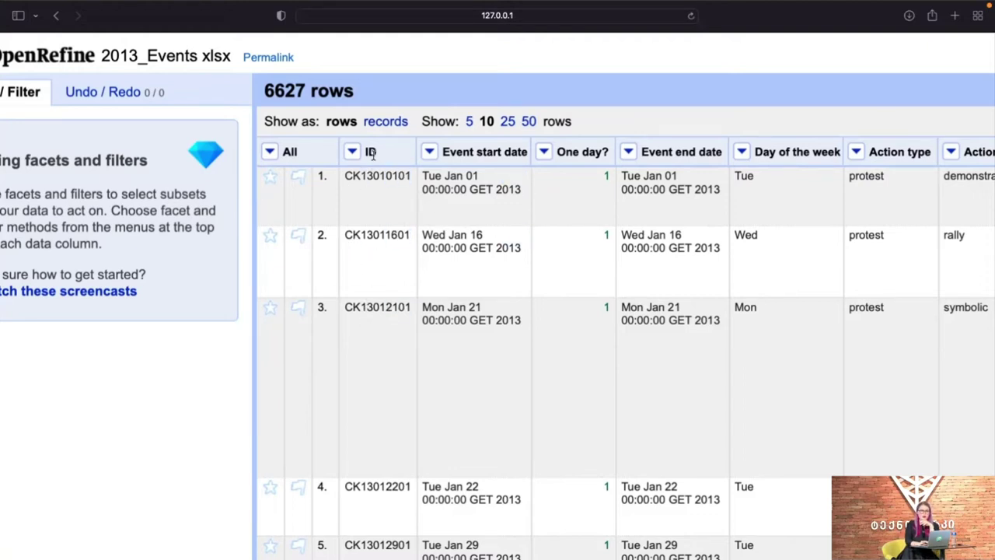
pyautogui.hscroll(2, 581, 220)
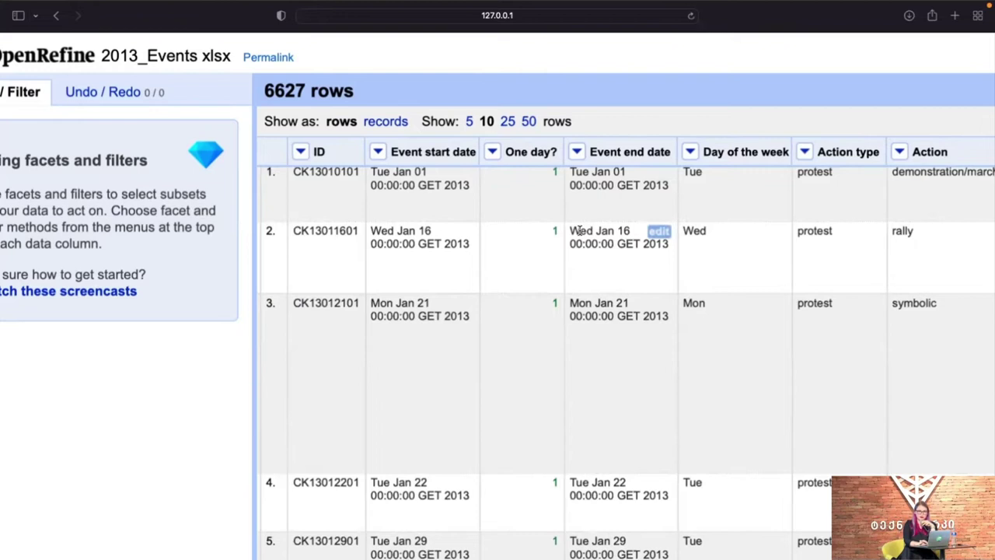
pyautogui.hscroll(1, 579, 230)
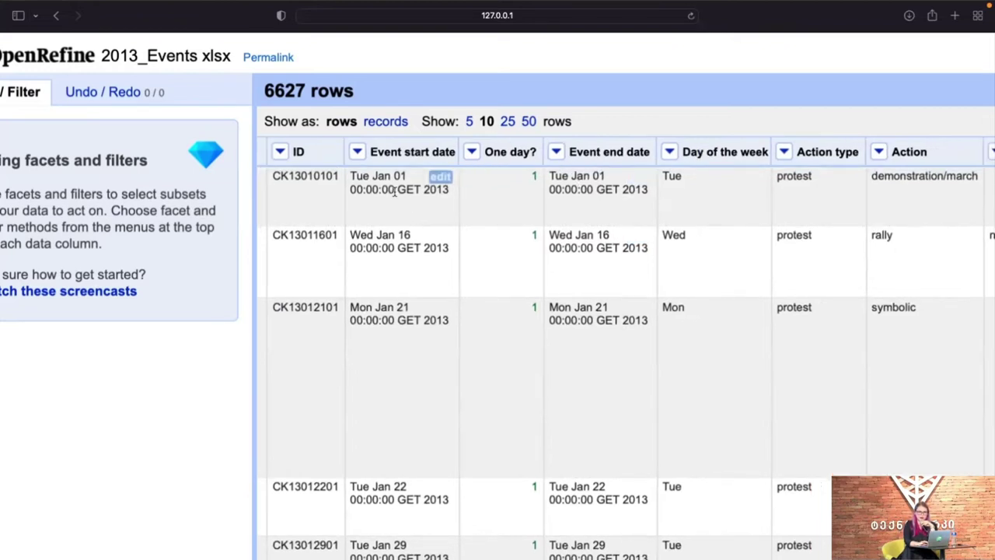
pyautogui.hscroll(5, 614, 233)
pyautogui.hscroll(9, 497, 222)
pyautogui.hscroll(-9, 467, 206)
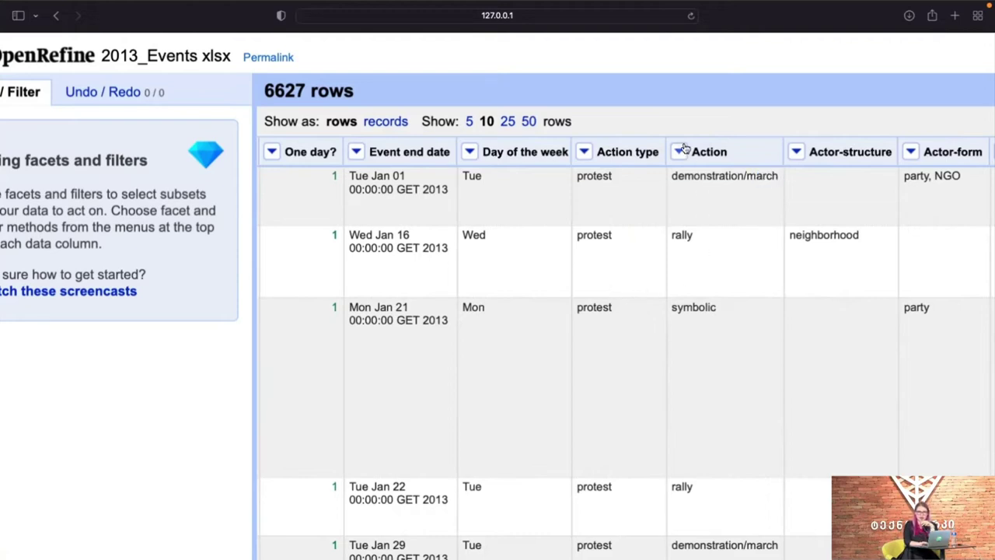
pyautogui.hscroll(3, 704, 200)
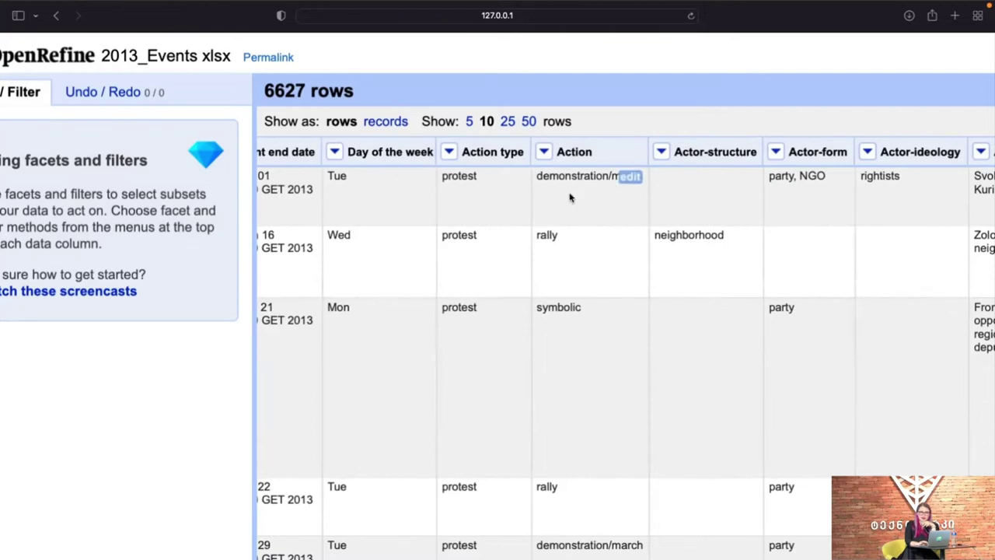
pyautogui.scroll(-3, 553, 322)
pyautogui.scroll(3, 540, 384)
pyautogui.hscroll(1, 688, 304)
pyautogui.hscroll(1, 688, 304)
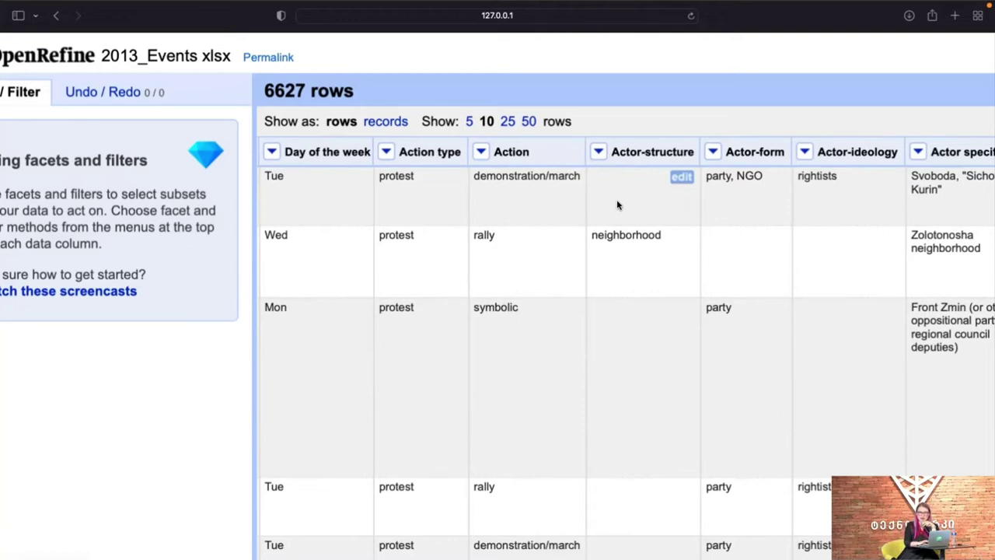
pyautogui.hscroll(3, 673, 234)
pyautogui.hscroll(6, 672, 249)
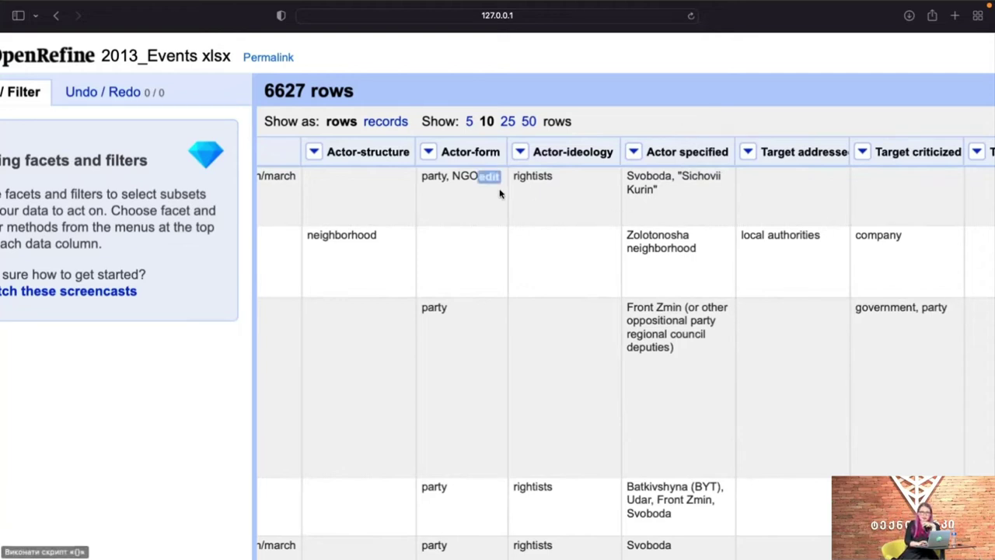
pyautogui.hscroll(-10, 377, 210)
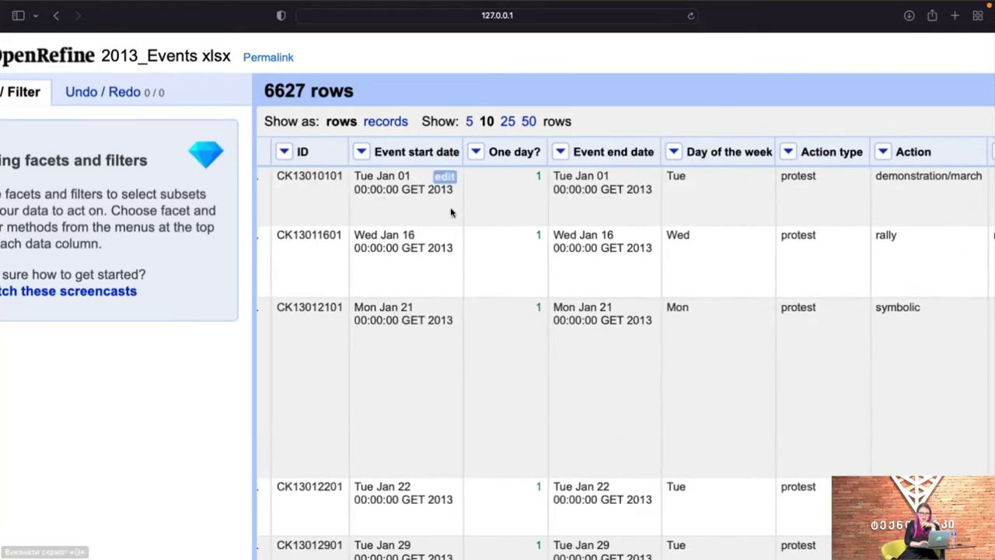
pyautogui.hscroll(10, 433, 205)
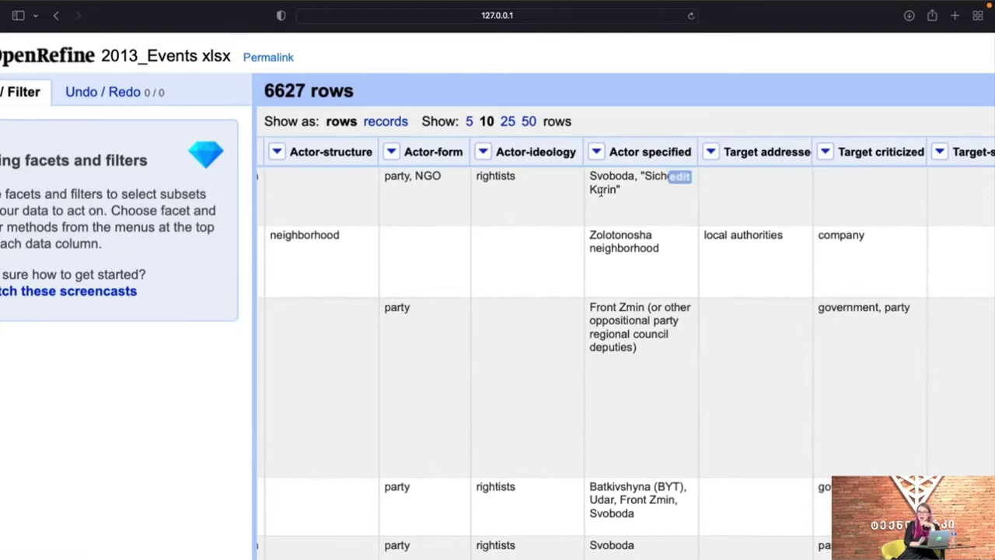
pyautogui.hscroll(-8, 600, 192)
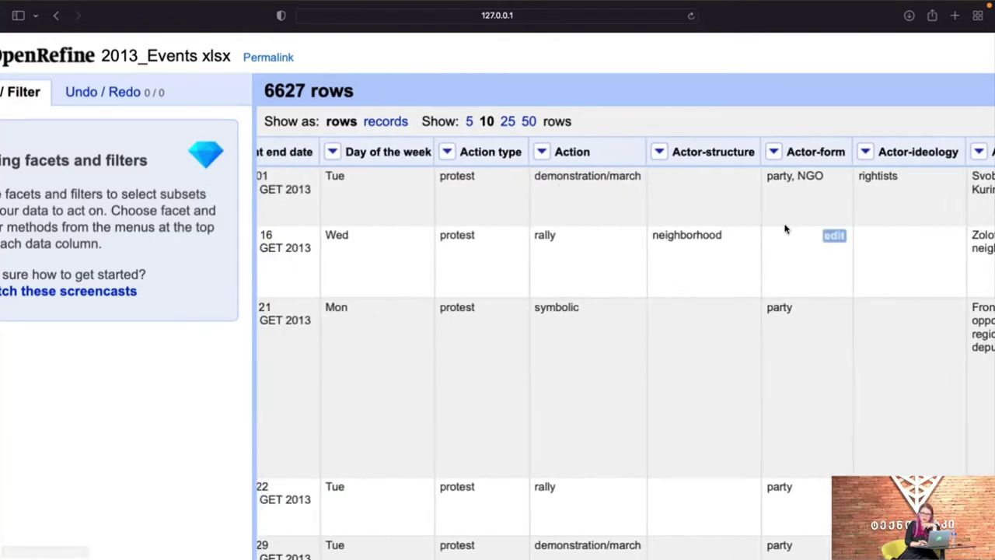
pyautogui.hscroll(3, 785, 229)
pyautogui.hscroll(15, 810, 231)
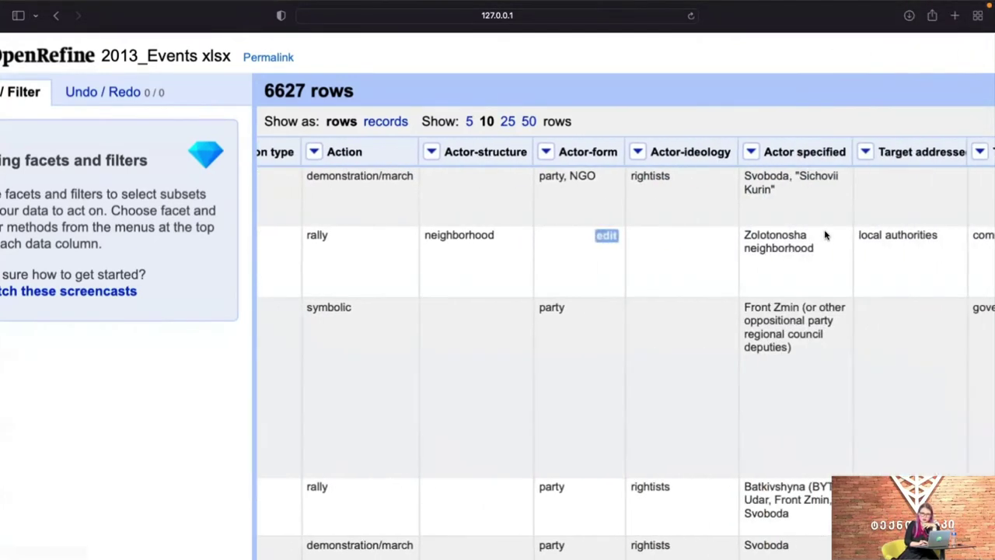
pyautogui.hscroll(1, 825, 235)
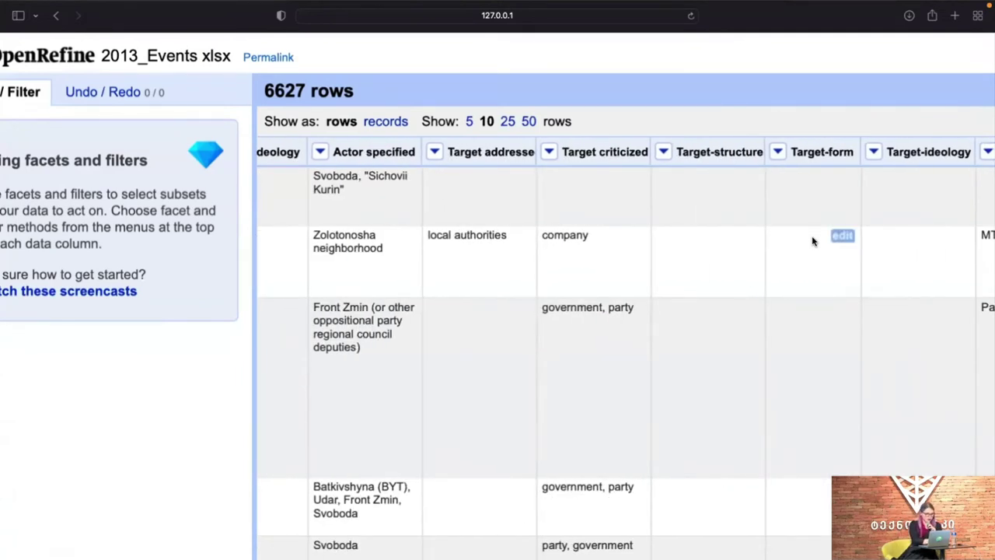
pyautogui.hscroll(-20, 653, 262)
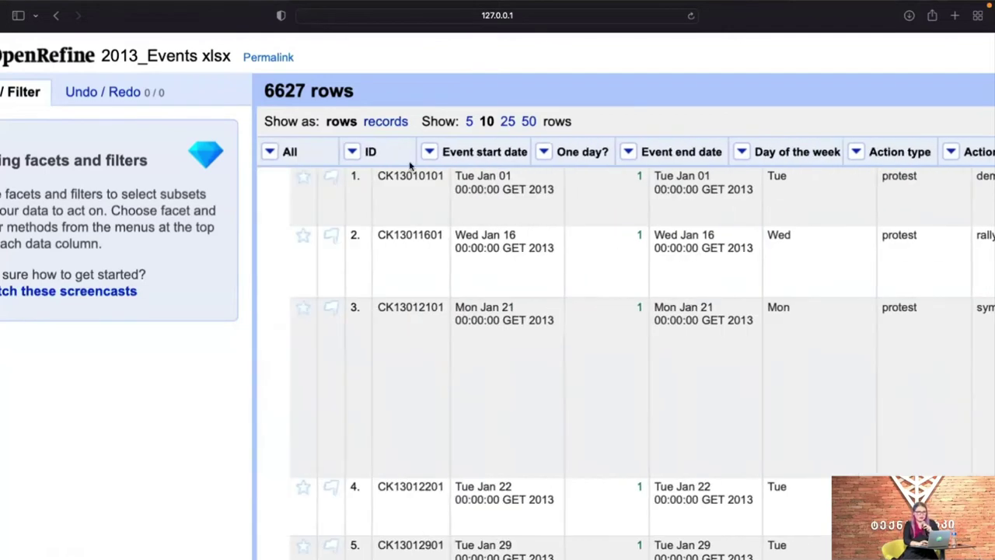
# Open the dialog for reordering and removing columns and look through the full column list down to the unnamed numbered columns
pyautogui.click(270, 152)
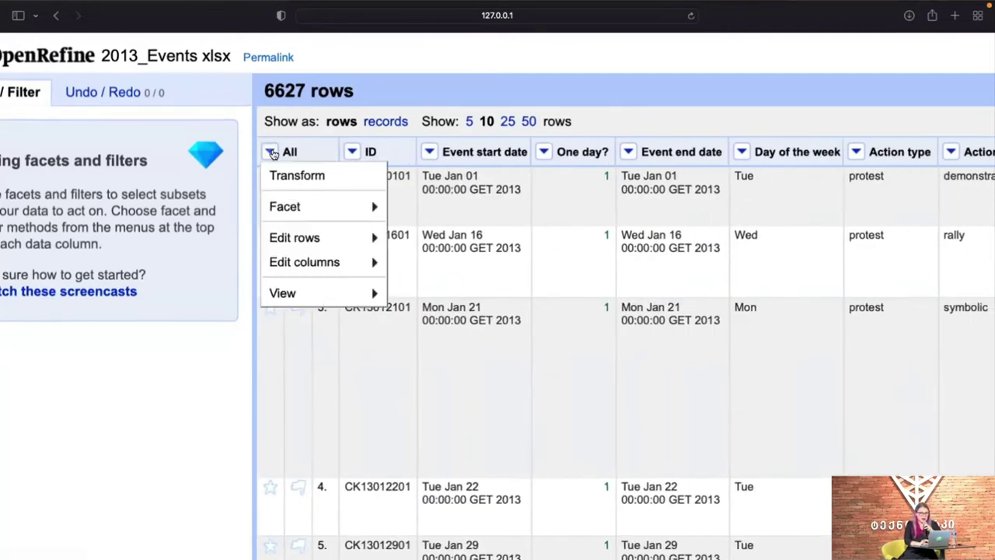
pyautogui.moveTo(289, 262)
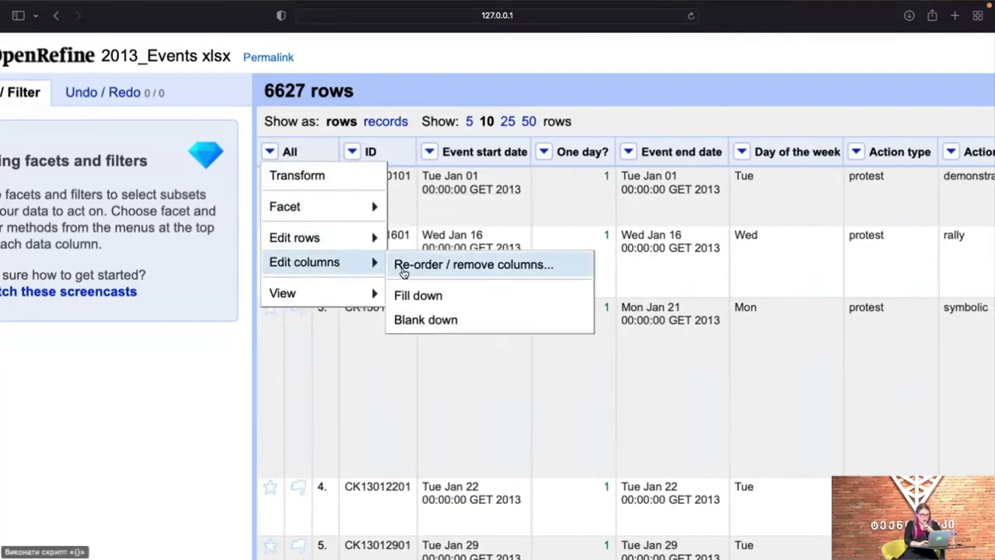
pyautogui.click(404, 266)
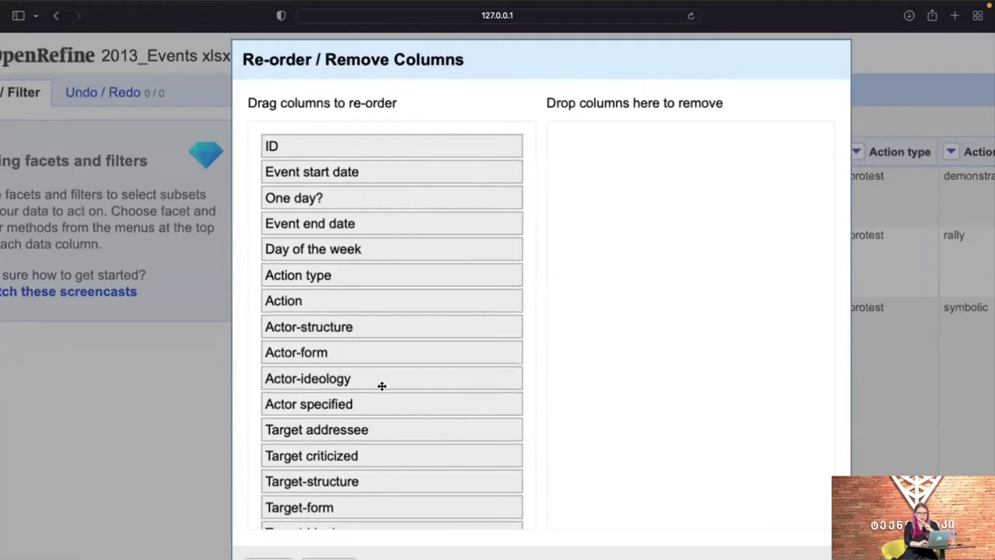
pyautogui.scroll(-20, 382, 386)
pyautogui.scroll(-12, 381, 389)
pyautogui.scroll(-8, 382, 386)
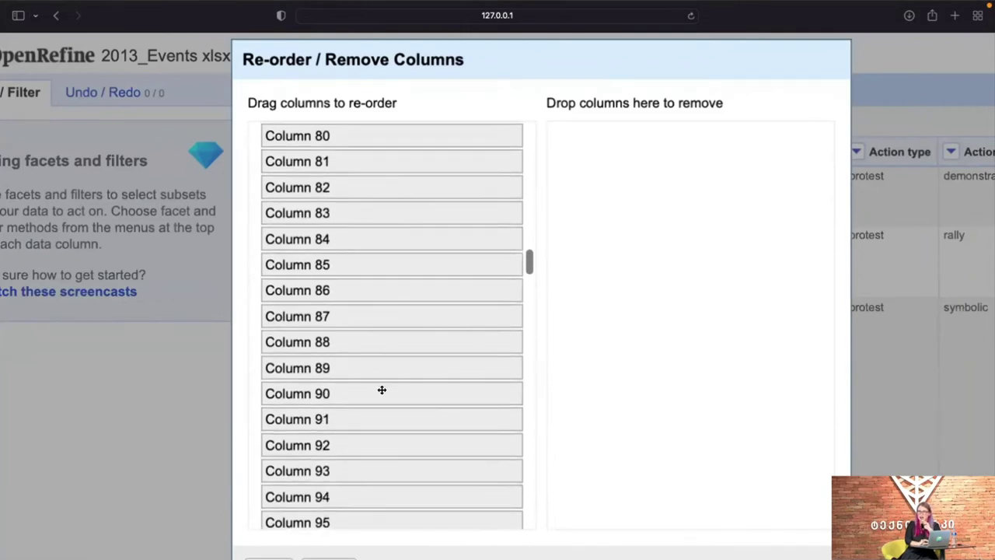
pyautogui.scroll(-6, 391, 389)
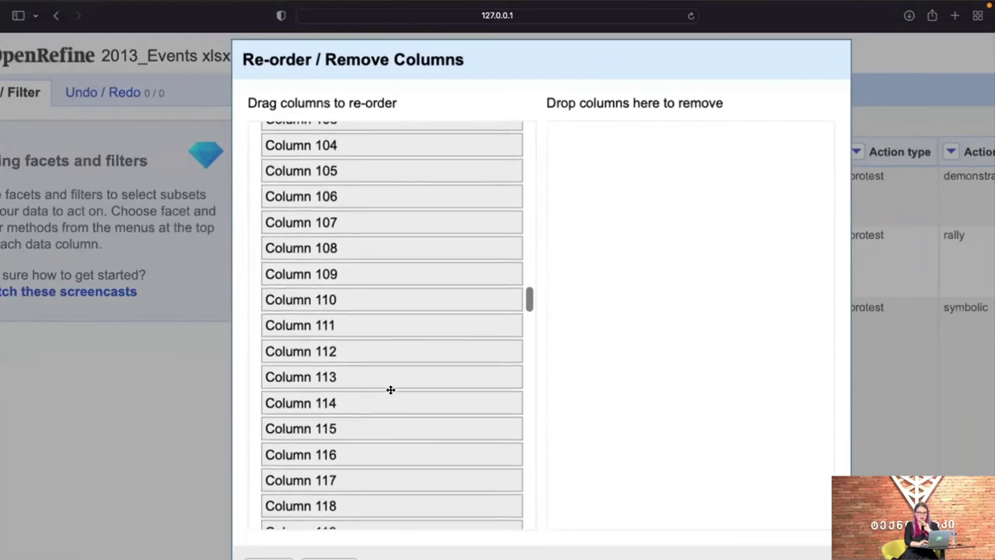
pyautogui.scroll(-8, 390, 389)
pyautogui.scroll(15, 391, 433)
pyautogui.scroll(20, 390, 432)
# Mark the unnamed columns Column 138 through Column 144 for removal from the dataset
pyautogui.moveTo(336, 255); pyautogui.dragTo(636, 266)
pyautogui.moveTo(358, 272); pyautogui.dragTo(686, 269)
pyautogui.moveTo(365, 244); pyautogui.dragTo(753, 290)
pyautogui.moveTo(380, 218); pyautogui.dragTo(834, 288)
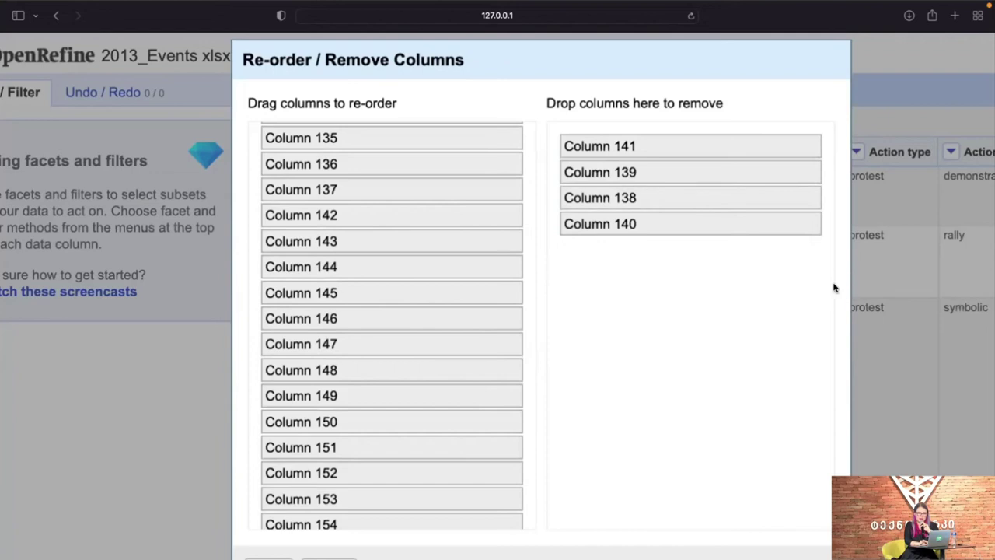
pyautogui.moveTo(424, 222); pyautogui.dragTo(705, 284)
pyautogui.moveTo(367, 214); pyautogui.dragTo(894, 241)
pyautogui.moveTo(404, 217); pyautogui.dragTo(711, 311)
# Move Action type and Actor specified directly after Event start date in the column order and apply the reordering and removals
pyautogui.scroll(10, 483, 264)
pyautogui.scroll(20, 483, 264)
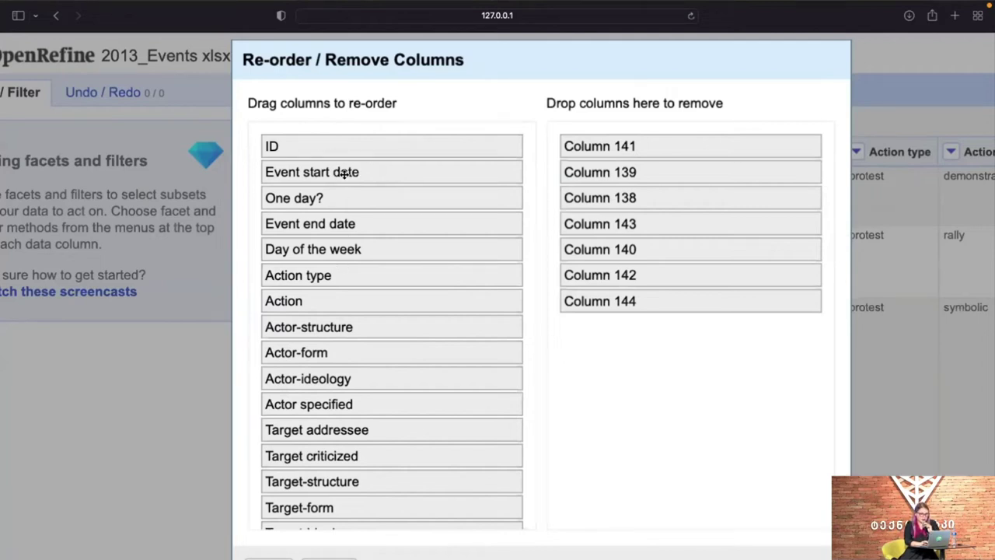
pyautogui.moveTo(359, 281); pyautogui.dragTo(357, 204)
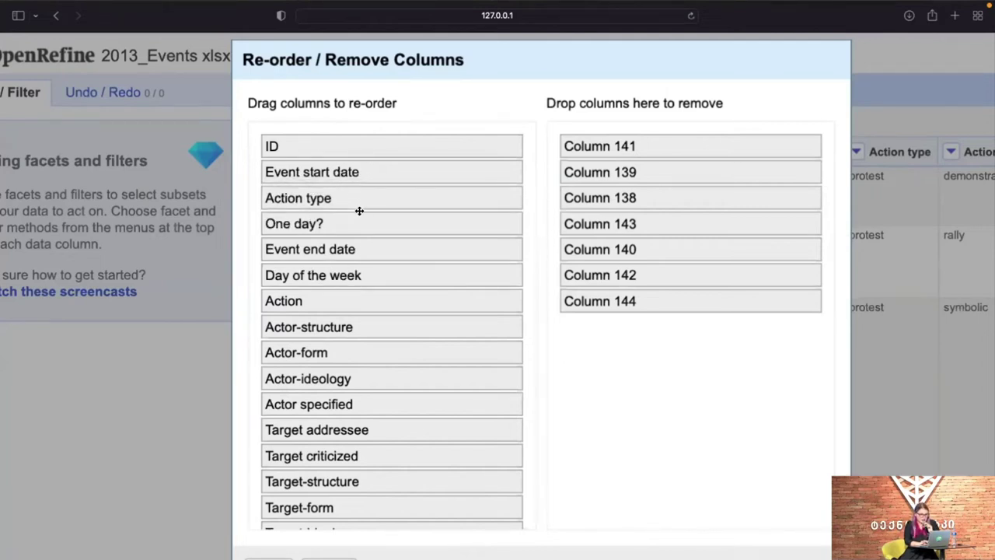
pyautogui.moveTo(361, 401); pyautogui.dragTo(358, 217)
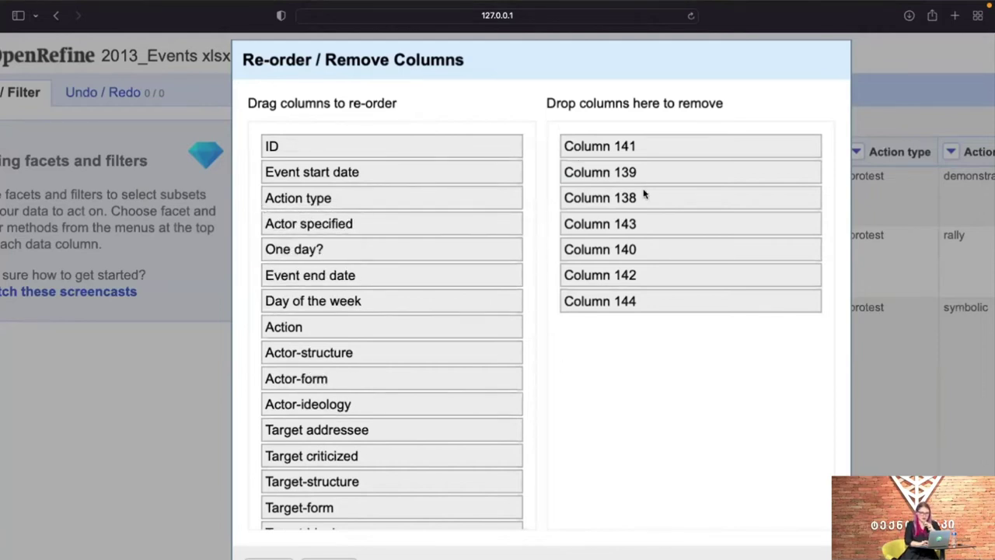
pyautogui.scroll(-3, 564, 365)
pyautogui.click(268, 469)
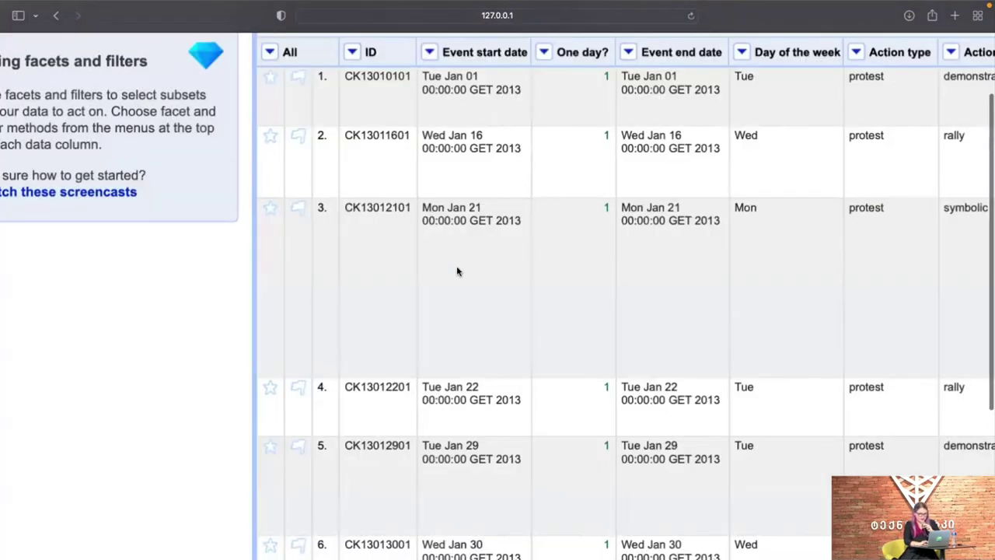
# Review the project's operation history, including the column reordering, and return to the facets and filters view
pyautogui.scroll(3, 457, 271)
pyautogui.hscroll(-2, 458, 270)
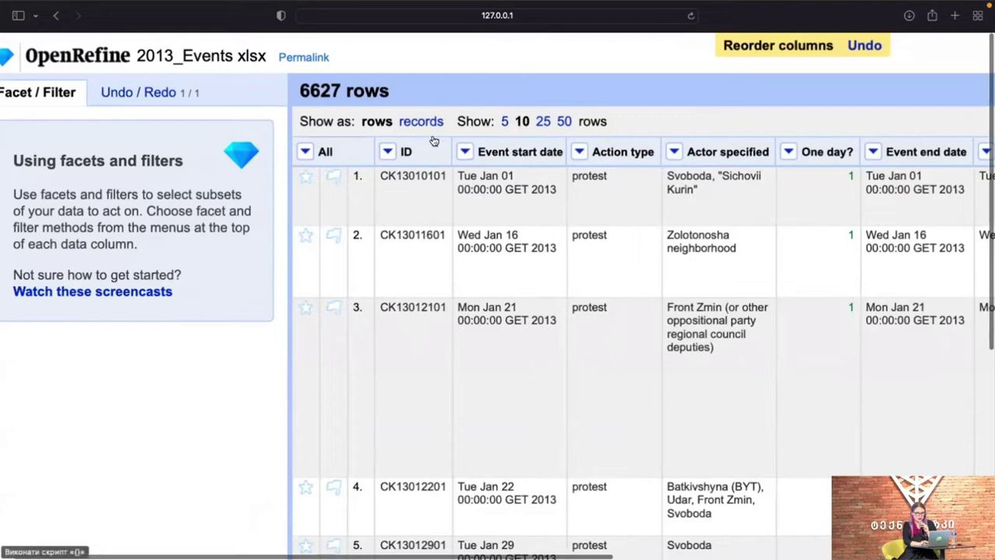
pyautogui.click(138, 92)
pyautogui.hscroll(-1, 67, 204)
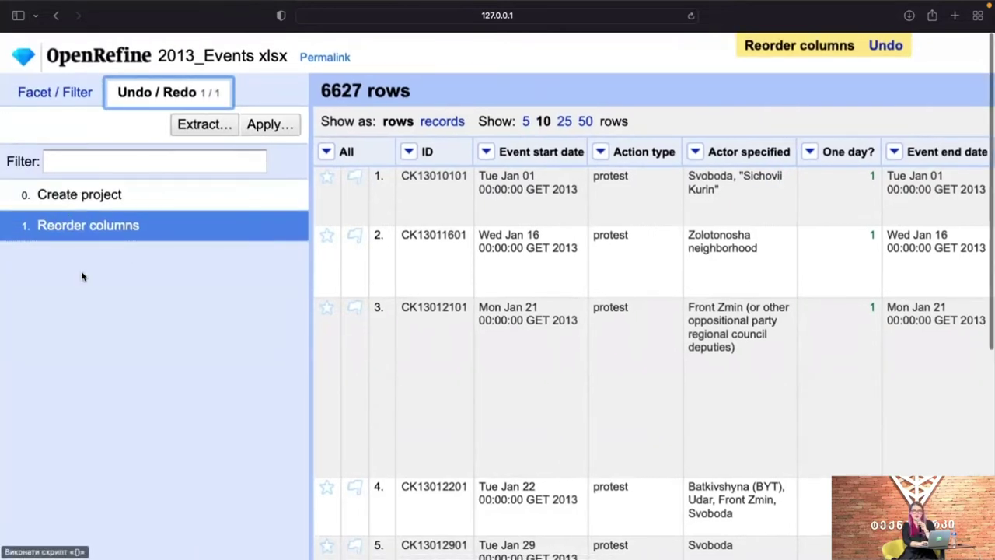
pyautogui.click(48, 93)
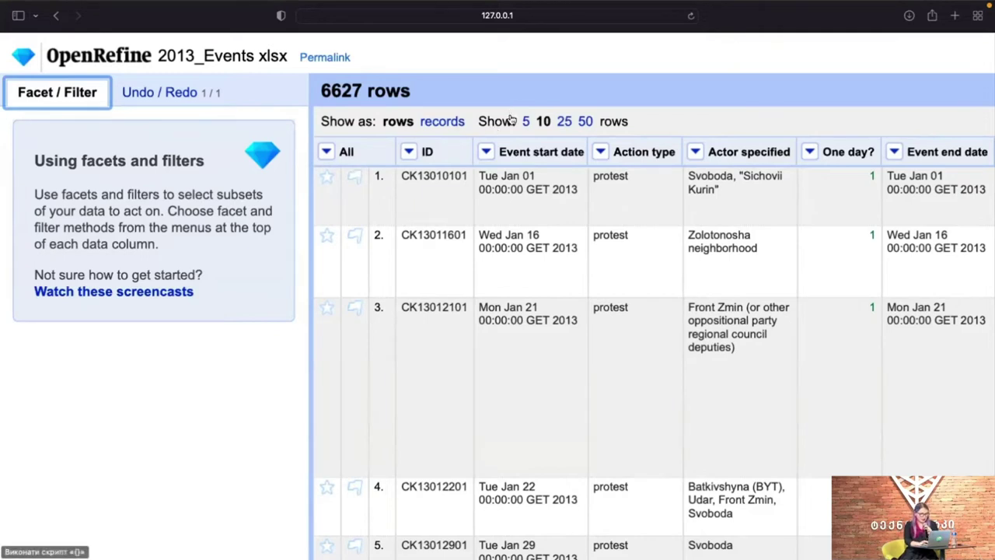
# Reduce the page zoom and create a text facet on the Action type column
pyautogui.press('super+minus')
pyautogui.press('super+minus')
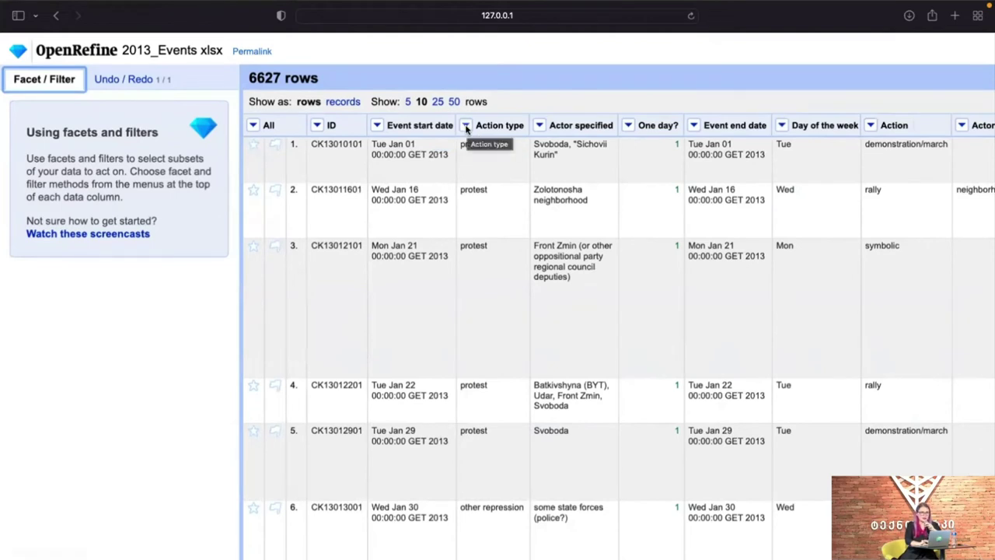
pyautogui.click(466, 128)
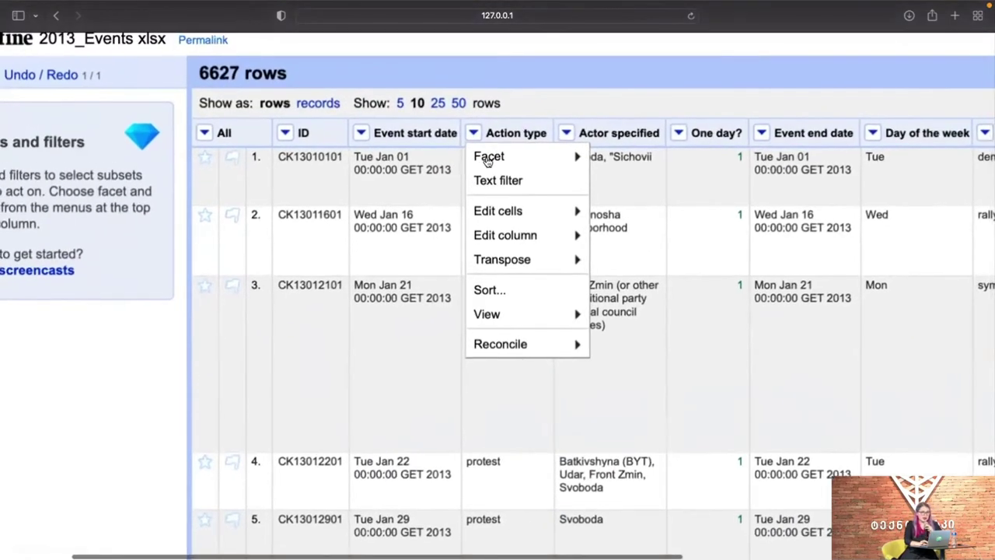
pyautogui.moveTo(481, 148)
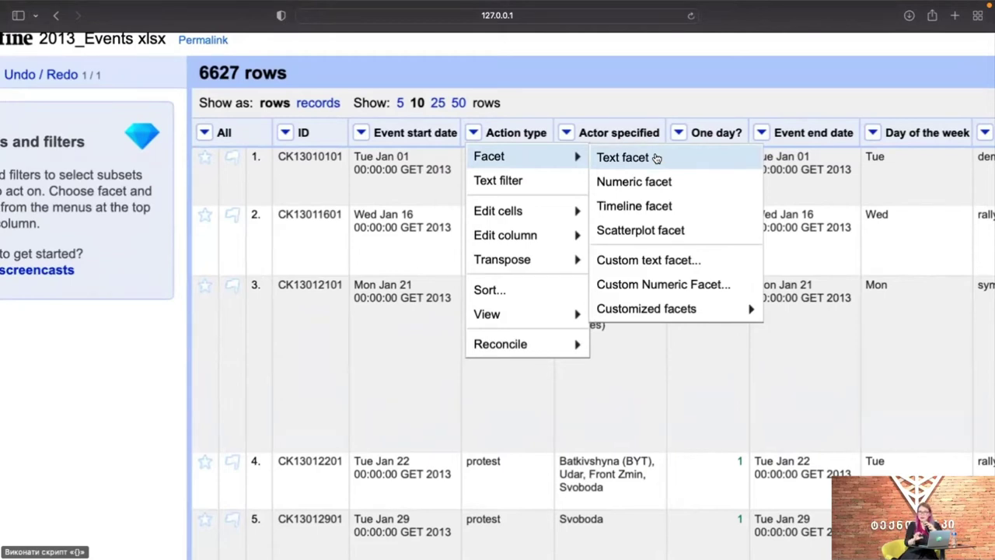
pyautogui.click(657, 158)
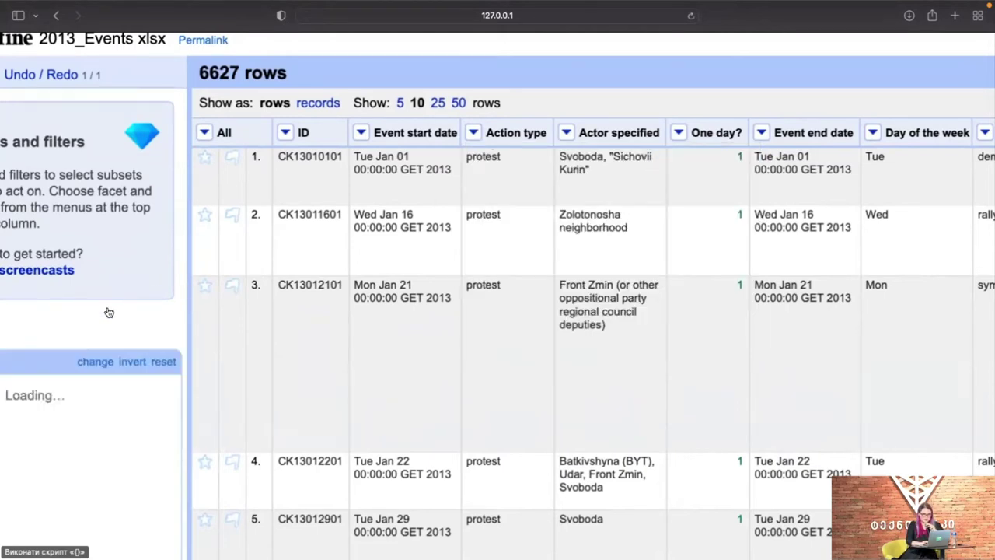
pyautogui.hscroll(-2, 107, 311)
pyautogui.hscroll(-2, 108, 311)
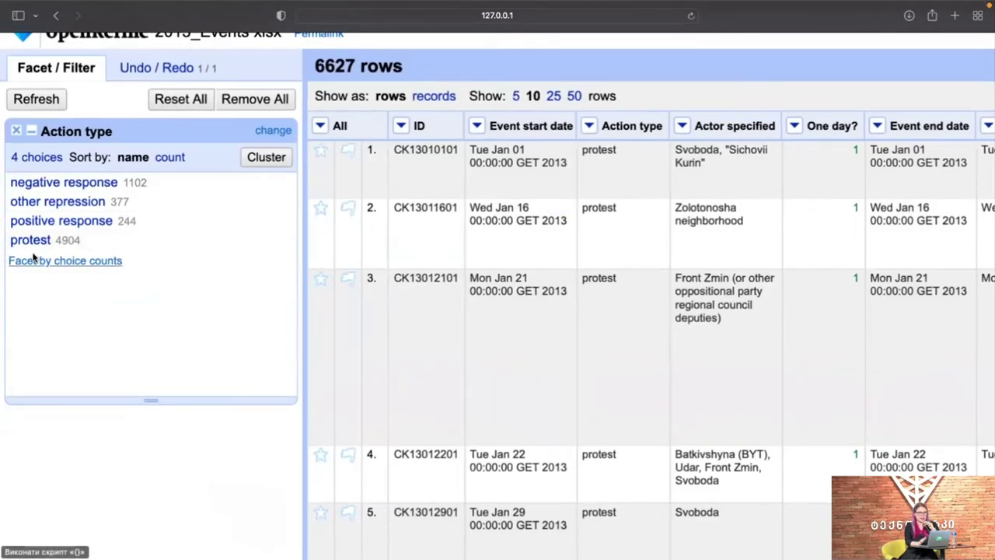
pyautogui.moveTo(68, 241)
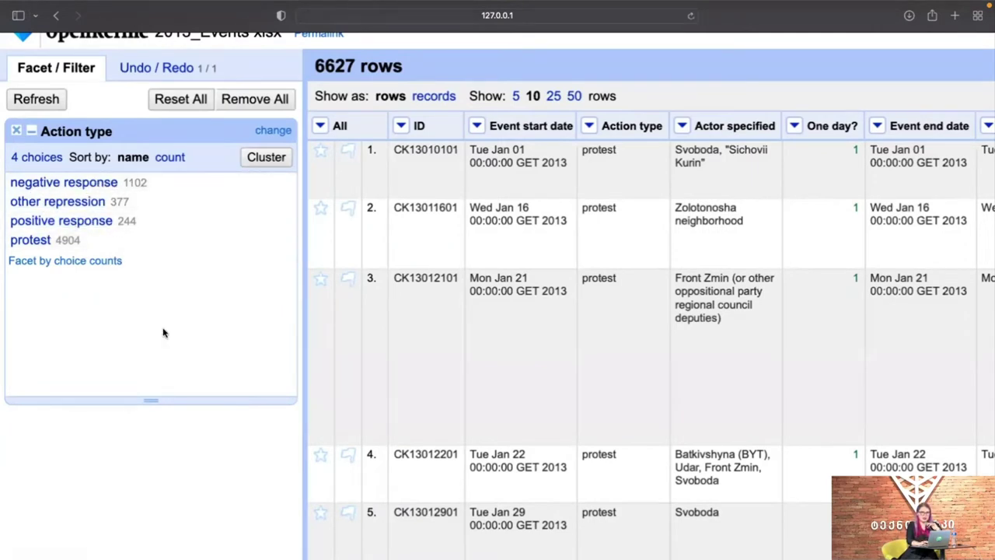
# Filter the rows to the negative response action type and check the number of matching rows
pyautogui.click(83, 183)
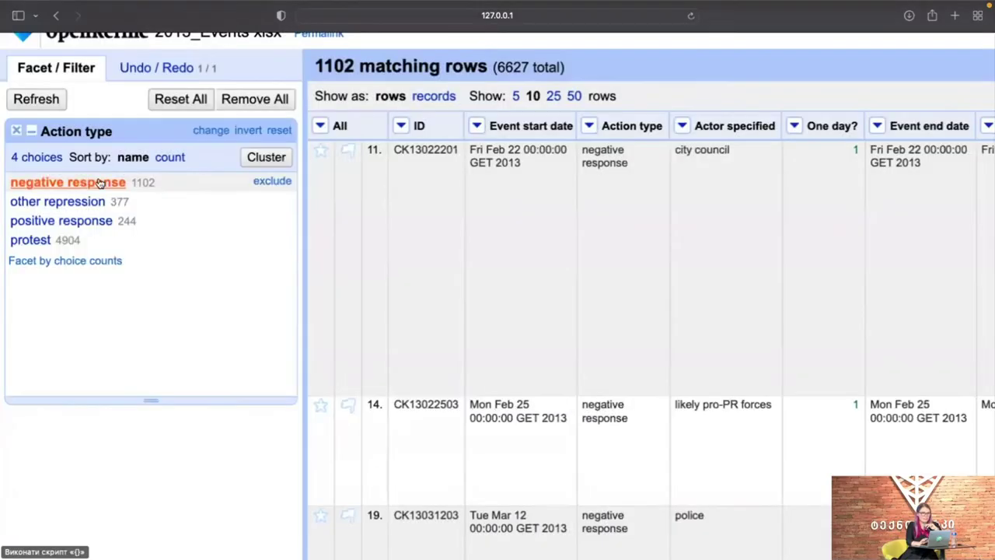
pyautogui.scroll(1, 317, 103)
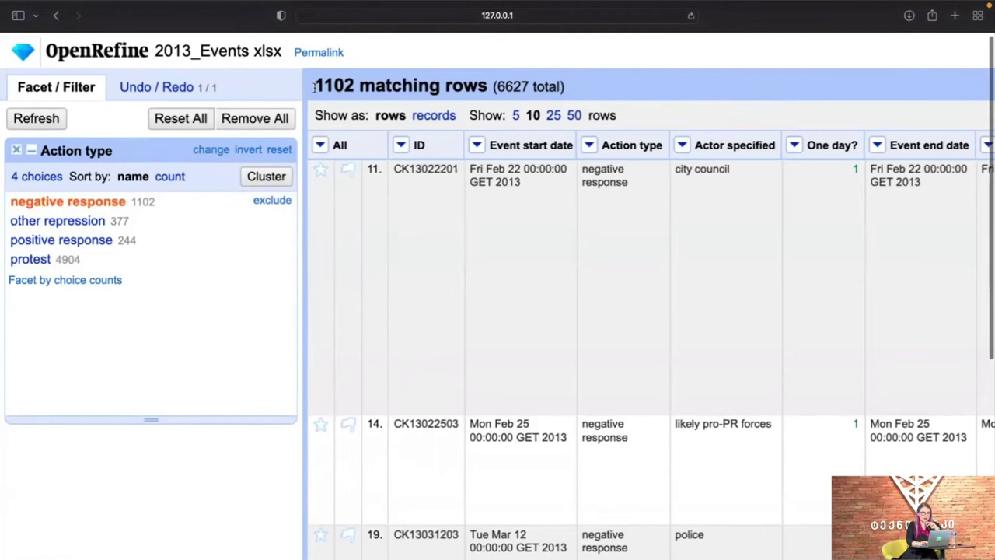
pyautogui.tripleClick(314, 82)
pyautogui.doubleClick(350, 87)
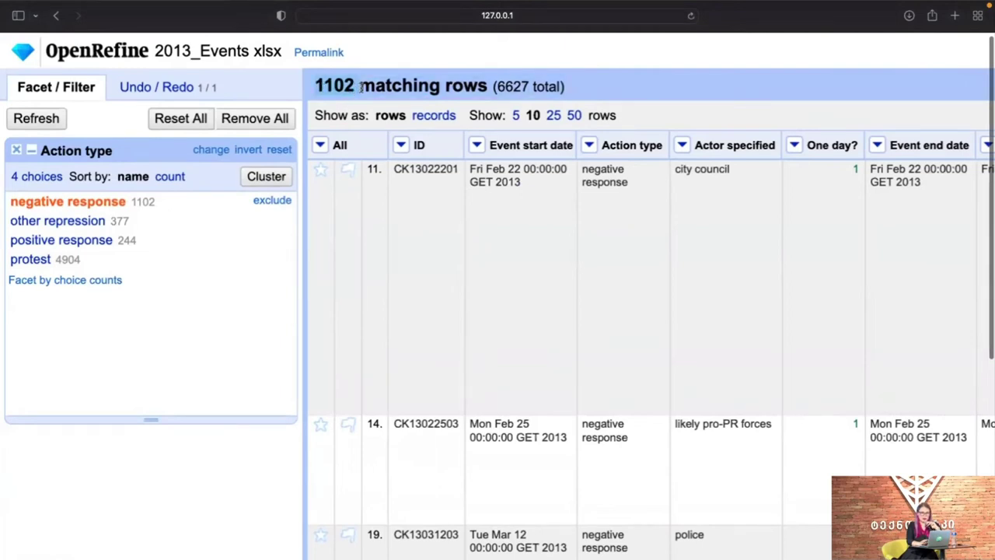
pyautogui.click(583, 90)
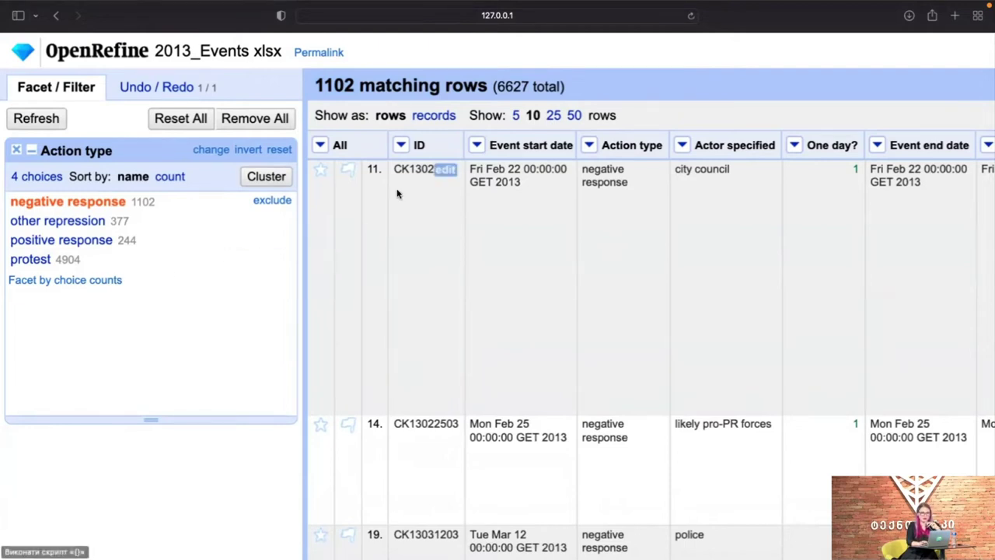
# Remove all rows matching the negative response filter and clear that facet selection
pyautogui.click(321, 146)
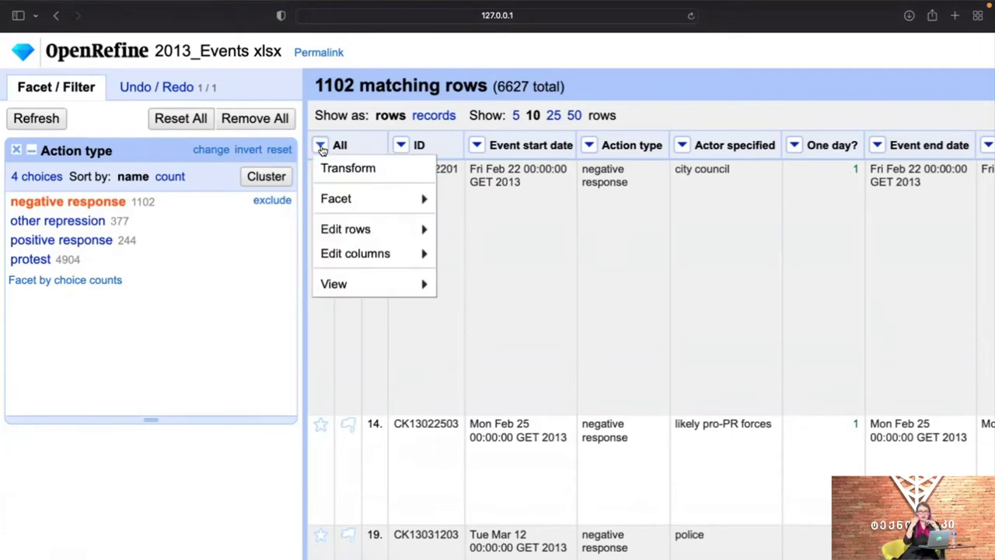
pyautogui.moveTo(346, 212)
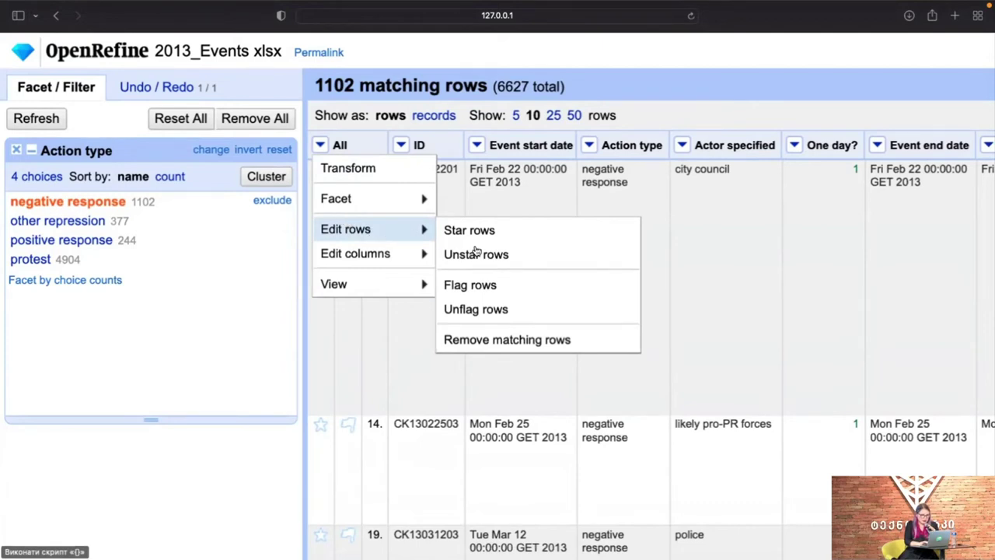
pyautogui.click(469, 341)
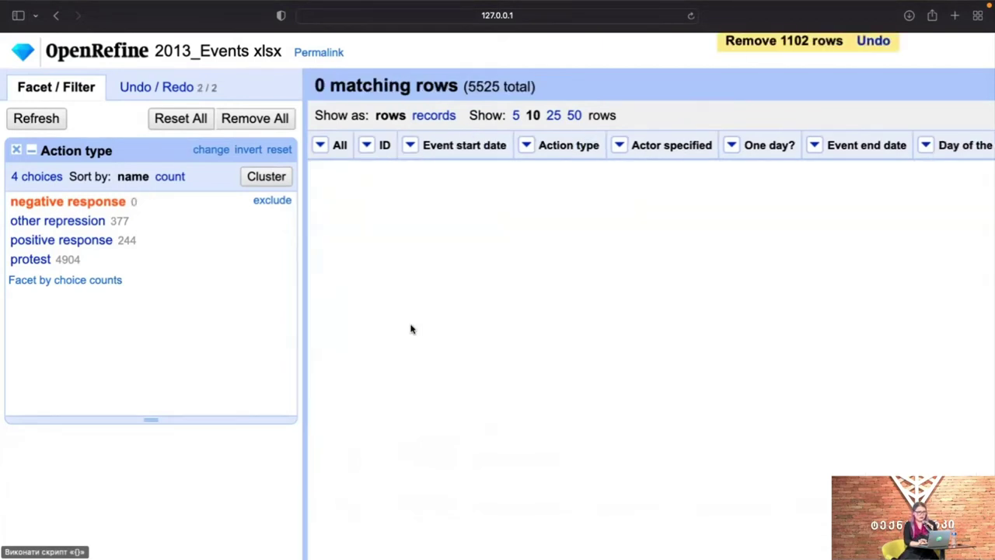
pyautogui.click(98, 201)
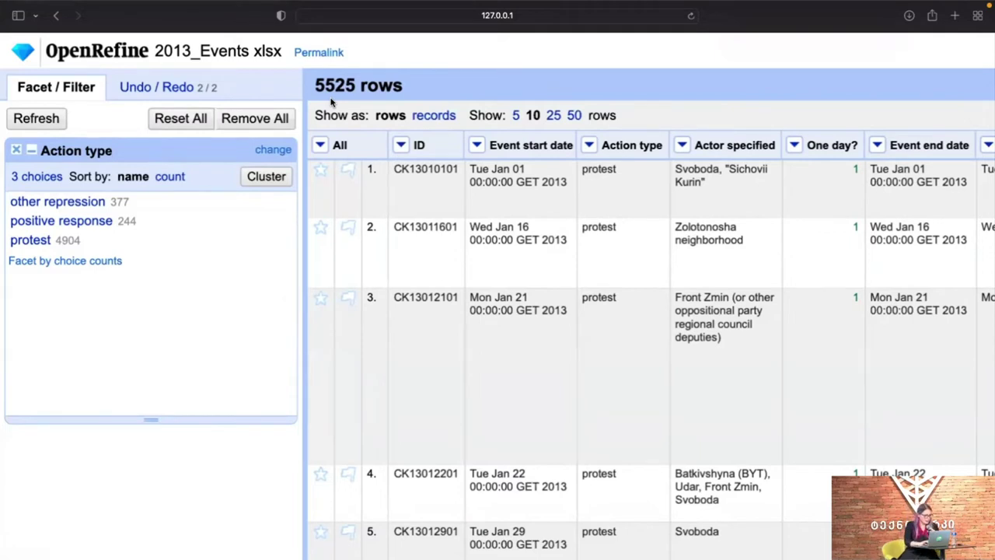
# Examine how the date and time values are formatted in the Event start date column
pyautogui.hscroll(2, 532, 125)
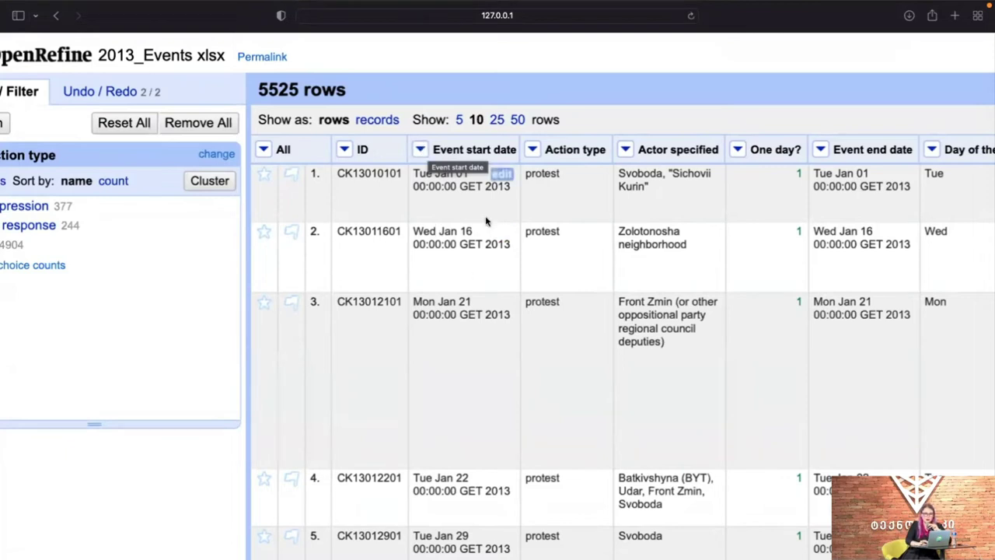
pyautogui.moveTo(415, 174); pyautogui.dragTo(470, 196)
pyautogui.click(459, 243)
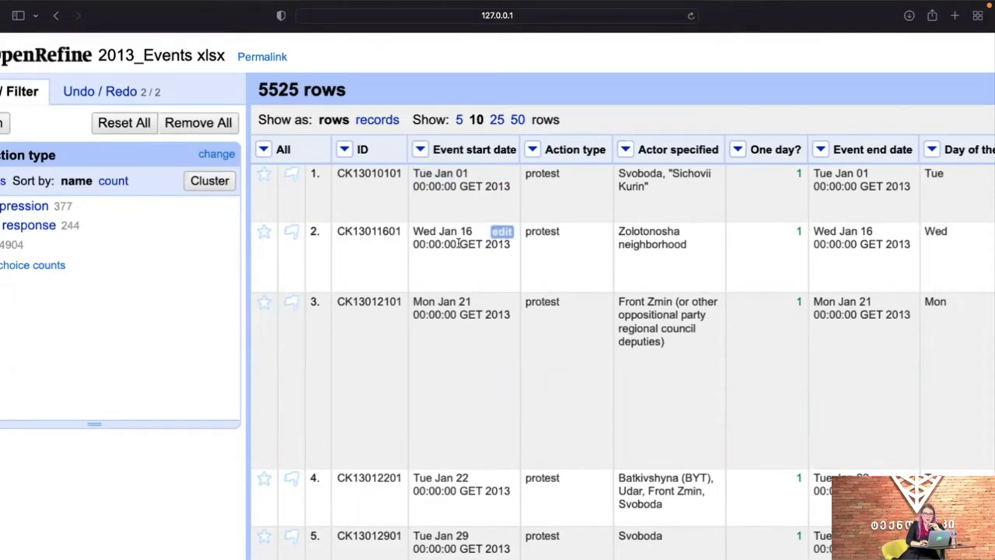
pyautogui.moveTo(410, 230); pyautogui.dragTo(500, 260)
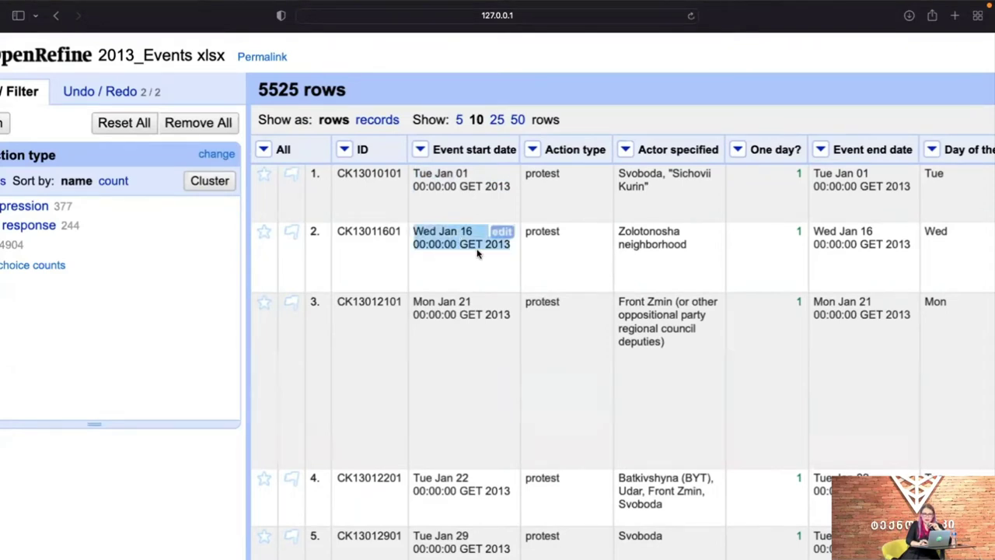
pyautogui.click(475, 256)
pyautogui.moveTo(414, 231); pyautogui.dragTo(503, 256)
pyautogui.click(484, 247)
# Start adding a column based on the Event start date column and name it date
pyautogui.click(421, 148)
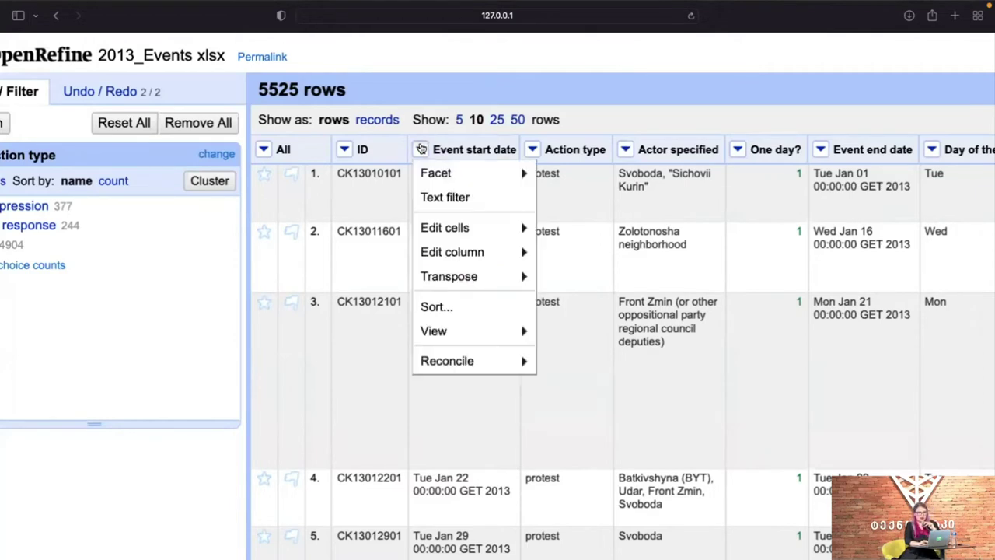
pyautogui.click(421, 149)
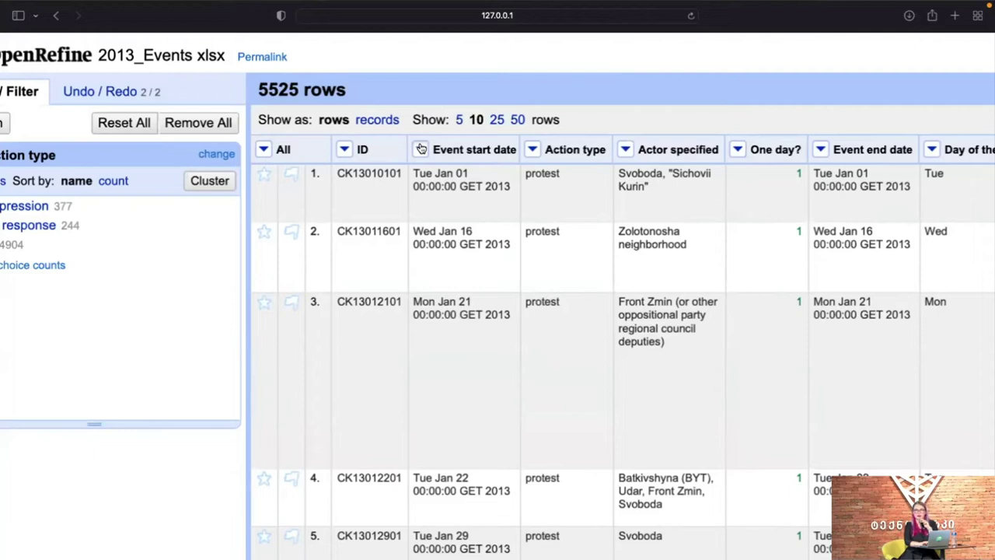
pyautogui.click(421, 148)
pyautogui.moveTo(439, 254)
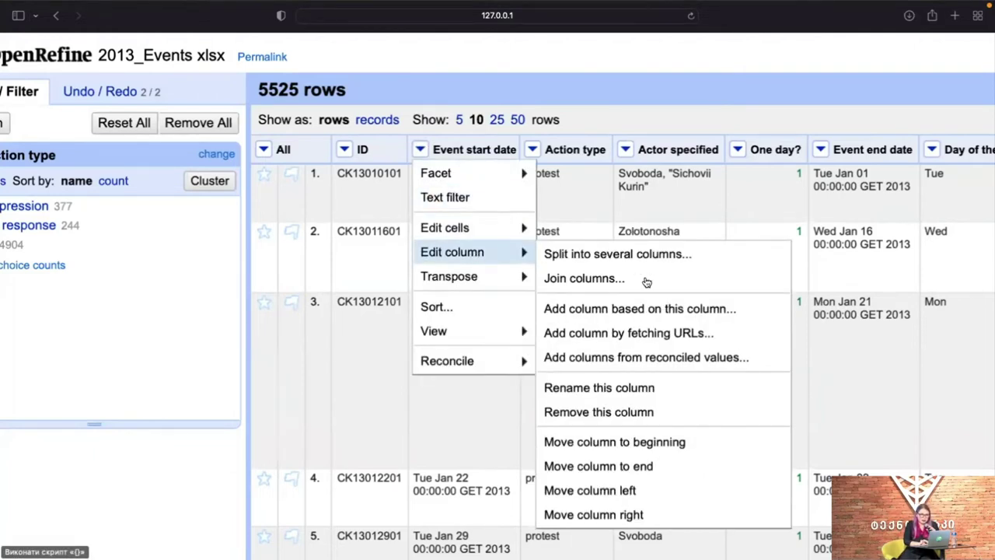
pyautogui.click(627, 310)
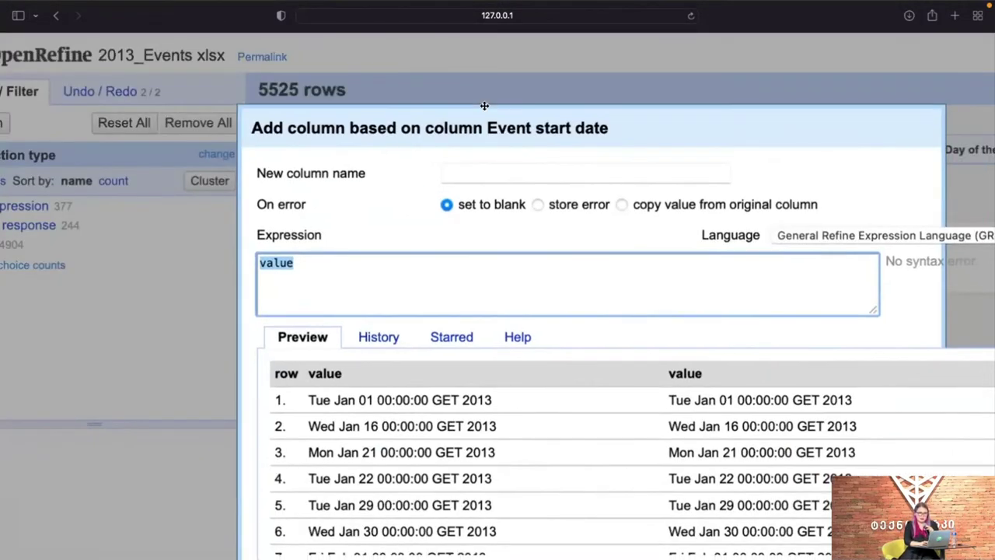
pyautogui.click(464, 140)
pyautogui.write('Bфеу')
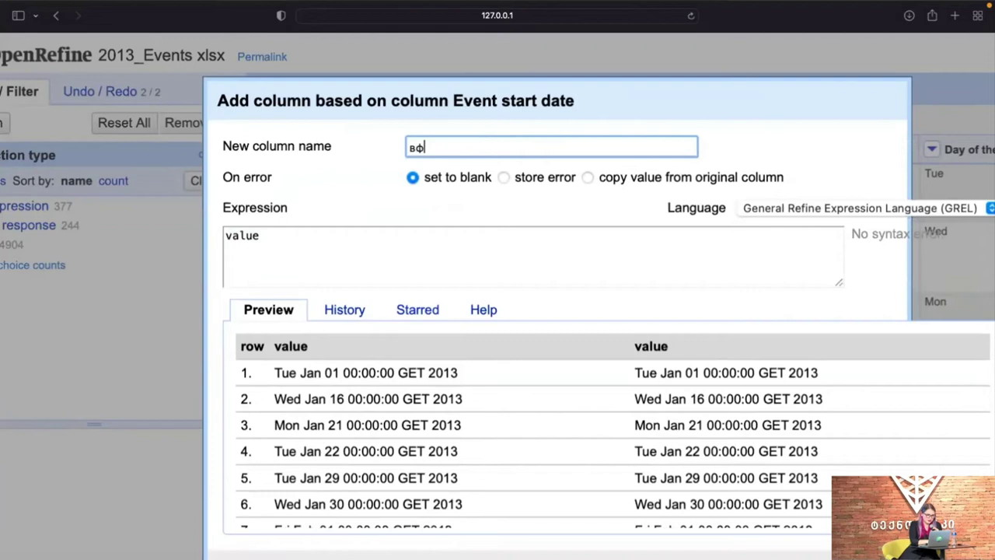
pyautogui.press('BackSpace')
pyautogui.press('BackSpace')
pyautogui.press('BackSpace')
pyautogui.press('BackSpace')
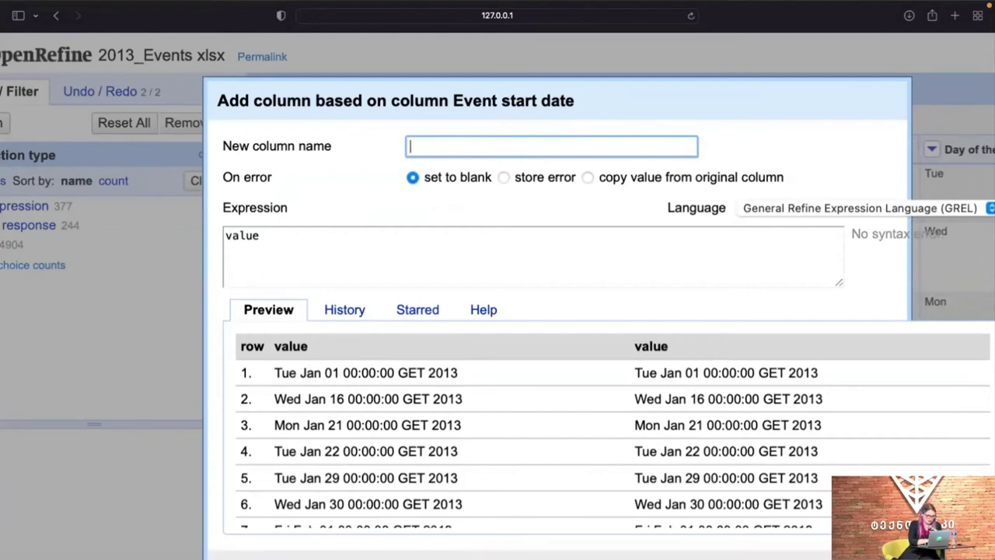
pyautogui.hotkey('ctrl', 'space')
pyautogui.write('date')
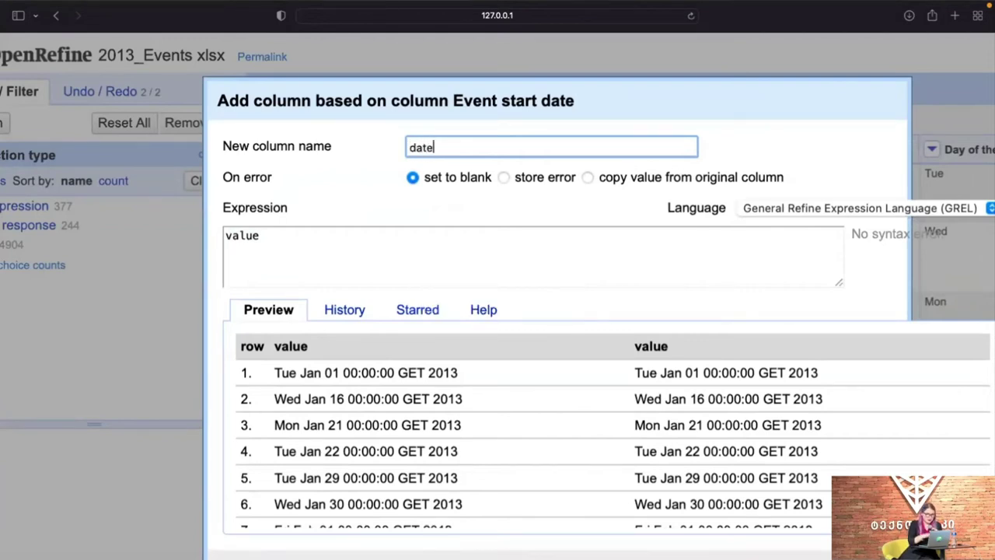
pyautogui.click(377, 235)
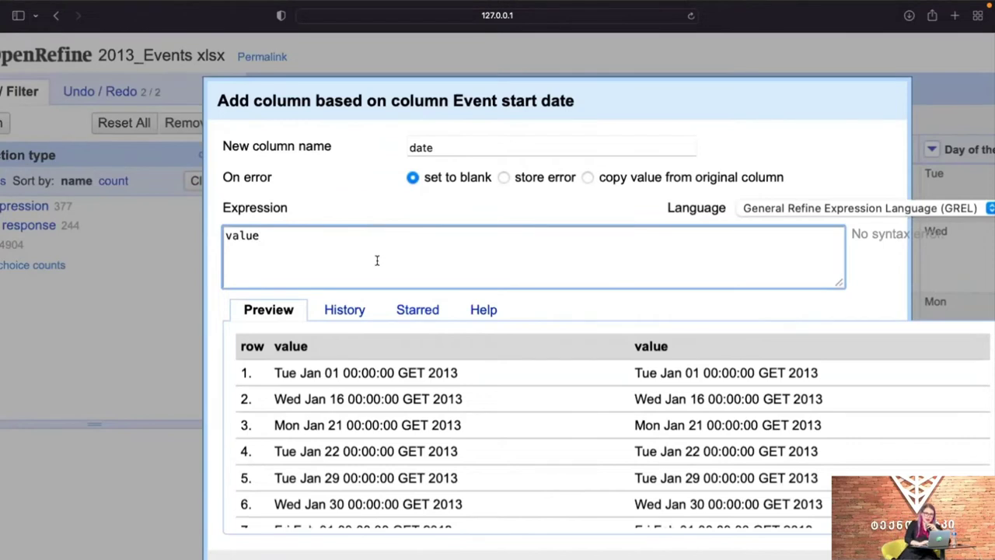
# Open the GREL functions documentation linked in the presentation, look through the function reference and return to the new column dialog in OpenRefine
pyautogui.hotkey('ctrl', 'Left')
pyautogui.hotkey('ctrl', 'Left')
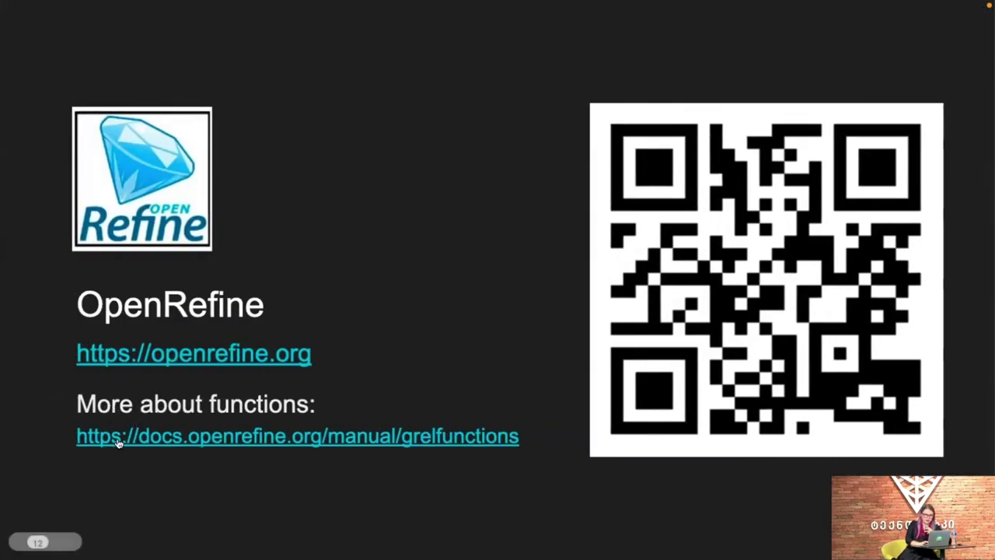
pyautogui.click(119, 442)
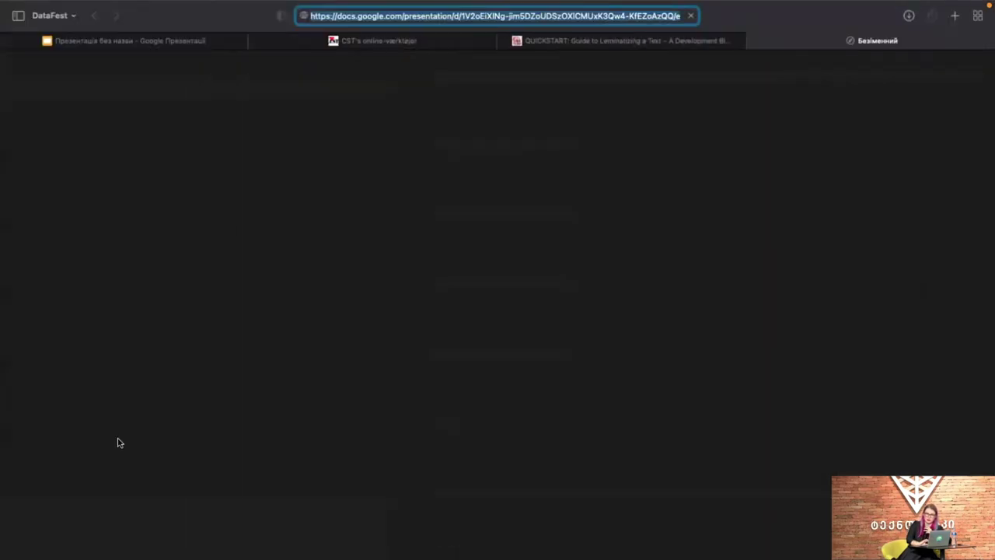
pyautogui.scroll(-1, 365, 168)
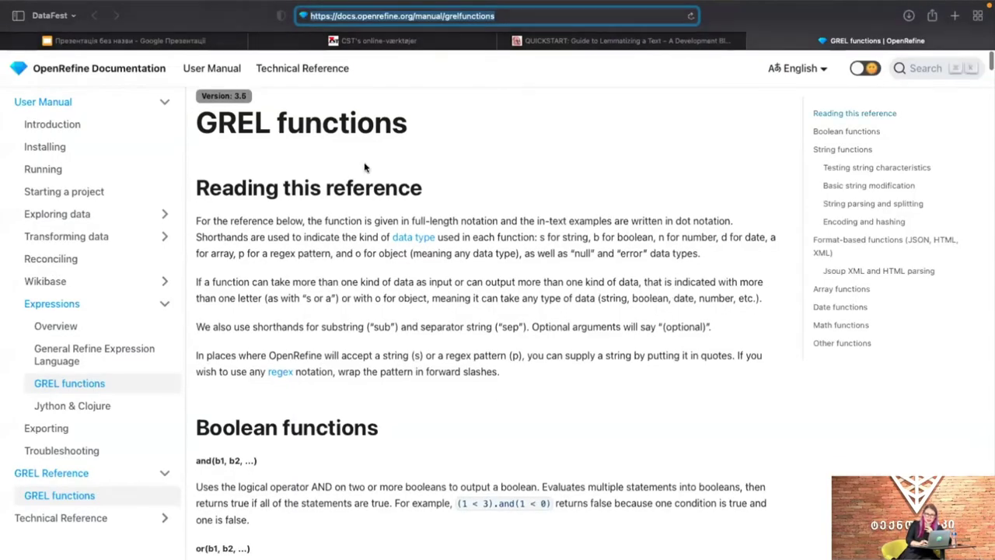
pyautogui.scroll(-5, 365, 167)
pyautogui.scroll(-15, 255, 270)
pyautogui.scroll(3, 256, 270)
pyautogui.scroll(-10, 256, 270)
pyautogui.scroll(-3, 256, 270)
pyautogui.scroll(20, 363, 306)
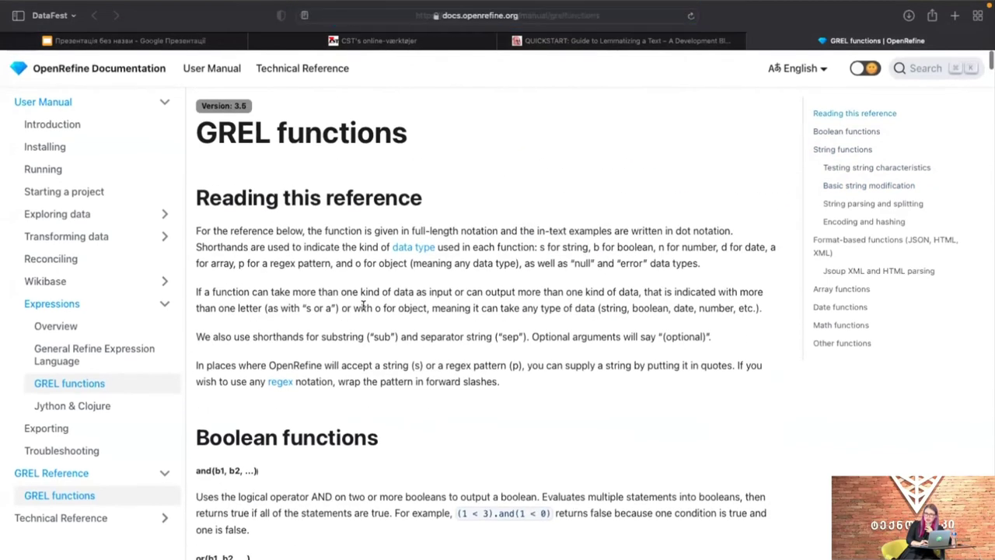
pyautogui.hotkey('ctrl', 'Right')
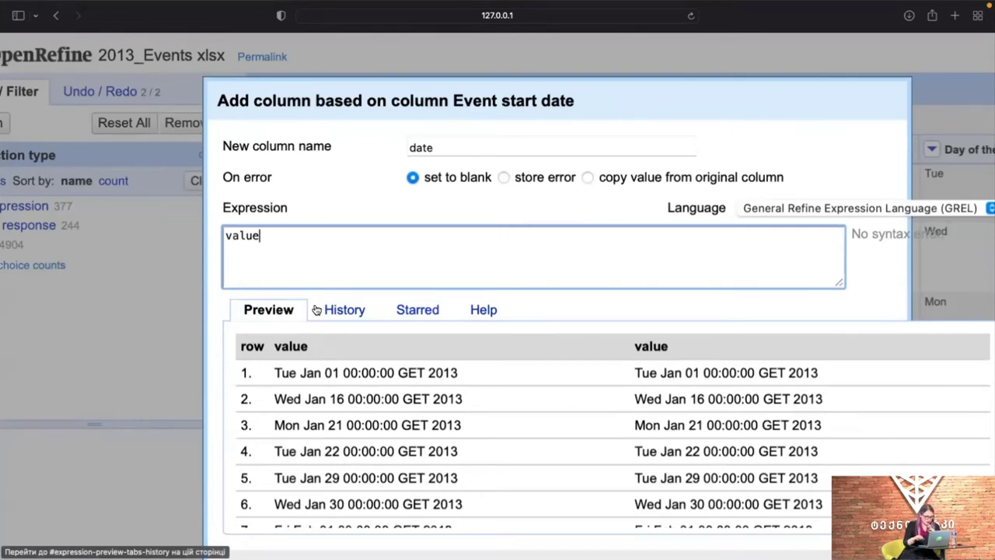
# Set the new column's expression to value.split(" ") and examine the split values in the preview
pyautogui.write('.')
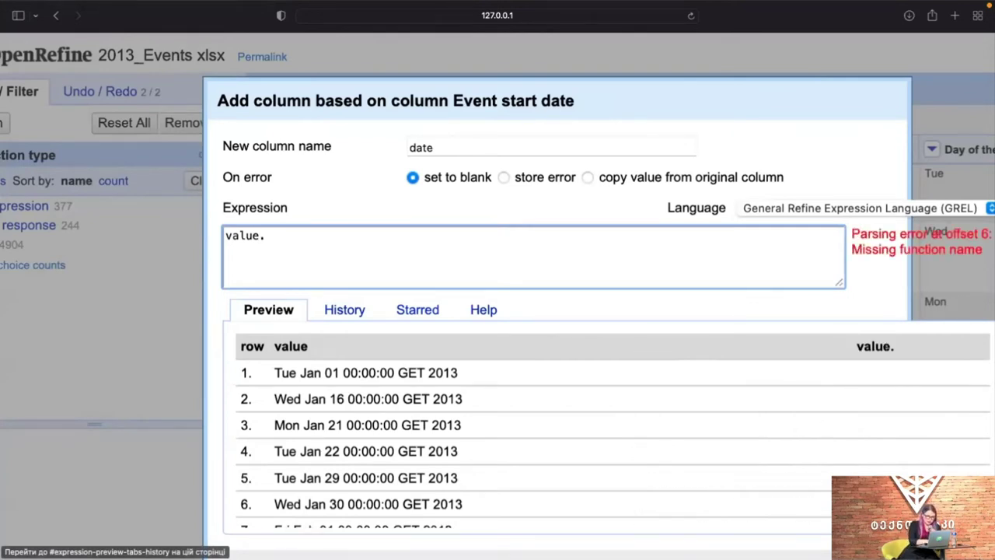
pyautogui.write('split("")')
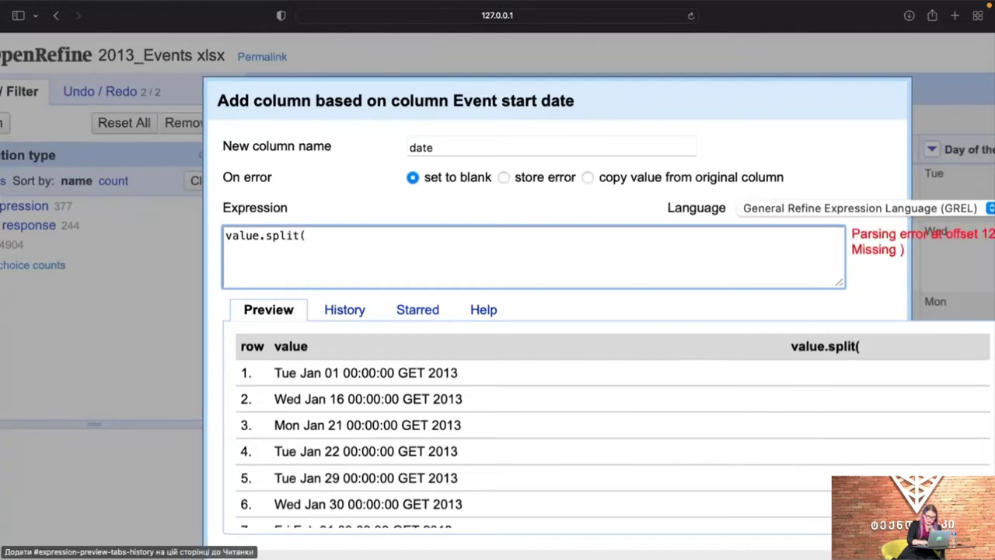
pyautogui.press('Left')
pyautogui.press('Left')
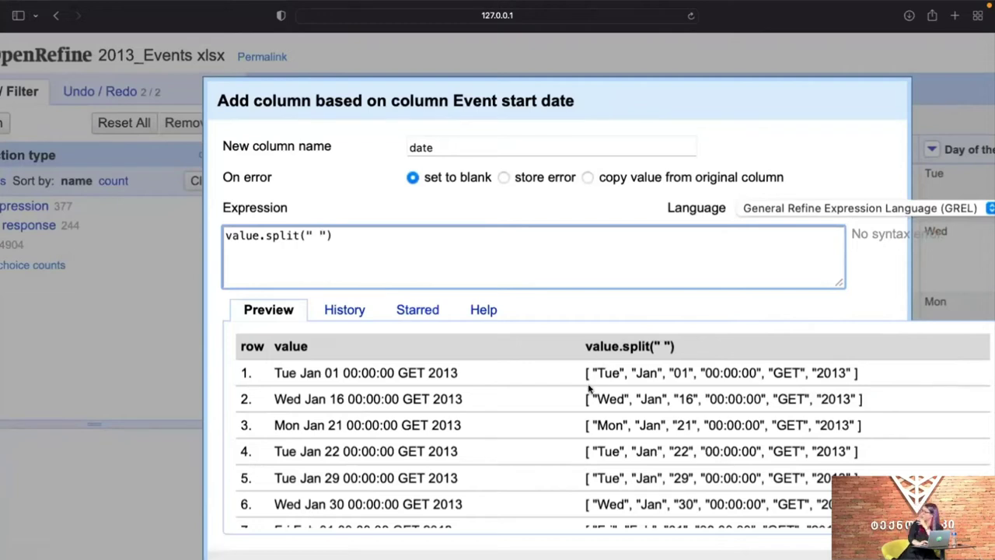
pyautogui.moveTo(592, 374); pyautogui.dragTo(855, 401)
pyautogui.click(878, 366)
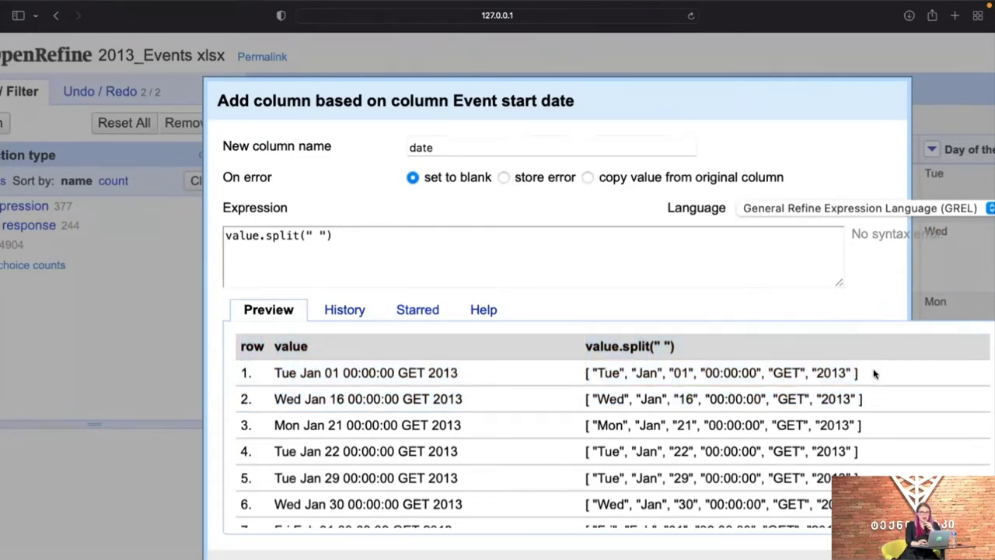
# Extend the expression to value.split(" ")[2]+"-" to extract the day followed by a hyphen
pyautogui.click(349, 236)
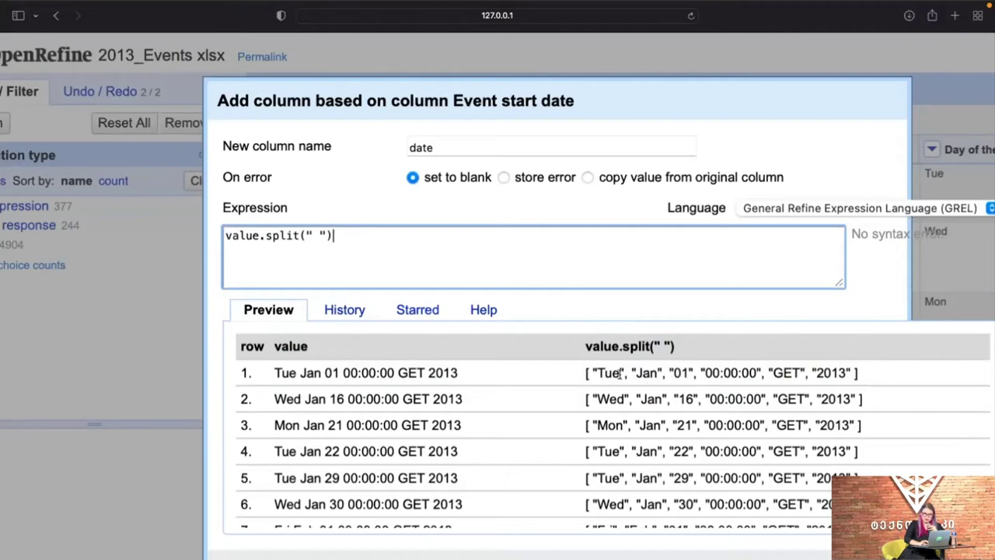
pyautogui.write('[2')
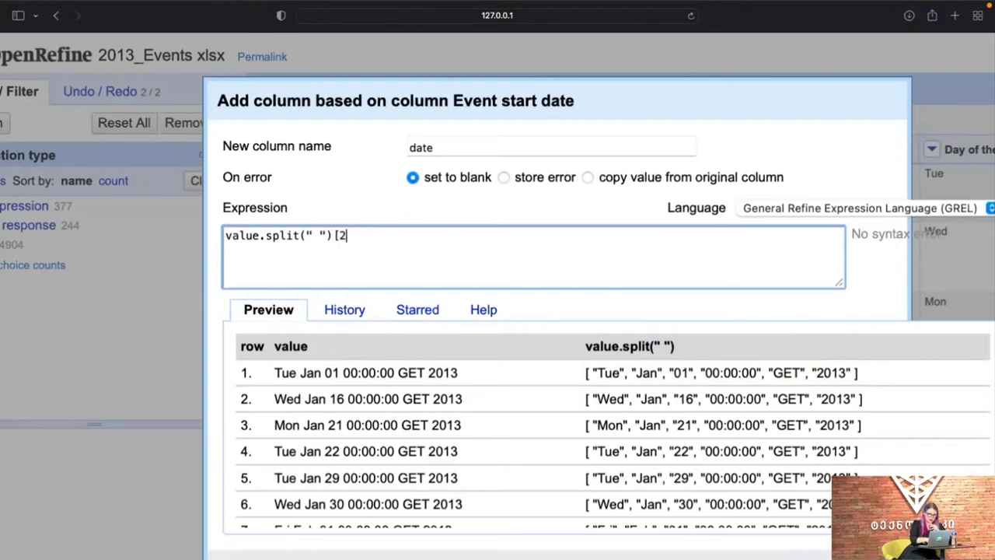
pyautogui.write(']')
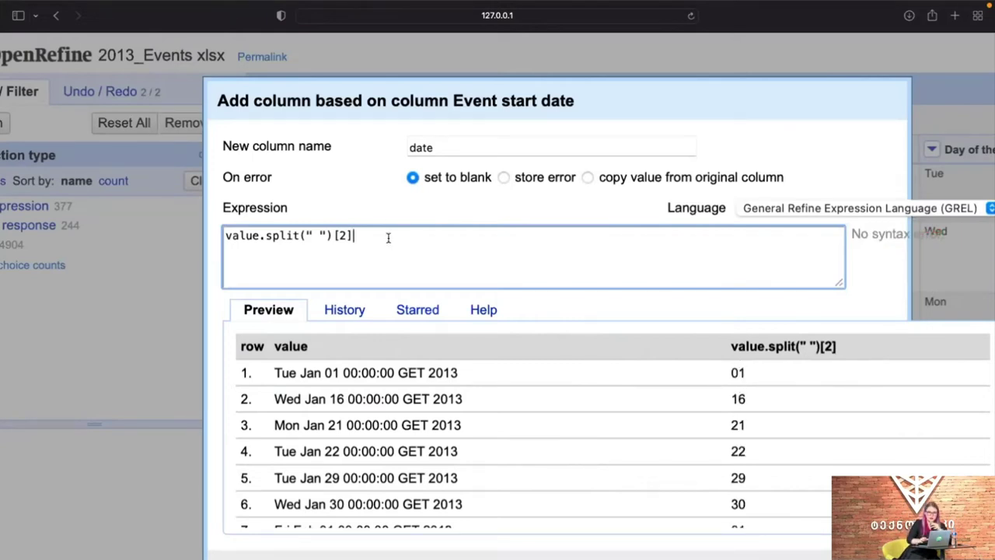
pyautogui.write('+"')
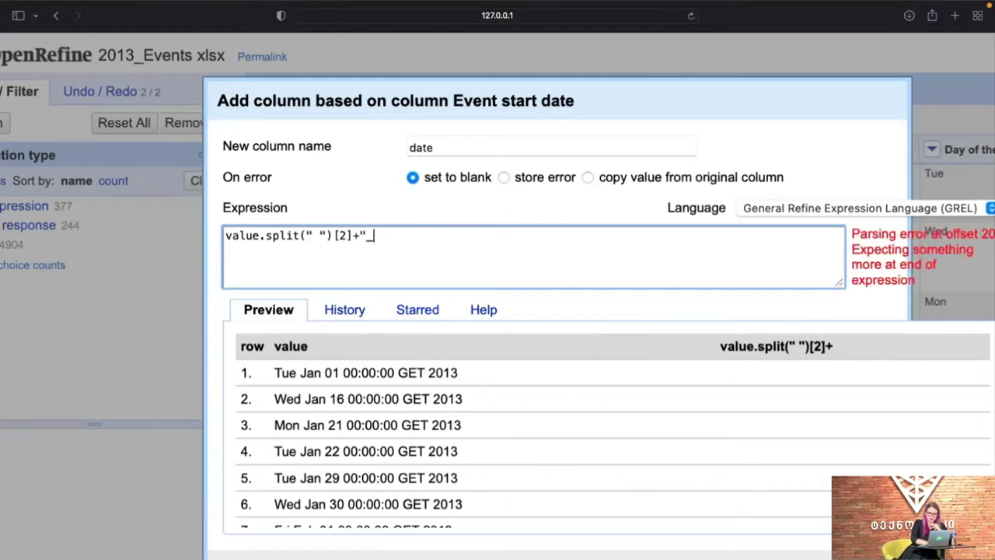
pyautogui.write('"')
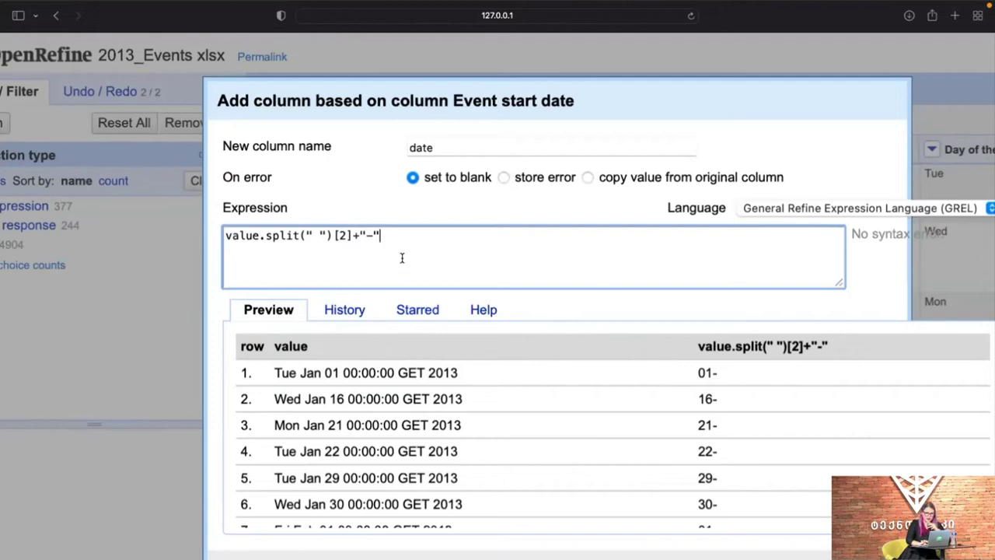
# Append +value.split(" ")[1] to the expression to add the month after the hyphen
pyautogui.moveTo(227, 235); pyautogui.dragTo(330, 236)
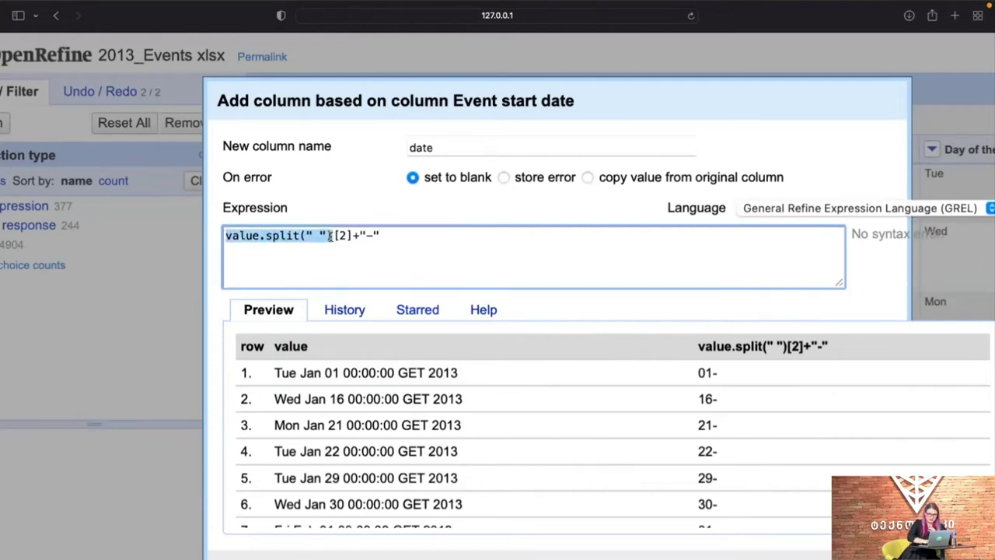
pyautogui.click(404, 233)
pyautogui.write('+')
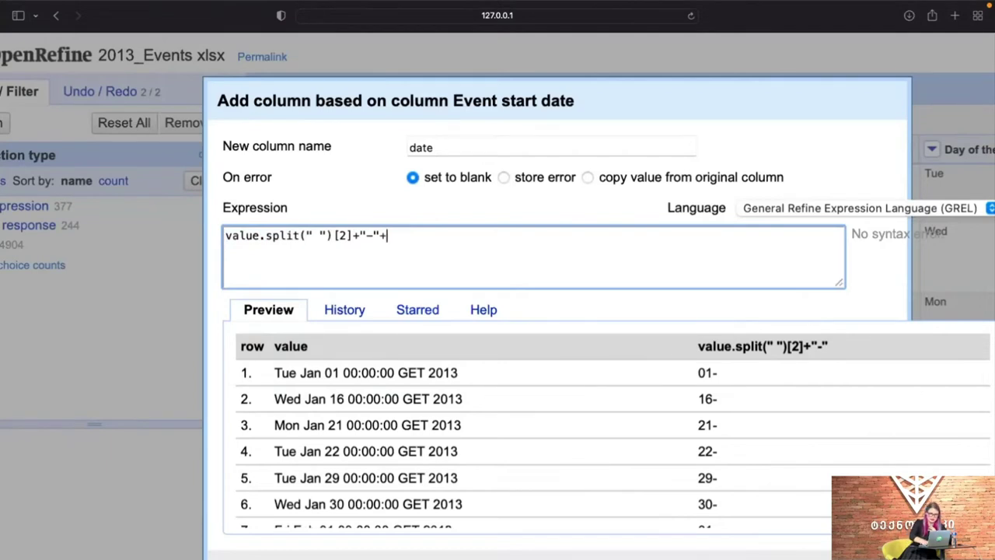
pyautogui.write('value.split(" ")[')
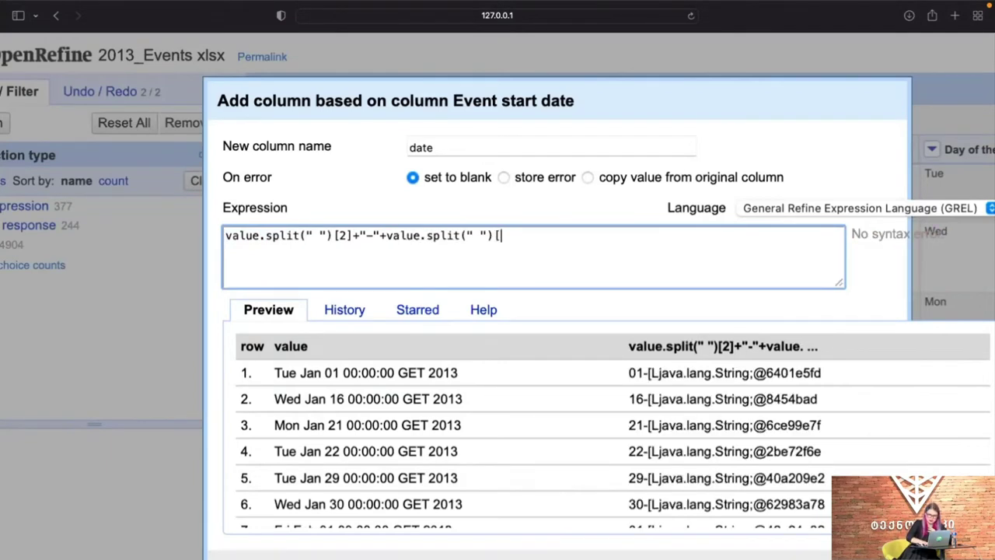
pyautogui.write('\\')
pyautogui.press('BackSpace')
pyautogui.write(']')
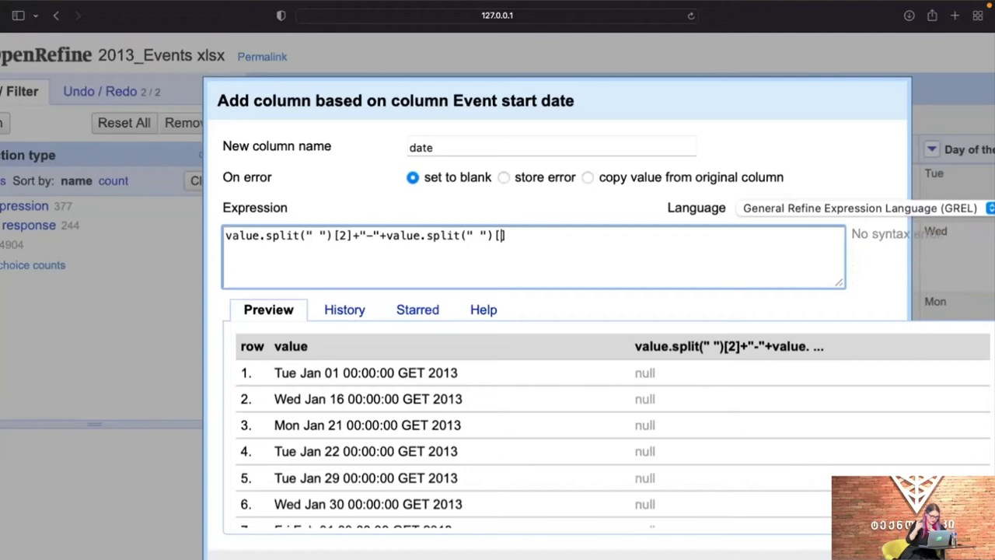
pyautogui.write('1')
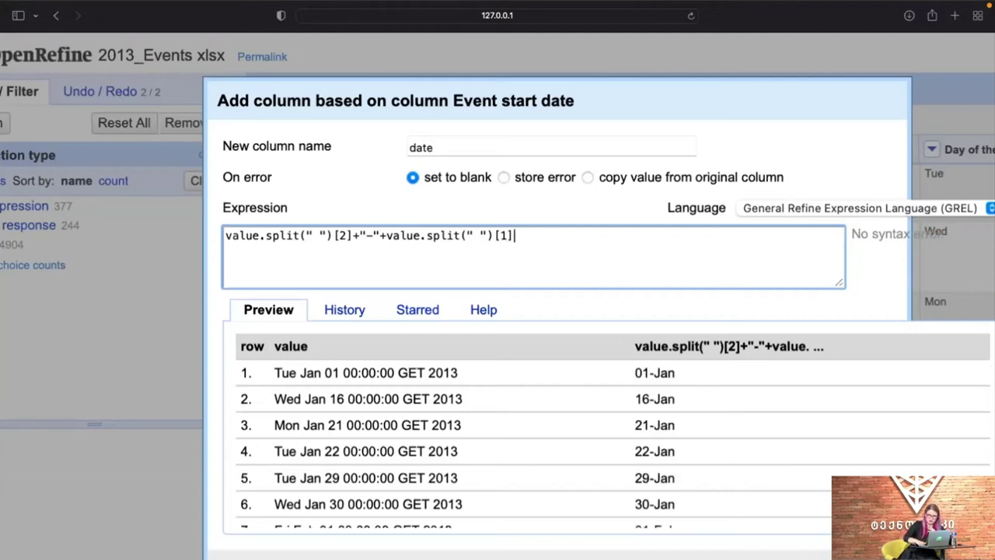
# Append +"-"+value.split(" ")[5] to the expression to add the year, and create the date column
pyautogui.moveTo(350, 235); pyautogui.dragTo(466, 247)
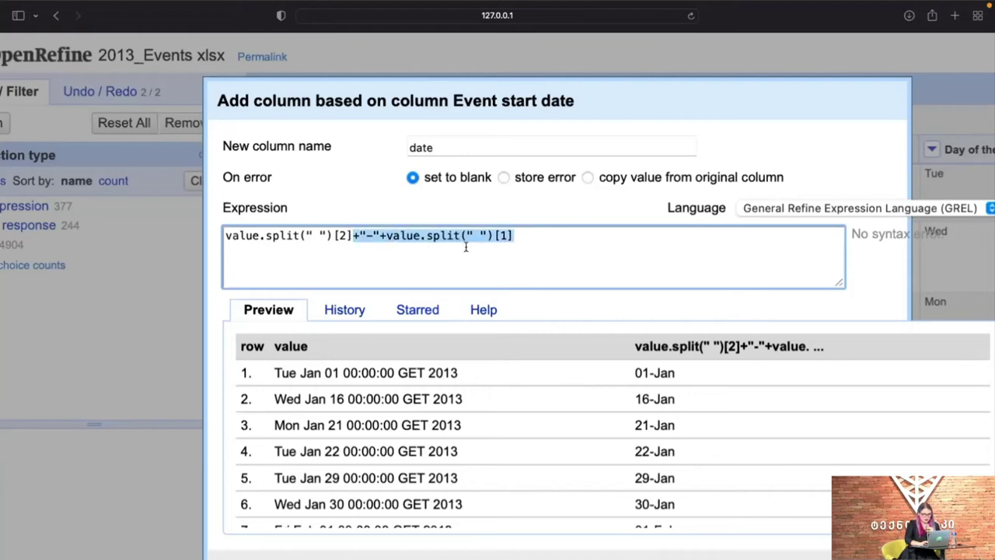
pyautogui.hotkey('ctrl', 'c')
pyautogui.click(538, 236)
pyautogui.hscroll(1, 538, 236)
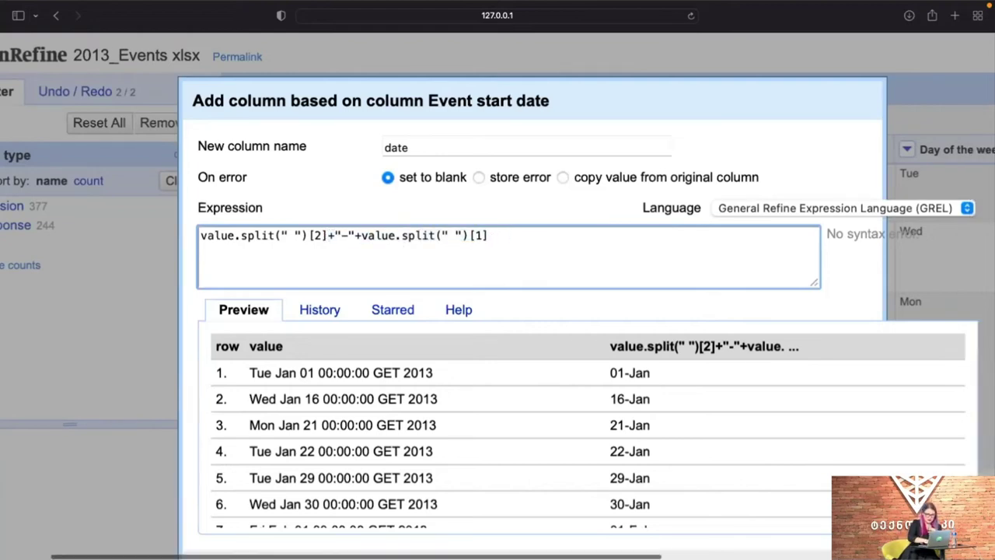
pyautogui.hotkey('ctrl', 'v')
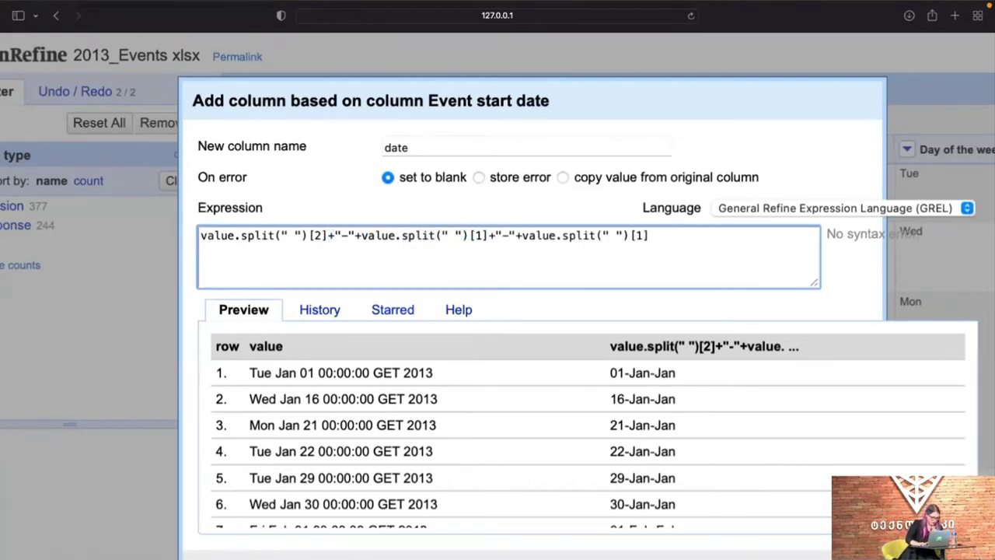
pyautogui.press('Left')
pyautogui.press('BackSpace')
pyautogui.write('5')
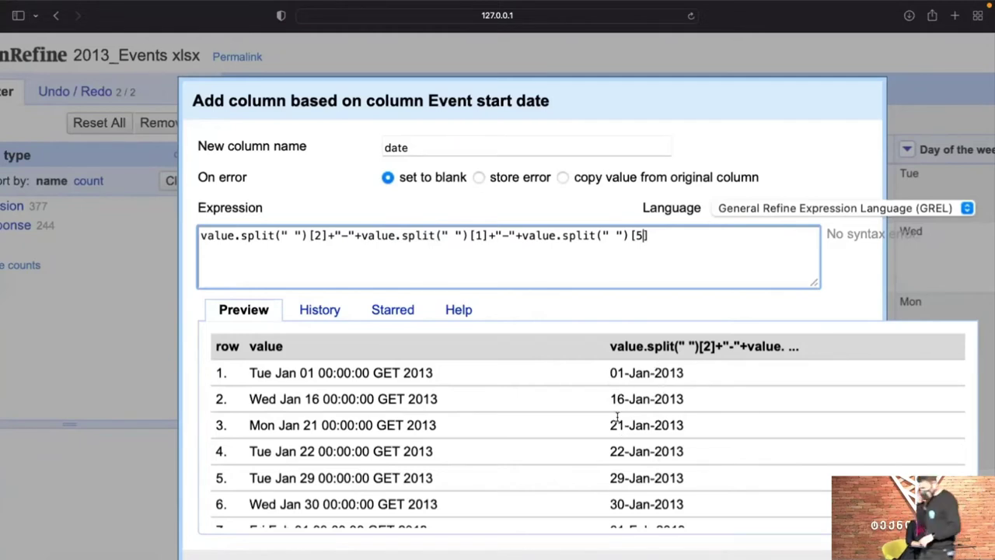
pyautogui.scroll(-1, 614, 397)
pyautogui.scroll(1, 352, 398)
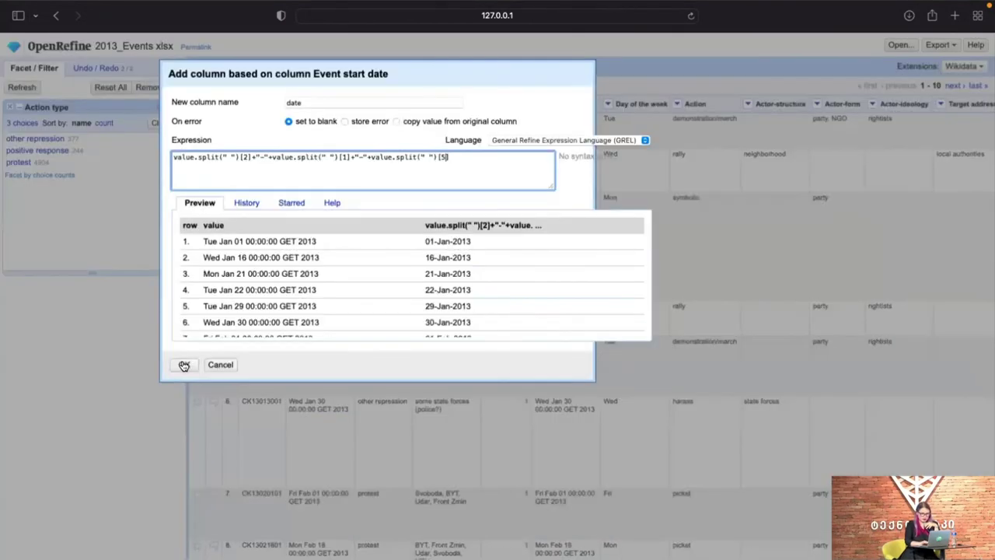
pyautogui.click(184, 365)
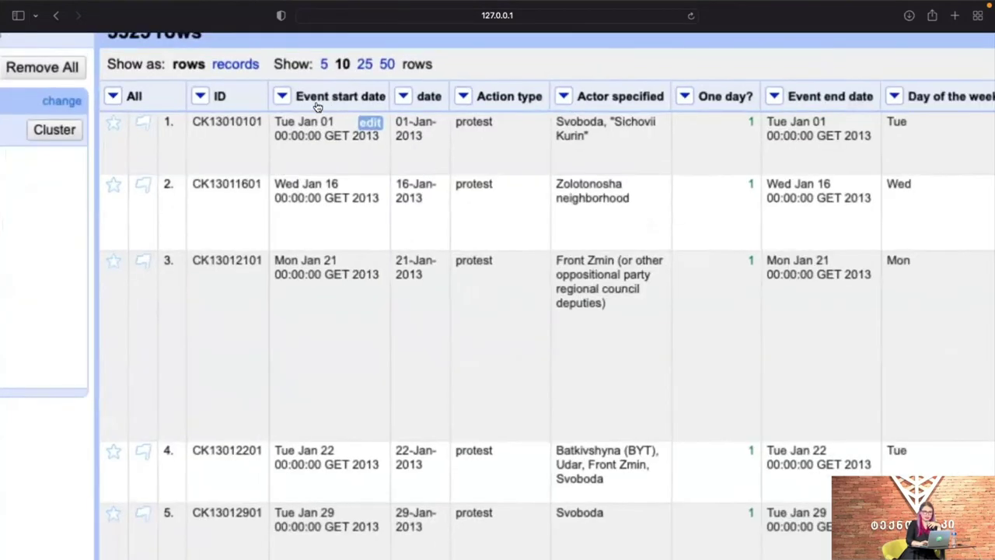
# Convert the cells of the date column to the date type with the common transform
pyautogui.scroll(2, 317, 107)
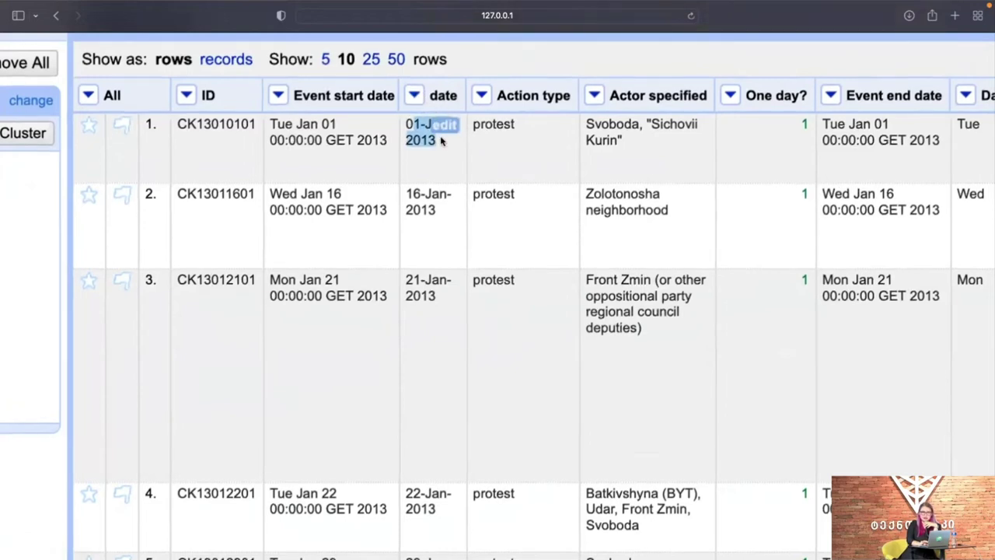
pyautogui.click(420, 99)
pyautogui.moveTo(451, 195)
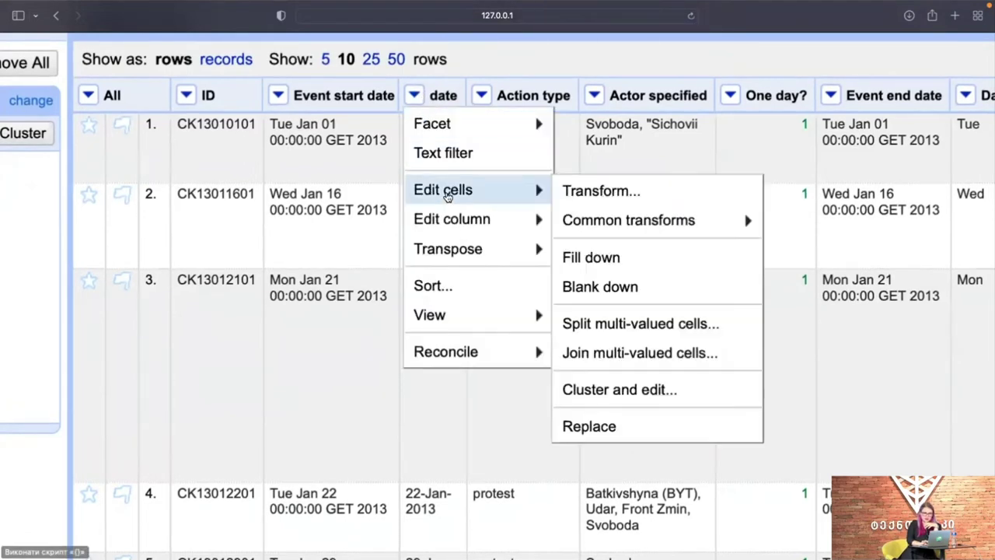
pyautogui.moveTo(602, 211)
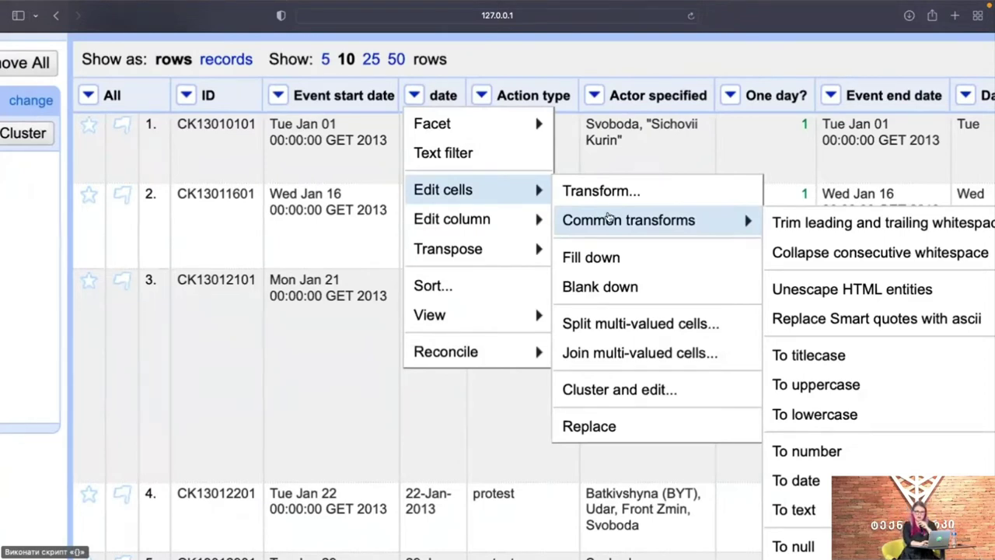
pyautogui.scroll(-2, 609, 217)
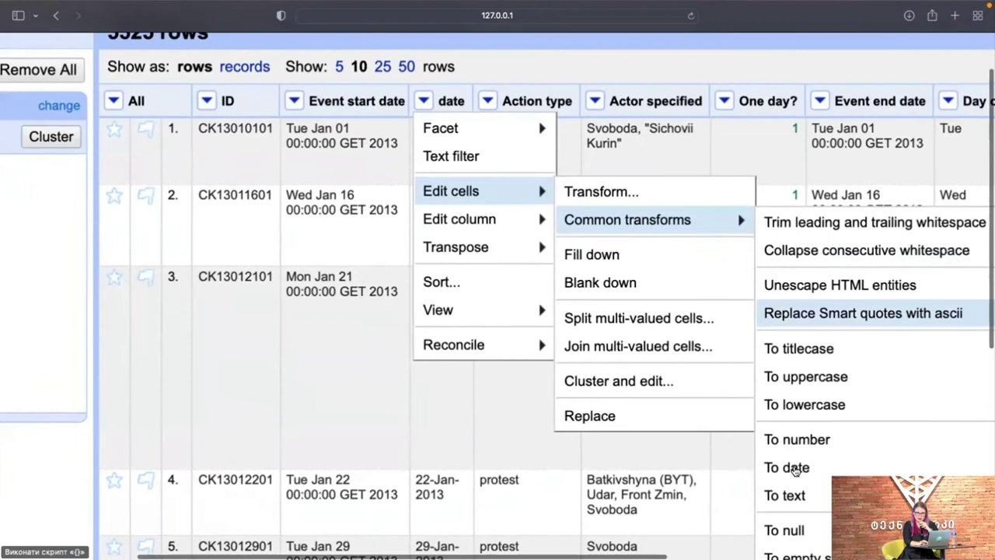
pyautogui.click(786, 467)
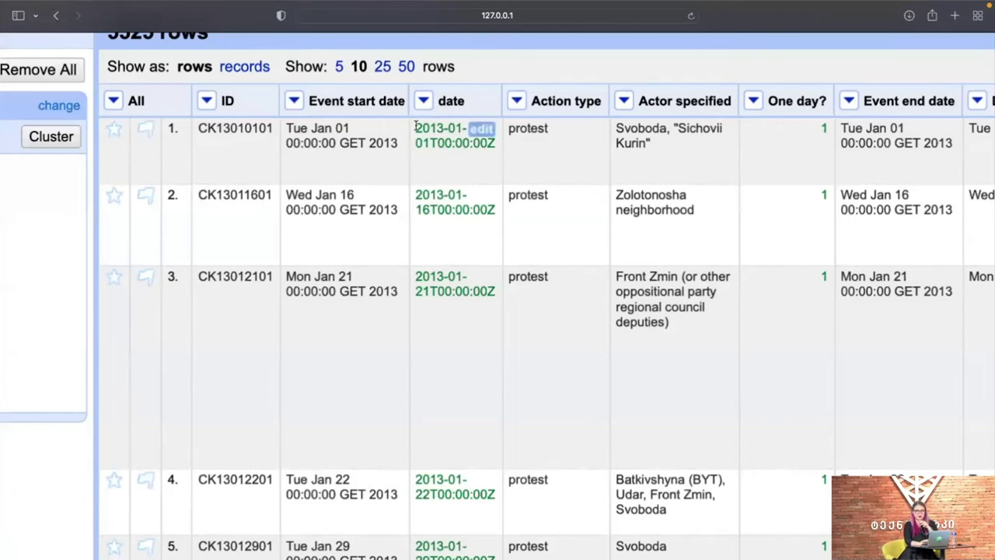
# Add a timeline facet for the date column and bring it into view
pyautogui.press('super+minus')
pyautogui.press('super+minus')
pyautogui.press('super+minus')
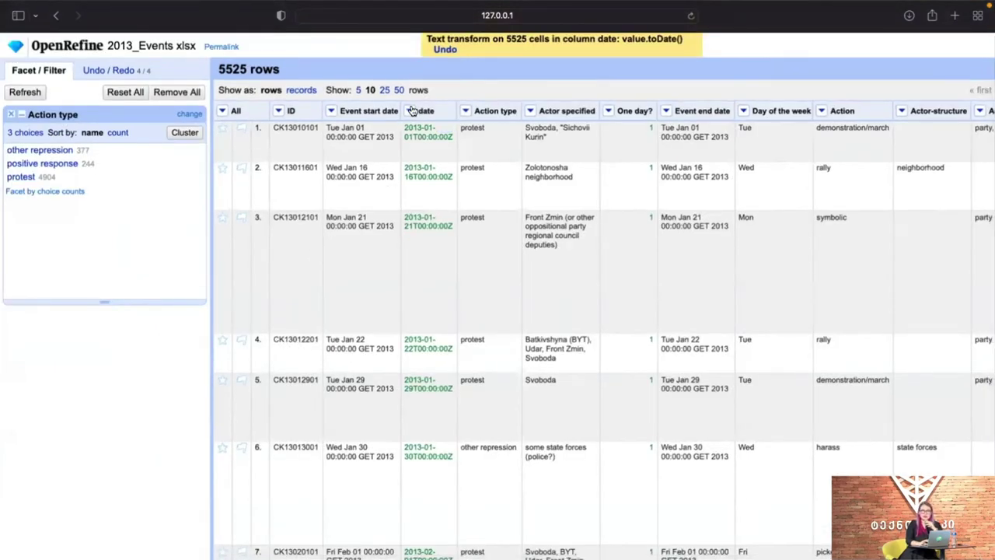
pyautogui.click(412, 111)
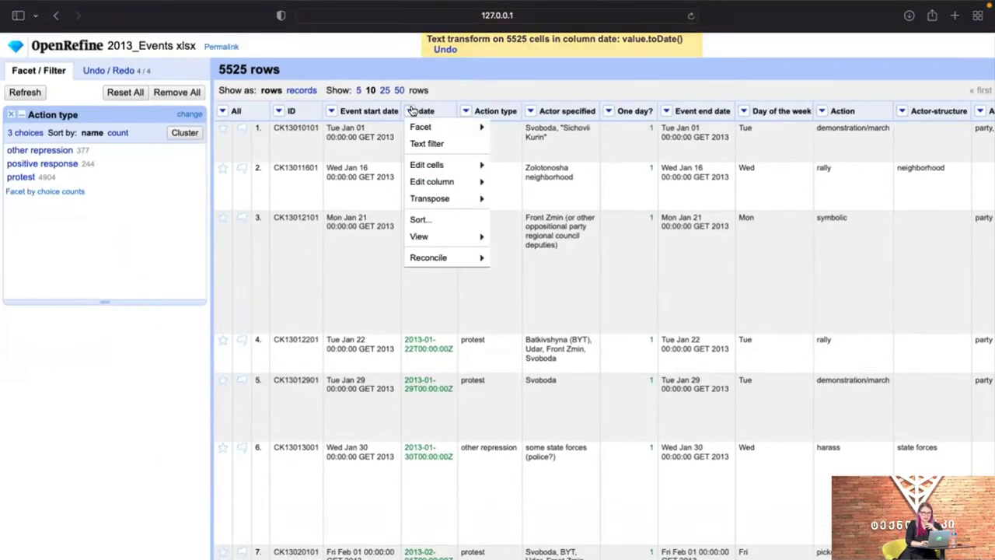
pyautogui.moveTo(416, 134)
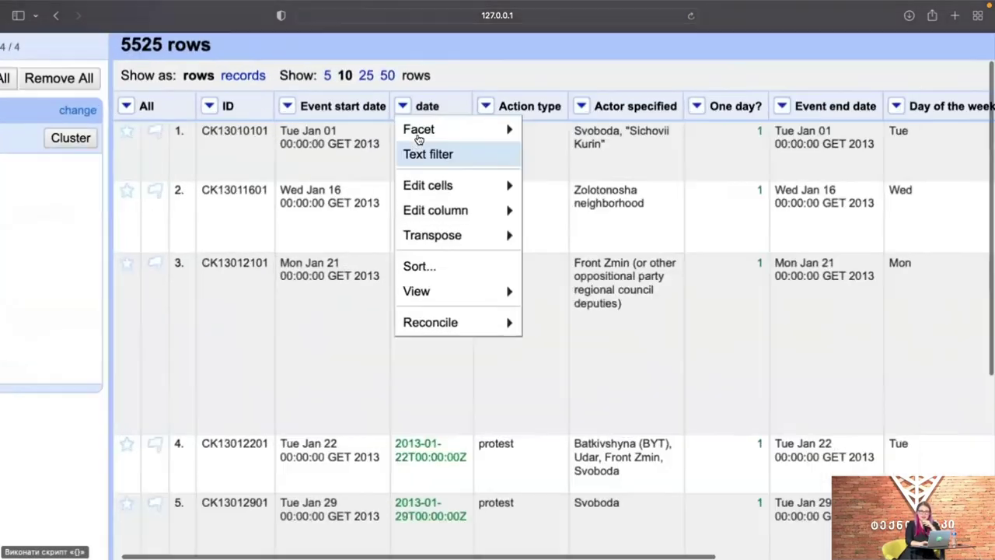
pyautogui.moveTo(420, 127)
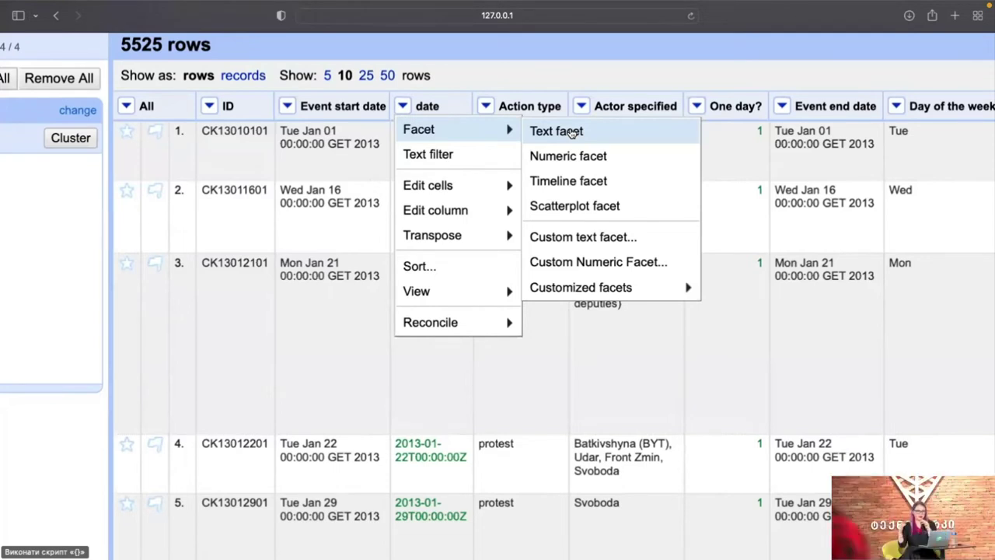
pyautogui.click(560, 183)
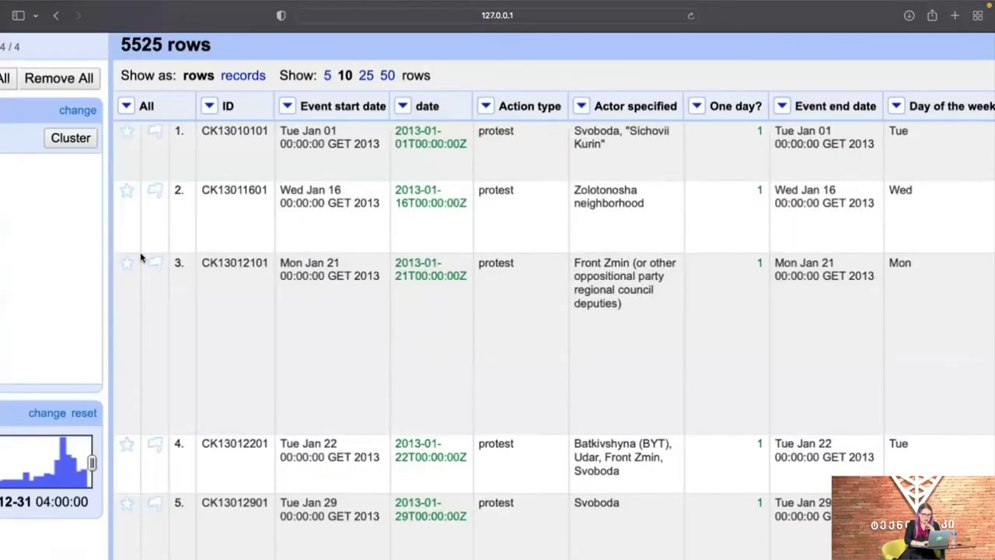
pyautogui.hscroll(-2, 114, 306)
pyautogui.hscroll(-5, 115, 307)
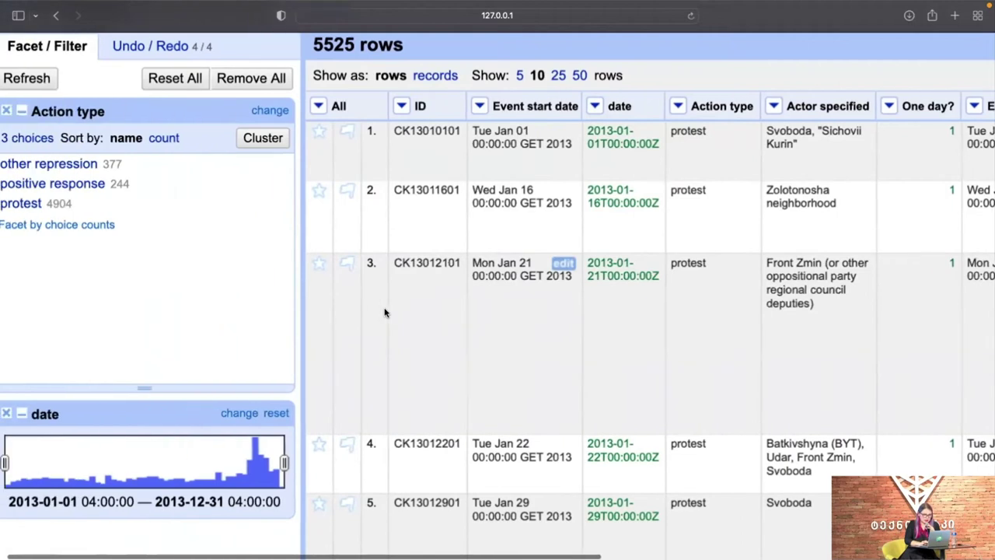
# Narrow the date facet's range to 2013-11-05 through 2013-12-31 and shorten the Action type facet's list
pyautogui.scroll(-4, 384, 256)
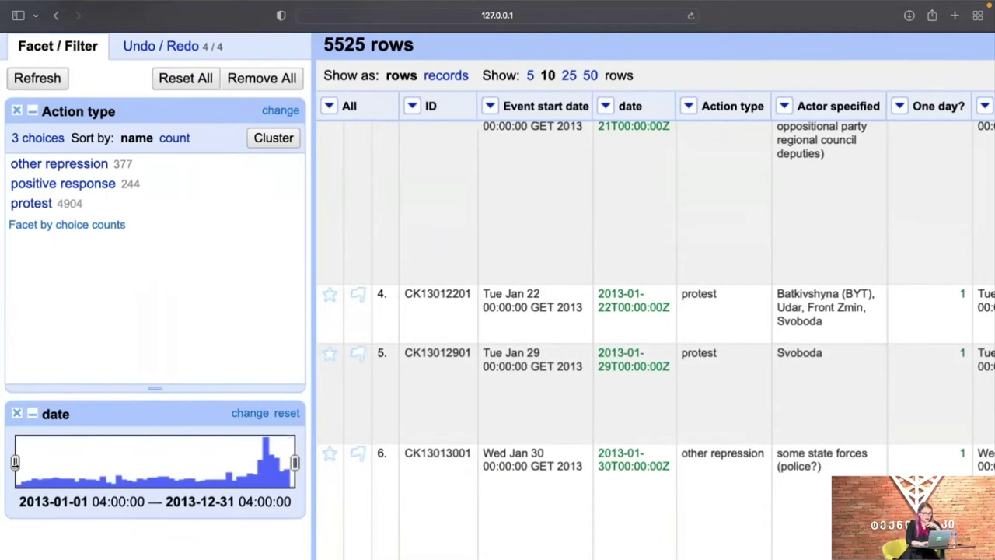
pyautogui.moveTo(15, 462); pyautogui.dragTo(250, 475)
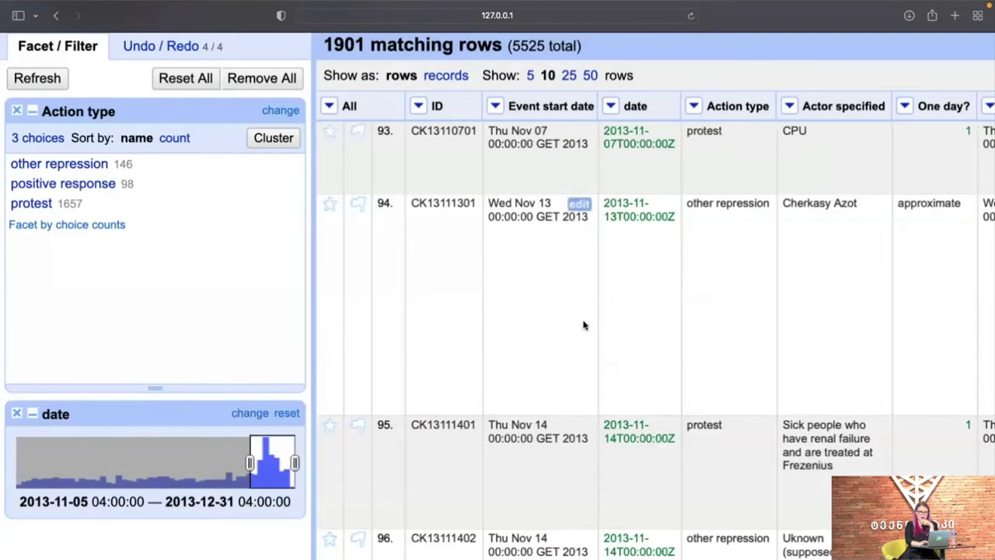
pyautogui.scroll(2, 571, 314)
pyautogui.moveTo(322, 91); pyautogui.dragTo(366, 94)
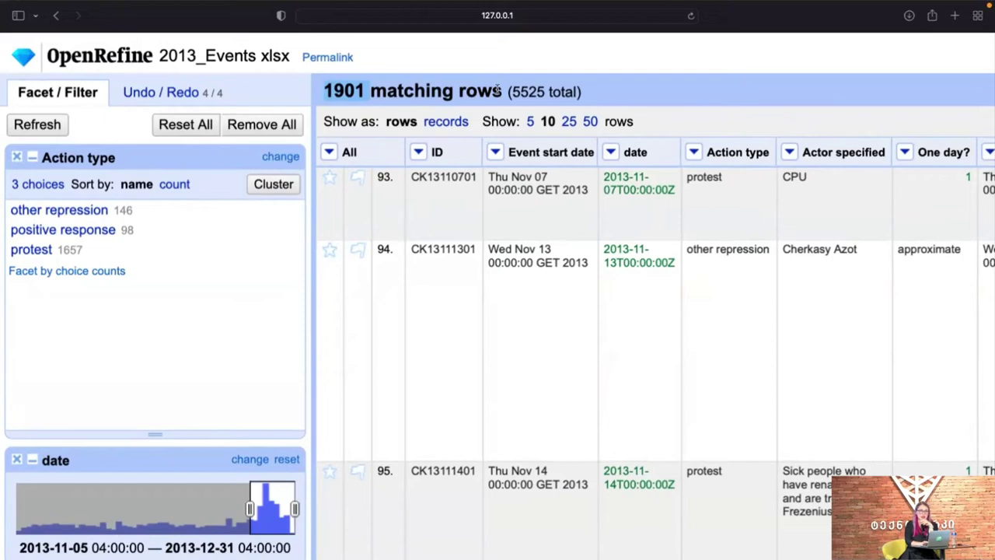
pyautogui.click(152, 374)
pyautogui.moveTo(152, 433); pyautogui.dragTo(162, 296)
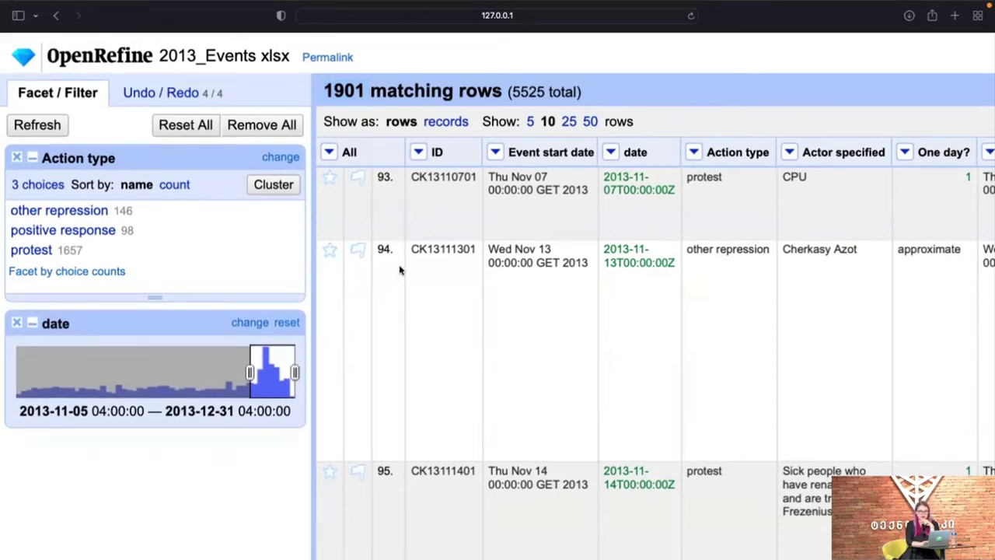
# Review the events whose Actor specified value contains CPU using a text filter, and remove that filter
pyautogui.hscroll(3, 417, 293)
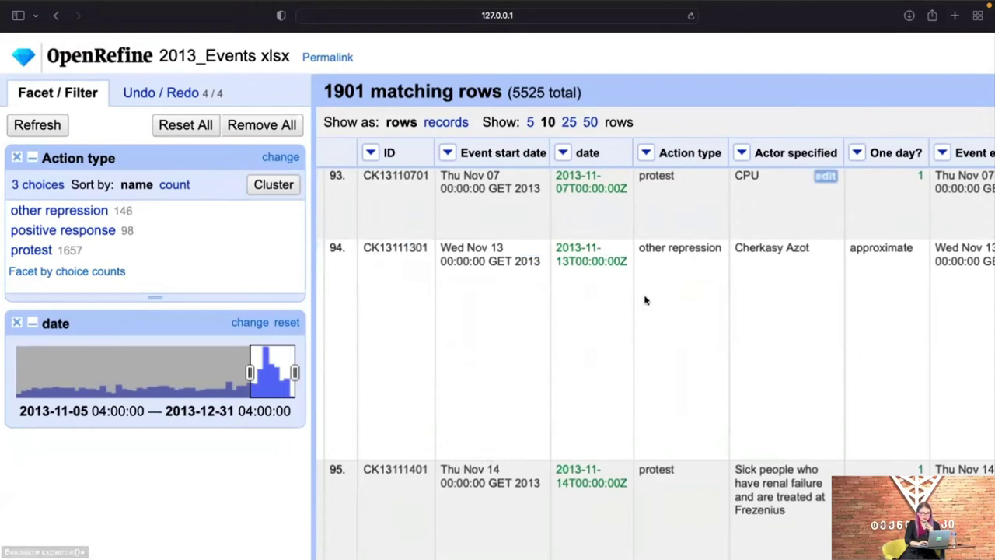
pyautogui.click(741, 152)
pyautogui.moveTo(753, 182)
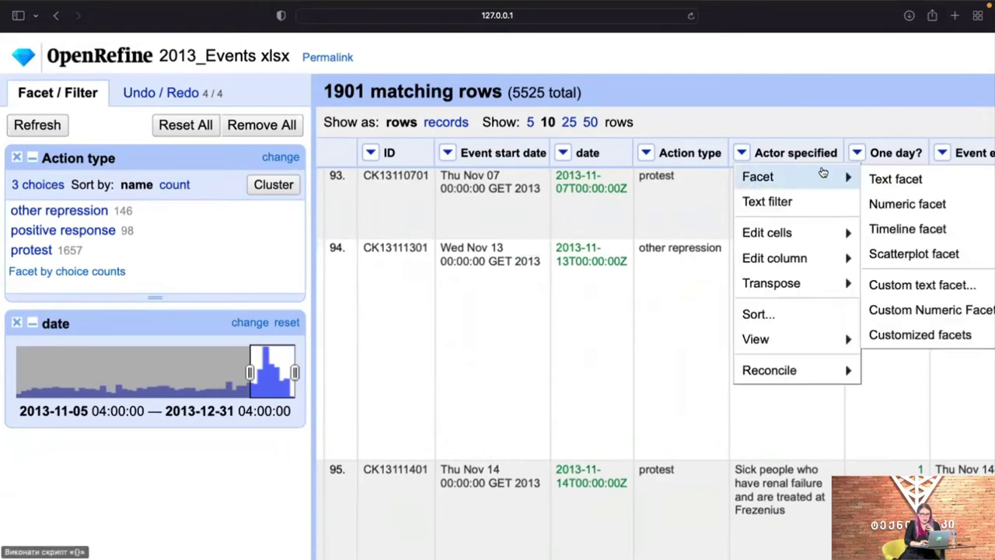
pyautogui.click(793, 200)
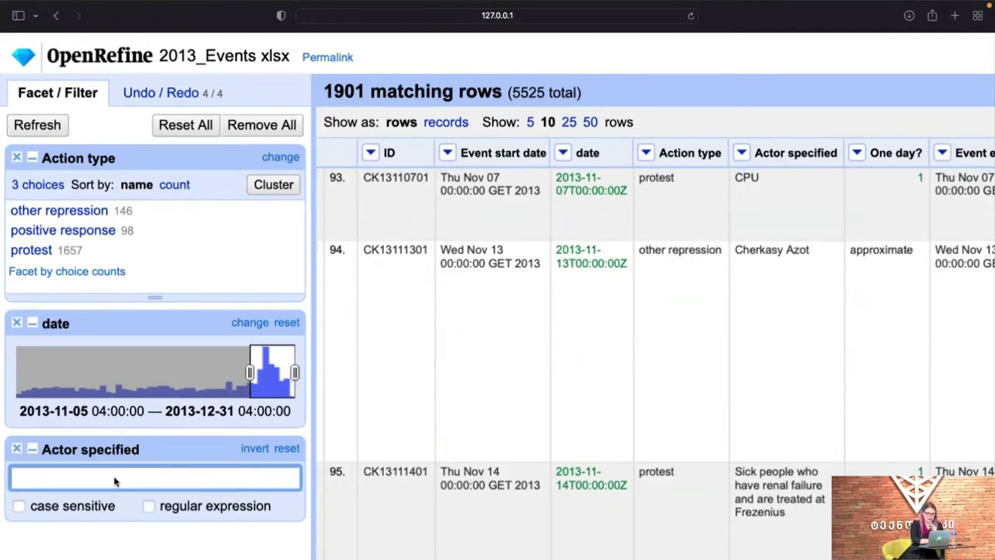
pyautogui.write('C')
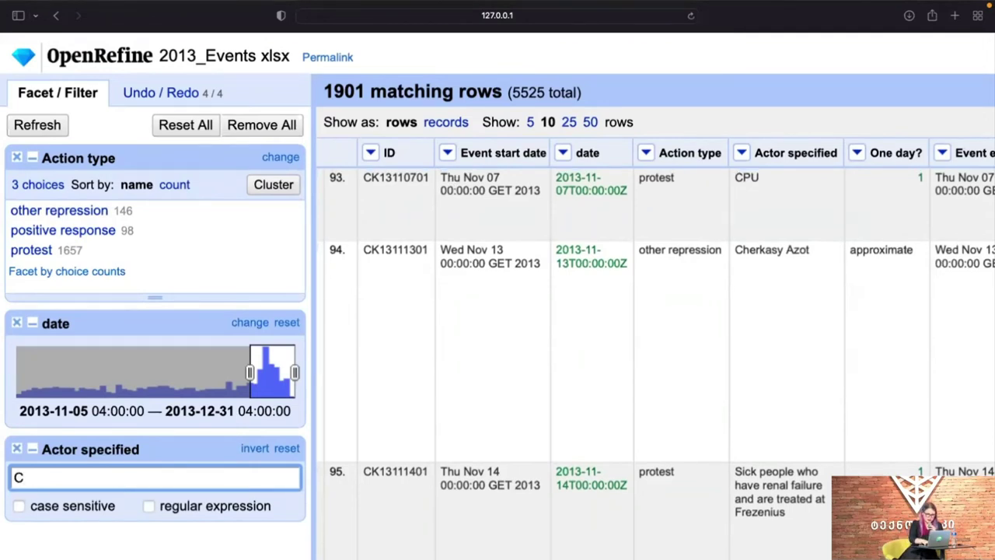
pyautogui.write('PU')
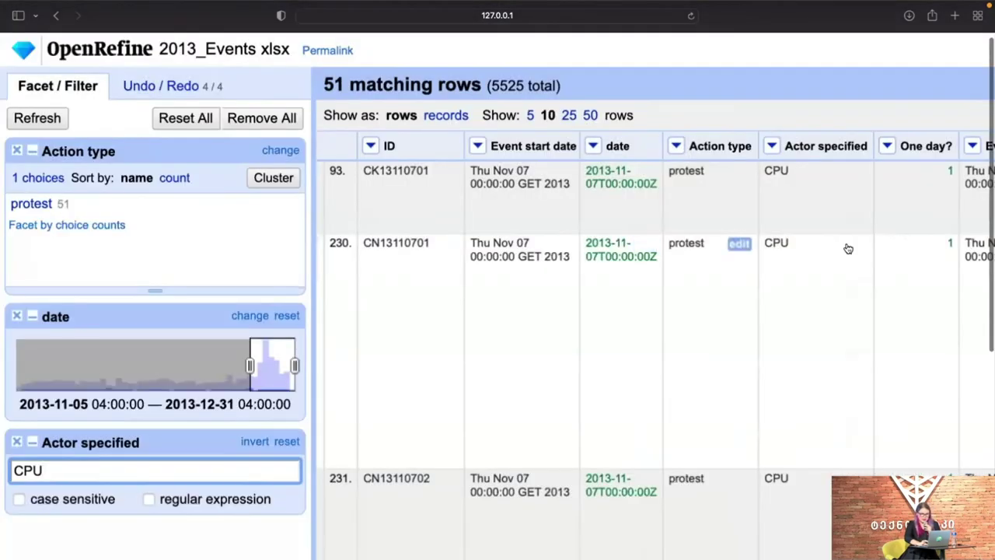
pyautogui.scroll(-10, 783, 417)
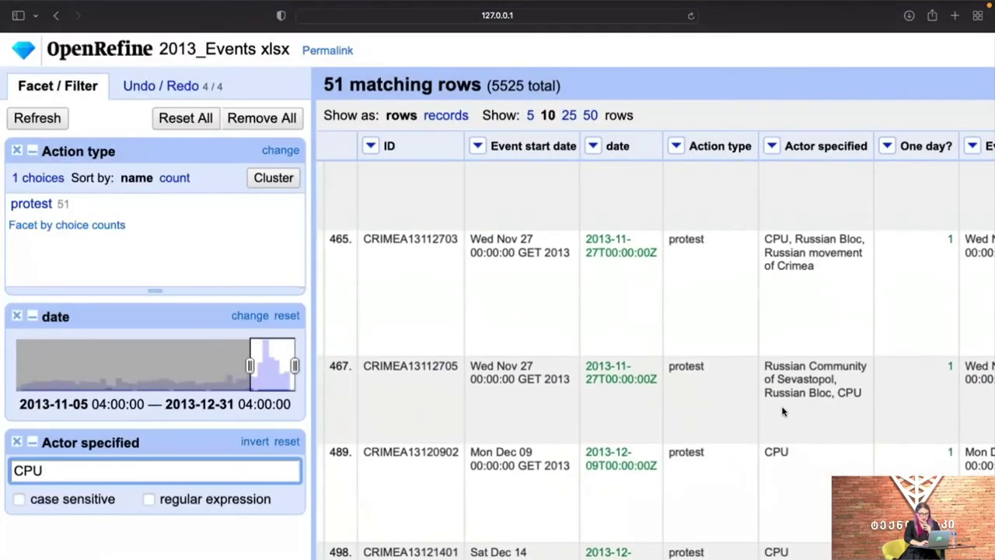
pyautogui.scroll(1, 778, 256)
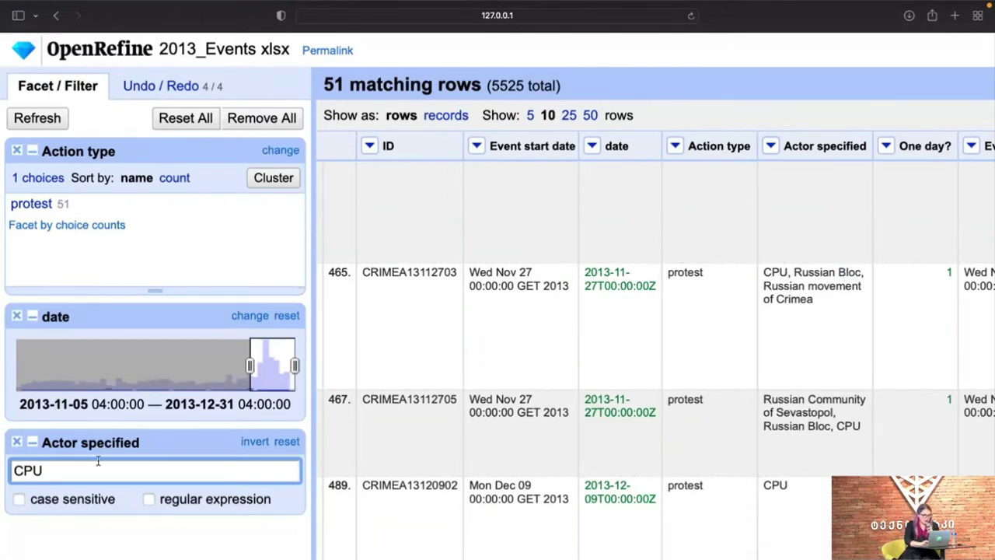
pyautogui.click(16, 442)
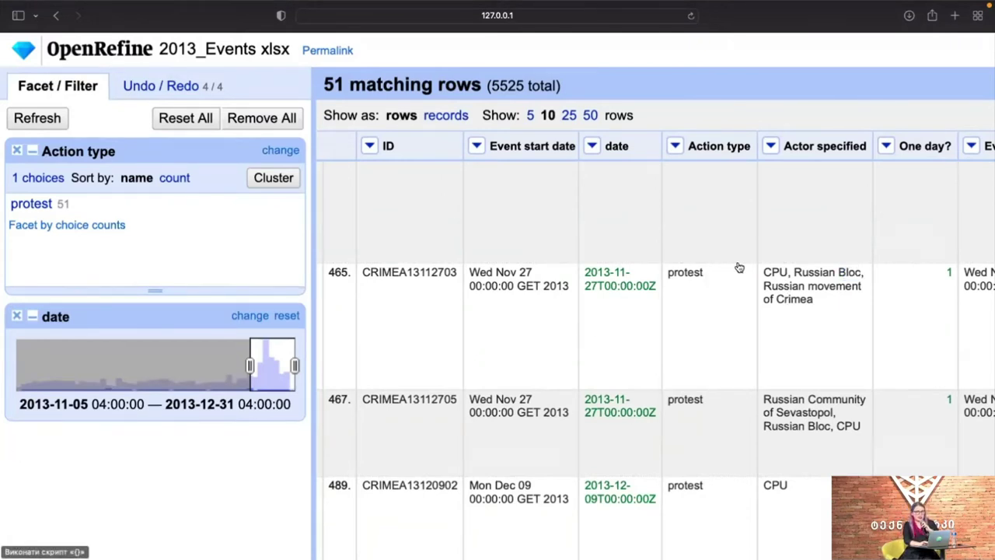
pyautogui.scroll(1, 737, 266)
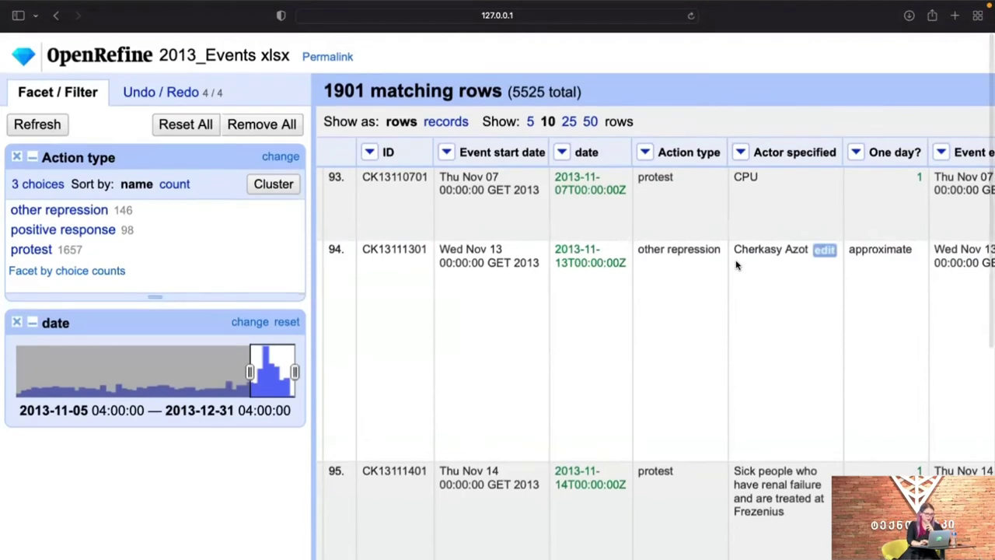
# Examine the Actor specified values in the date-filtered rows, especially cells that list several actors separated by commas
pyautogui.hscroll(2, 748, 248)
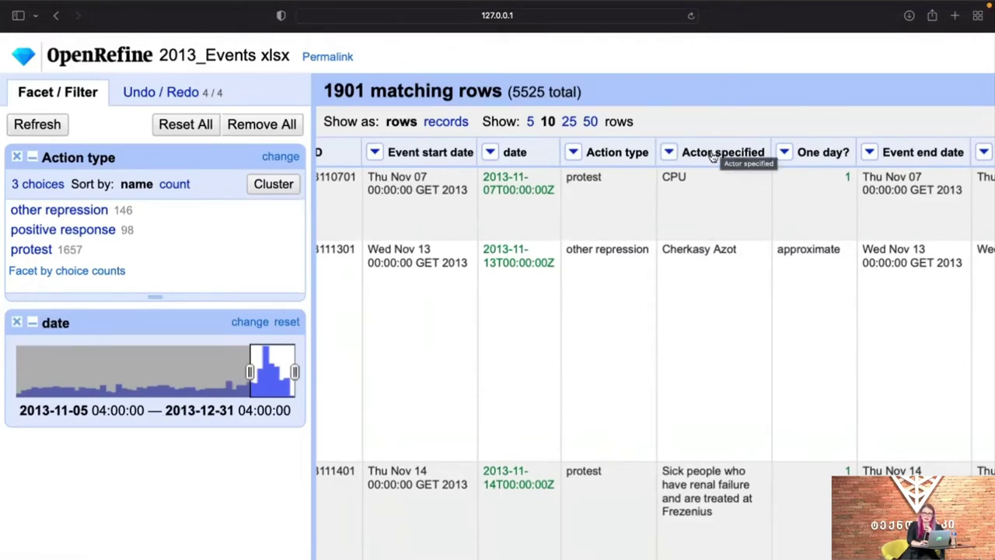
pyautogui.scroll(-10, 702, 277)
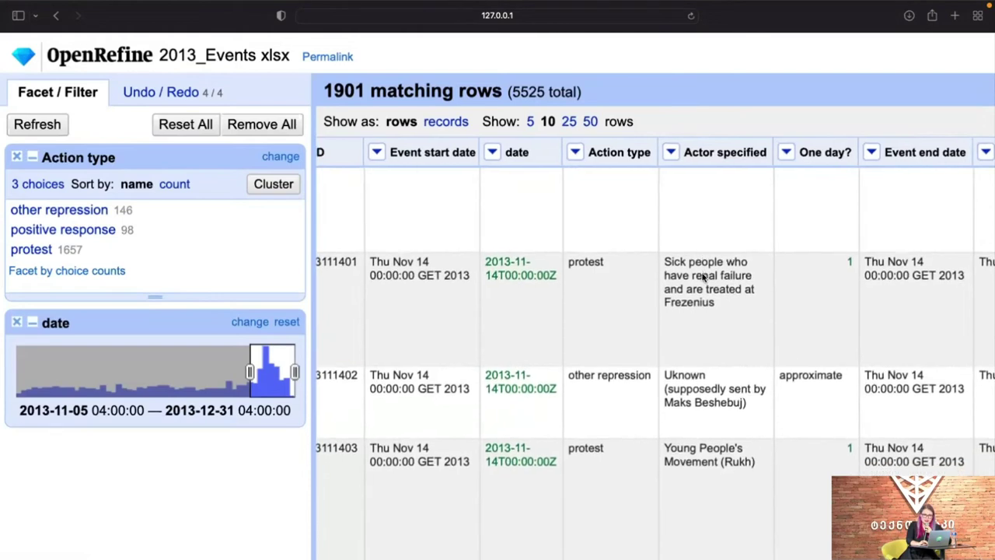
pyautogui.scroll(-5, 702, 278)
pyautogui.scroll(3, 704, 277)
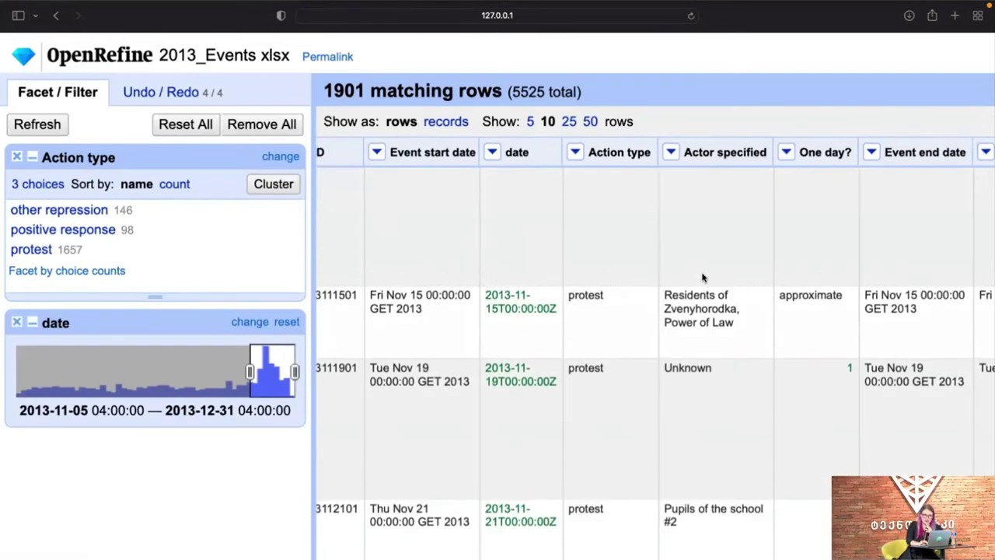
pyautogui.moveTo(665, 295); pyautogui.dragTo(736, 312)
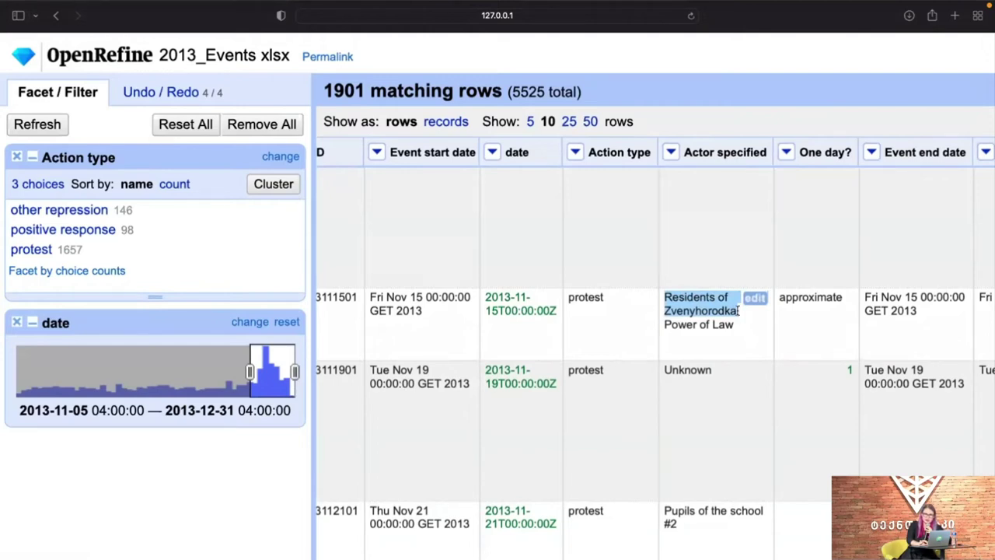
pyautogui.click(733, 311)
pyautogui.moveTo(661, 296); pyautogui.dragTo(741, 341)
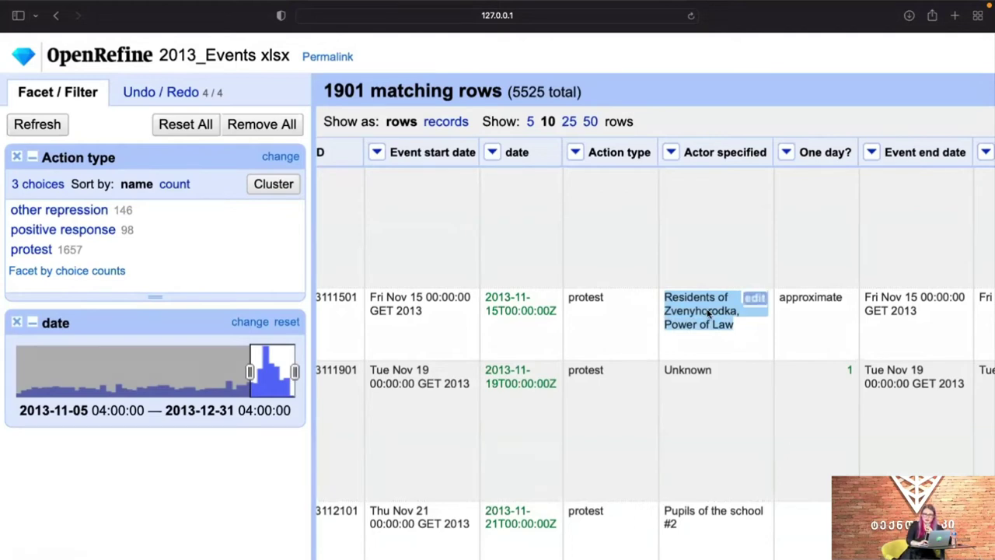
pyautogui.scroll(-3, 708, 314)
pyautogui.scroll(-2, 704, 357)
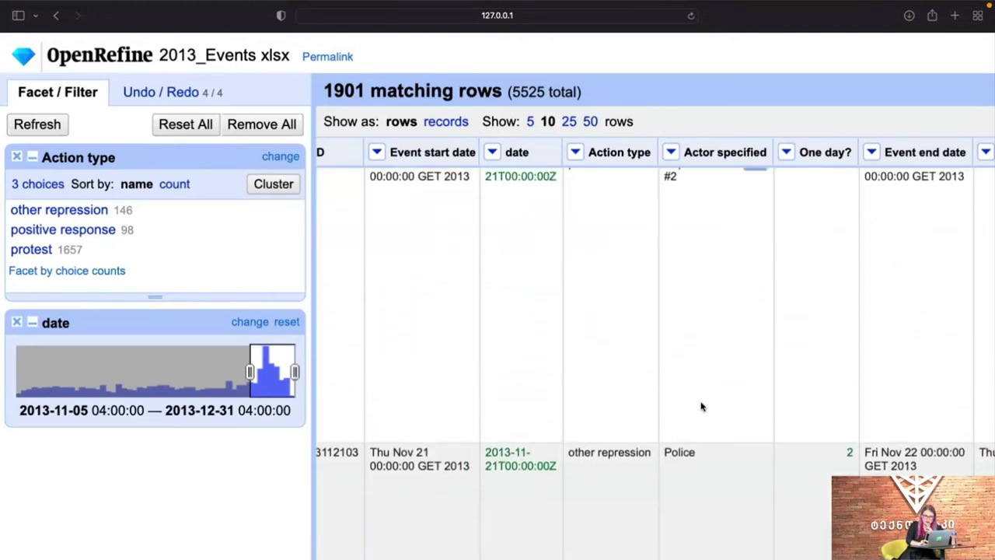
pyautogui.scroll(6, 702, 406)
pyautogui.scroll(-1, 712, 249)
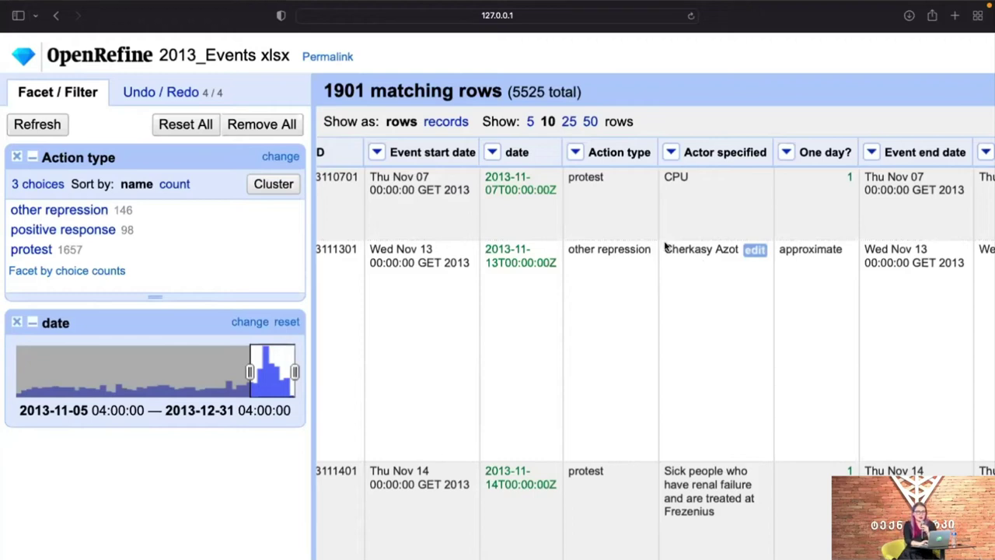
# Start adding a new column based on the Actor specified column and name it actor1
pyautogui.hscroll(-2, 673, 296)
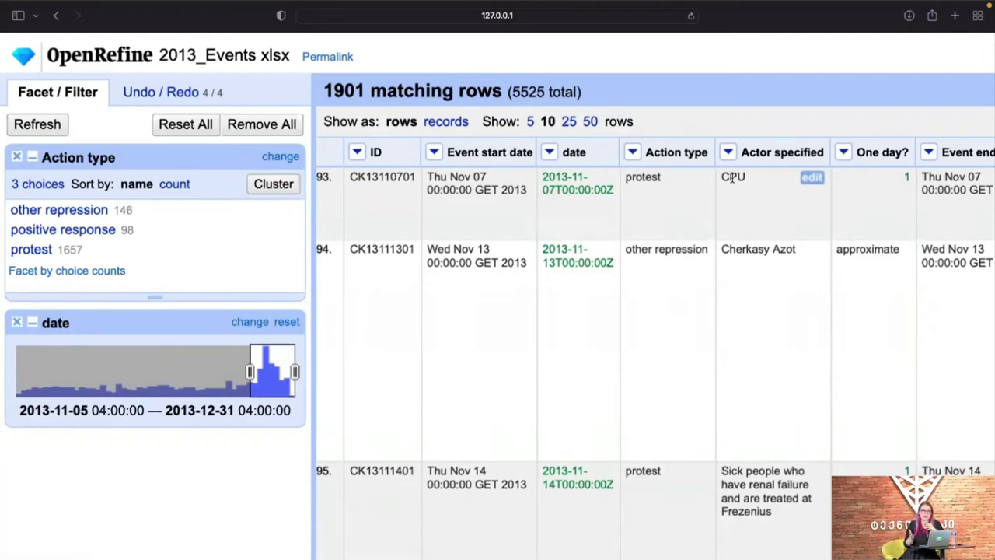
pyautogui.scroll(-5, 750, 351)
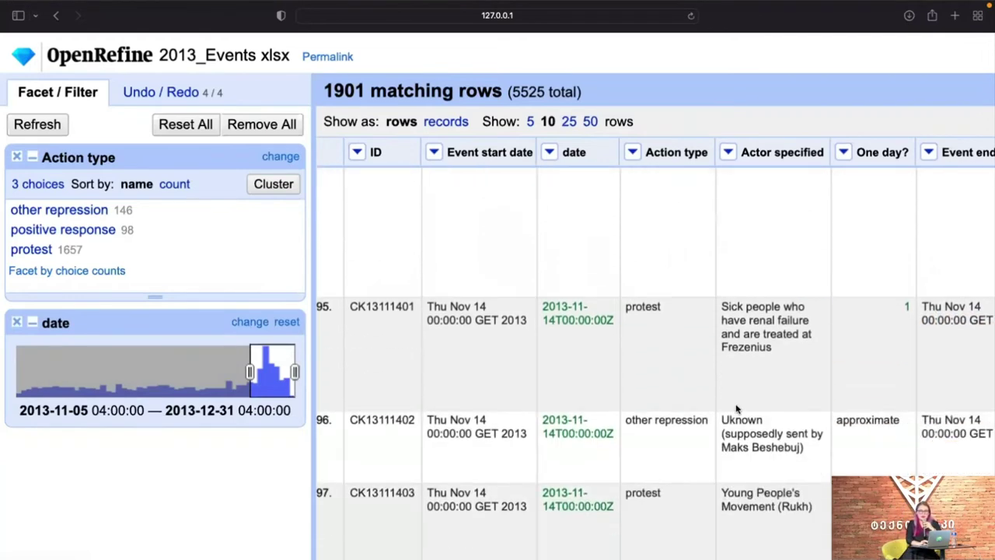
pyautogui.scroll(1, 637, 327)
pyautogui.hscroll(3, 537, 256)
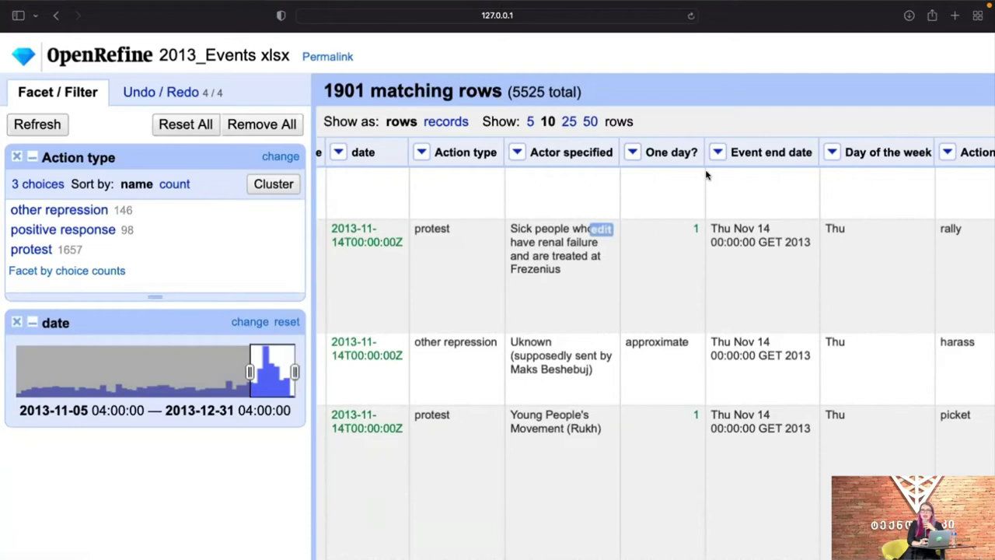
pyautogui.click(517, 152)
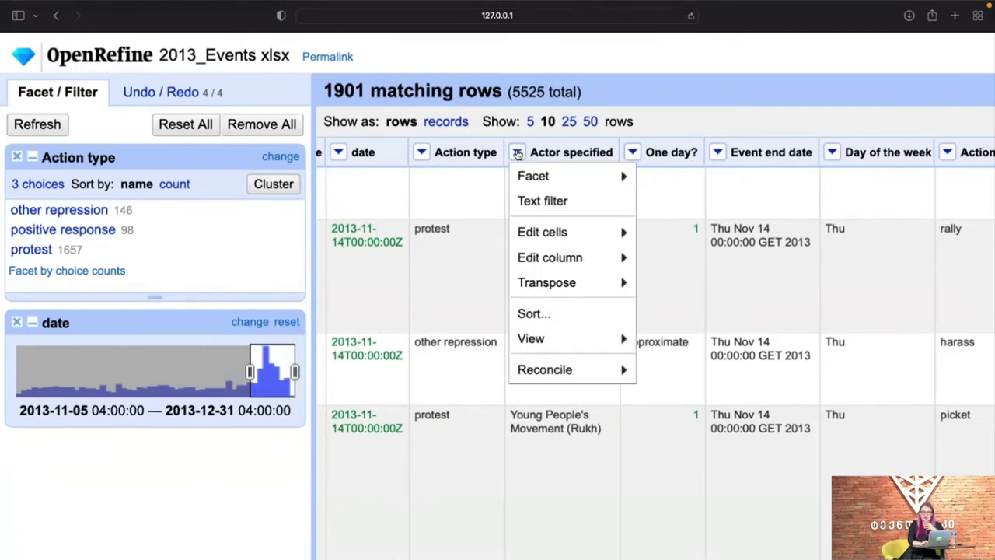
pyautogui.moveTo(528, 176)
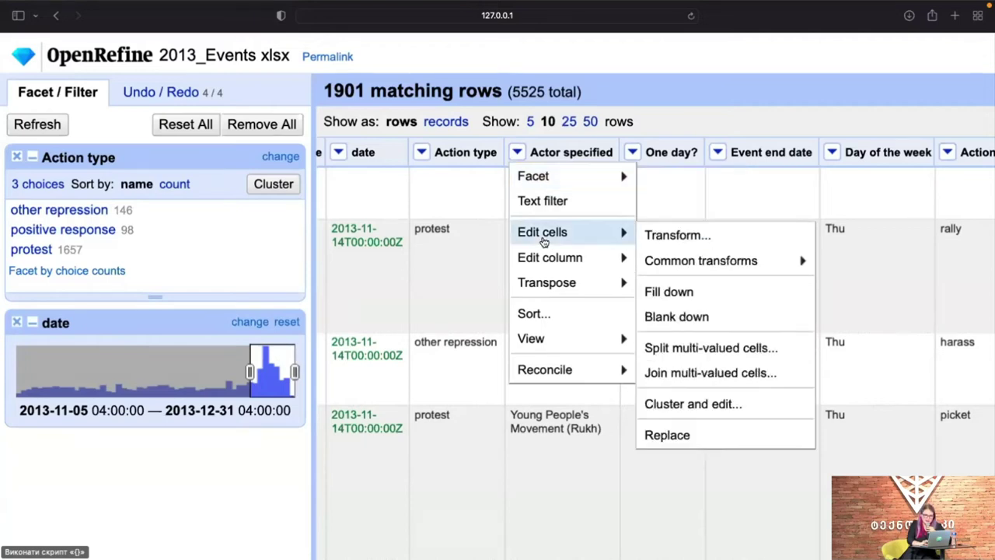
pyautogui.moveTo(545, 261)
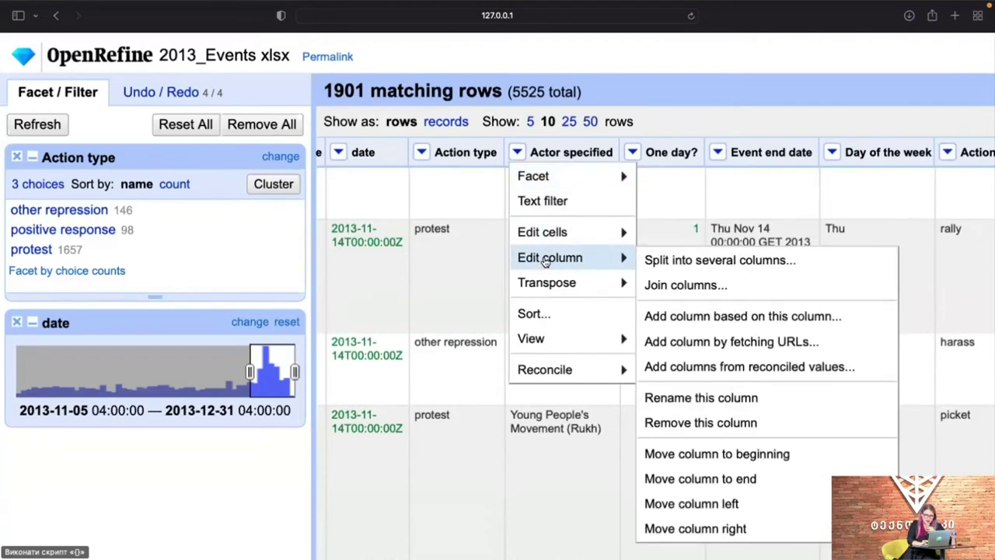
pyautogui.click(700, 316)
pyautogui.moveTo(657, 202); pyautogui.dragTo(420, 72)
pyautogui.click(451, 128)
pyautogui.write('act')
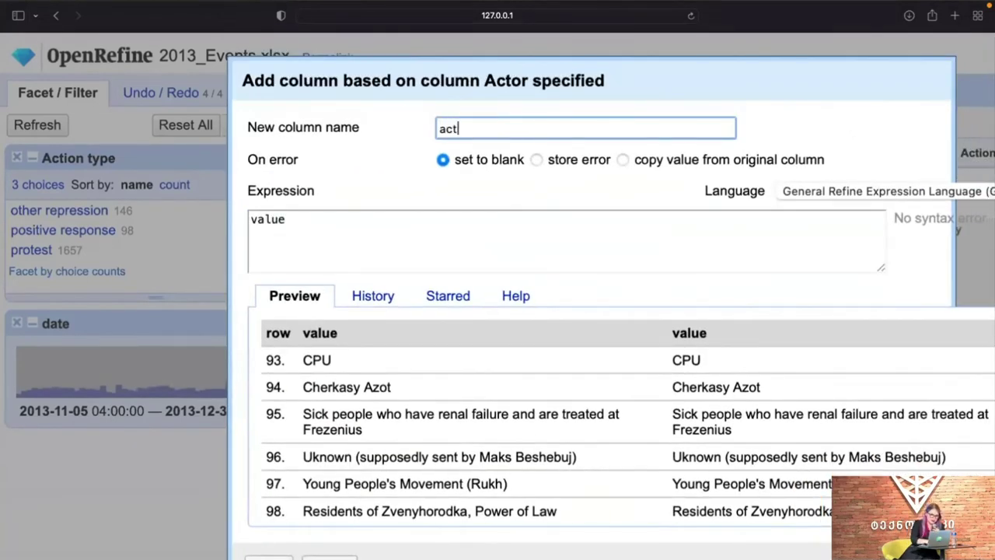
# Set the new column's expression to value.split(",")[0] to extract the first actor before a comma
pyautogui.click(314, 220)
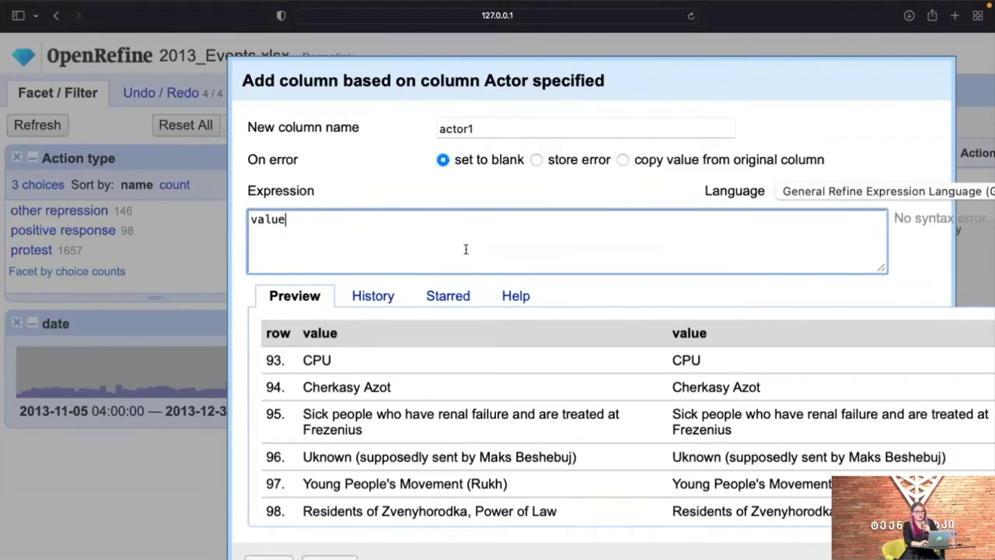
pyautogui.scroll(-1, 465, 249)
pyautogui.scroll(-2, 415, 457)
pyautogui.scroll(-2, 414, 457)
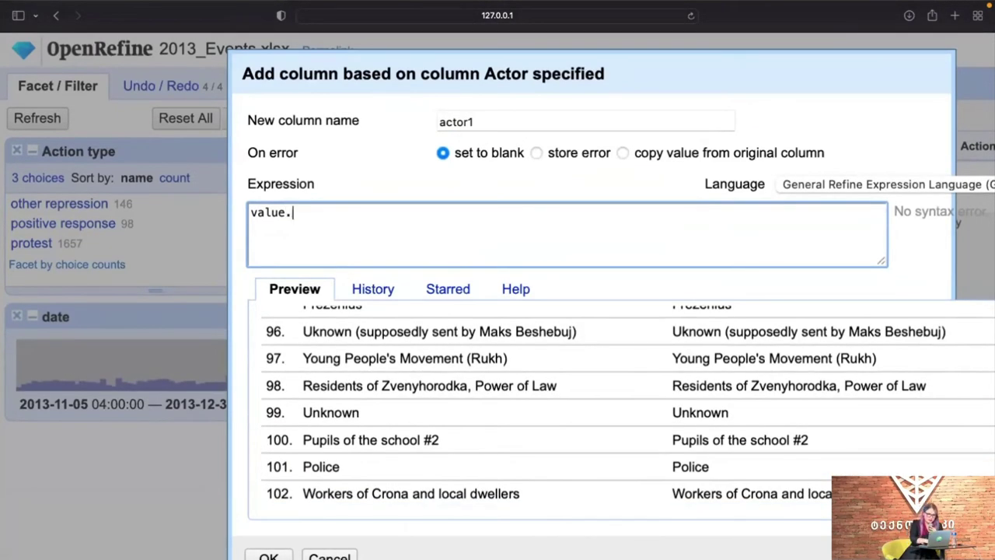
pyautogui.write('split(')
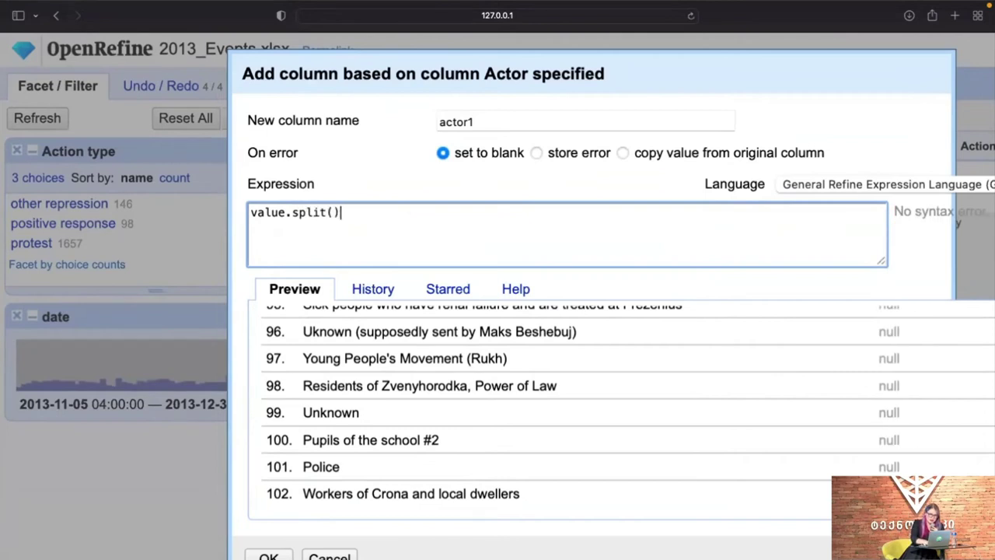
pyautogui.press('Left')
pyautogui.write('""')
pyautogui.write(',')
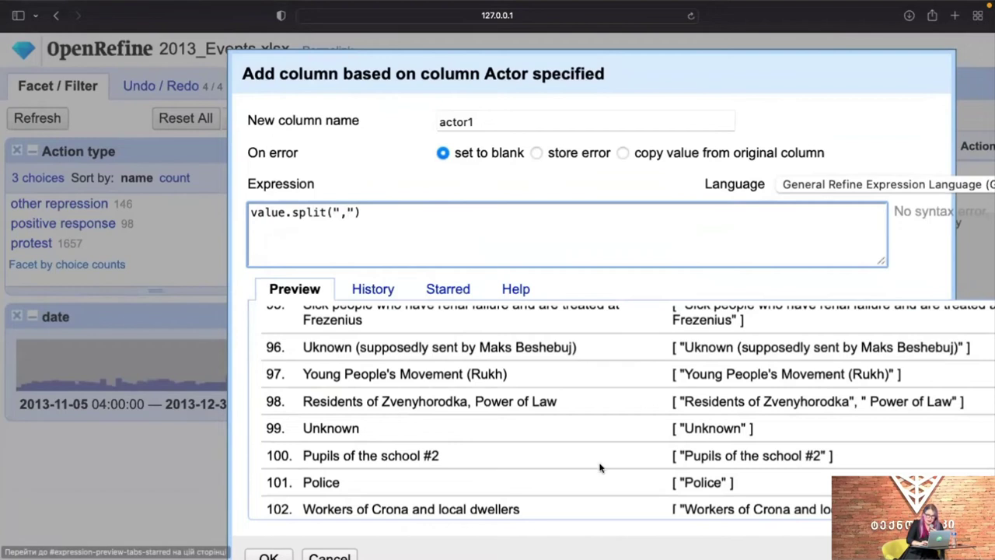
pyautogui.scroll(3, 600, 467)
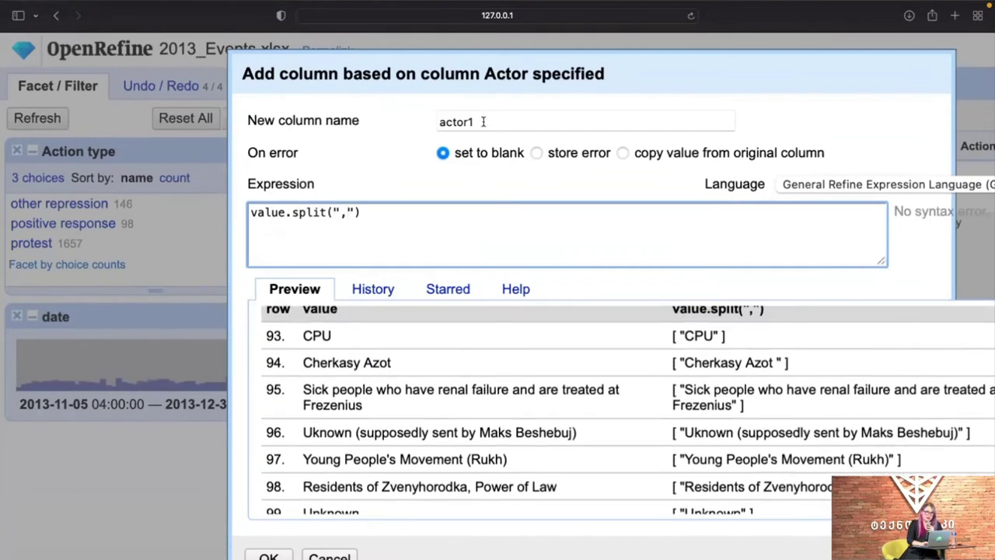
pyautogui.write('[')
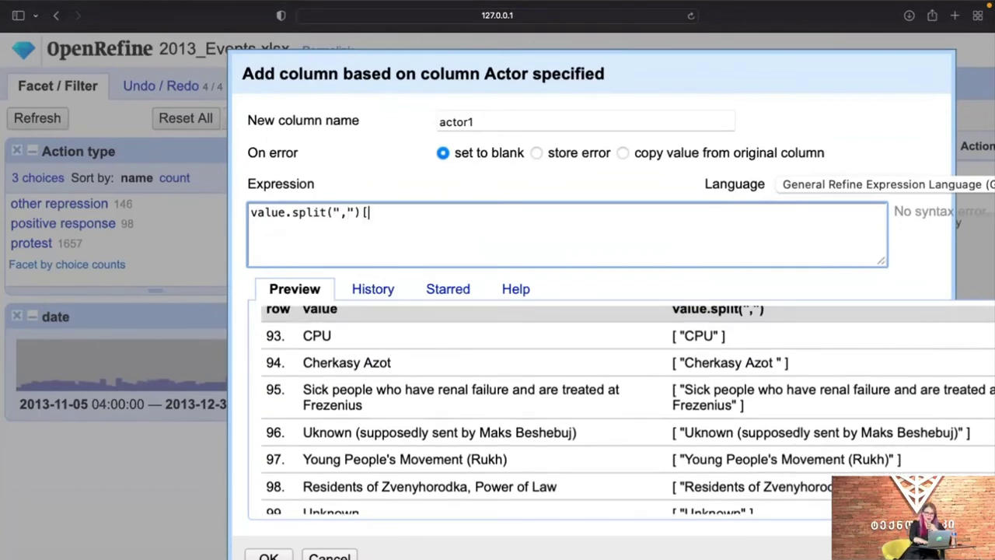
pyautogui.write('0')
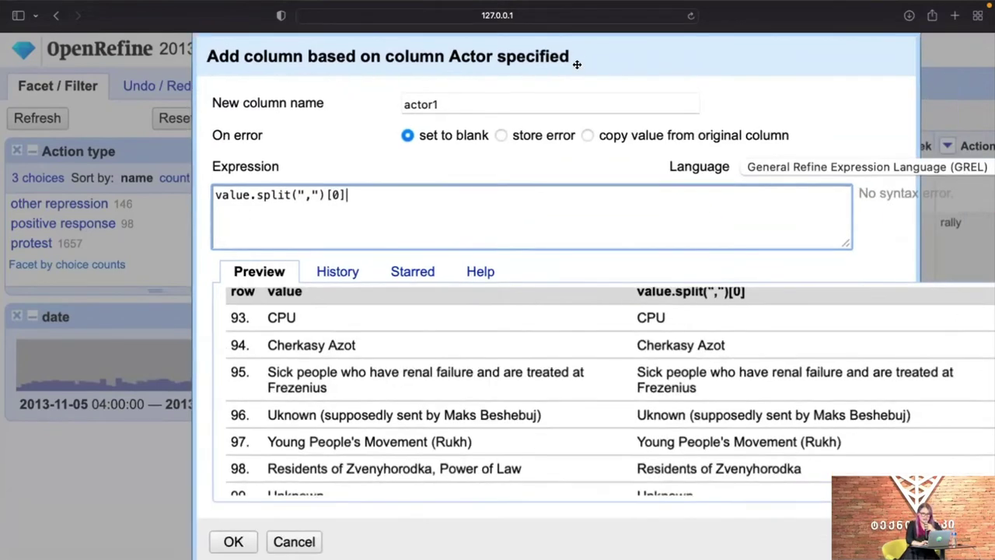
# Compare the original and extracted values in the expression preview, and create the actor1 column
pyautogui.moveTo(607, 69); pyautogui.dragTo(552, 43)
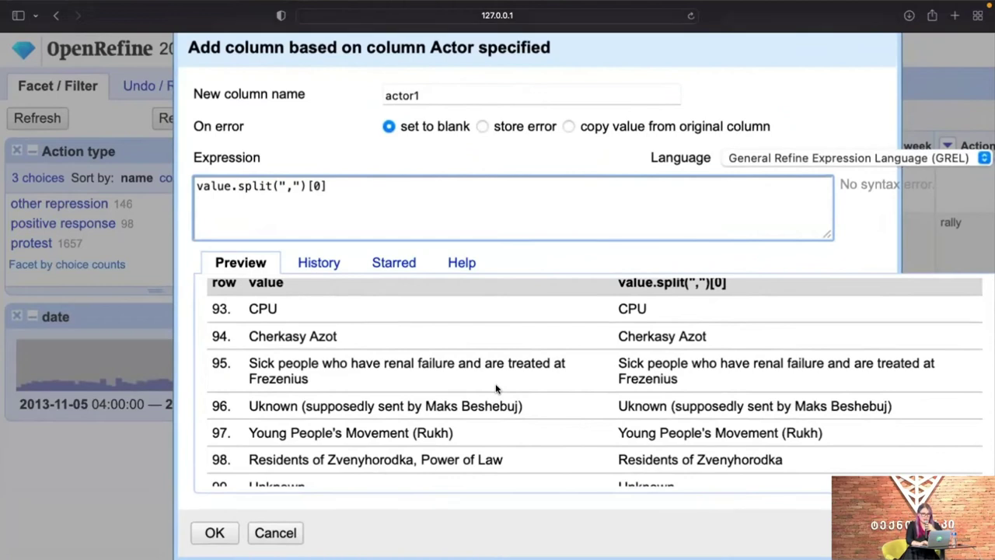
pyautogui.scroll(-3, 496, 389)
pyautogui.doubleClick(270, 384)
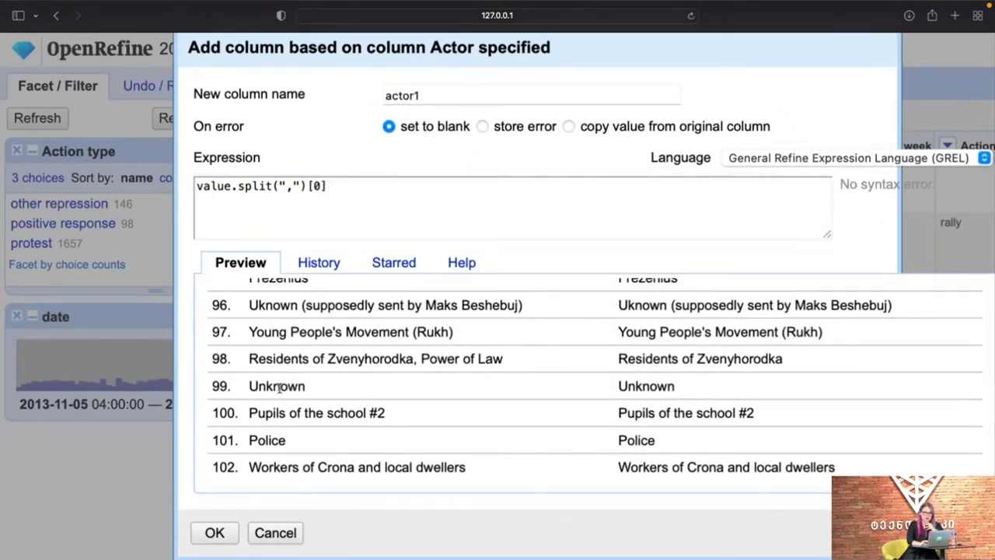
pyautogui.doubleClick(280, 385)
pyautogui.click(604, 413)
pyautogui.doubleClick(645, 385)
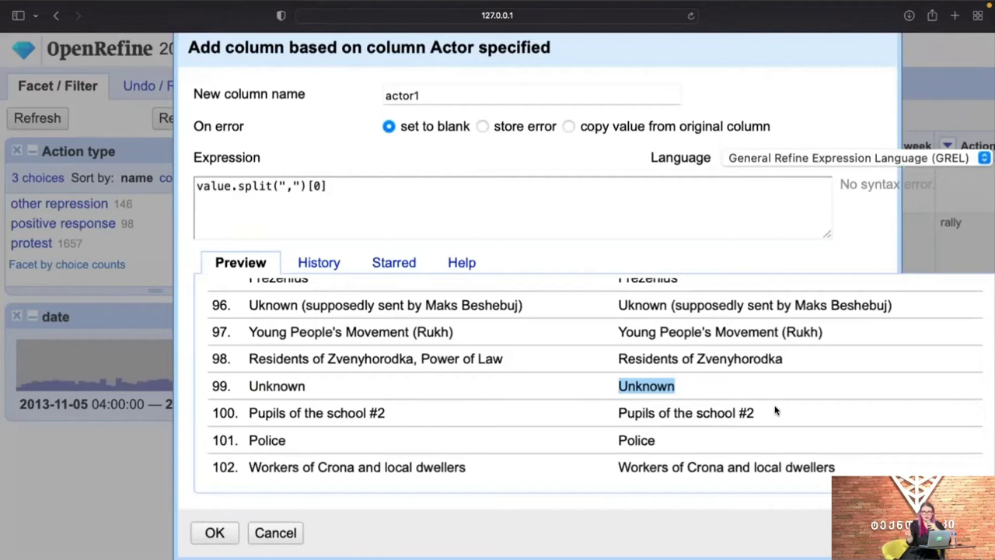
pyautogui.click(199, 537)
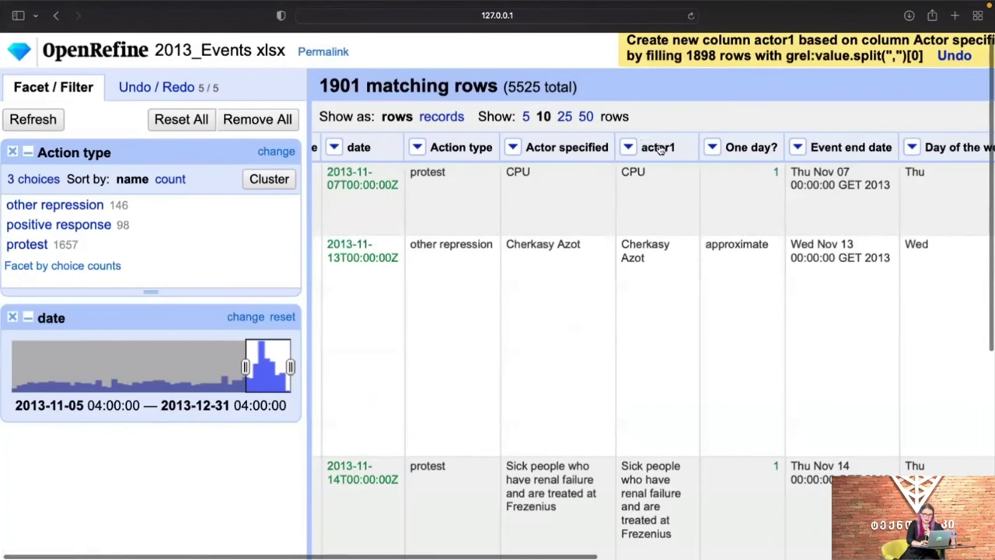
# Compare the actor1 values with Actor specified across the rows, especially the row for Residents of Zvenyhorodka, Power of Law
pyautogui.hscroll(2, 637, 186)
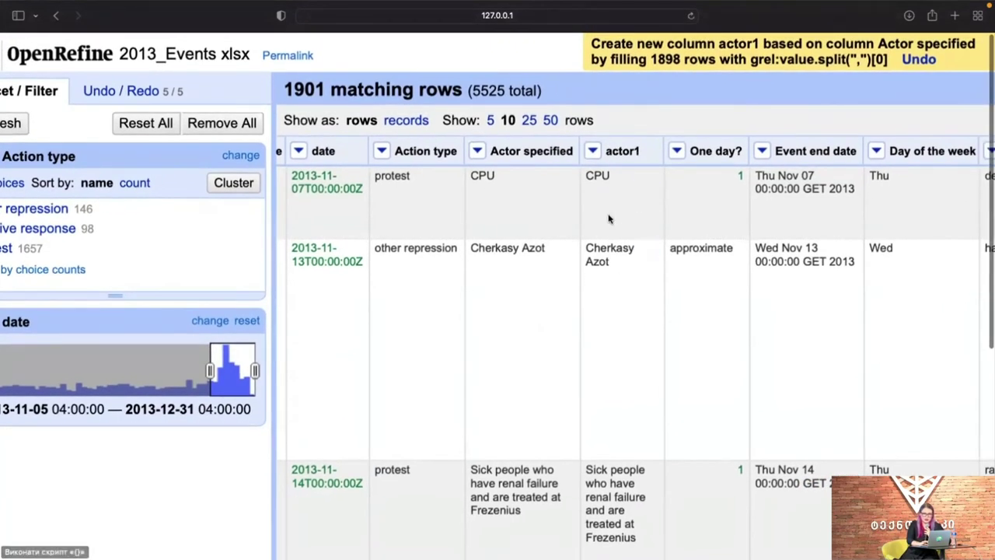
pyautogui.scroll(-5, 602, 537)
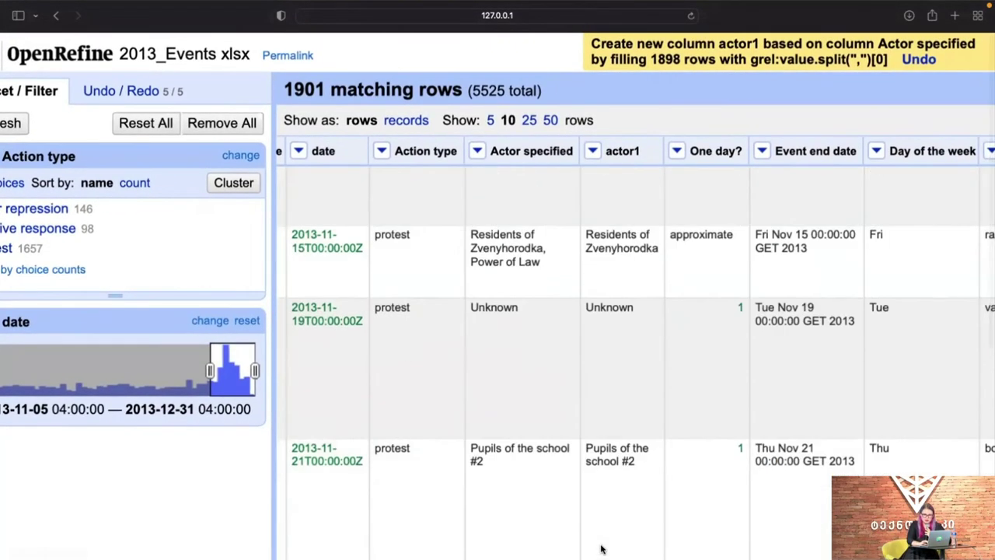
pyautogui.scroll(-10, 640, 400)
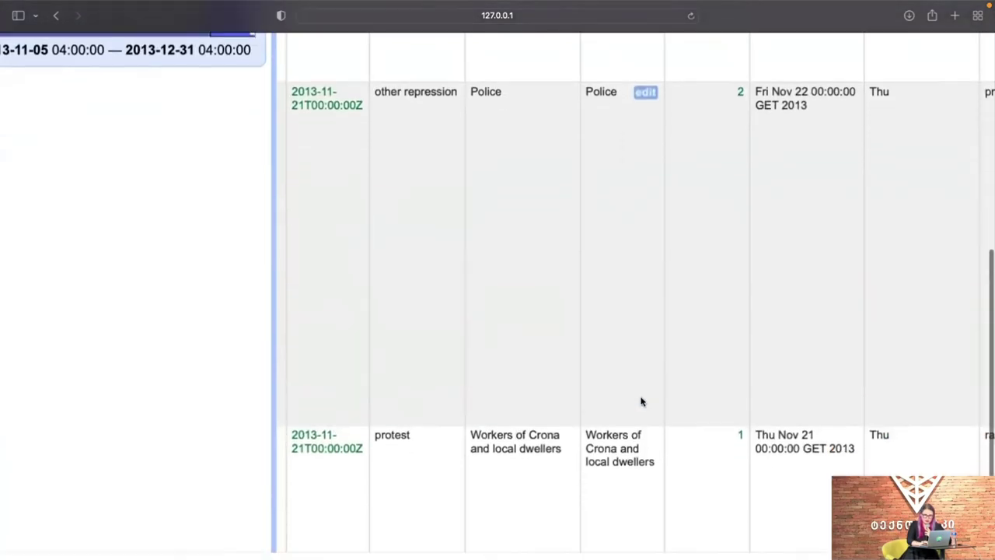
pyautogui.scroll(10, 622, 511)
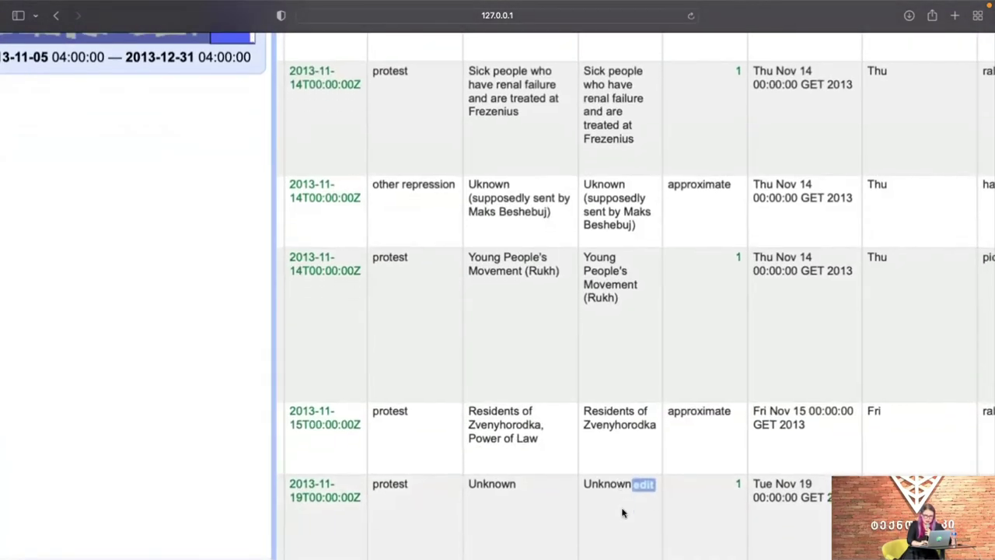
pyautogui.scroll(-3, 502, 300)
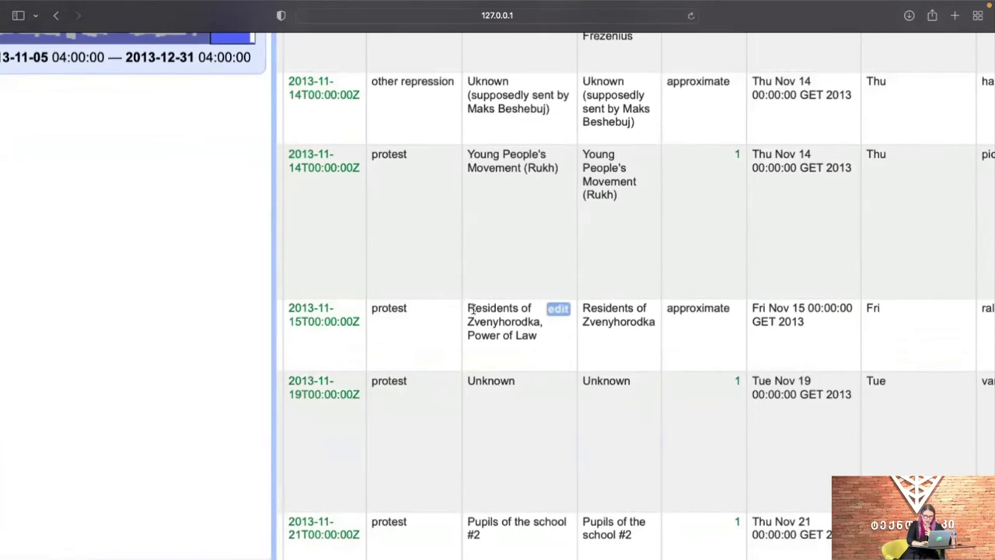
pyautogui.moveTo(469, 310)
pyautogui.mouseDown()
pyautogui.moveTo(485, 334)
pyautogui.moveTo(501, 330)
pyautogui.moveTo(476, 322)
pyautogui.mouseUp()
pyautogui.click(485, 336)
pyautogui.moveTo(536, 339); pyautogui.dragTo(467, 300)
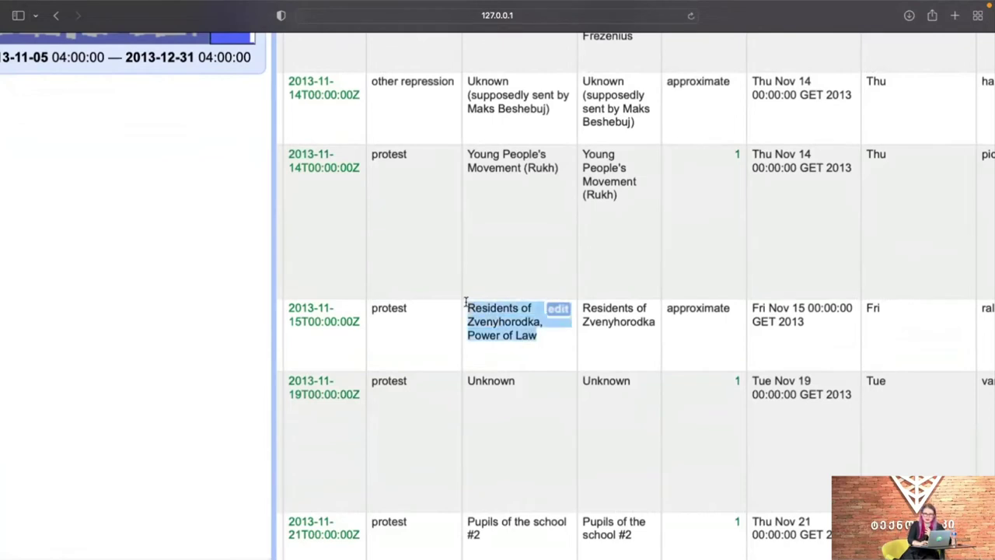
pyautogui.doubleClick(600, 319)
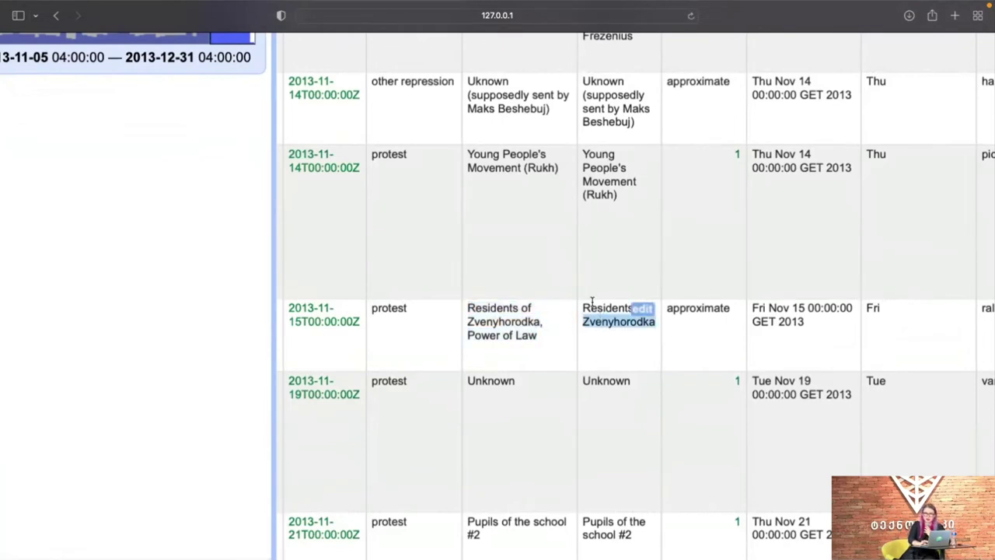
pyautogui.click(590, 301)
pyautogui.scroll(10, 592, 316)
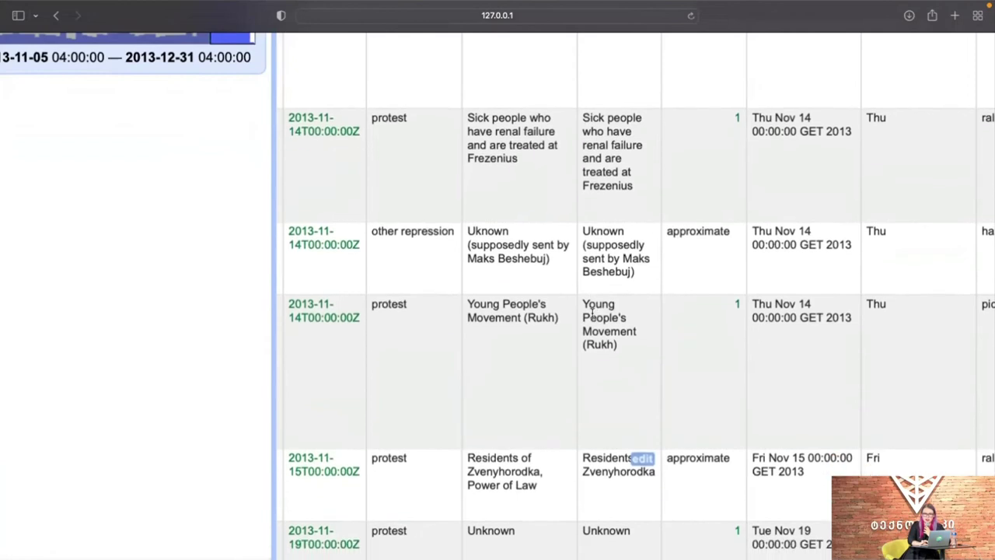
pyautogui.hscroll(-2, 591, 324)
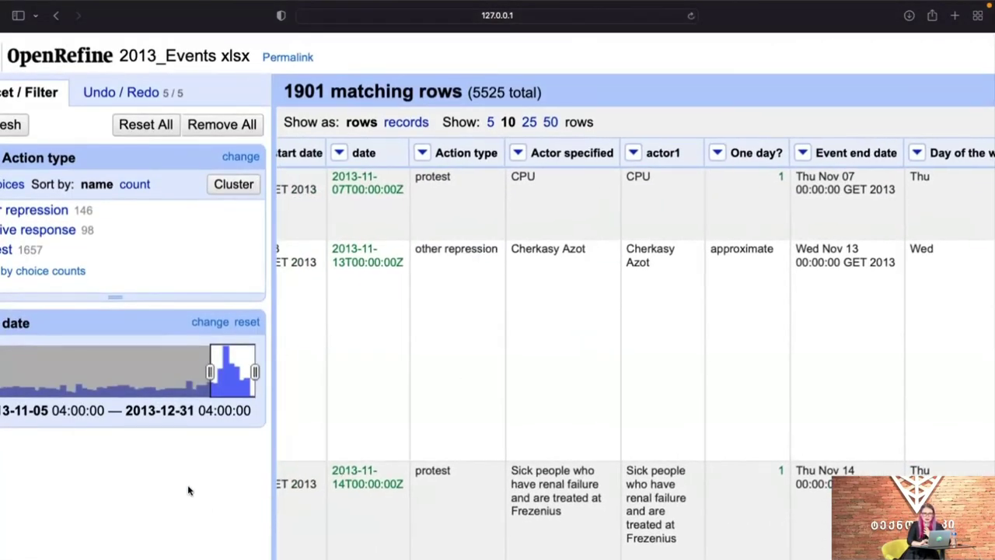
# Add a text facet for the actor1 column and sort its choices by count
pyautogui.click(634, 153)
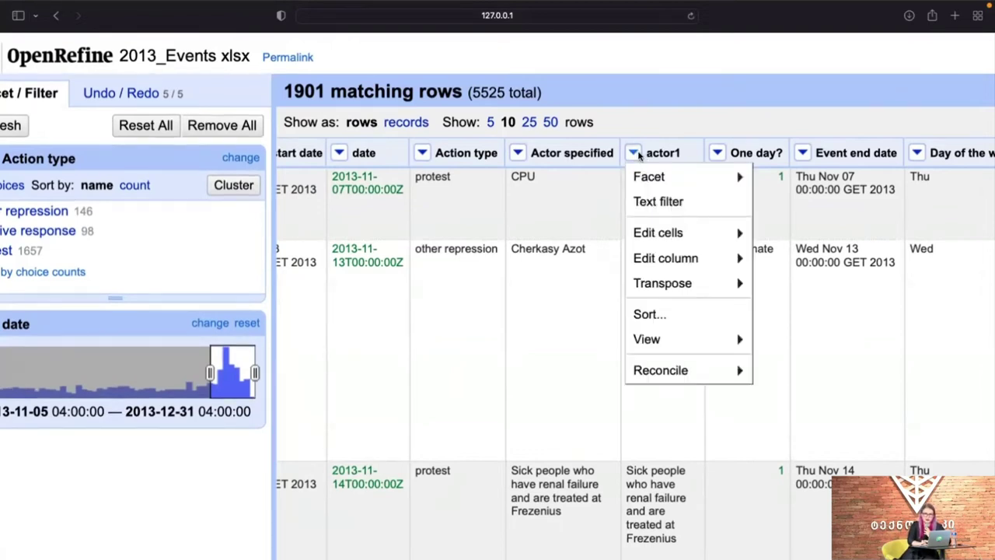
pyautogui.moveTo(647, 174)
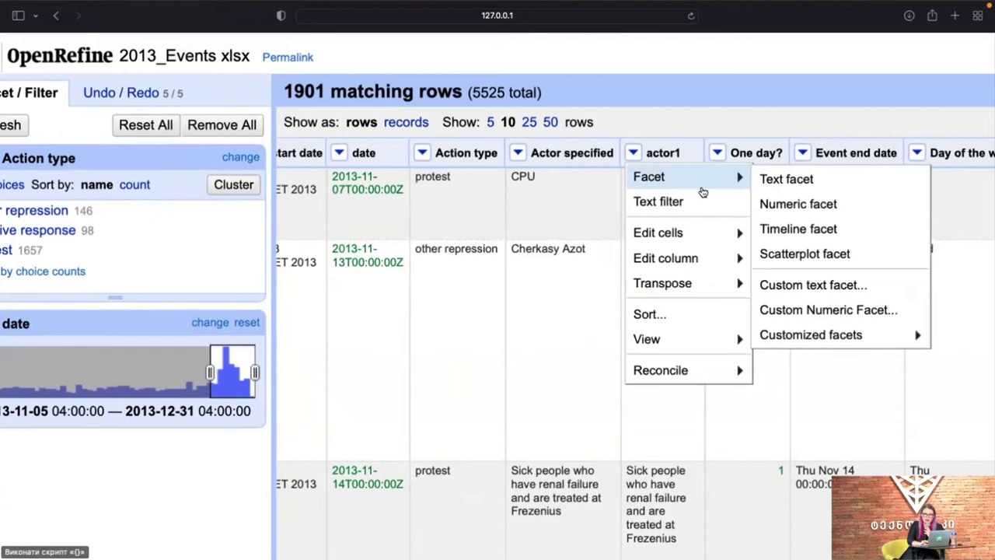
pyautogui.click(777, 180)
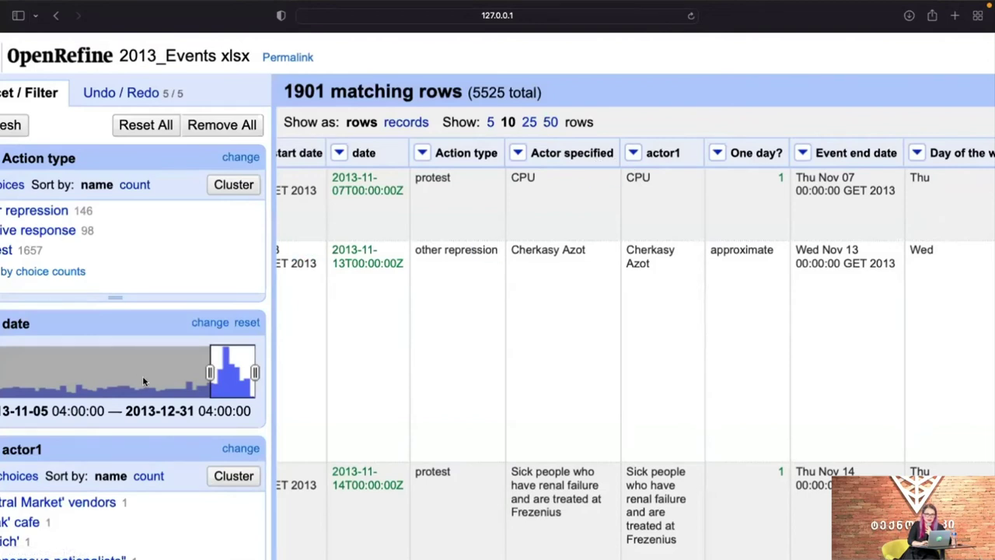
pyautogui.scroll(-3, 142, 376)
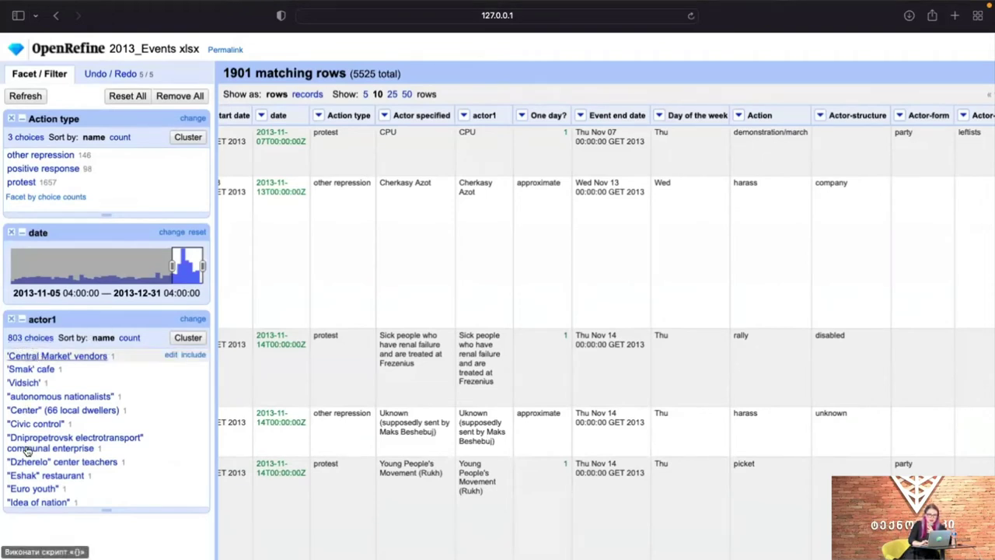
pyautogui.click(134, 341)
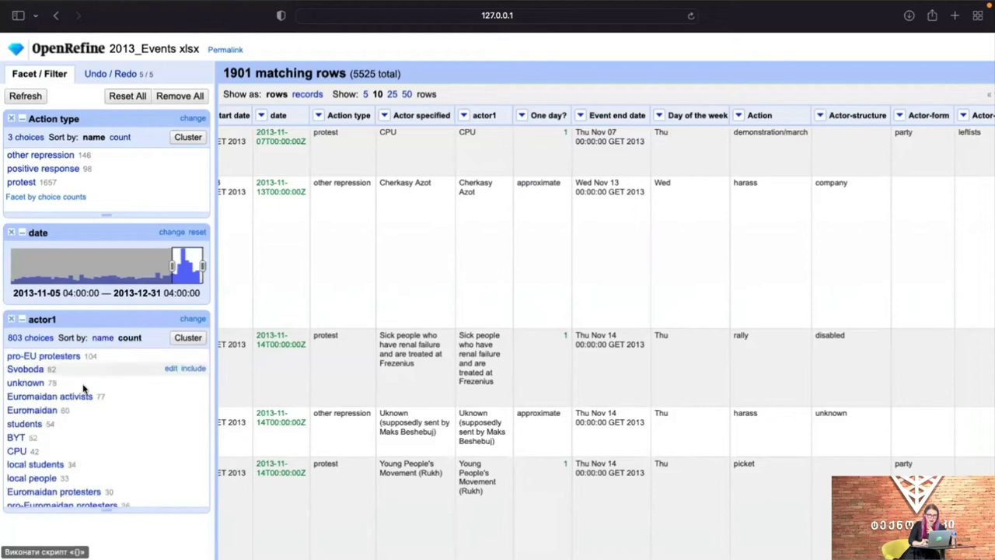
pyautogui.scroll(3, 85, 386)
pyautogui.scroll(-3, 85, 387)
pyautogui.scroll(-2, 85, 391)
pyautogui.scroll(2, 125, 350)
pyautogui.scroll(-2, 204, 266)
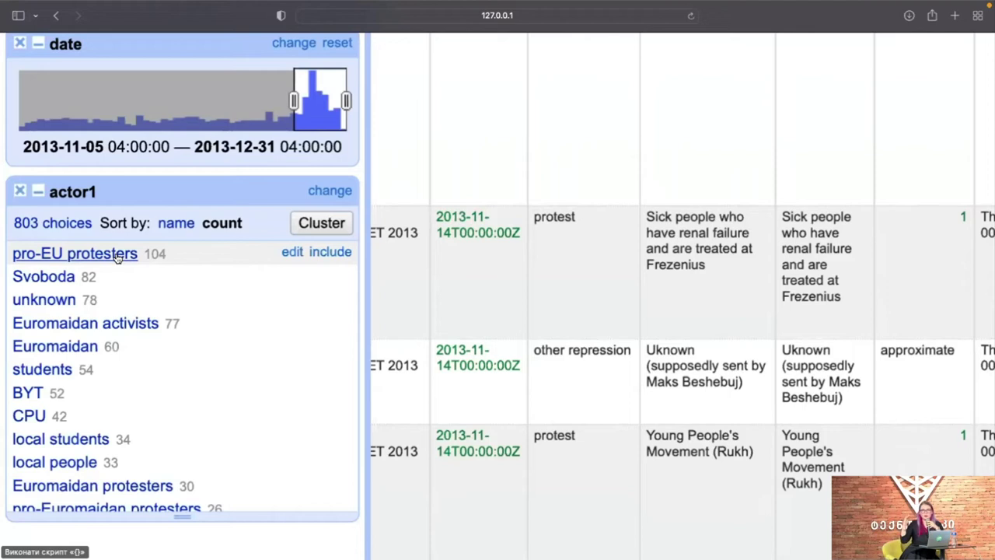
# Add a text filter for the actor1 column and place it above the actor1 facet
pyautogui.press('super+minus')
pyautogui.press('super+minus')
pyautogui.press('super+minus')
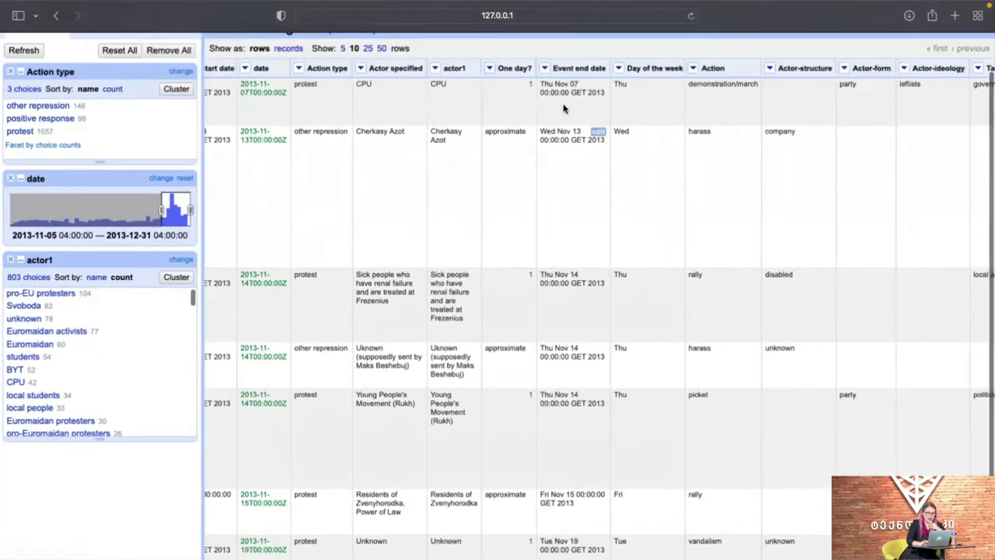
pyautogui.click(434, 69)
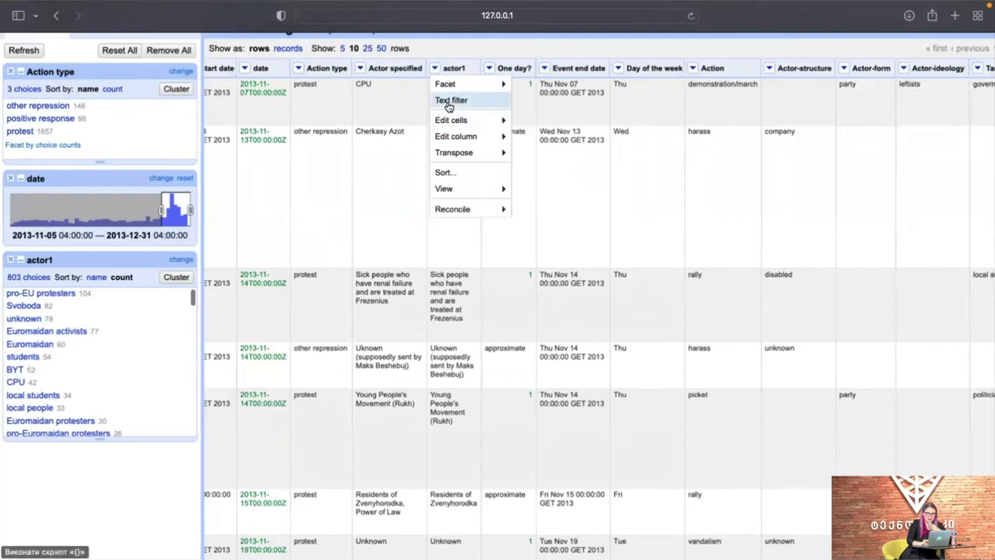
pyautogui.click(450, 101)
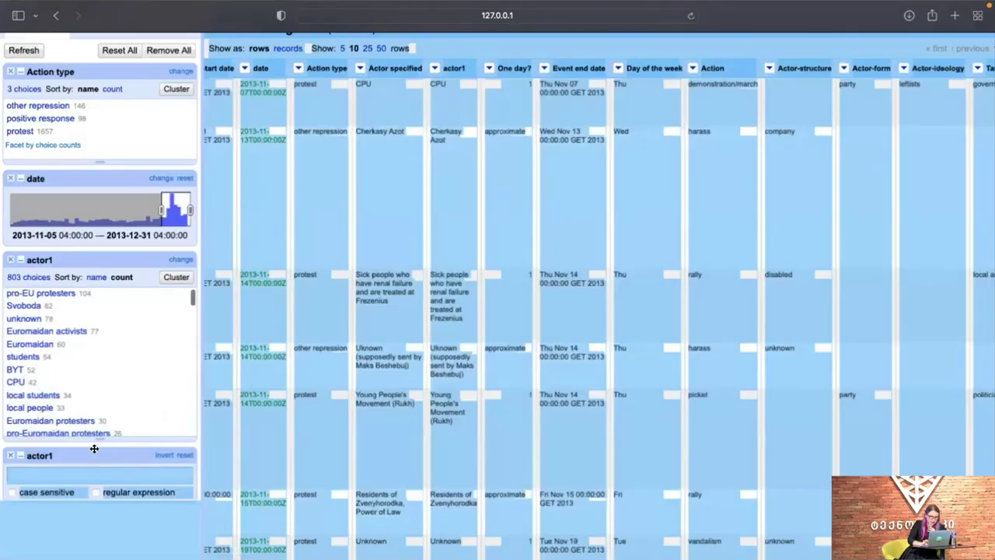
pyautogui.click(87, 471)
pyautogui.moveTo(87, 453); pyautogui.dragTo(85, 261)
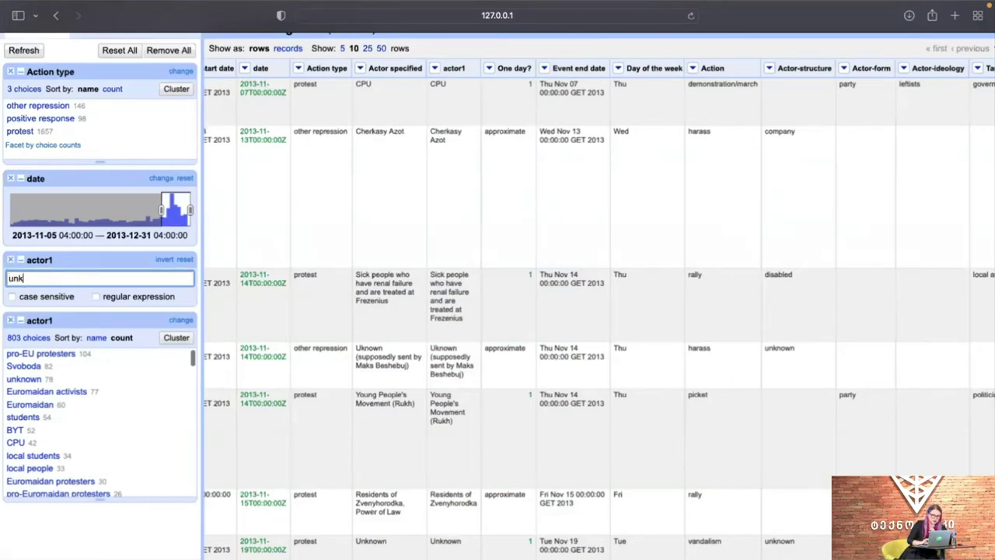
# Filter the actor1 column by unkn and review the matching choices in its facet
pyautogui.write('n')
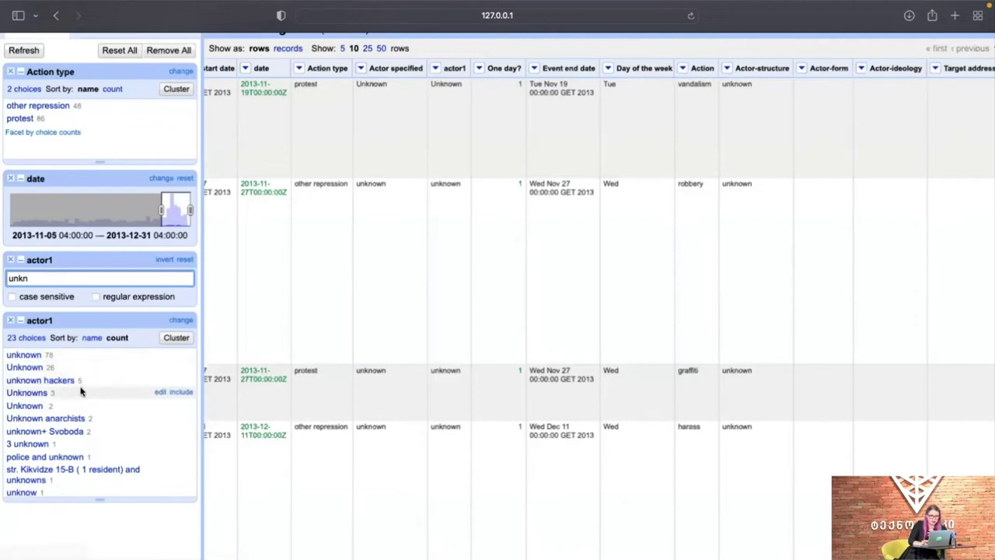
pyautogui.scroll(-3, 44, 405)
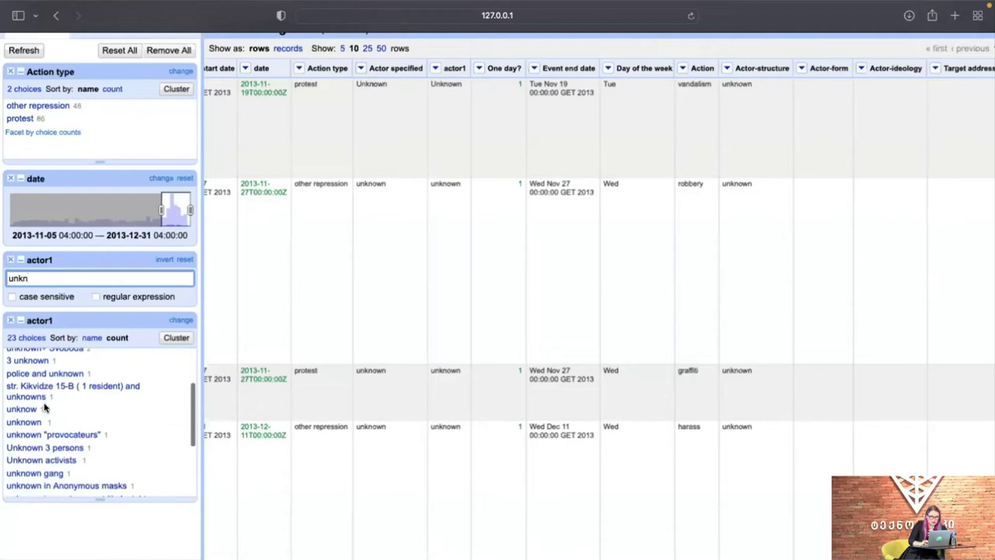
pyautogui.scroll(-3, 35, 449)
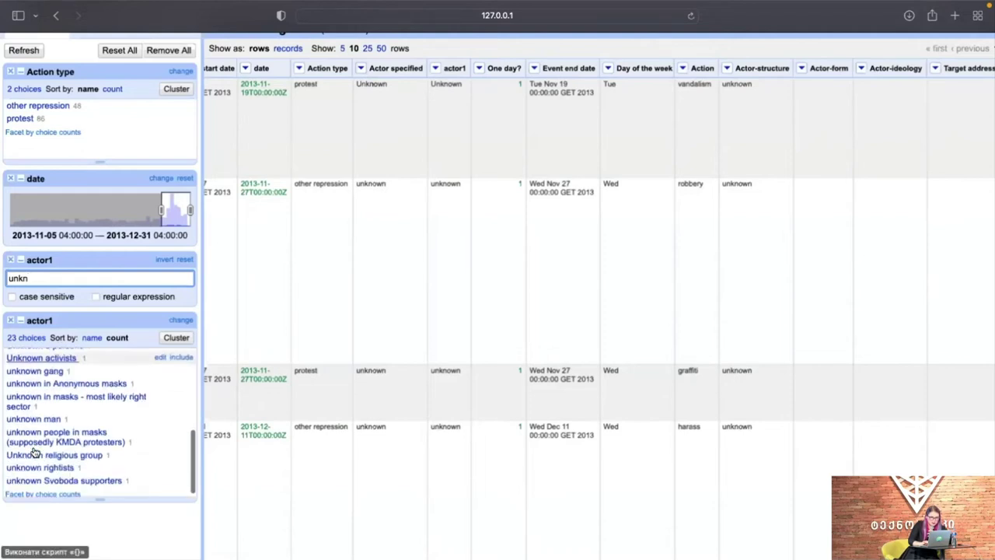
pyautogui.scroll(10, 94, 404)
# Remove all rows matching the unkn filter from the dataset
pyautogui.hscroll(-5, 269, 335)
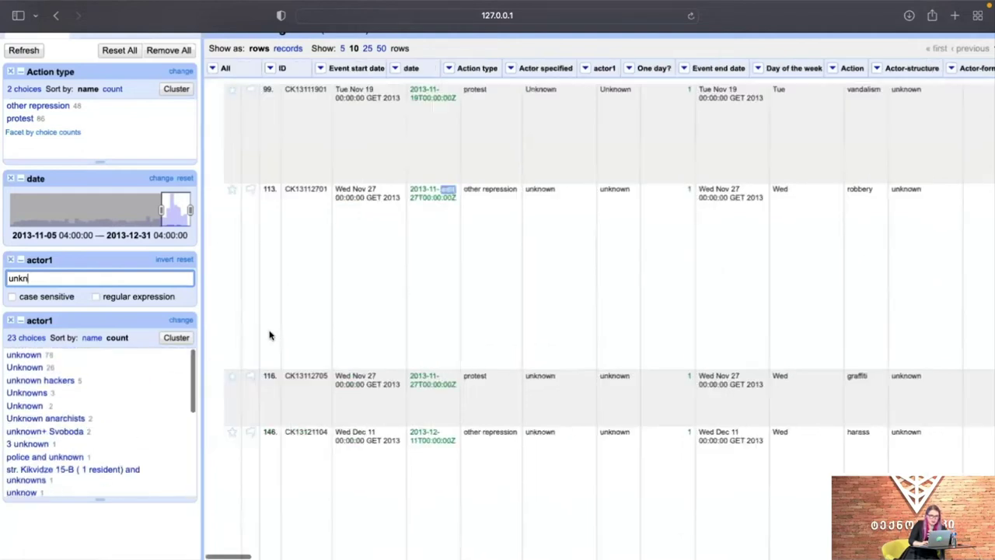
pyautogui.click(212, 67)
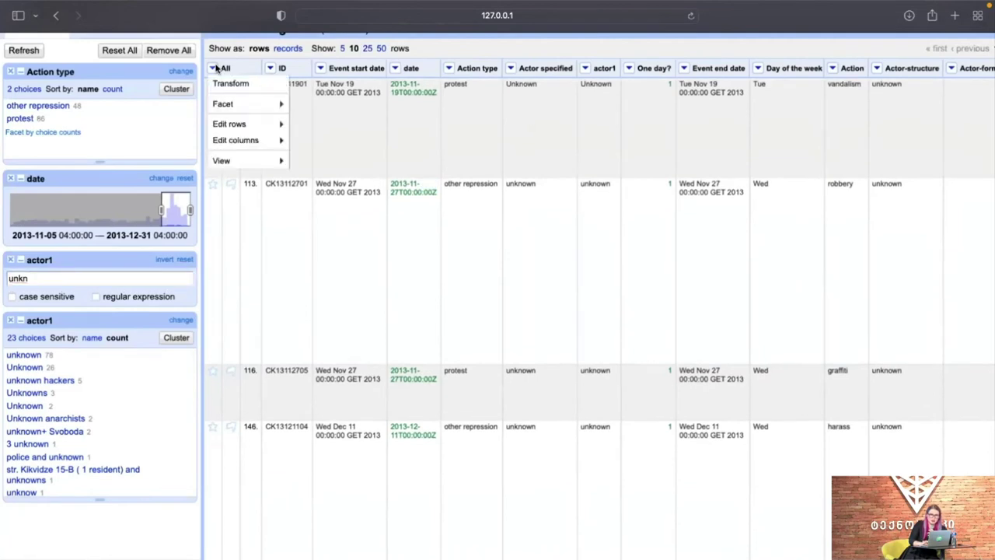
pyautogui.moveTo(244, 123)
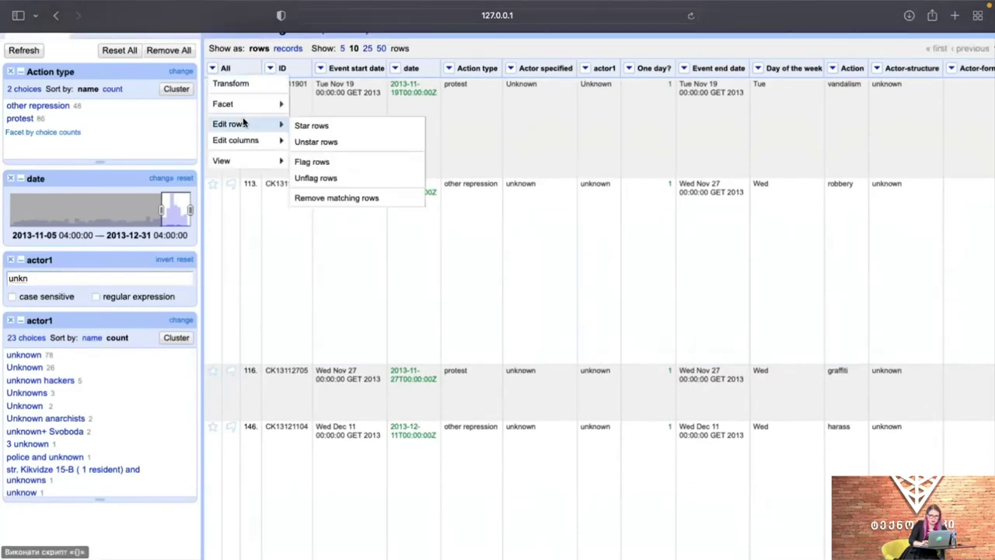
pyautogui.click(317, 198)
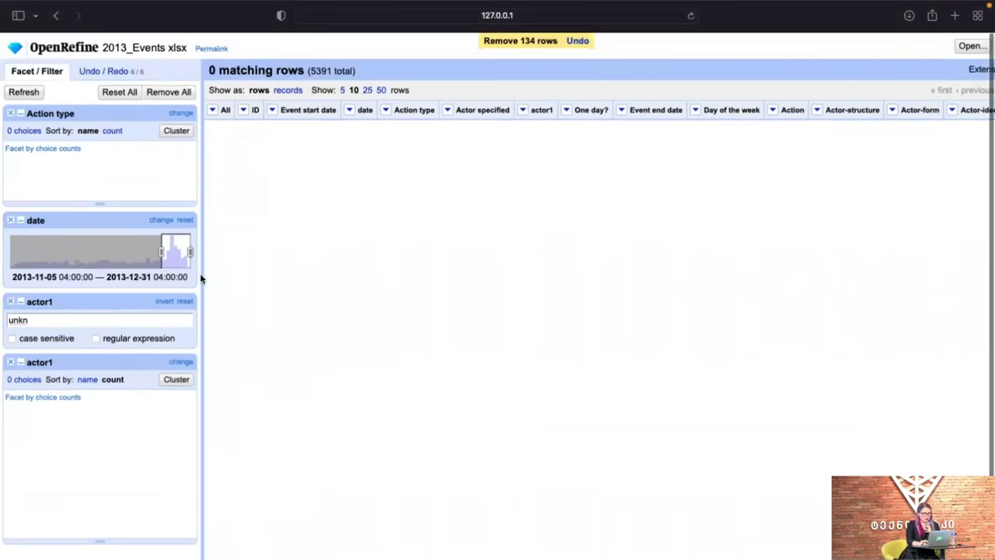
# Clear the actor1 text filter and review the remaining actor1 choices in the facet
pyautogui.click(35, 317)
pyautogui.press('BackSpace')
pyautogui.press('BackSpace')
pyautogui.press('BackSpace')
pyautogui.press('BackSpace')
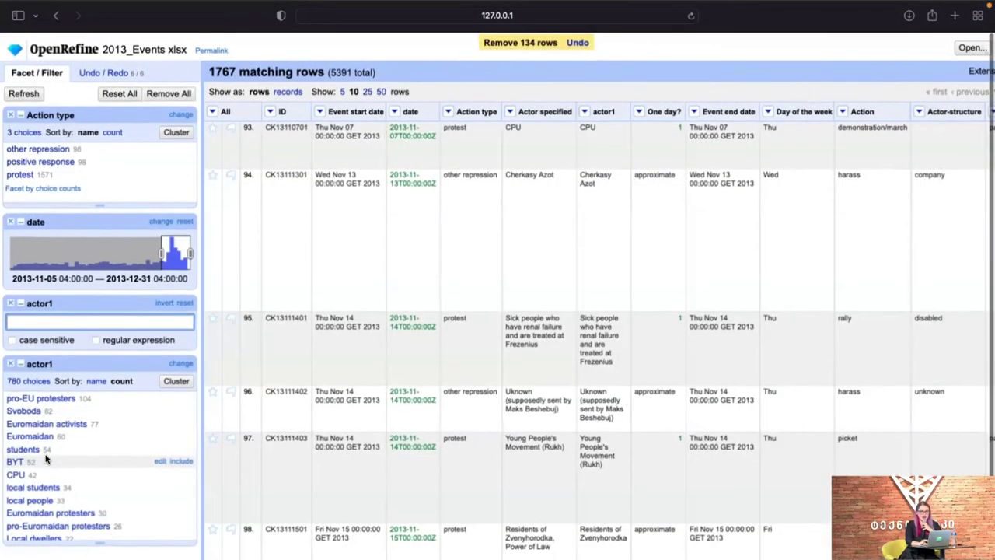
pyautogui.scroll(-3, 45, 459)
pyautogui.scroll(2, 31, 443)
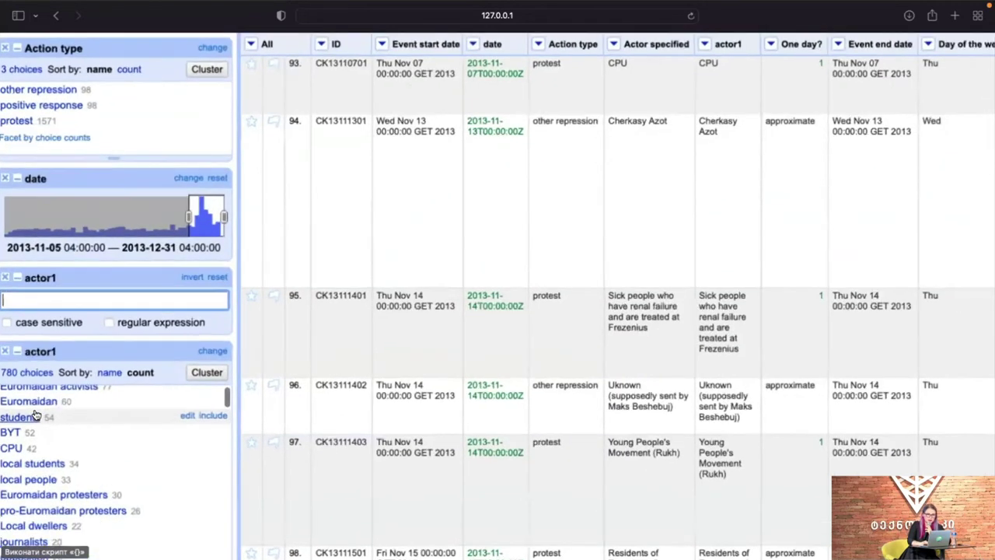
pyautogui.scroll(5, 35, 414)
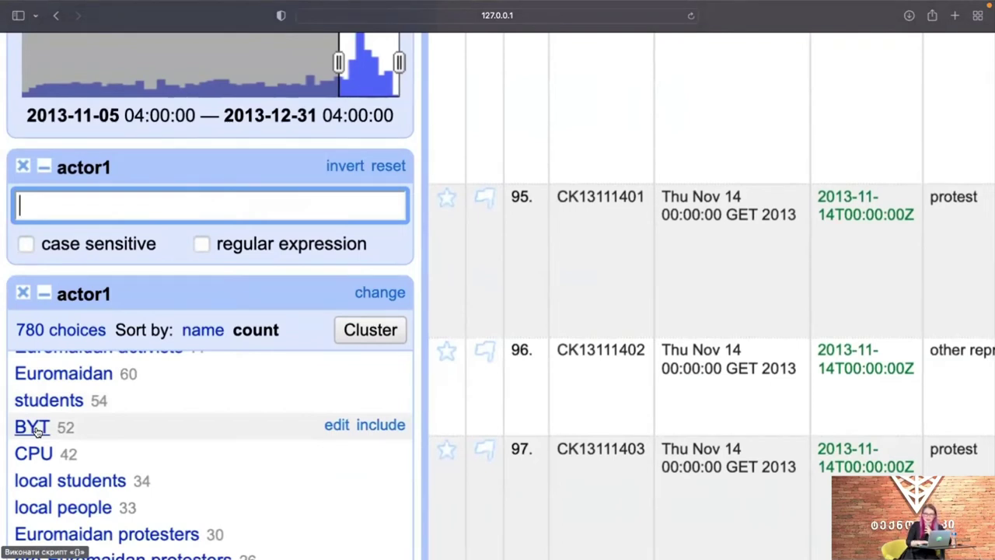
# Convert the actor1 column's values to lowercase and check the facet's number of choices
pyautogui.scroll(-5, 338, 267)
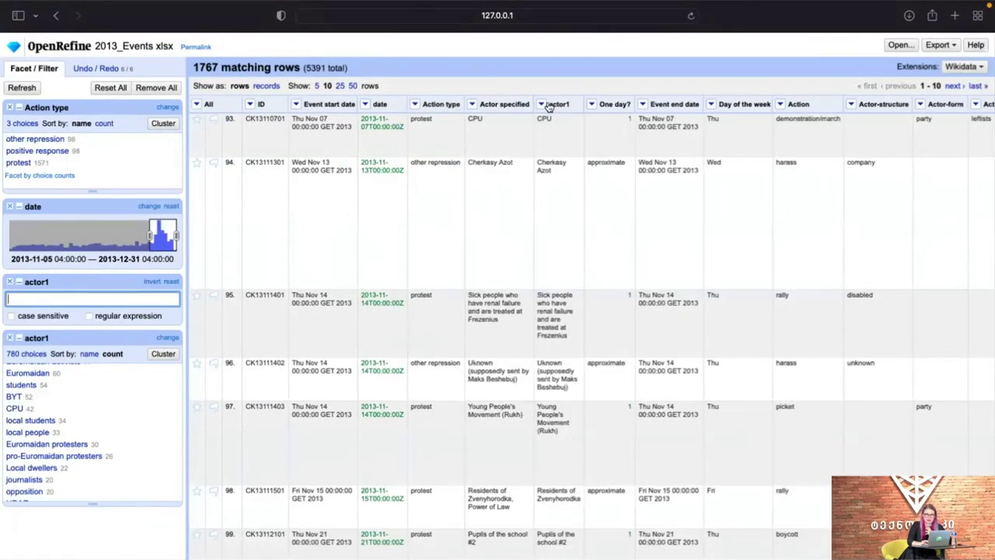
pyautogui.click(541, 104)
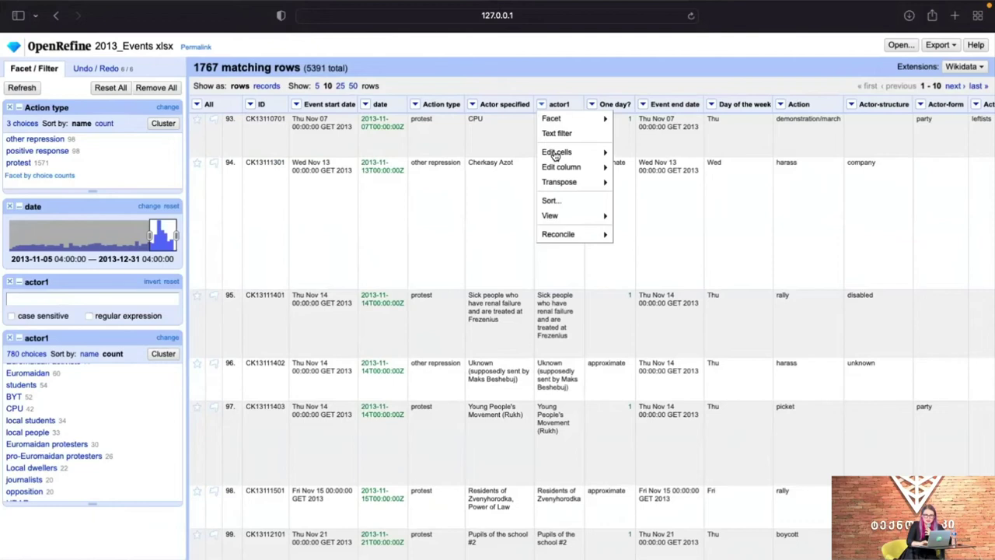
pyautogui.moveTo(554, 154)
pyautogui.scroll(3, 559, 167)
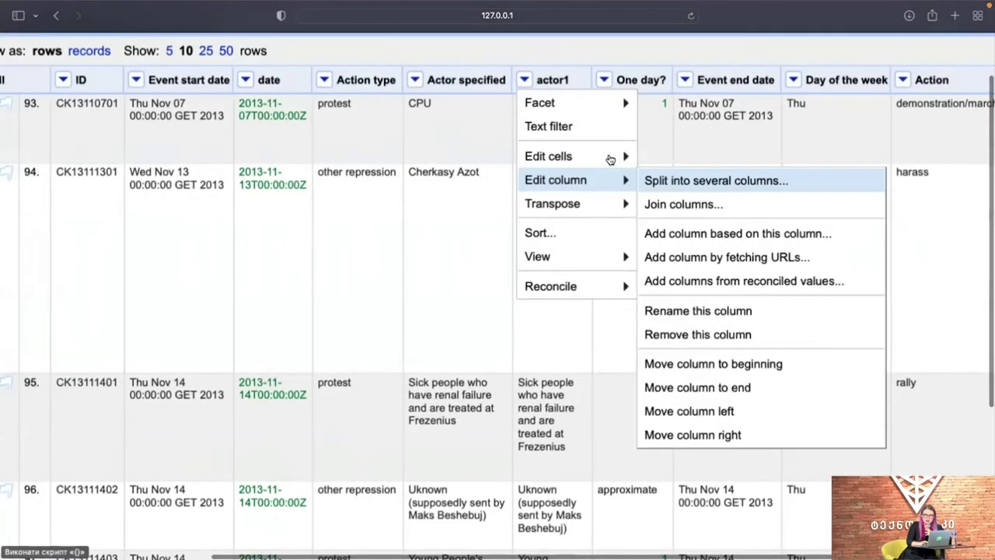
pyautogui.moveTo(669, 182)
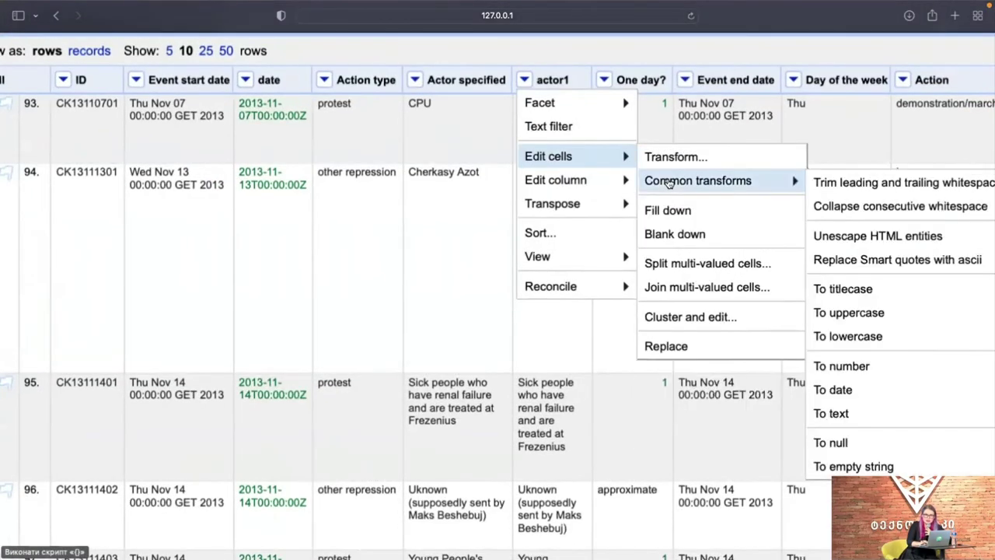
pyautogui.hscroll(5, 668, 182)
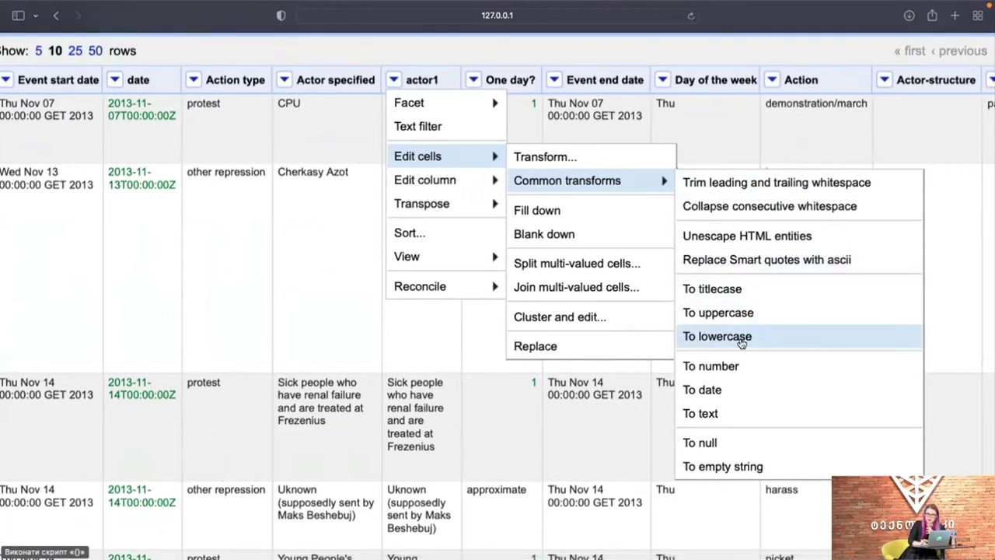
pyautogui.click(742, 343)
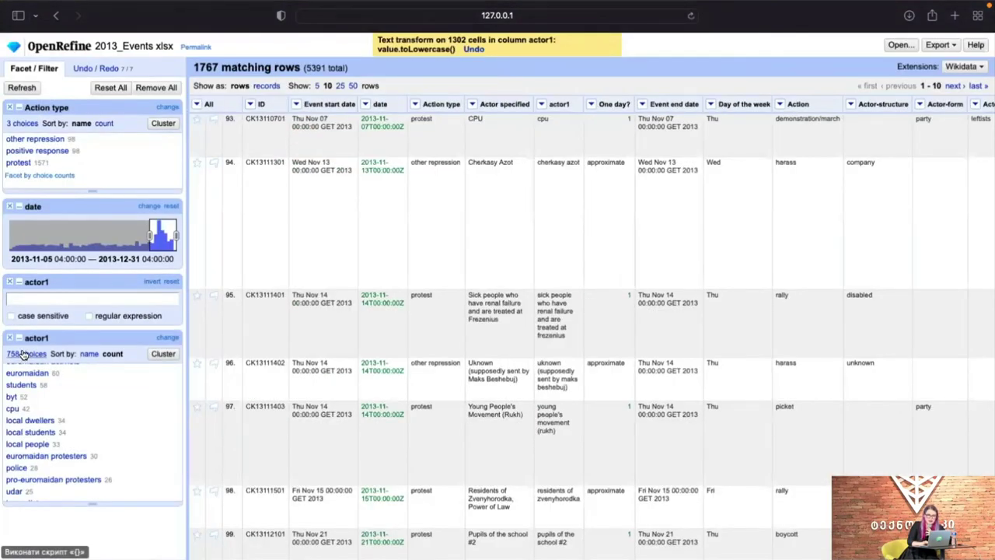
pyautogui.press('super+equal')
pyautogui.press('super+minus')
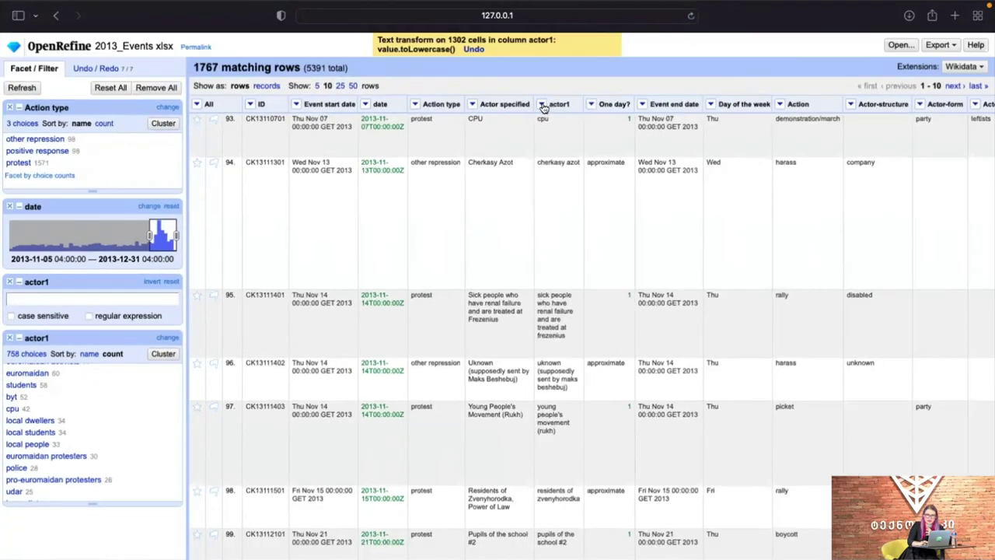
# Trim leading and trailing whitespace in the actor1 column and check the facet's number of choices
pyautogui.click(542, 104)
pyautogui.moveTo(551, 155)
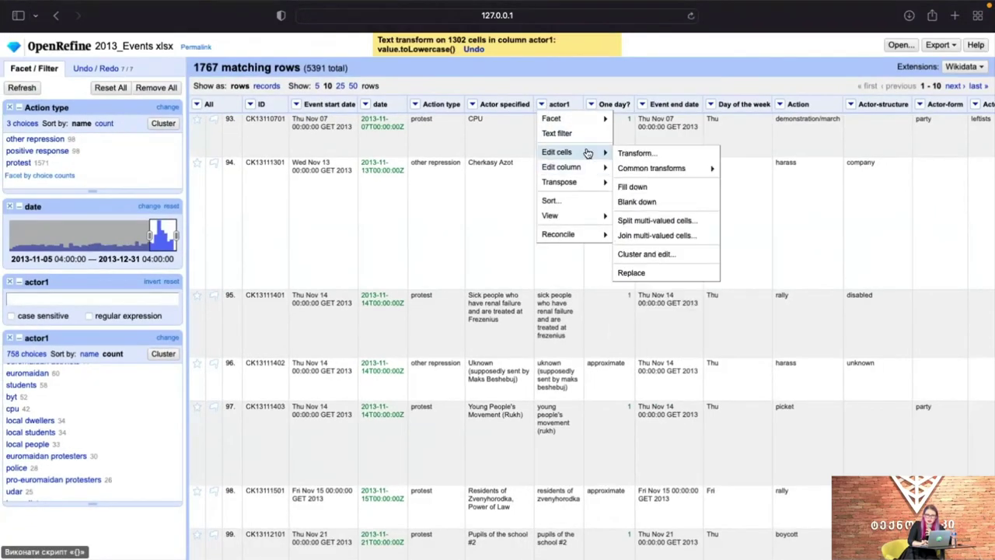
pyautogui.moveTo(668, 173)
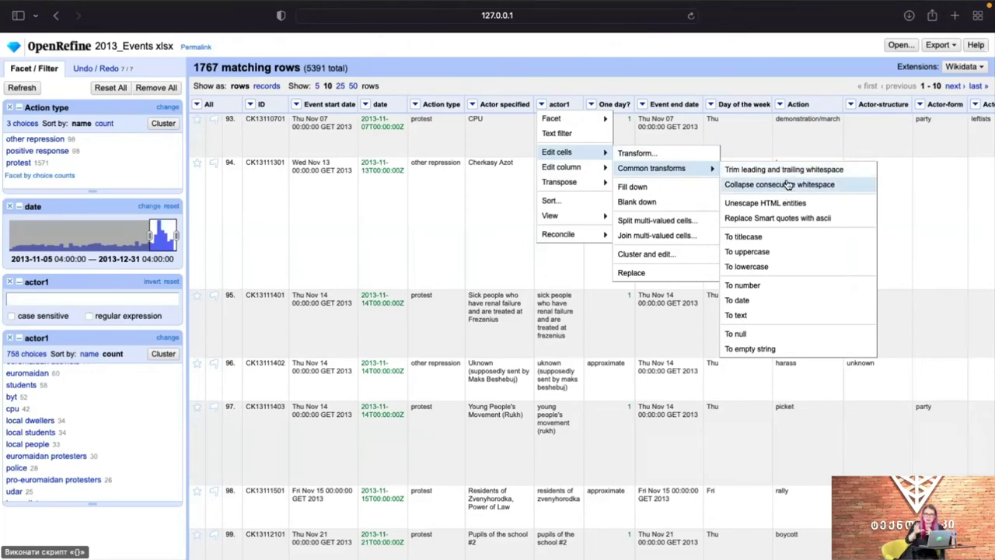
pyautogui.click(789, 172)
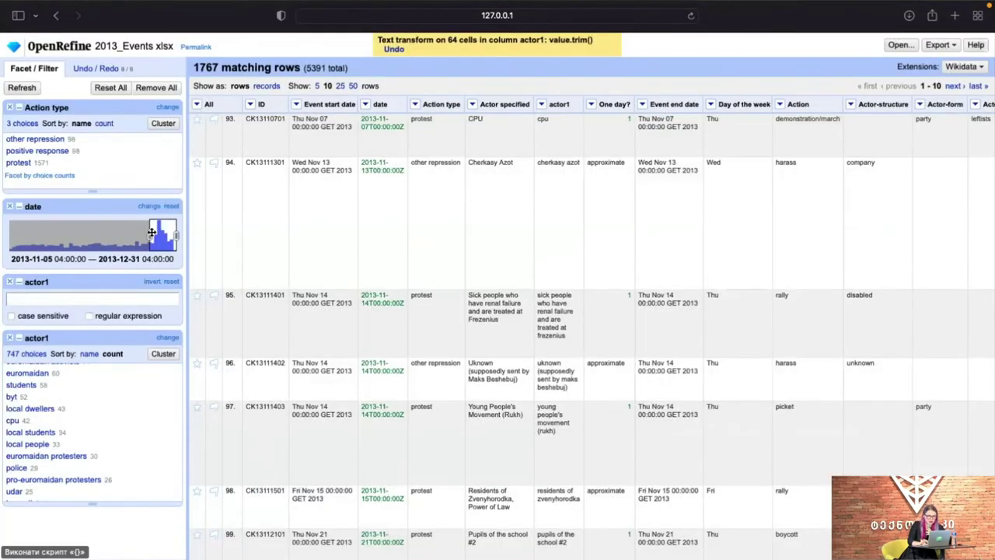
pyautogui.scroll(5, 19, 359)
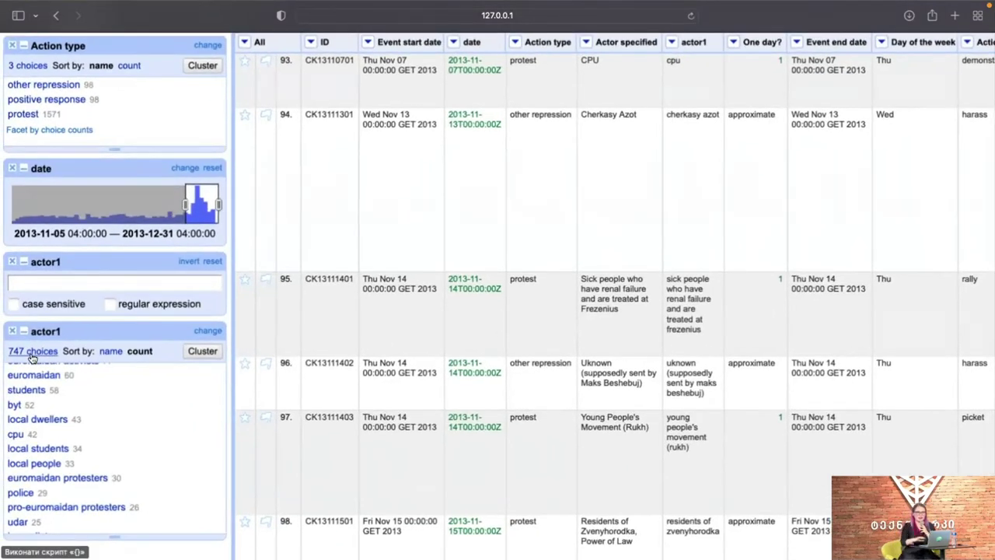
# Collapse consecutive whitespace in the Actor specified column
pyautogui.scroll(-5, 31, 358)
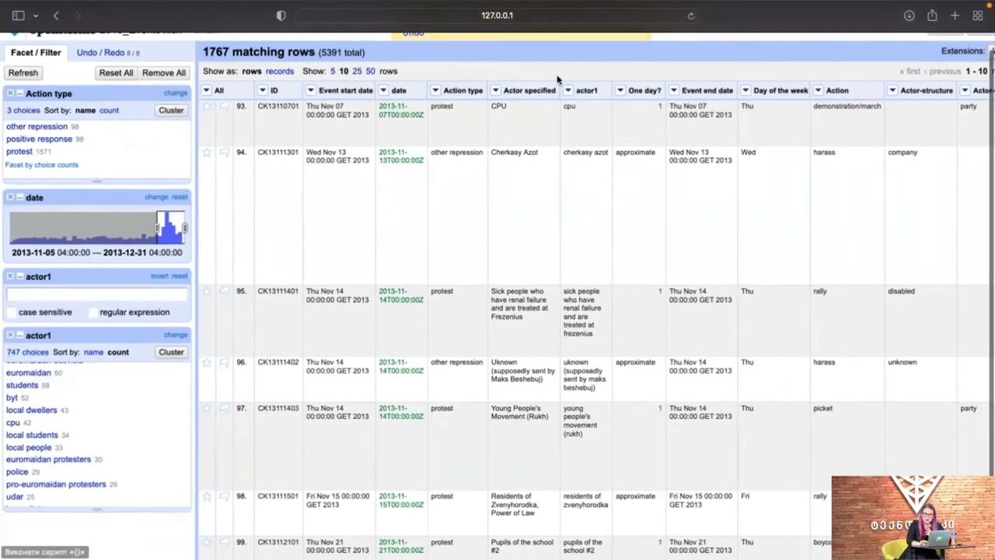
pyautogui.click(495, 90)
pyautogui.moveTo(529, 140)
pyautogui.moveTo(645, 157)
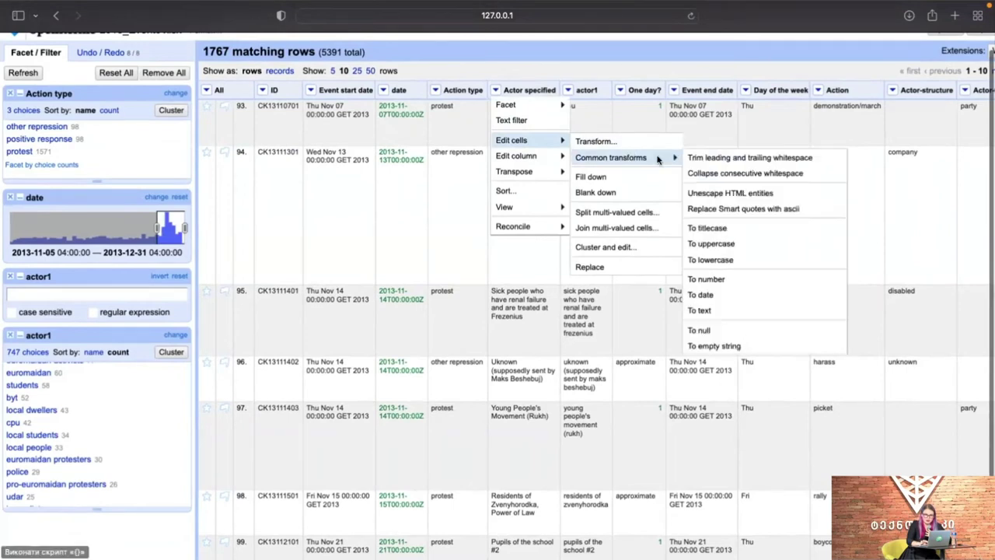
pyautogui.click(701, 174)
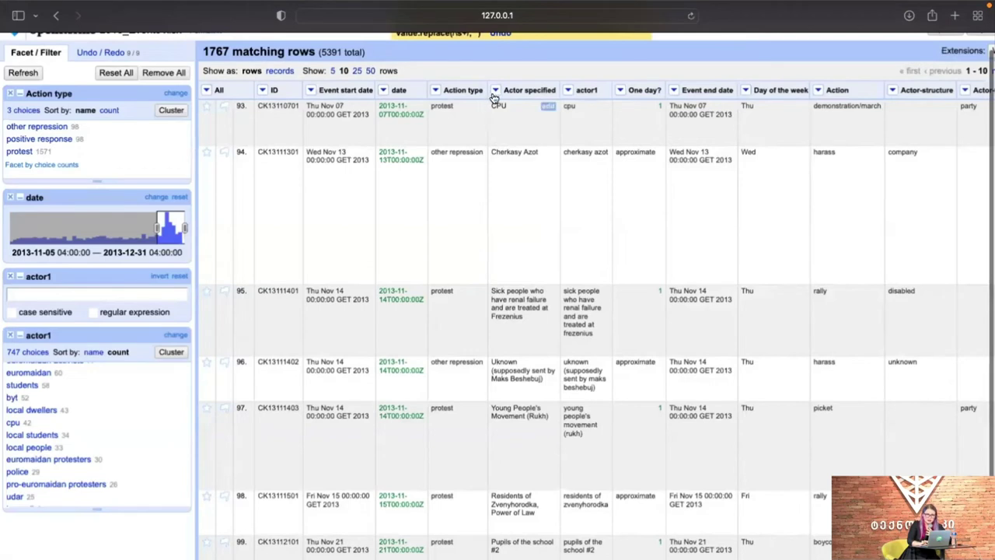
pyautogui.click(570, 90)
pyautogui.moveTo(591, 140)
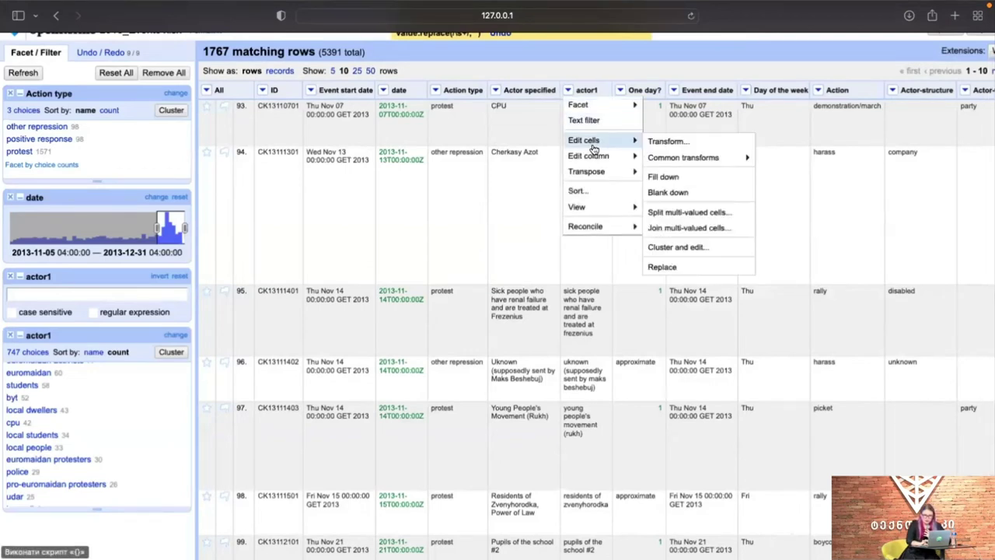
pyautogui.moveTo(672, 160)
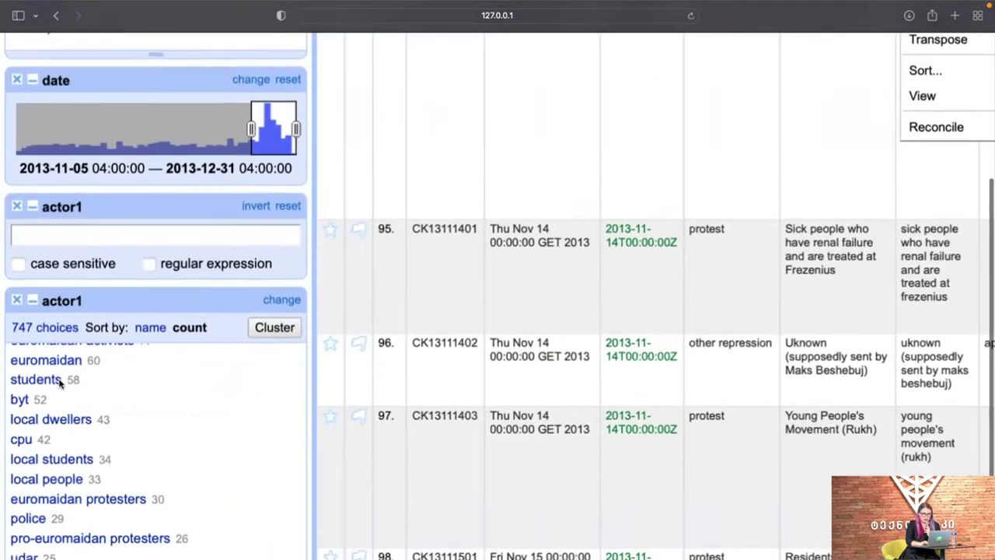
# Review the actor1 facet's choices and open its clustering dialog
pyautogui.scroll(-2, 63, 379)
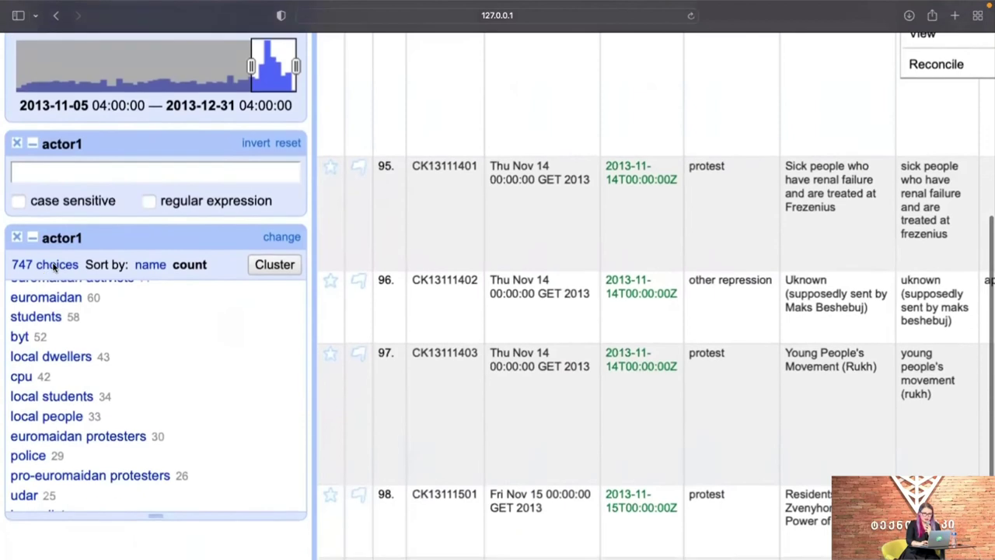
pyautogui.scroll(1, 80, 325)
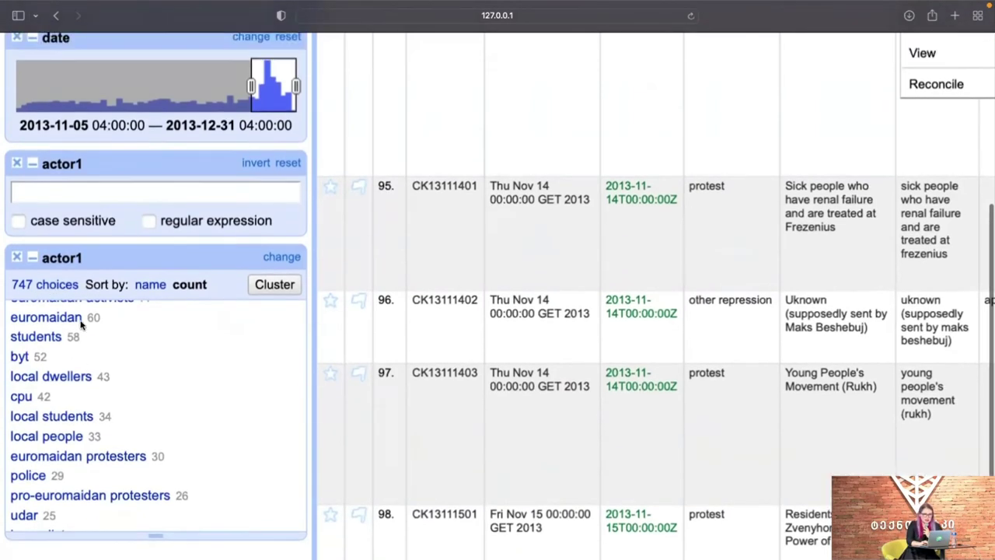
pyautogui.scroll(-1, 93, 311)
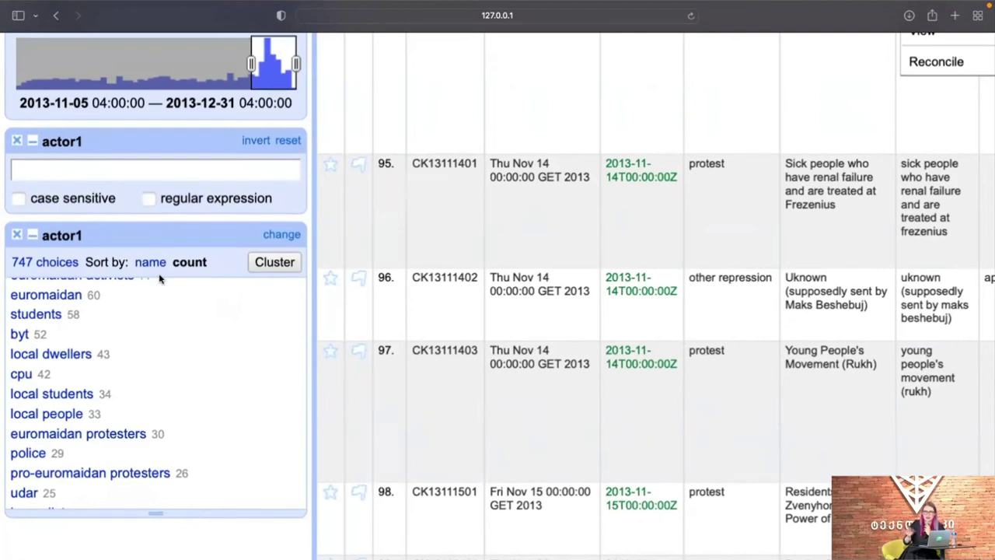
pyautogui.scroll(1, 161, 382)
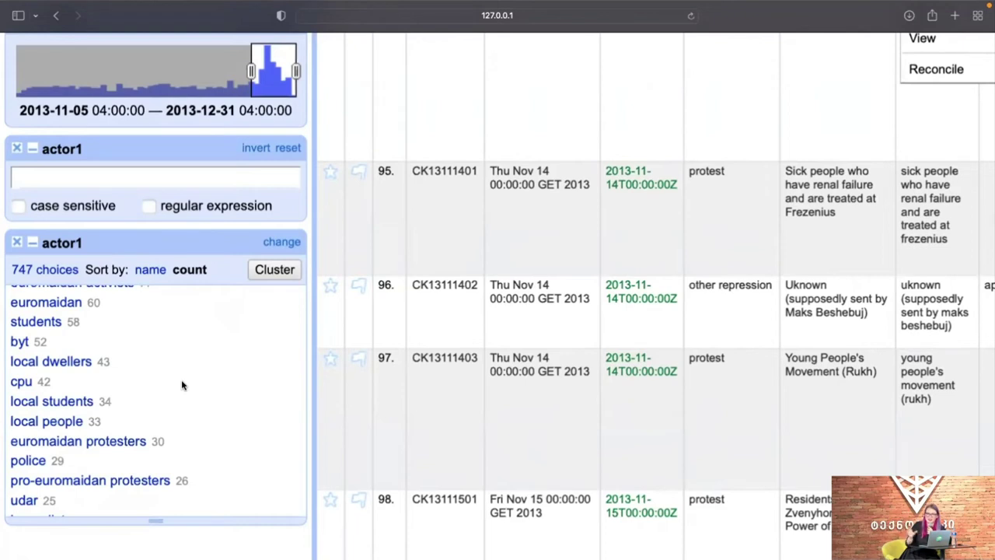
pyautogui.click(257, 270)
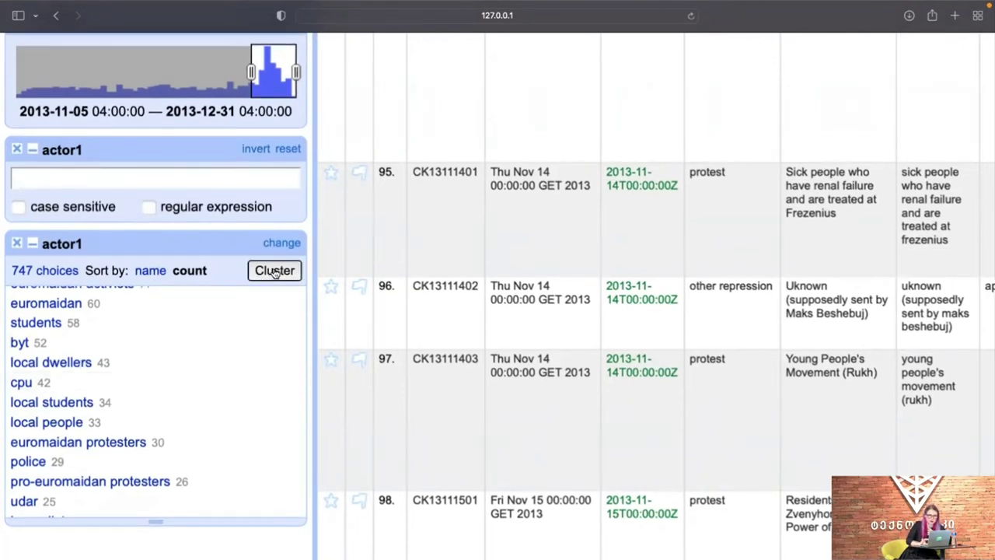
pyautogui.click(273, 272)
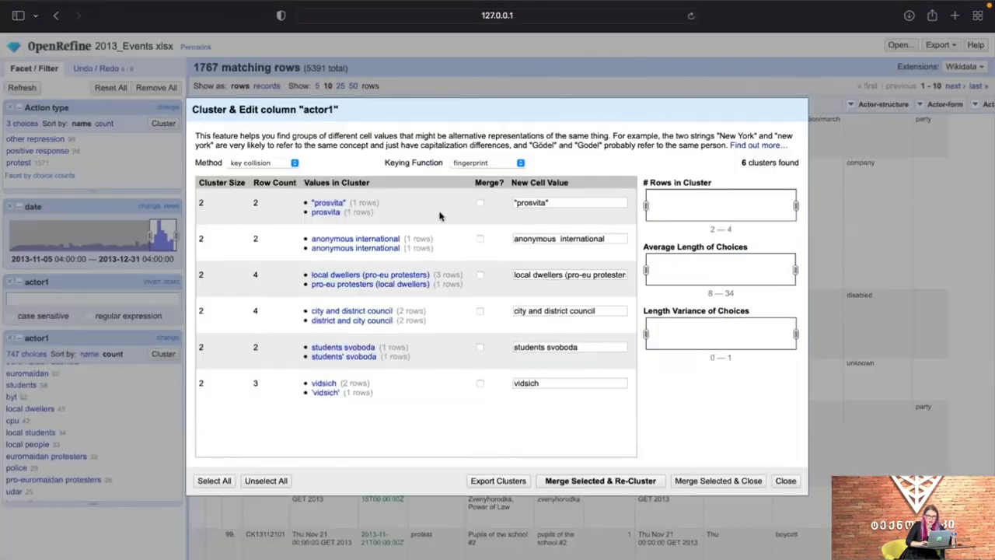
# Mark the first three fingerprint clusters for merging as "prosvita", "anonymous international" with its double space, and "local dwellers (pro-eu protesters)"
pyautogui.scroll(5, 439, 216)
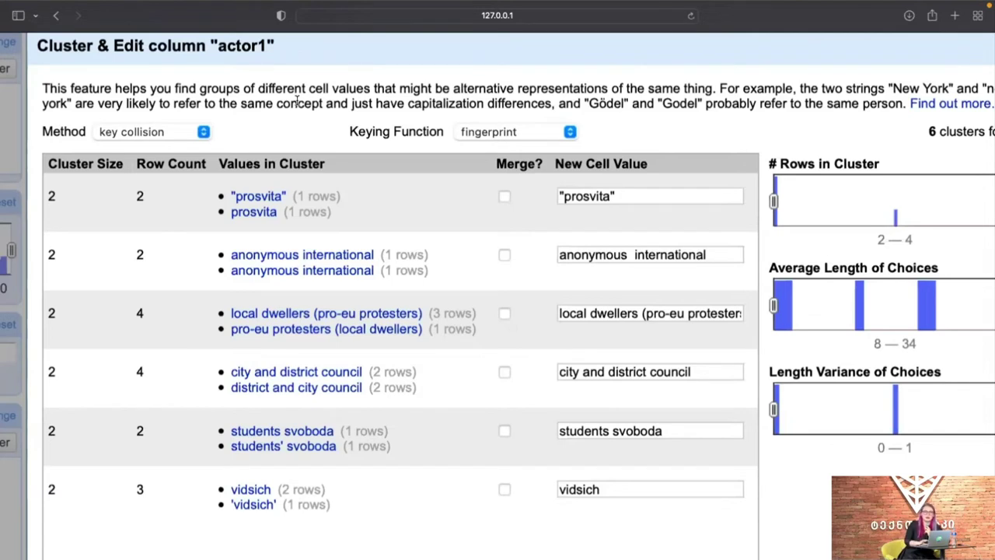
pyautogui.click(244, 212)
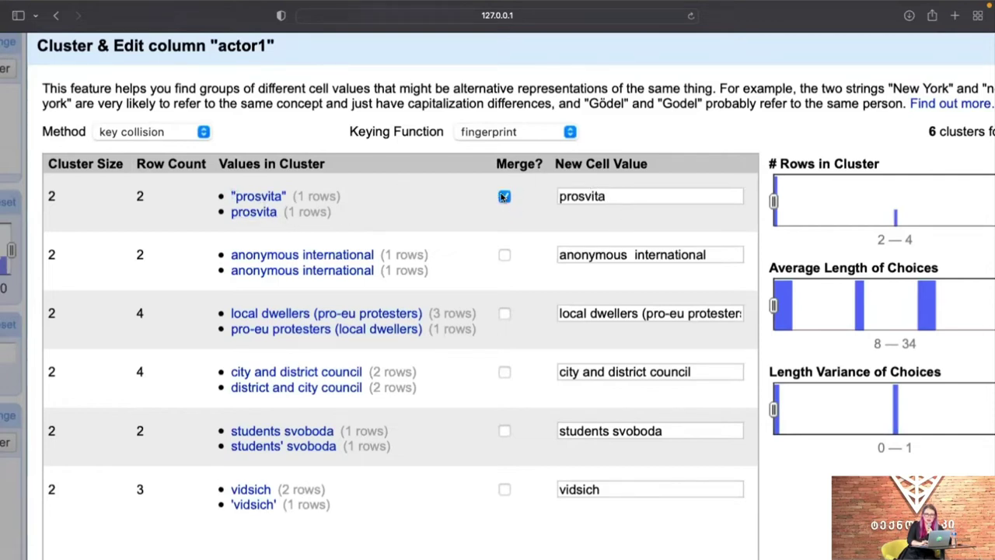
pyautogui.scroll(-1, 514, 237)
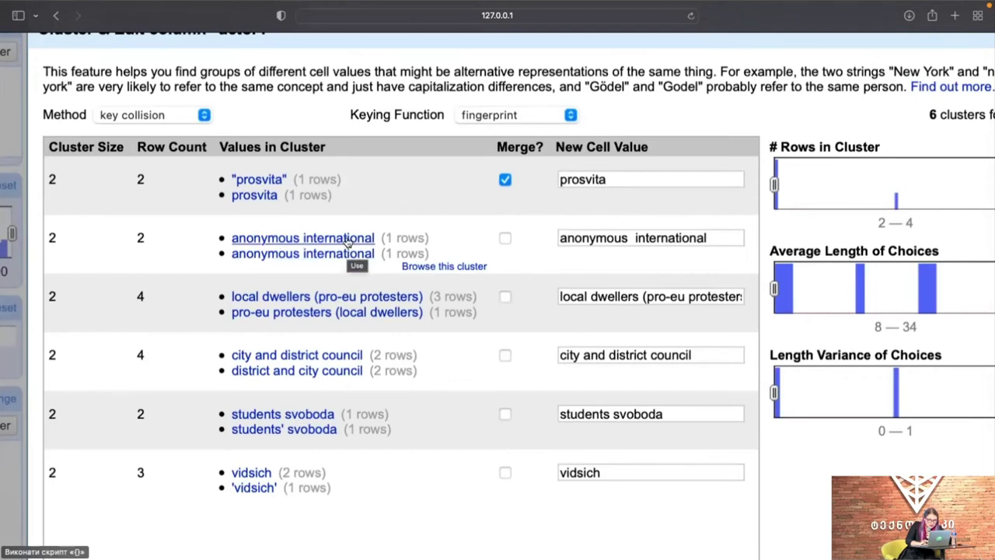
pyautogui.click(315, 238)
pyautogui.scroll(-2, 334, 233)
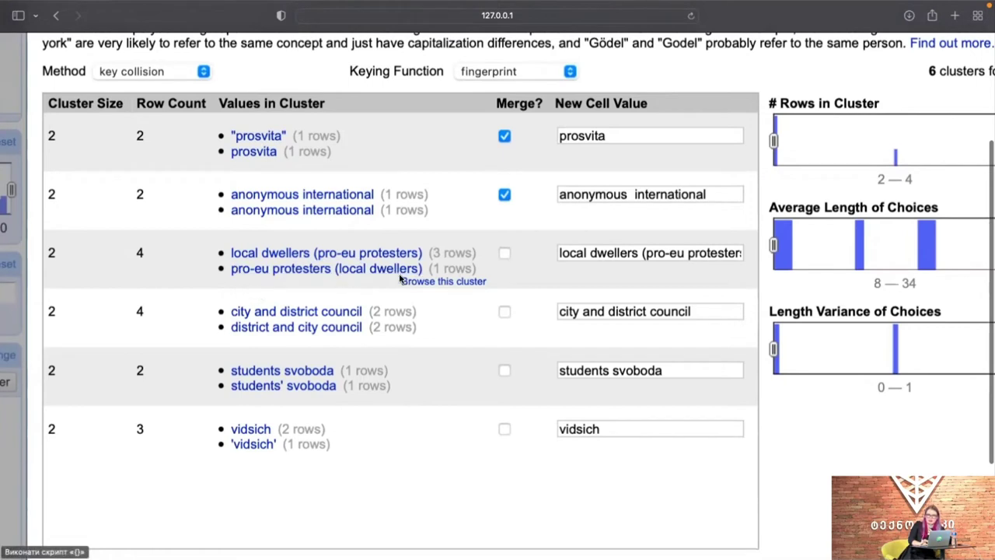
pyautogui.click(392, 253)
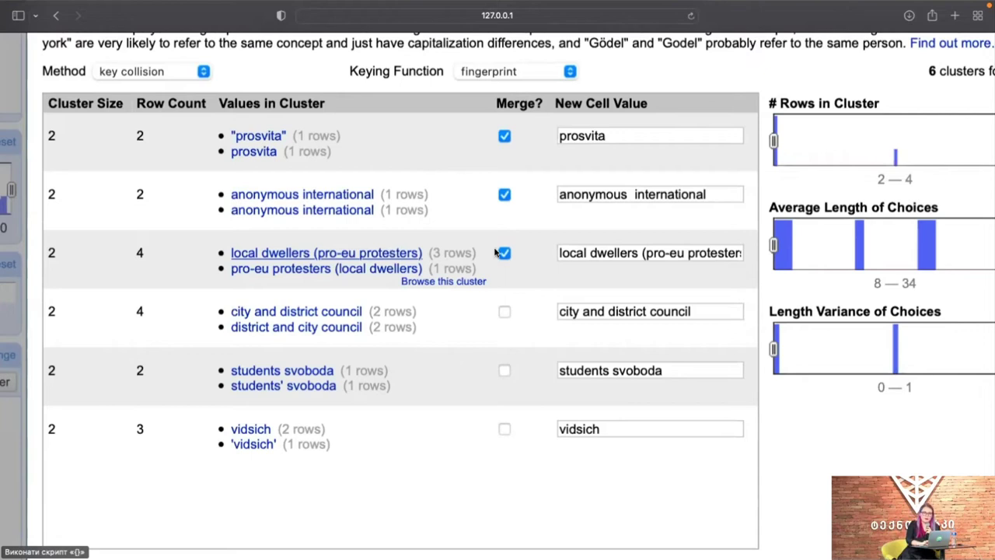
# Select all the fingerprint clusters, merge them and re-cluster the actor1 values
pyautogui.scroll(-1, 482, 295)
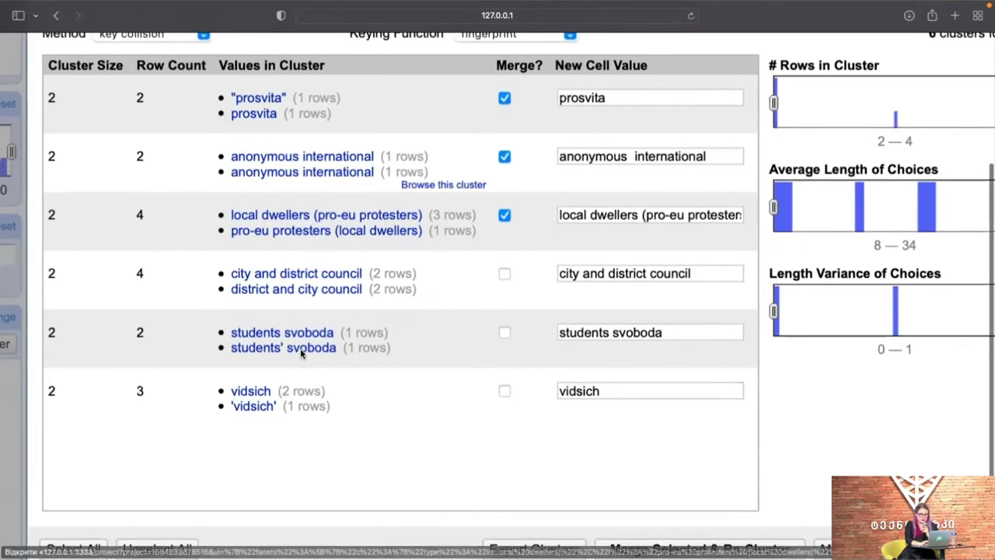
pyautogui.scroll(1, 74, 415)
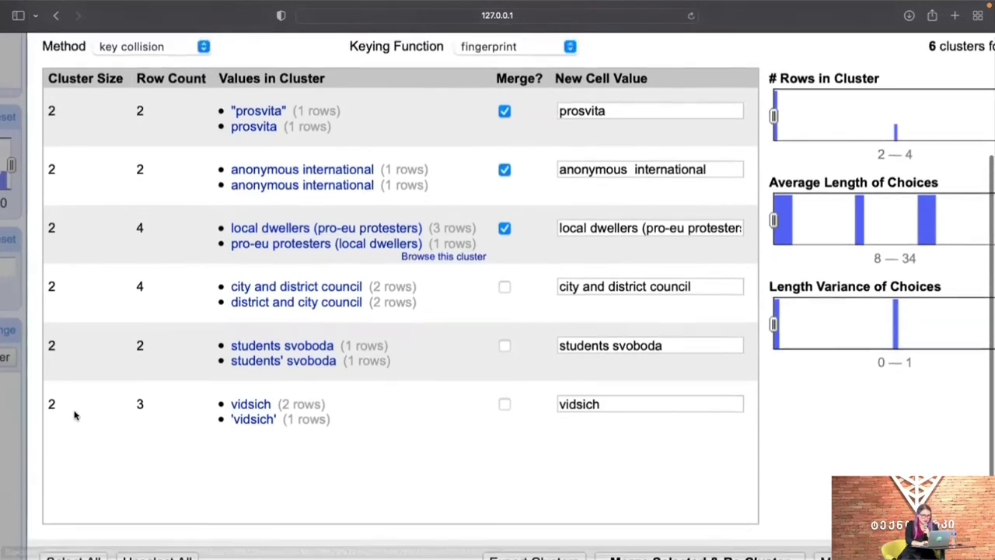
pyautogui.scroll(-3, 75, 415)
pyautogui.click(69, 430)
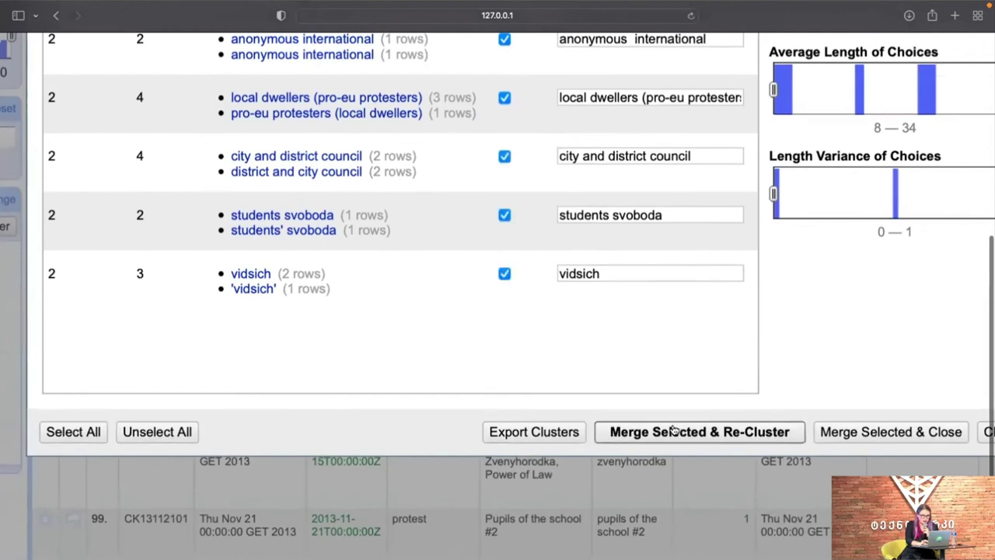
pyautogui.click(674, 431)
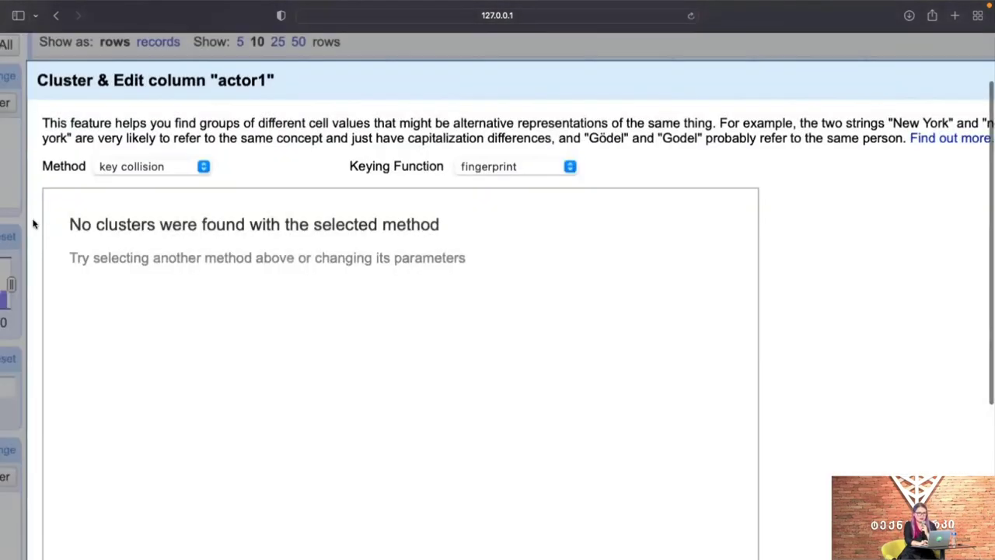
# Cluster with the ngram-fingerprint keying function, merge the clusters as "euroyouth" and "workers of state agro company illinetske", and re-cluster
pyautogui.click(568, 167)
pyautogui.click(548, 182)
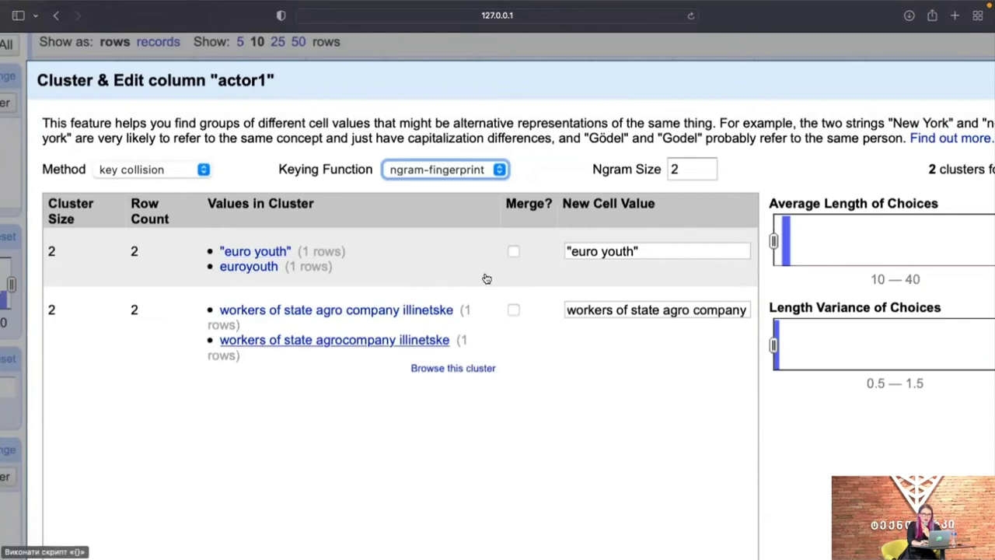
pyautogui.click(272, 267)
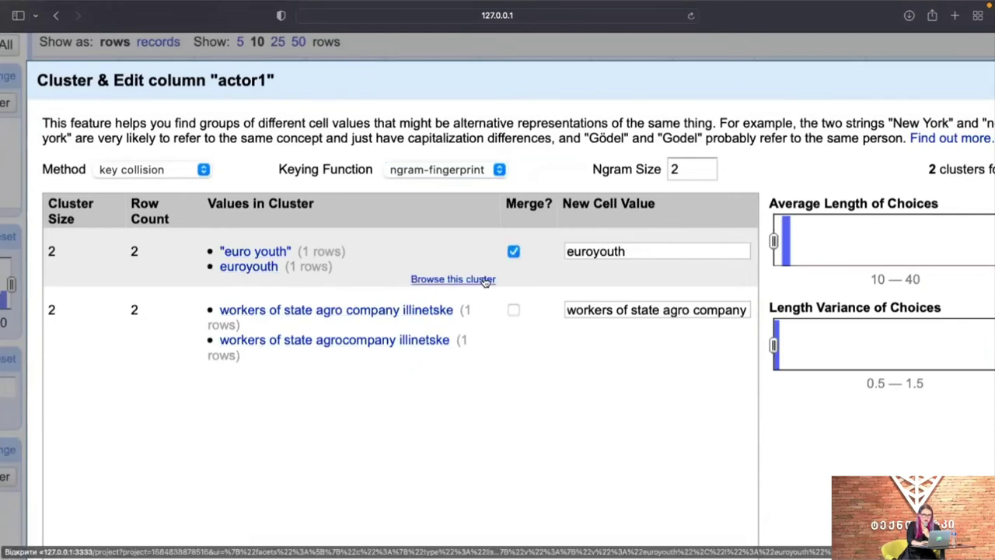
pyautogui.click(349, 309)
pyautogui.scroll(-3, 398, 336)
pyautogui.scroll(-1, 398, 336)
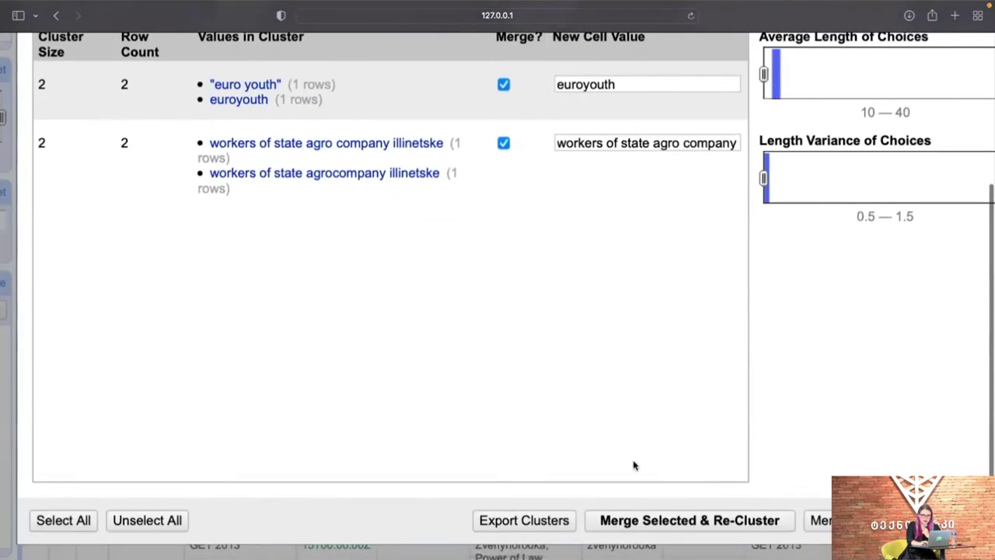
pyautogui.click(659, 517)
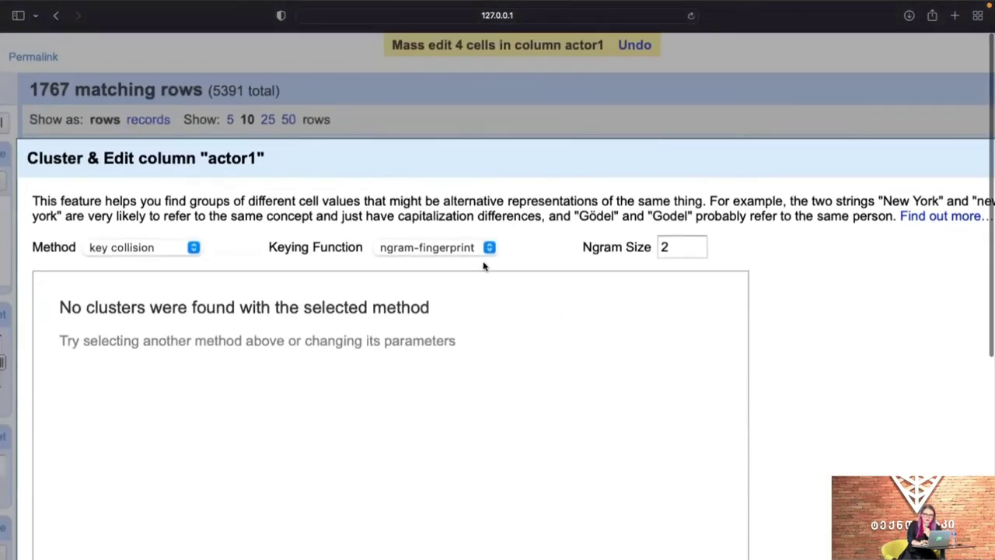
# Cluster the actor1 values with the metaphone3 keying function and review the suggested groups without merging any
pyautogui.click(457, 251)
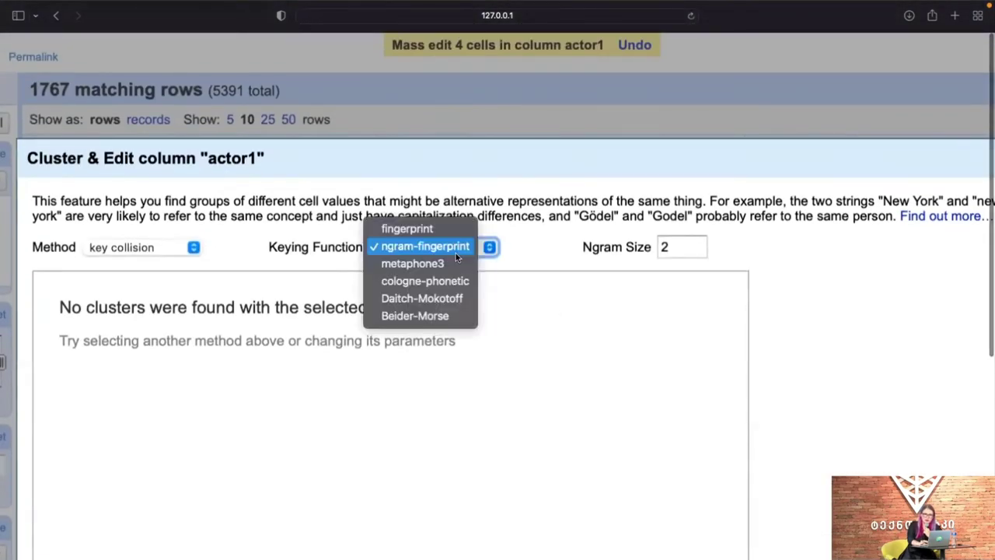
pyautogui.click(426, 266)
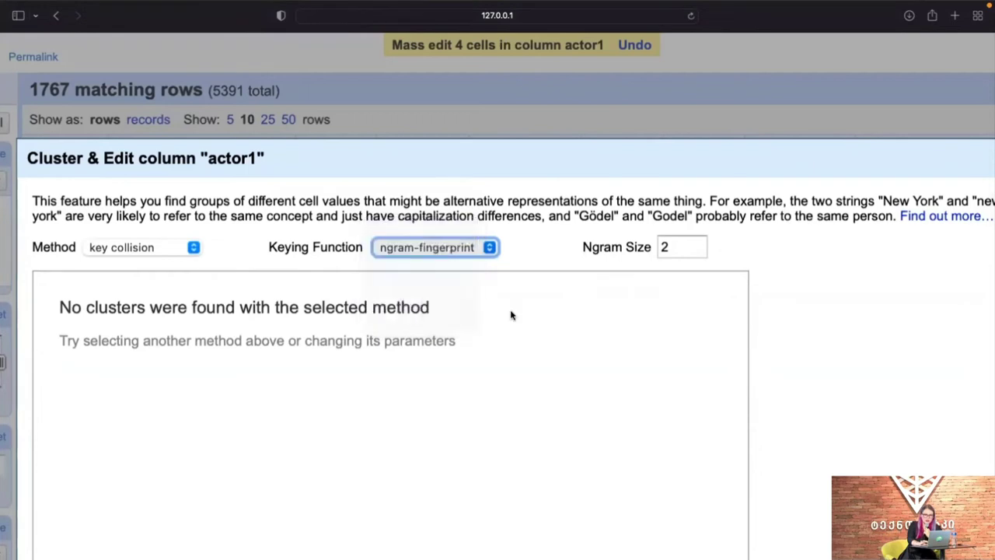
pyautogui.scroll(-2, 510, 313)
pyautogui.scroll(-2, 511, 314)
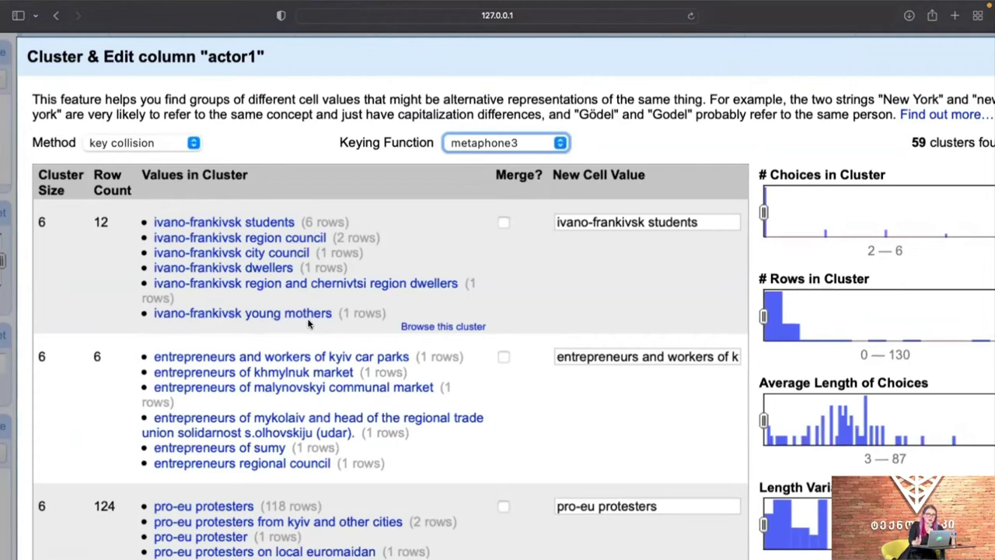
pyautogui.scroll(-15, 610, 278)
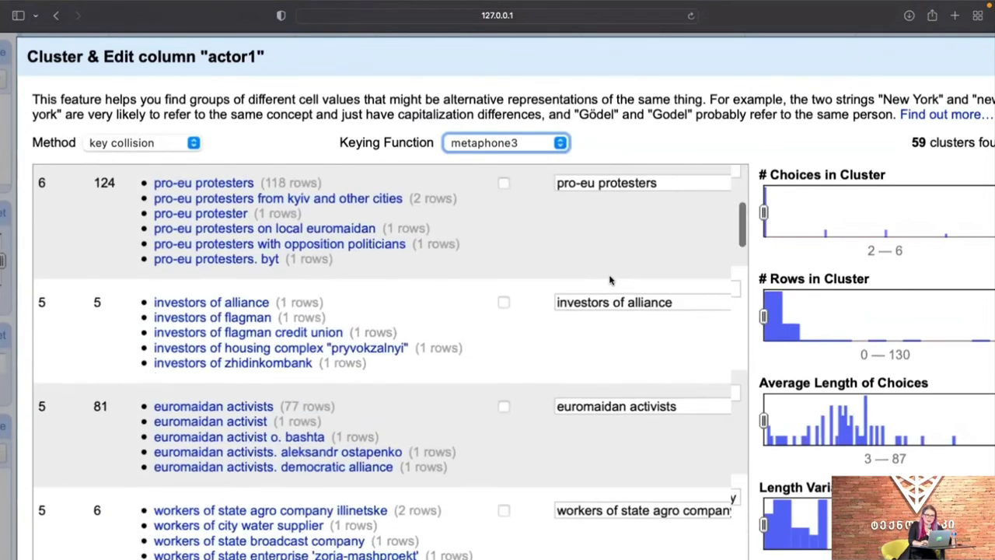
pyautogui.scroll(20, 610, 278)
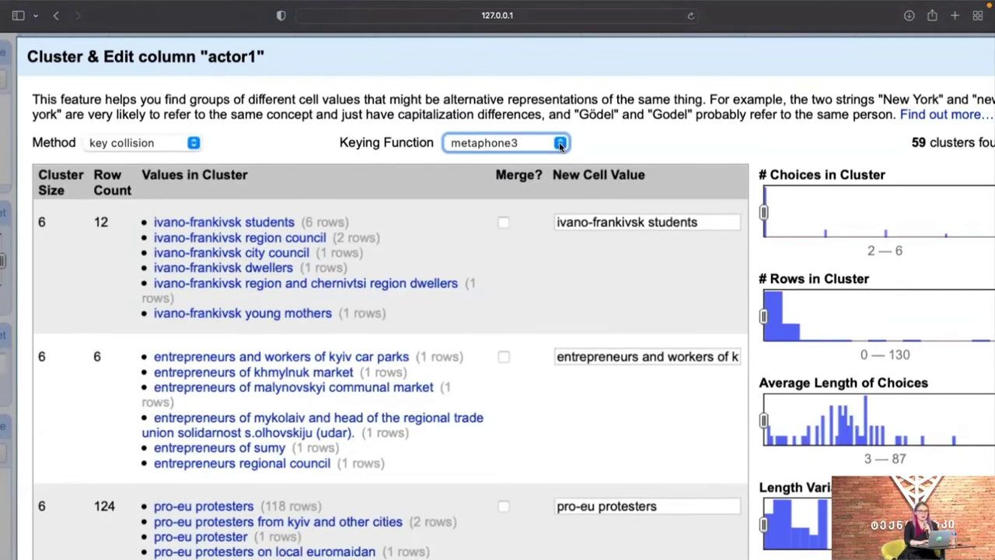
pyautogui.click(559, 144)
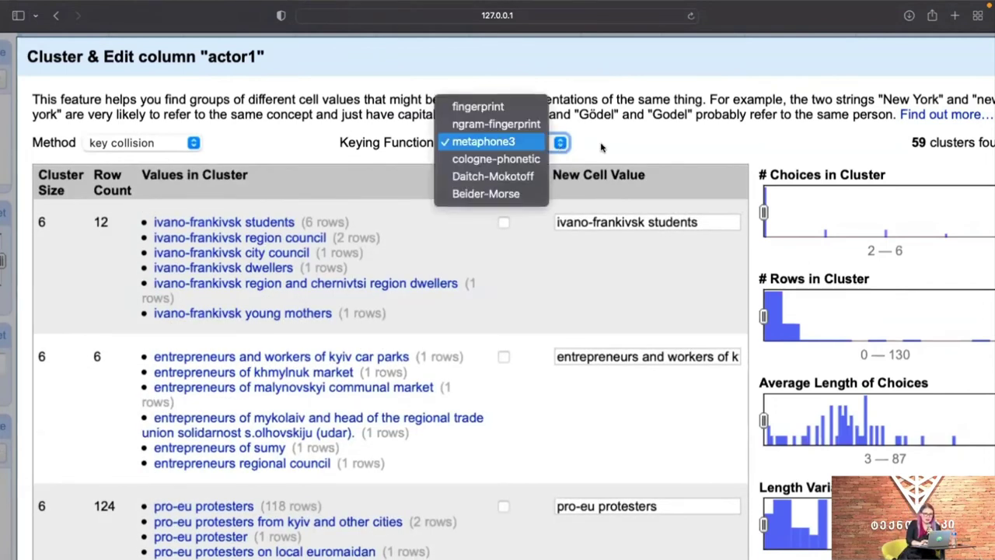
pyautogui.click(600, 148)
# Switch the clustering method to nearest neighbor with levenshtein distance and mark the first cluster for merging as "pro-eu protesters"
pyautogui.click(192, 142)
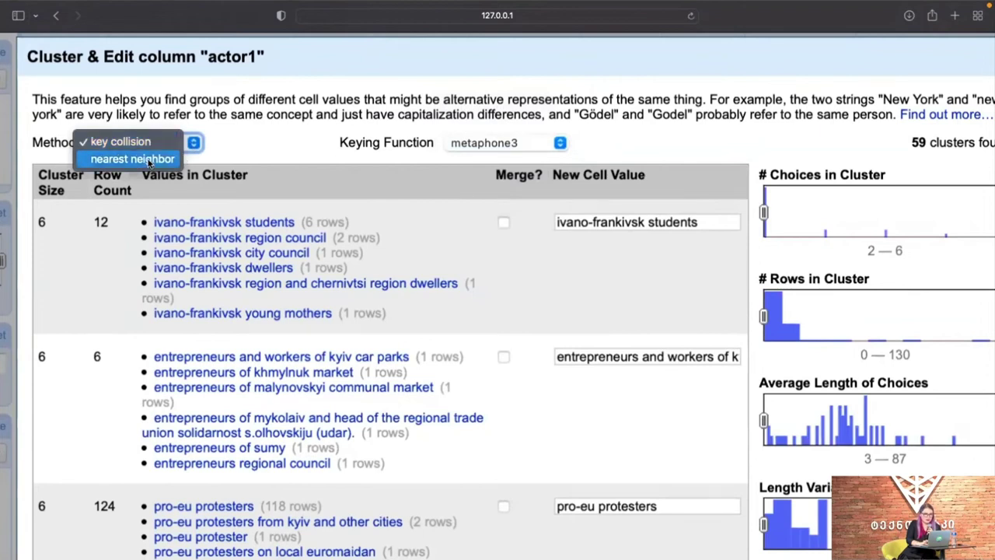
pyautogui.click(148, 161)
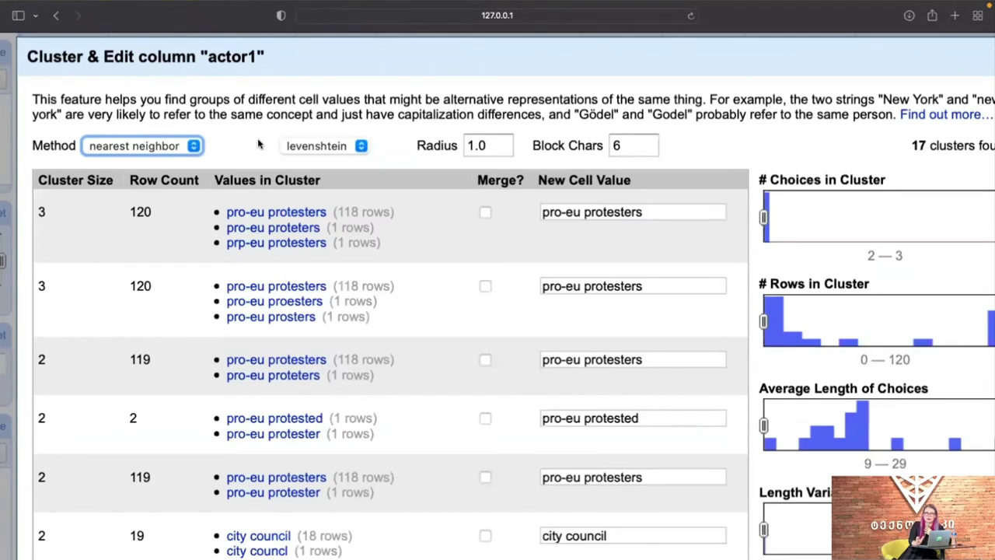
pyautogui.doubleClick(469, 145)
pyautogui.click(491, 147)
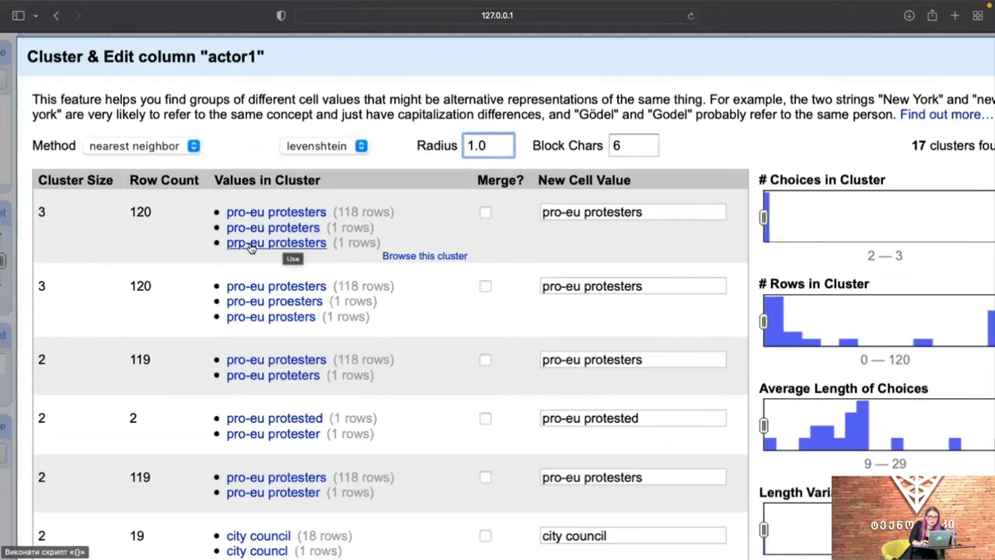
pyautogui.click(257, 214)
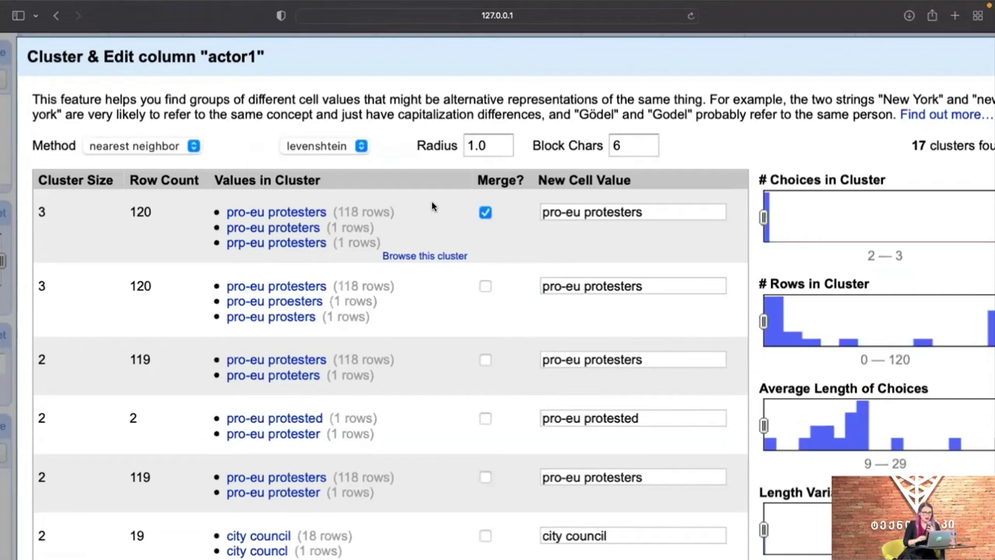
# Review the nearest neighbor clusters, select all of them, merge them and re-cluster the actor1 values
pyautogui.scroll(-4, 400, 314)
pyautogui.scroll(-15, 401, 314)
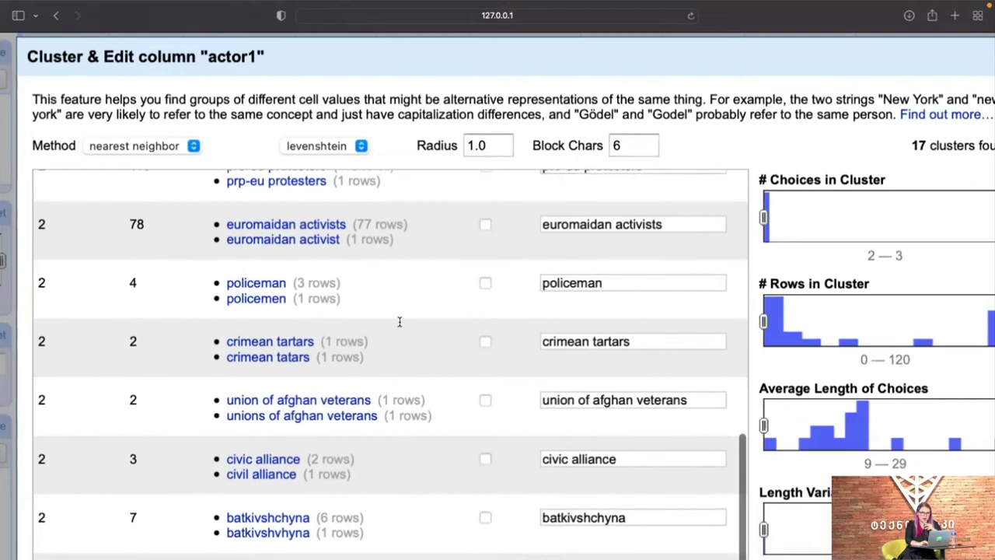
pyautogui.scroll(-5, 399, 321)
pyautogui.press('super+minus')
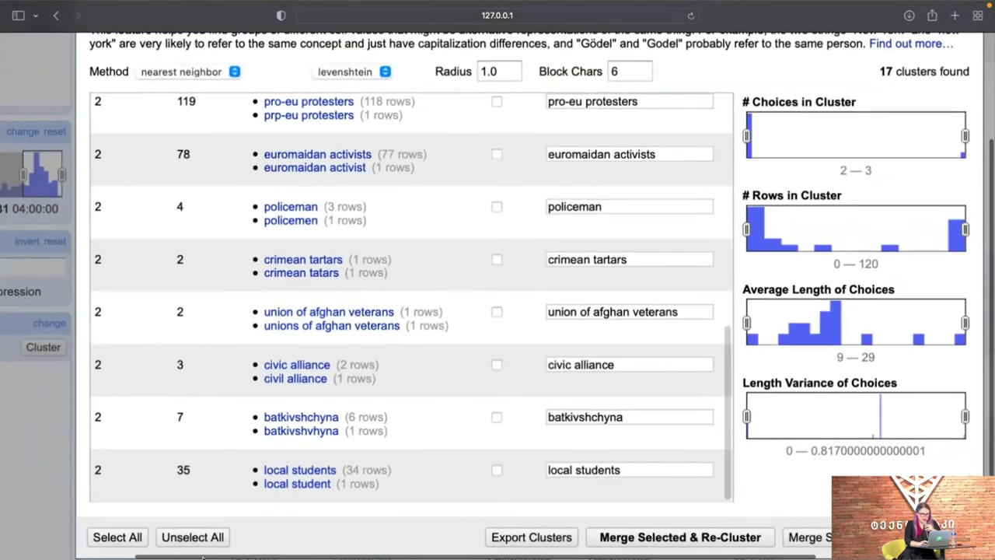
pyautogui.moveTo(203, 558)
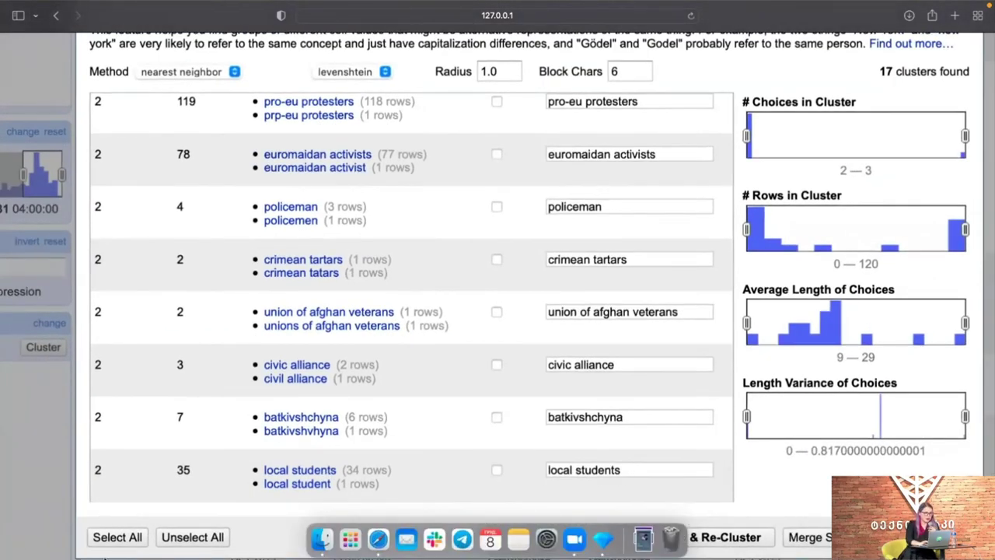
pyautogui.click(117, 537)
pyautogui.scroll(-1, 435, 388)
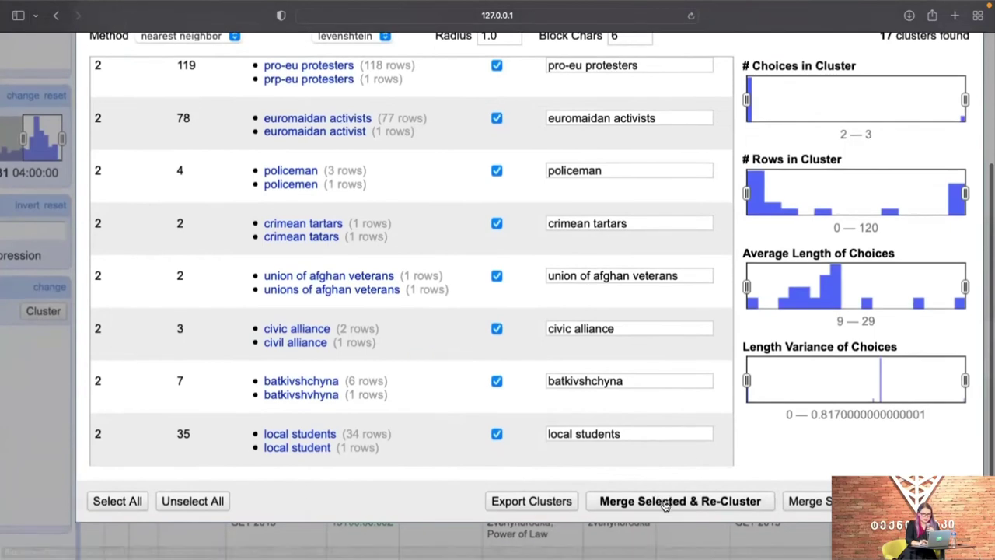
pyautogui.click(667, 504)
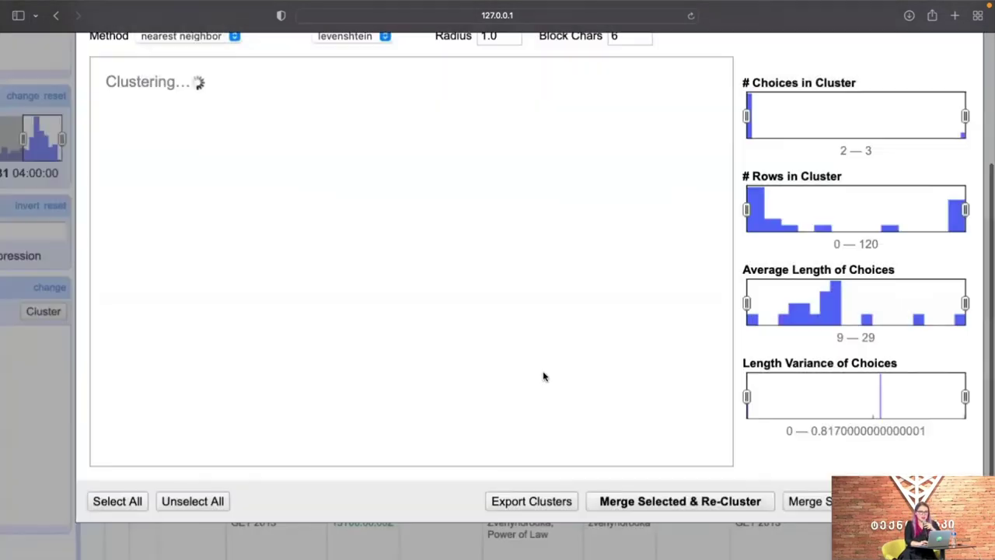
pyautogui.scroll(5, 544, 377)
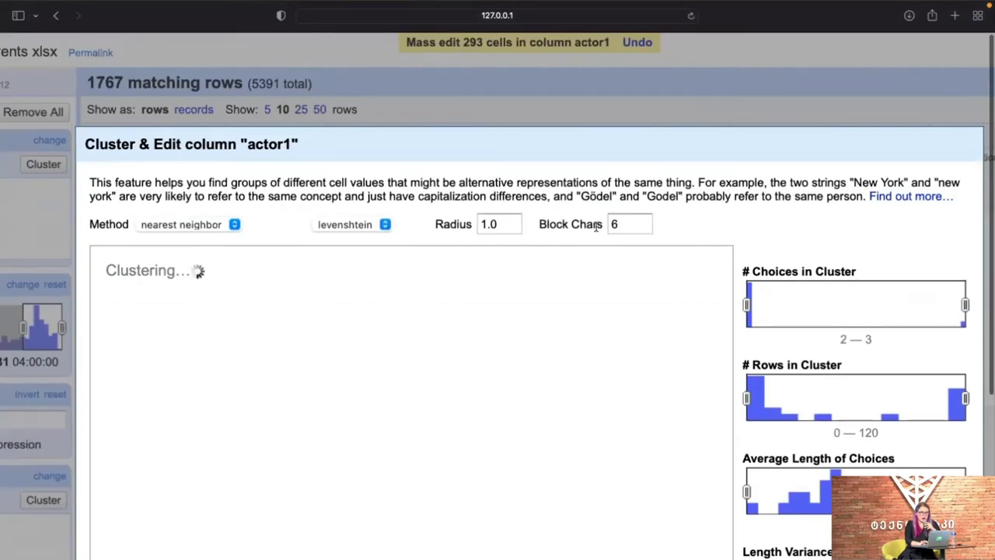
# Set the radius of the nearest neighbor levenshtein clustering to 2 and re-run the clustering of actor1
pyautogui.click(632, 225)
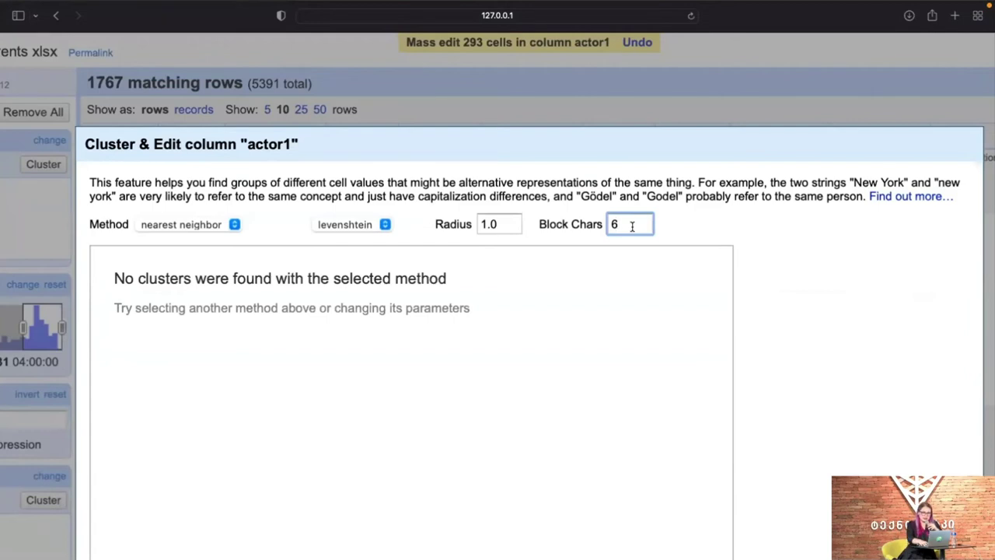
pyautogui.click(489, 224)
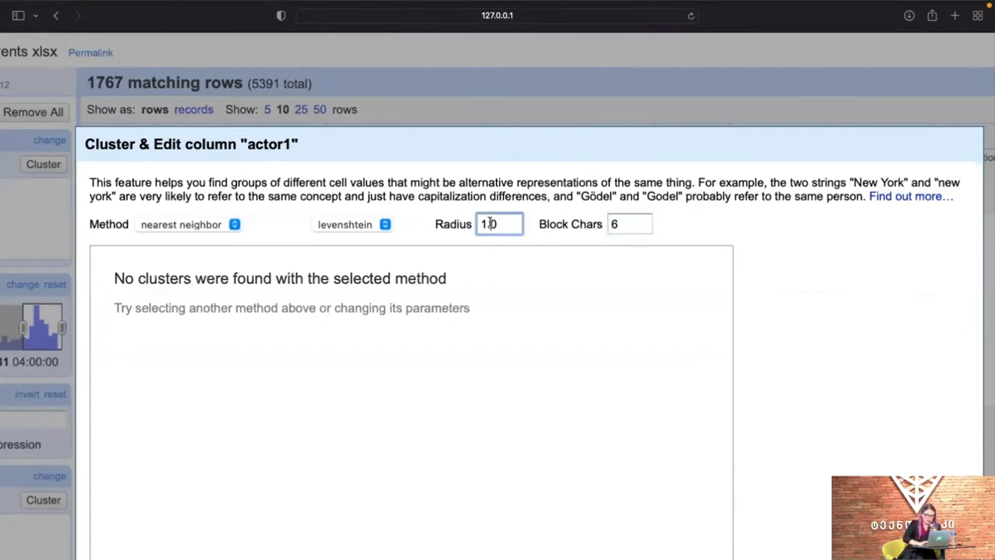
pyautogui.press('BackSpace')
pyautogui.write('2')
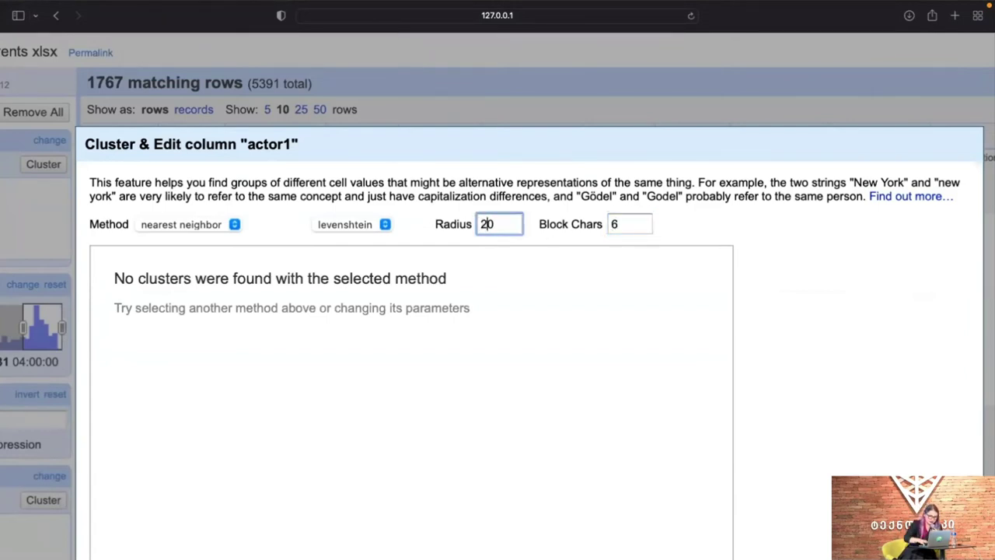
pyautogui.press('BackSpace')
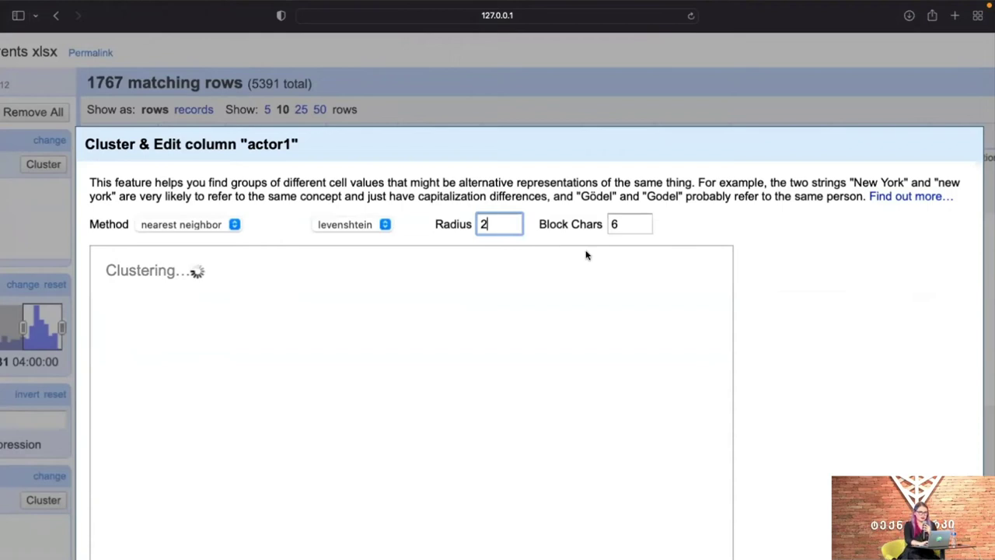
pyautogui.scroll(-3, 638, 311)
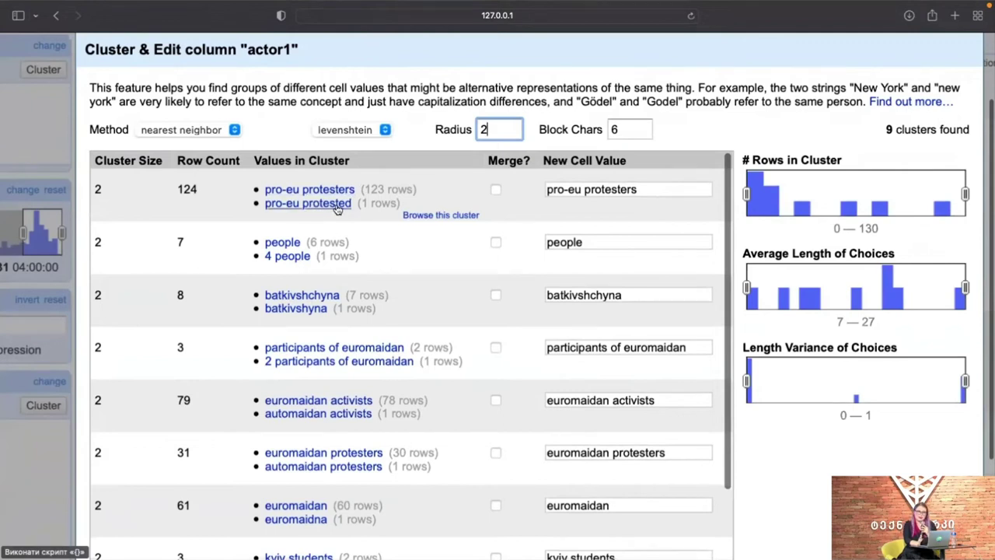
# Review the radius 2 clusters, select all of them, merge them in actor1 and leave the clustering dialog
pyautogui.click(495, 189)
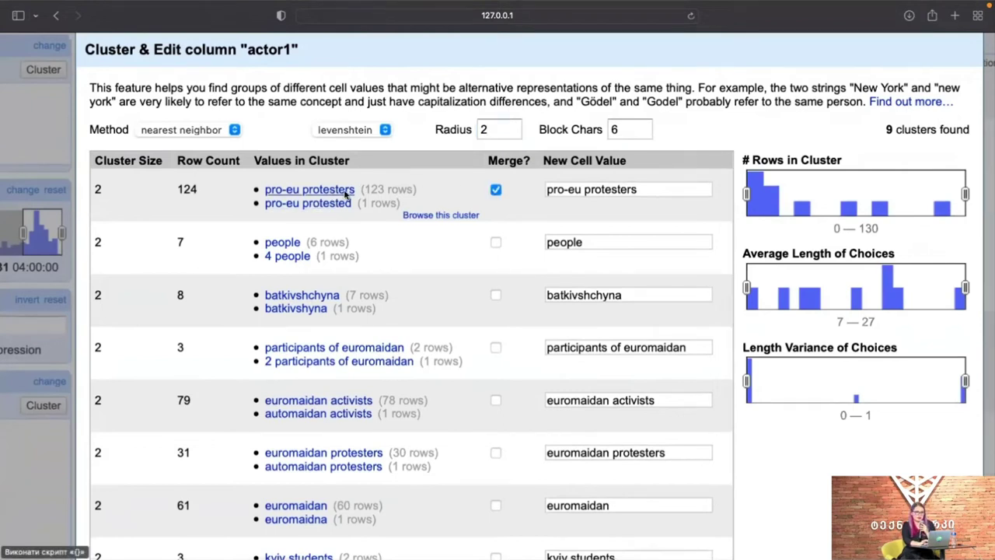
pyautogui.scroll(-1, 491, 251)
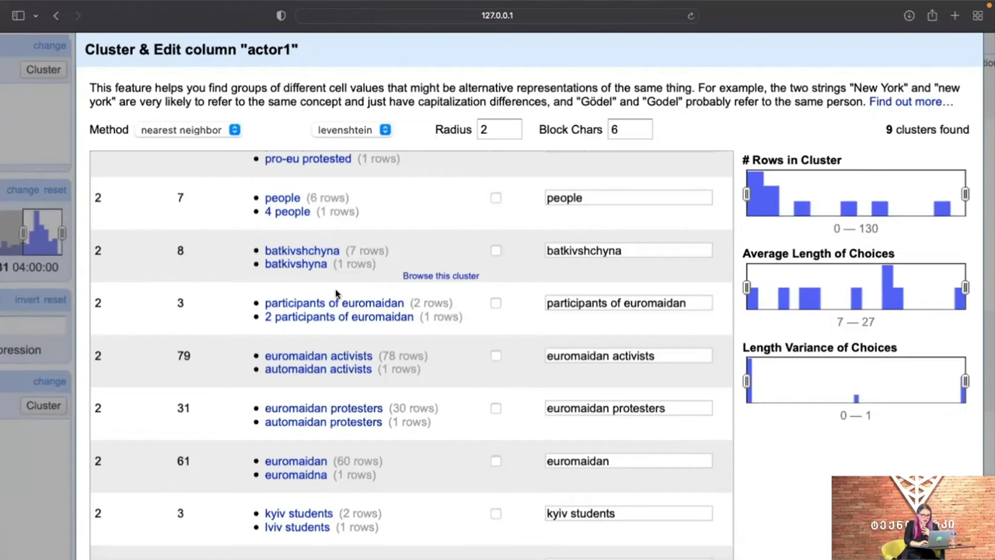
pyautogui.scroll(-2, 347, 265)
pyautogui.click(140, 552)
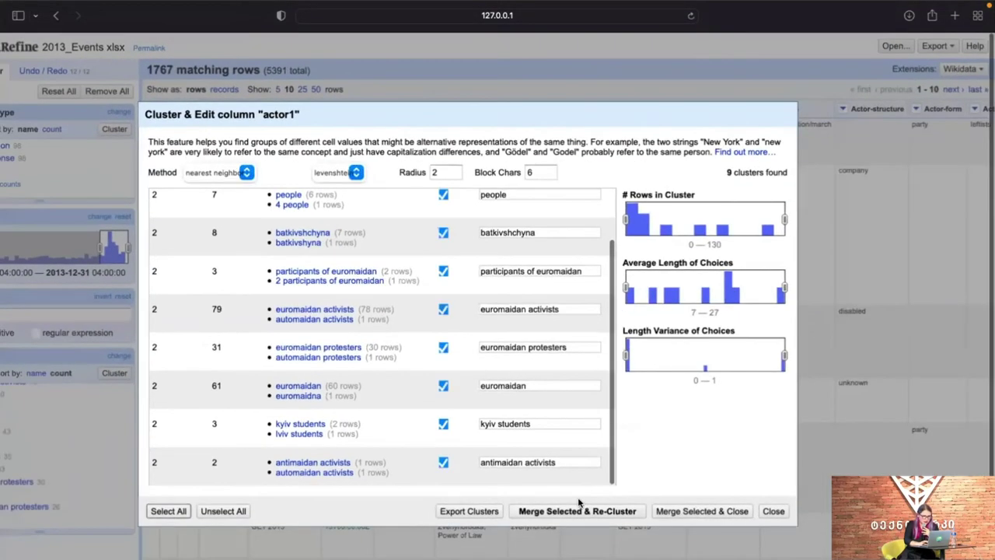
pyautogui.click(579, 507)
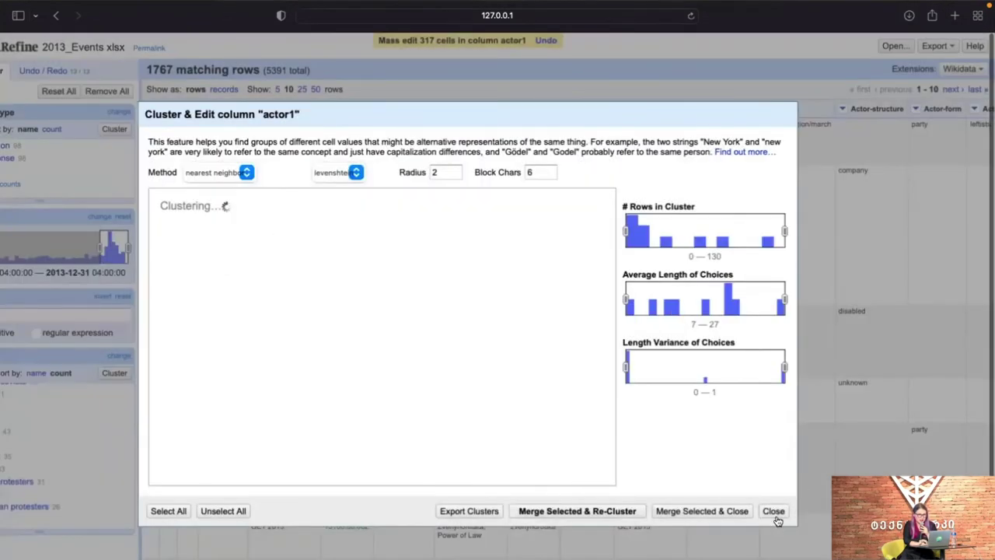
pyautogui.click(774, 510)
pyautogui.hscroll(-2, 225, 339)
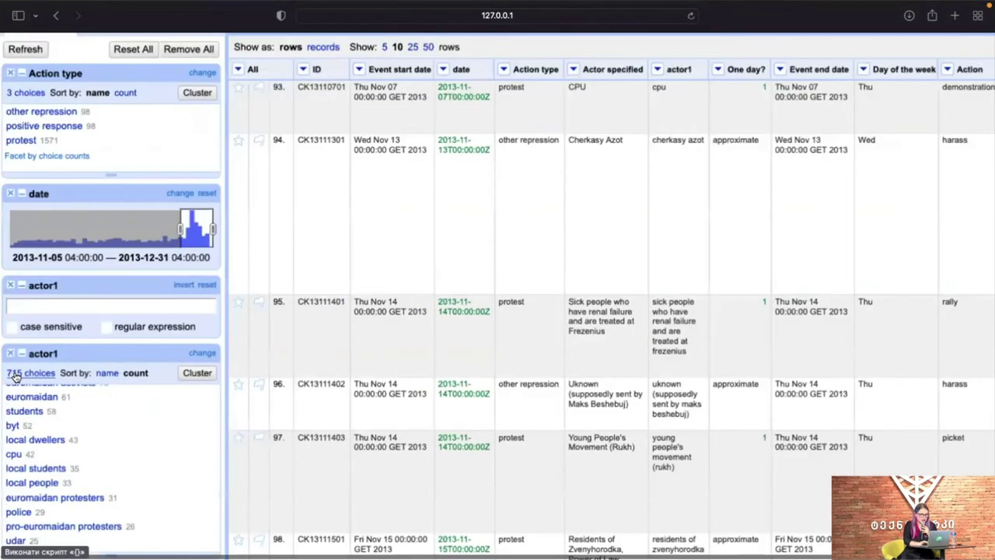
# Start a custom text transform on actor1 and reuse the earlier expression value.replace(/[()«»;]/,"") from its history
pyautogui.scroll(5, 9, 375)
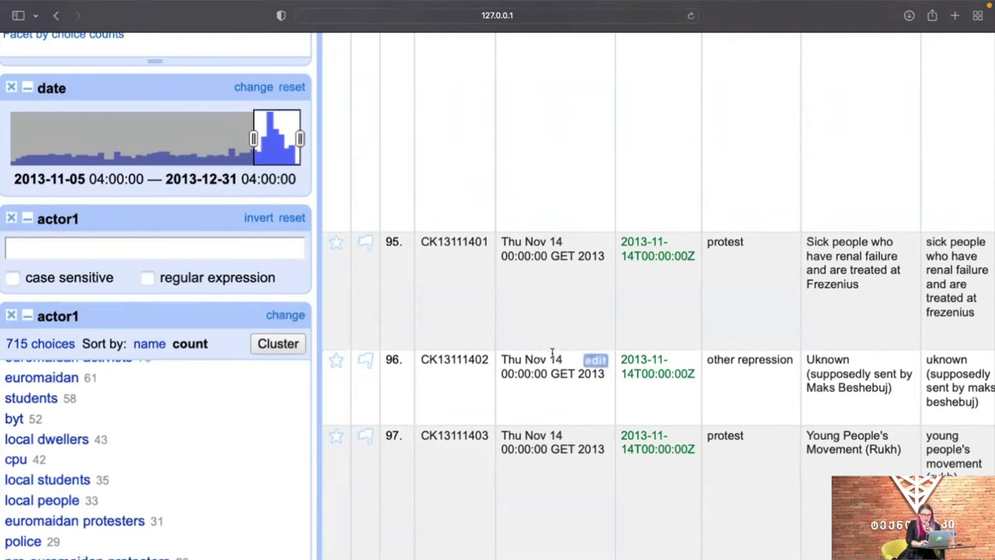
pyautogui.scroll(3, 552, 352)
pyautogui.hscroll(4, 552, 352)
pyautogui.scroll(4, 552, 352)
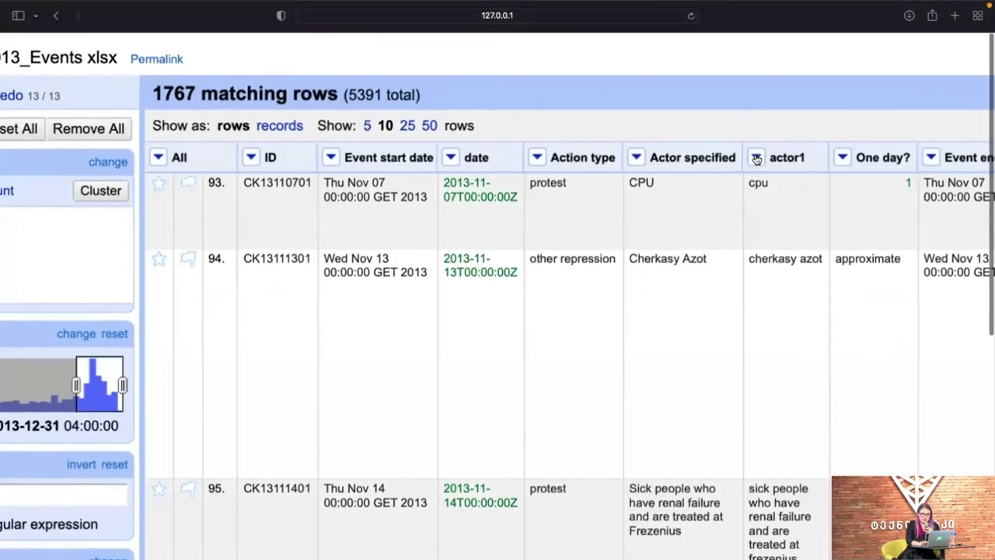
pyautogui.click(755, 157)
pyautogui.moveTo(759, 247)
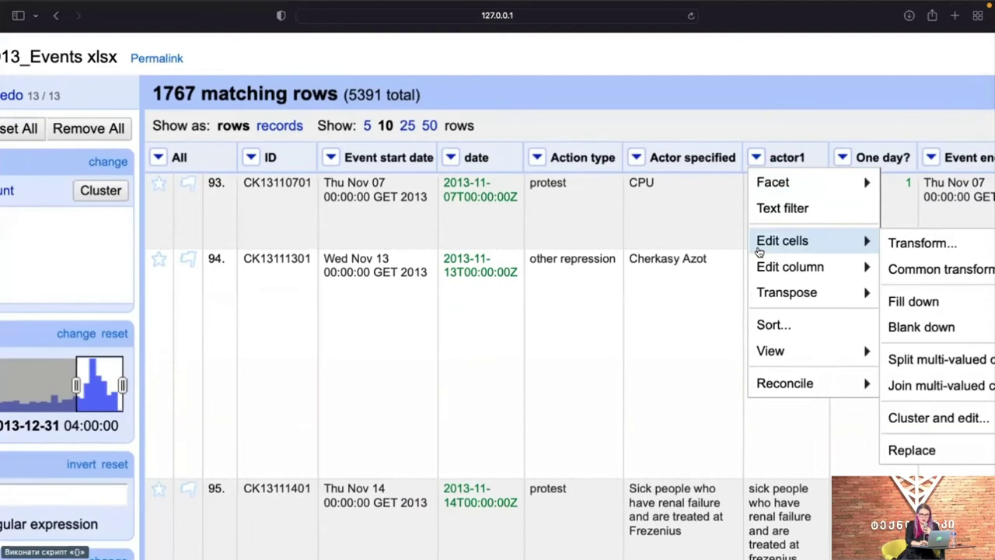
pyautogui.click(935, 247)
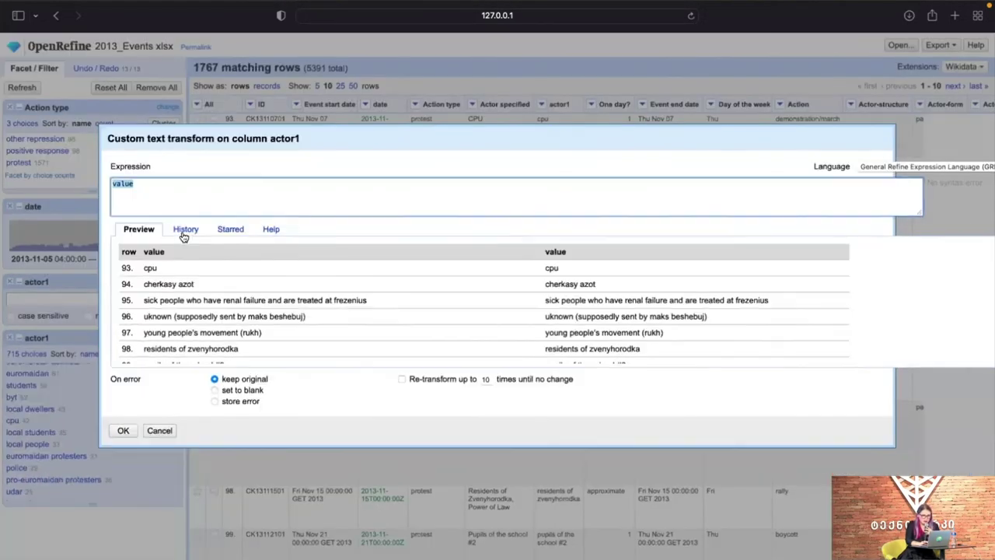
pyautogui.click(184, 233)
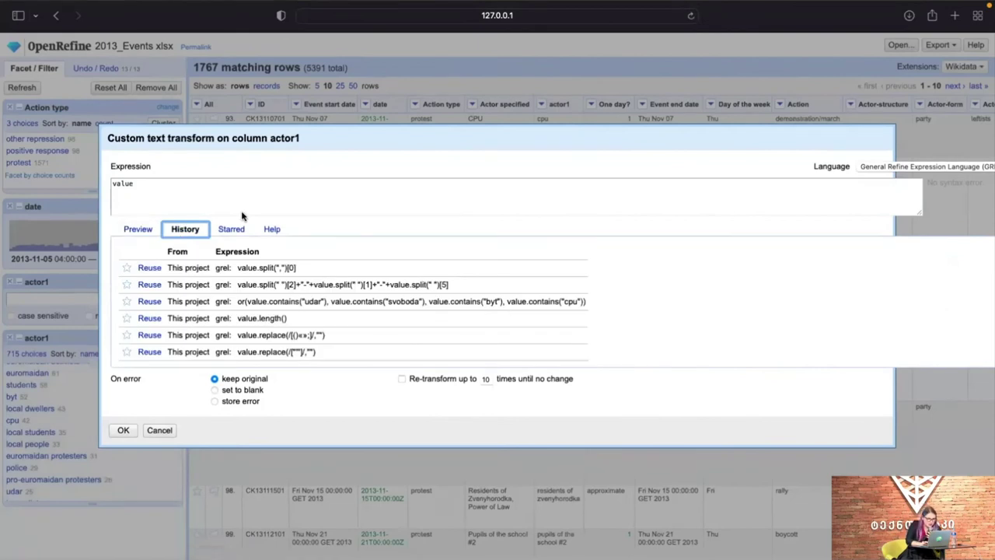
pyautogui.click(149, 335)
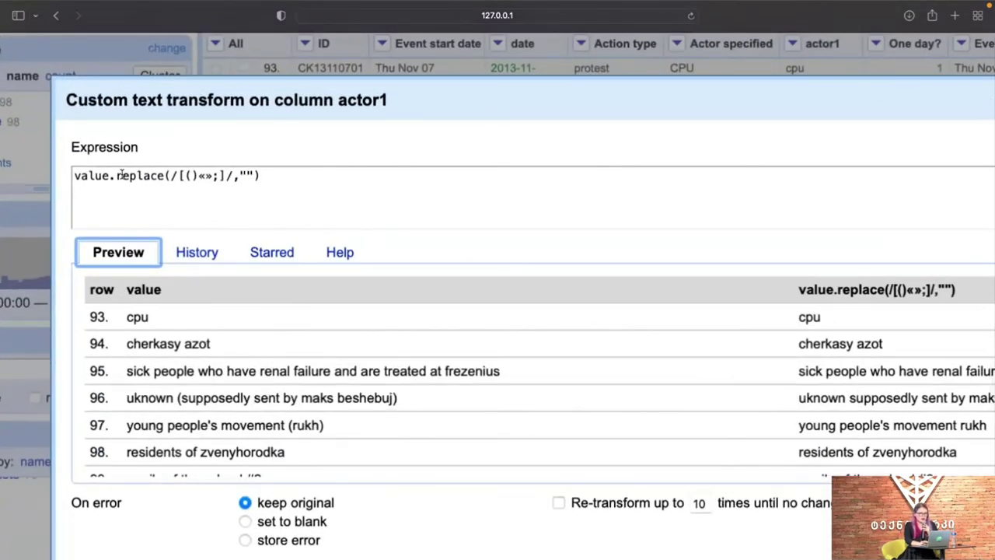
# Check the replacement preview on values with parentheses, such as "young people's movement (rukh)", and apply the transform to actor1
pyautogui.click(117, 176)
pyautogui.click(180, 175)
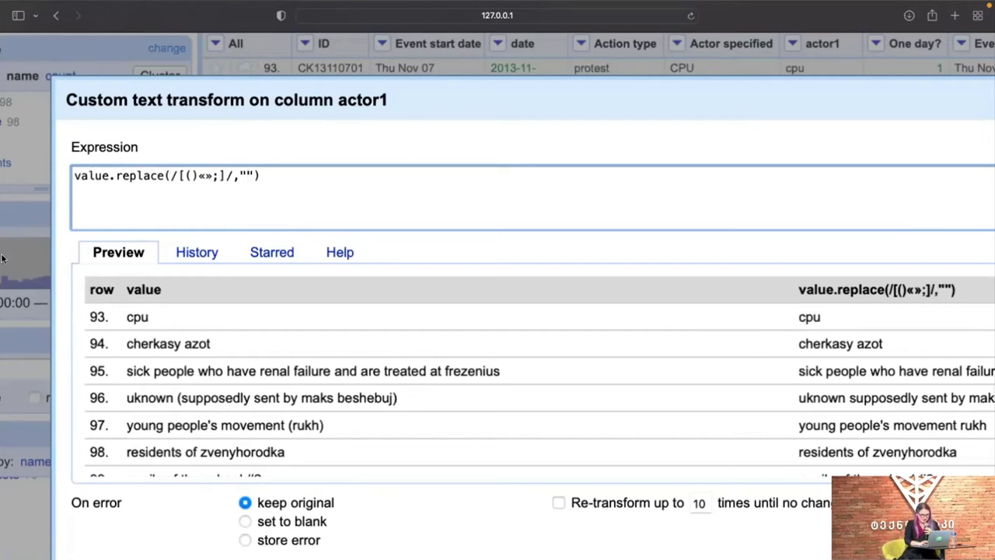
pyautogui.scroll(-2, 353, 214)
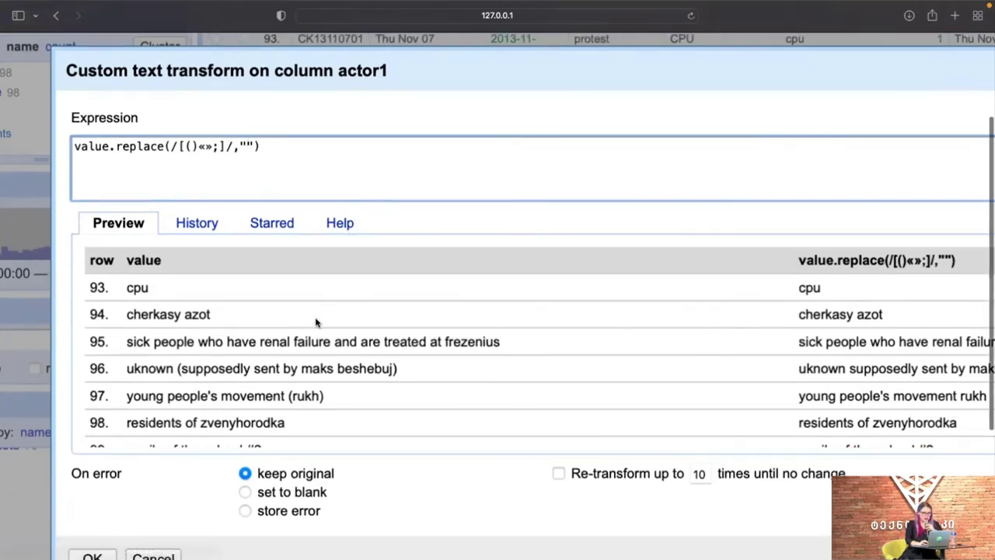
pyautogui.scroll(-3, 318, 321)
pyautogui.scroll(1, 316, 321)
pyautogui.click(291, 359)
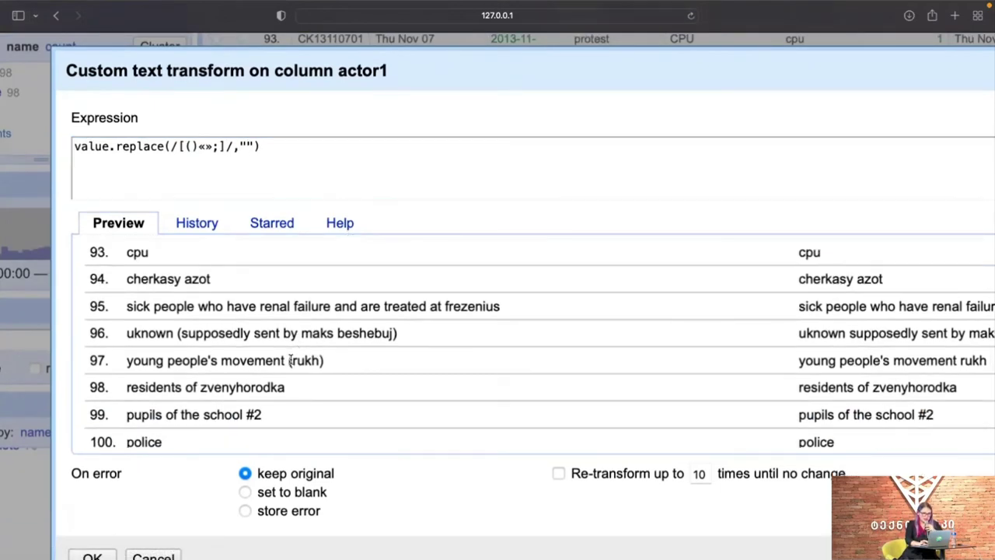
pyautogui.click(321, 359)
pyautogui.moveTo(296, 360); pyautogui.dragTo(287, 360)
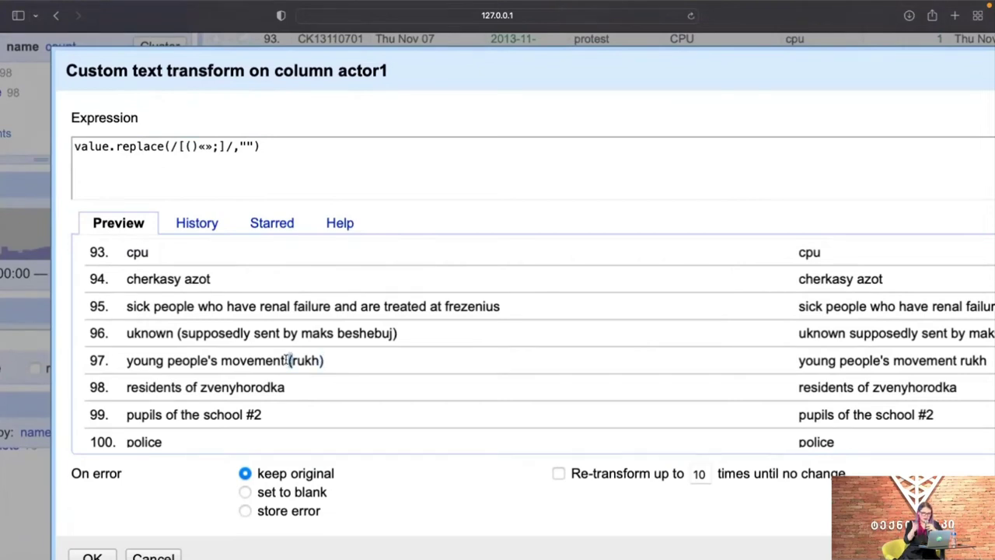
pyautogui.hscroll(1, 440, 386)
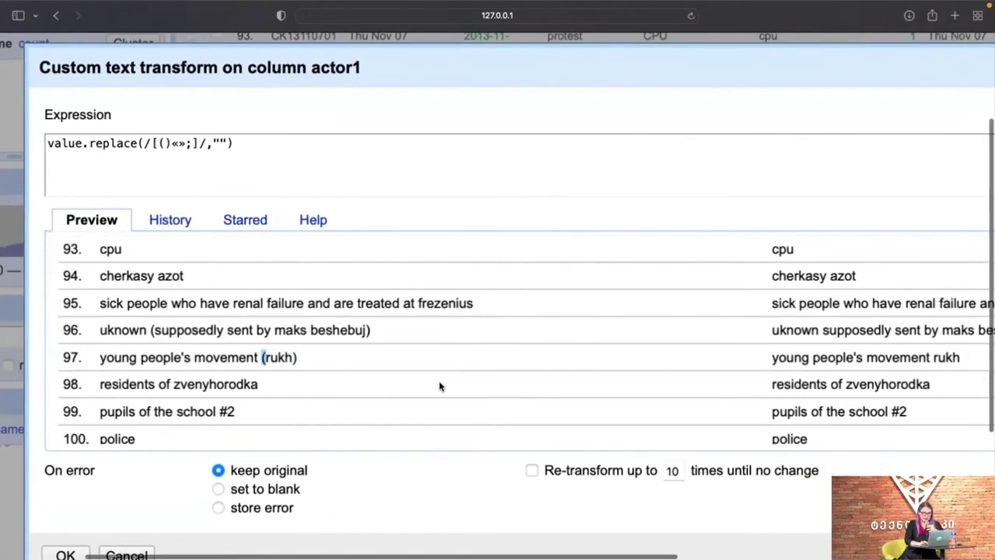
pyautogui.hscroll(-3, 440, 387)
pyautogui.scroll(-3, 438, 388)
pyautogui.scroll(3, 438, 389)
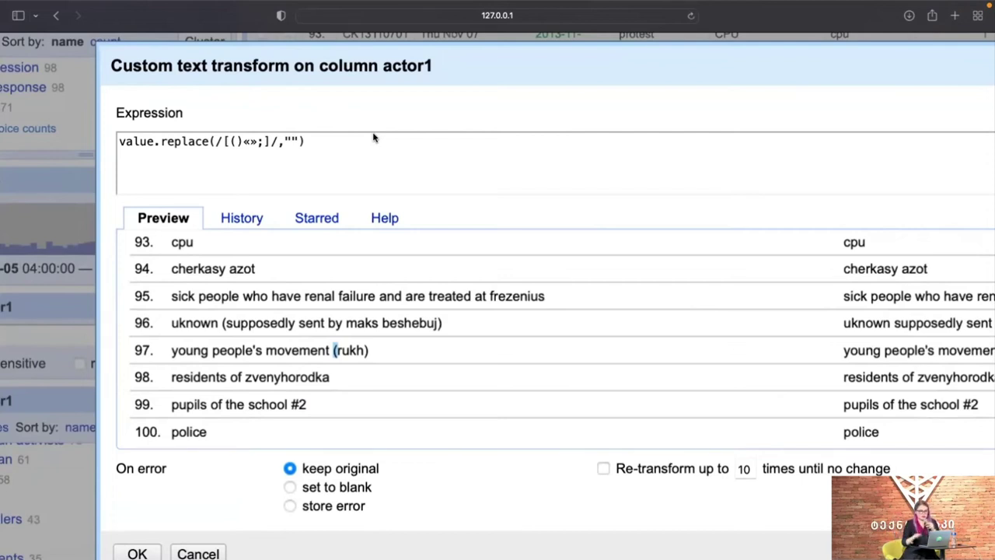
pyautogui.scroll(-2, 439, 349)
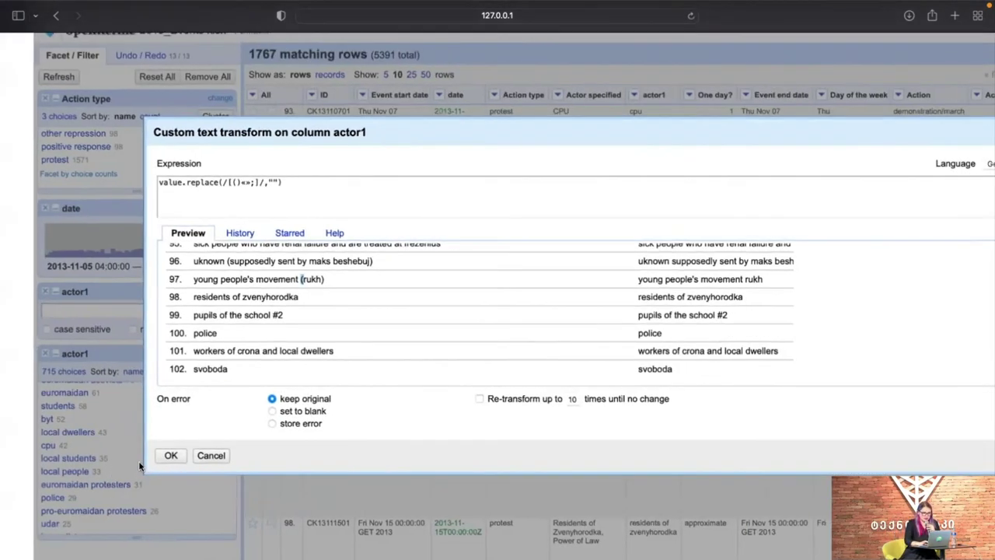
pyautogui.click(170, 454)
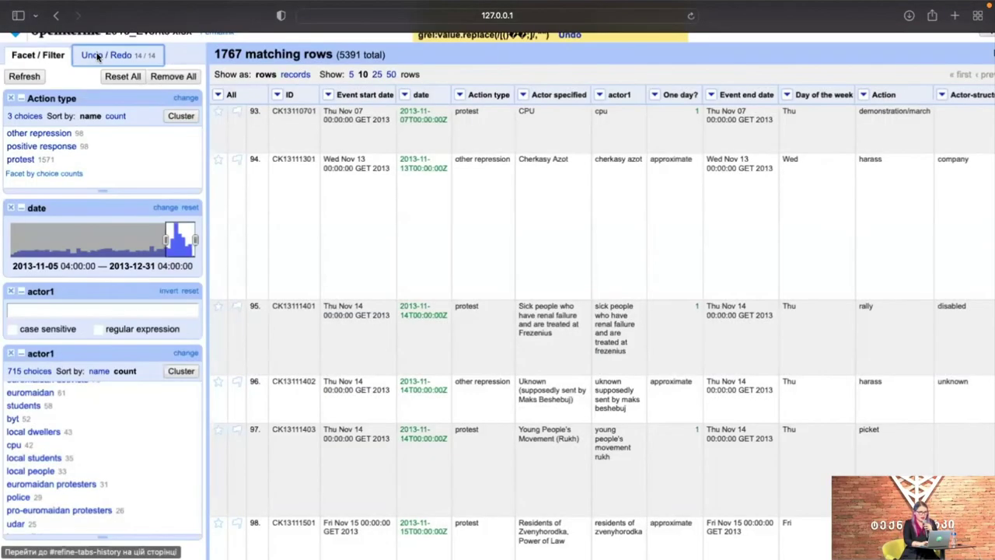
# Review the project's history of operations and return to the facets
pyautogui.click(102, 54)
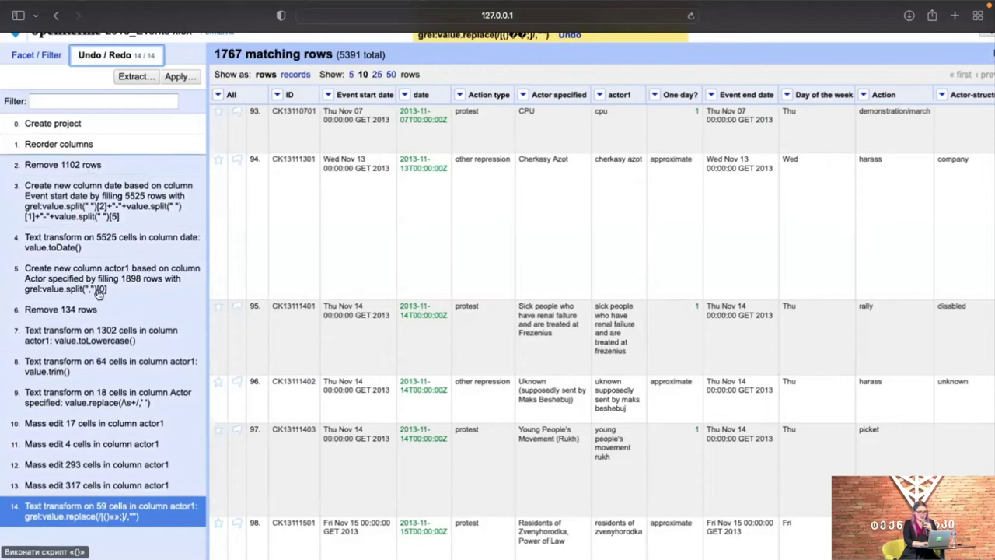
pyautogui.scroll(-1, 85, 233)
pyautogui.scroll(2, 35, 113)
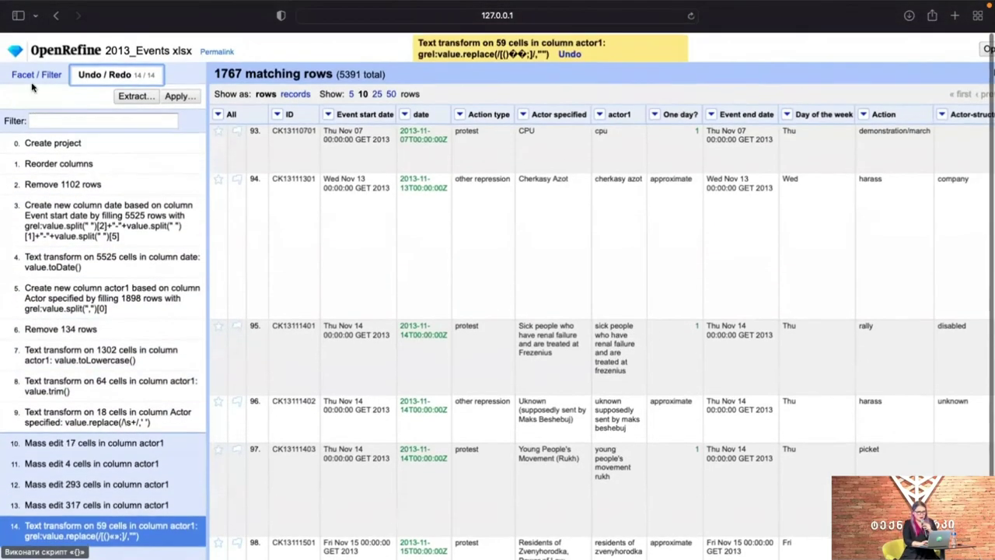
pyautogui.click(33, 74)
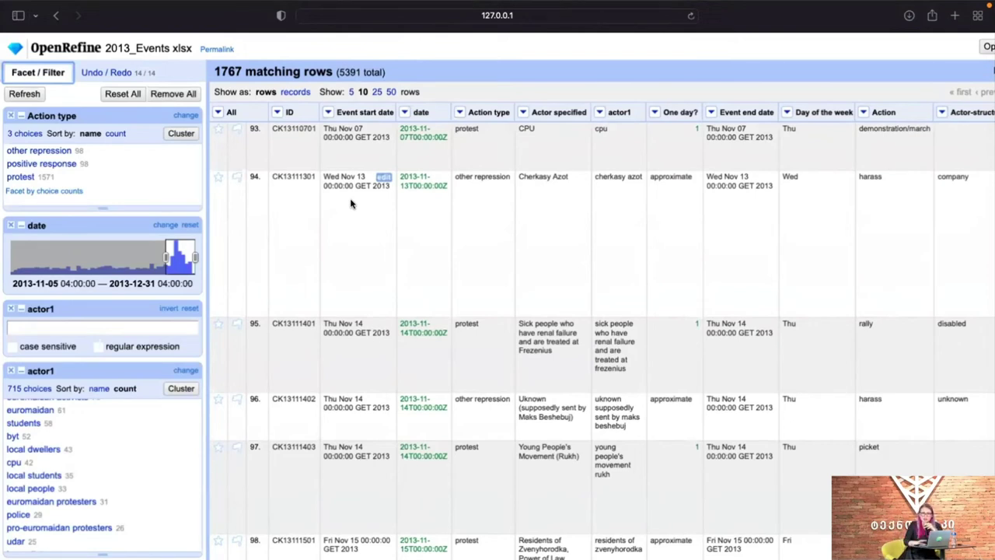
# Start another custom transform on actor1, reuse the or(value.contains(...)) expression for udar, svoboda, byt and cpu, and preview it
pyautogui.click(599, 112)
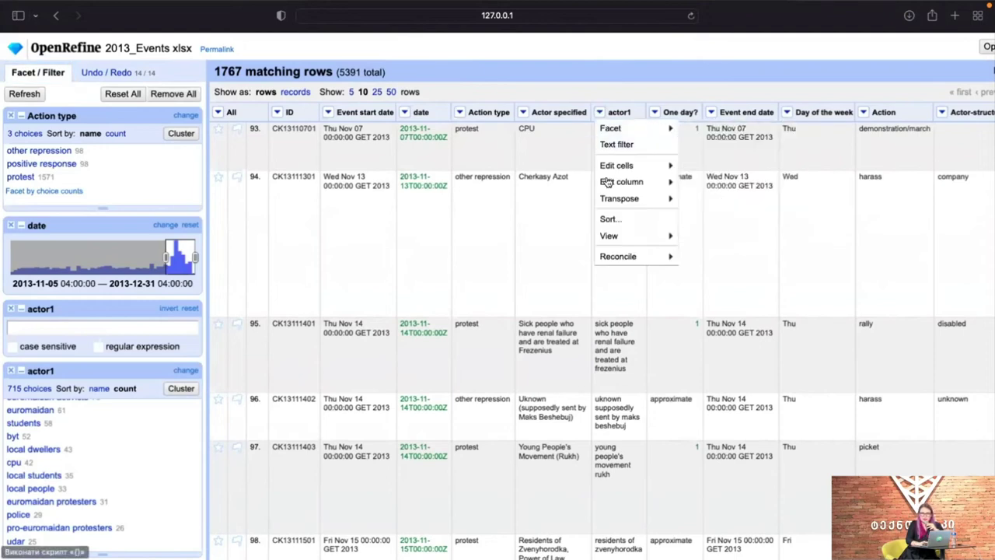
pyautogui.moveTo(629, 165)
pyautogui.click(699, 166)
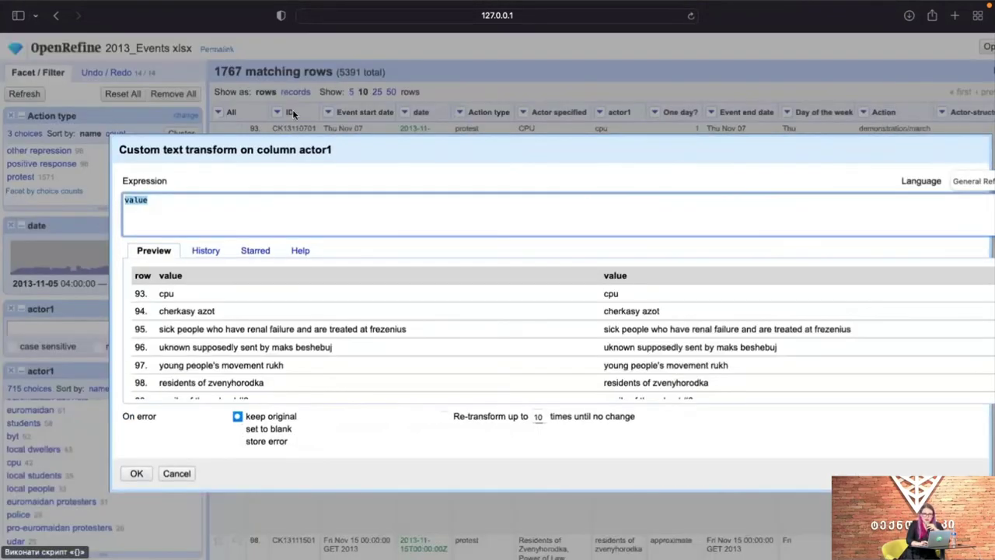
pyautogui.click(205, 251)
pyautogui.scroll(-2, 208, 327)
pyautogui.click(165, 323)
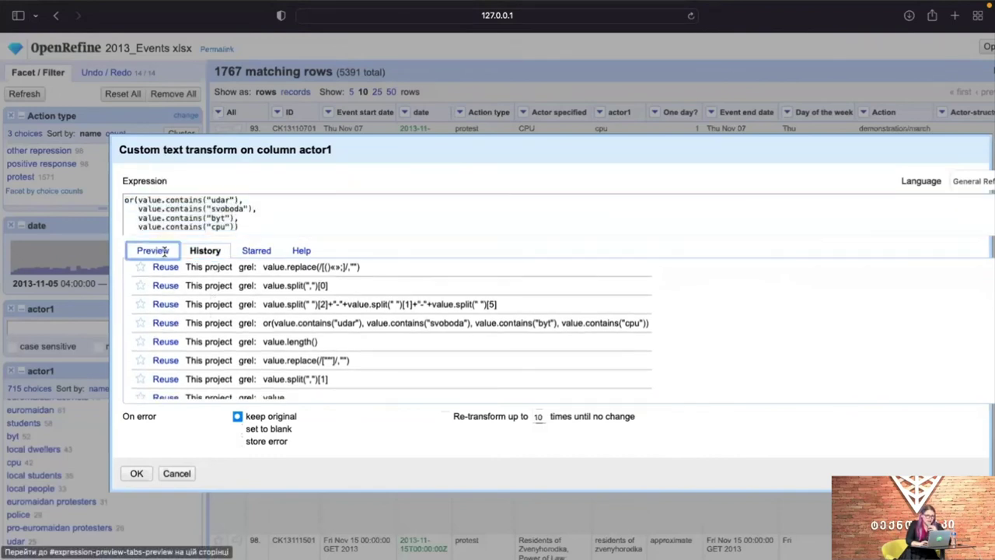
pyautogui.click(164, 252)
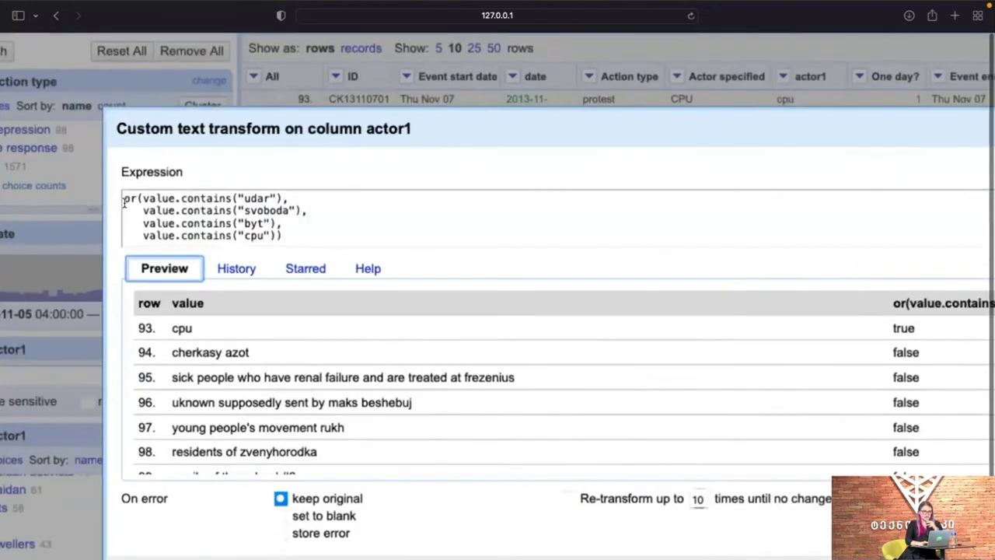
# Examine the or function, the value.contains calls and the party names in the expression
pyautogui.doubleClick(128, 199)
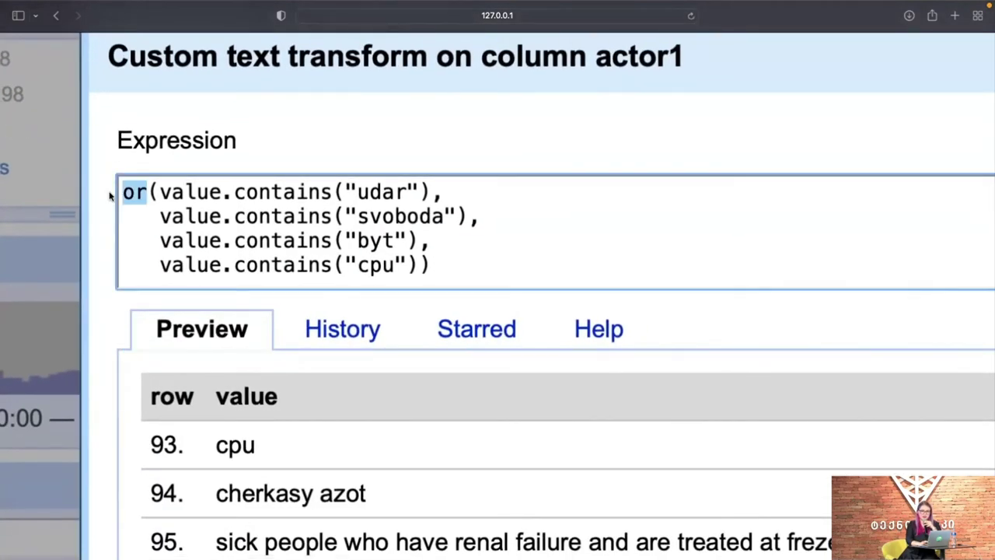
pyautogui.click(174, 192)
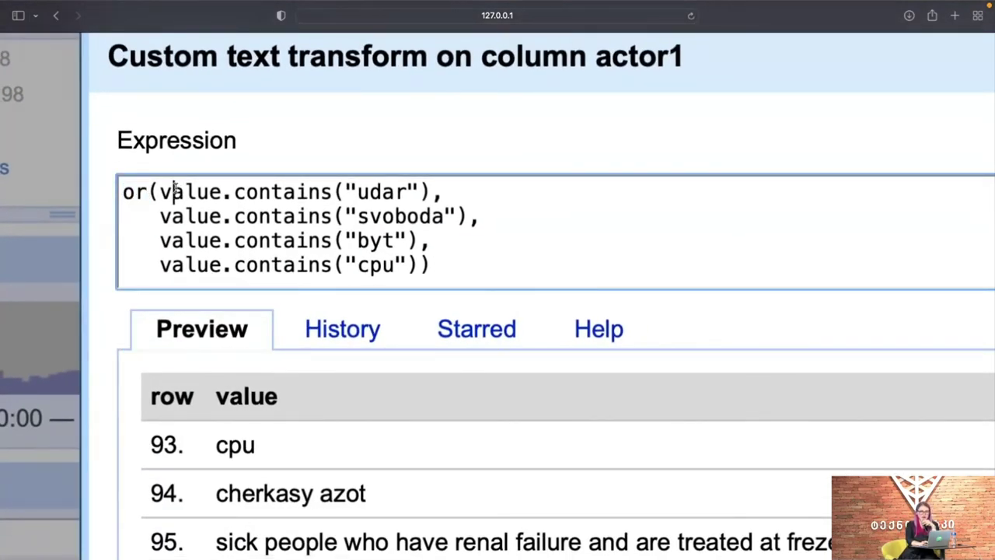
pyautogui.doubleClick(289, 192)
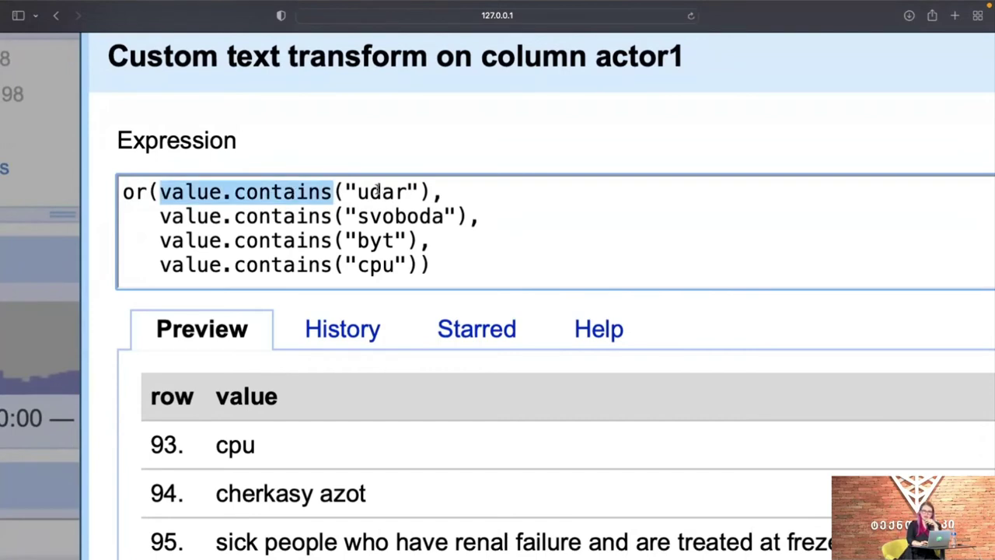
pyautogui.click(377, 191)
pyautogui.click(371, 240)
pyautogui.click(381, 265)
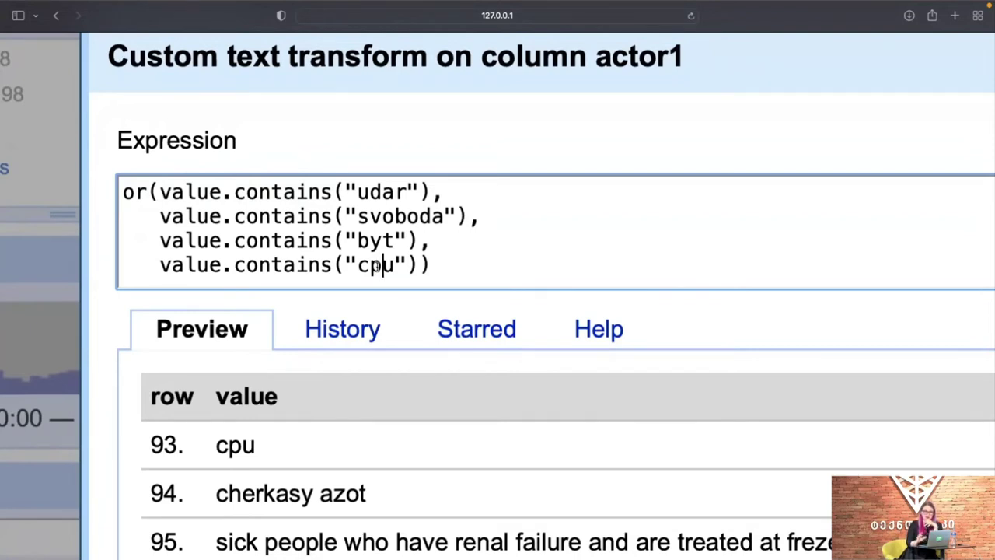
# Cancel the custom transform on actor1 and switch to the presentation's slide on regular expressions
pyautogui.click(420, 264)
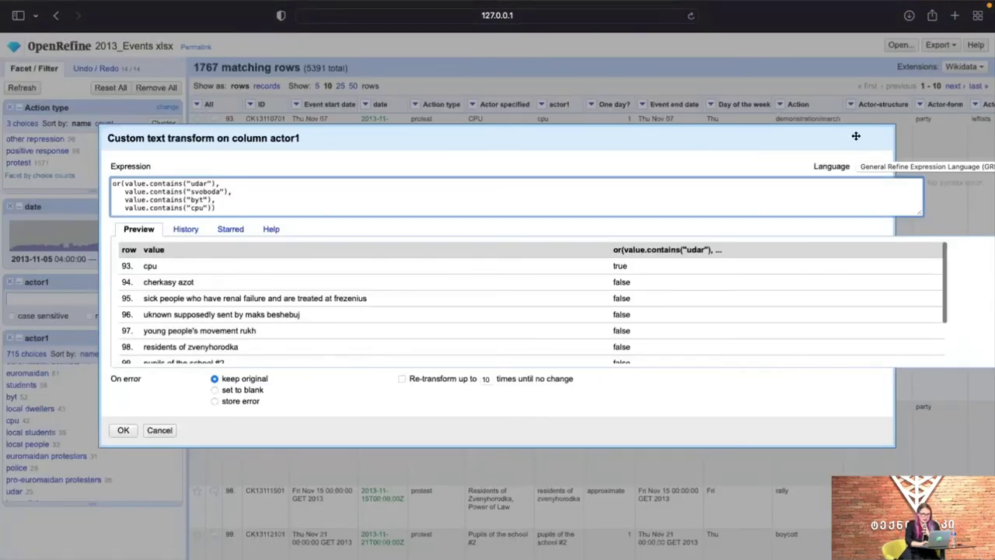
pyautogui.click(160, 430)
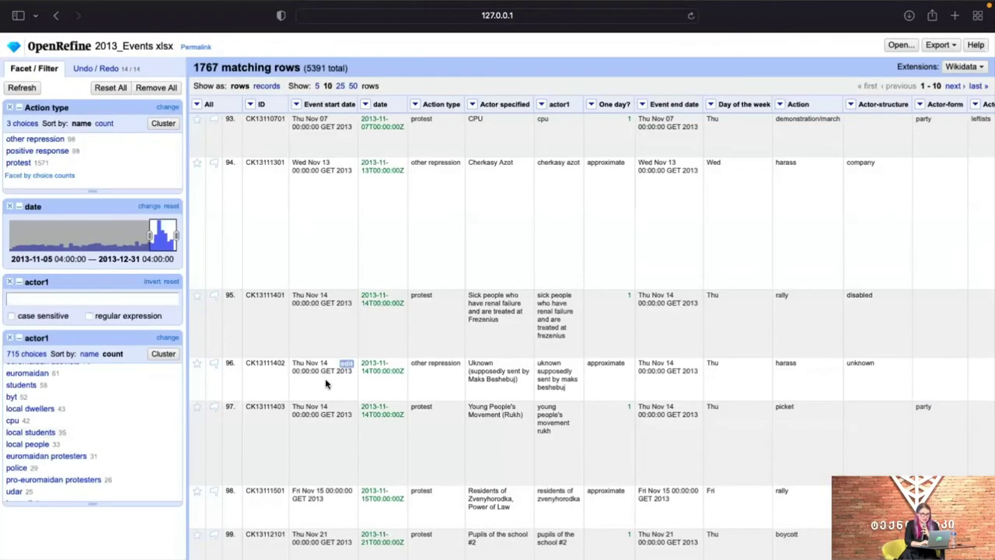
pyautogui.hotkey('ctrl', 'Left')
pyautogui.hotkey('ctrl', 'Left')
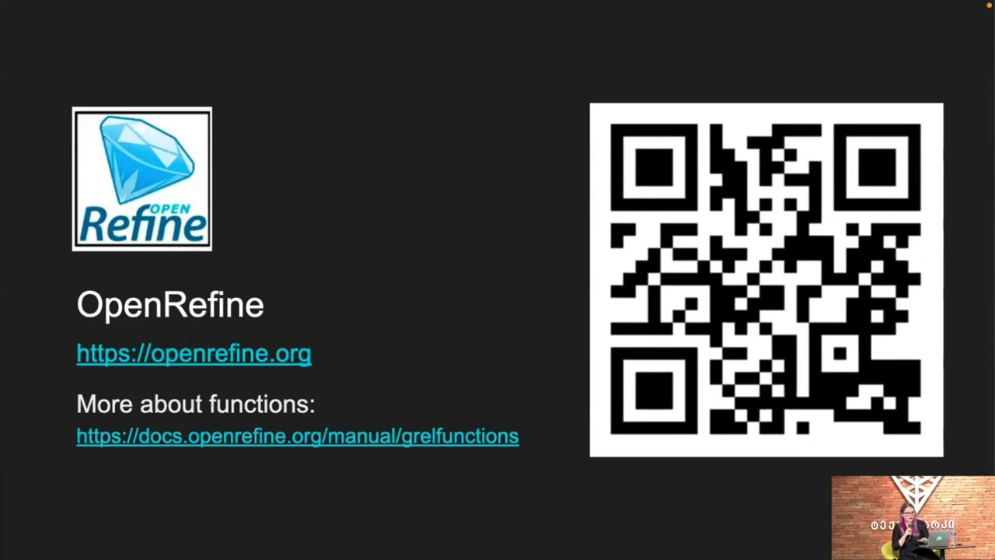
pyautogui.press('Right')
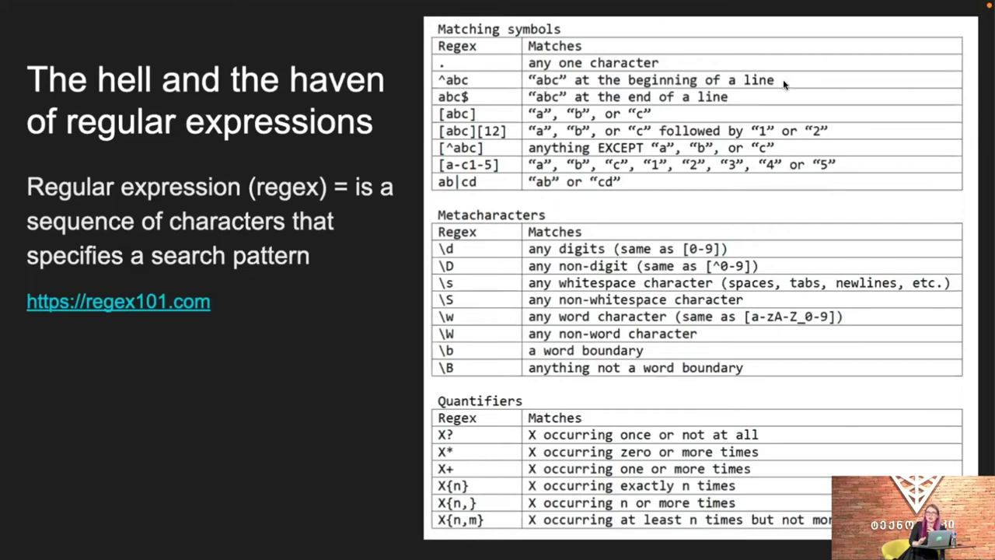
# Return to the 2013_Events project in OpenRefine and examine the Event start date values, consulting the regular expressions slide
pyautogui.hotkey('ctrl', 'Right')
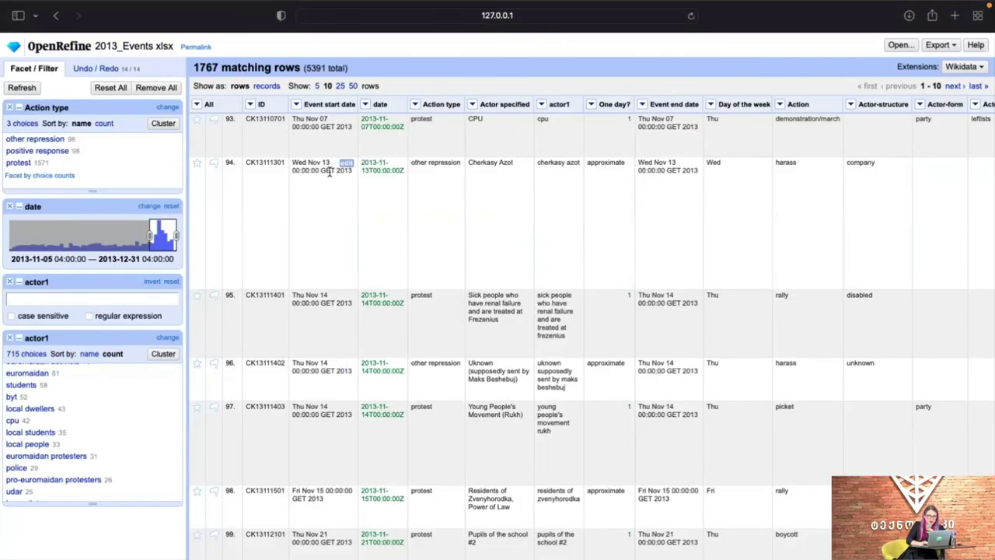
pyautogui.scroll(5, 335, 173)
pyautogui.scroll(2, 318, 178)
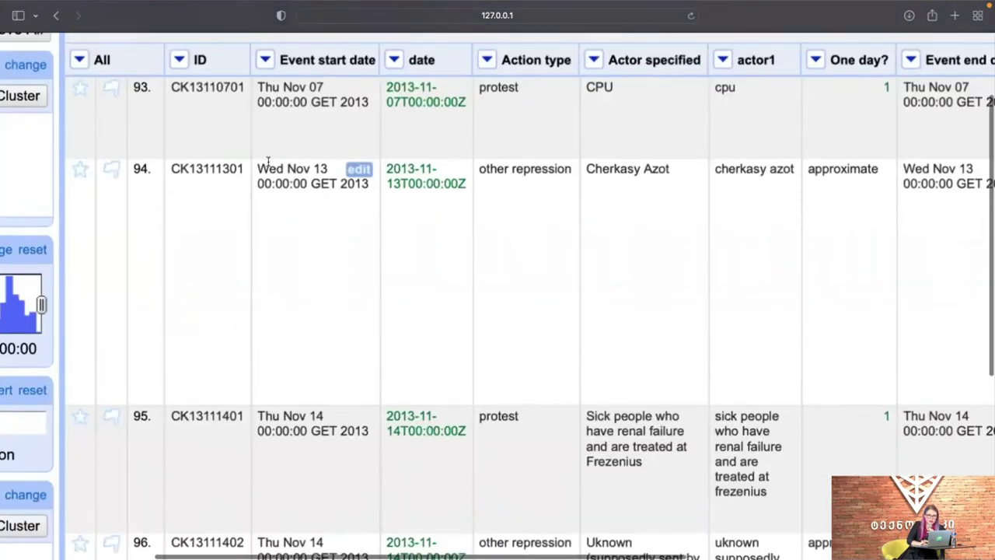
pyautogui.scroll(3, 310, 167)
pyautogui.doubleClick(267, 159)
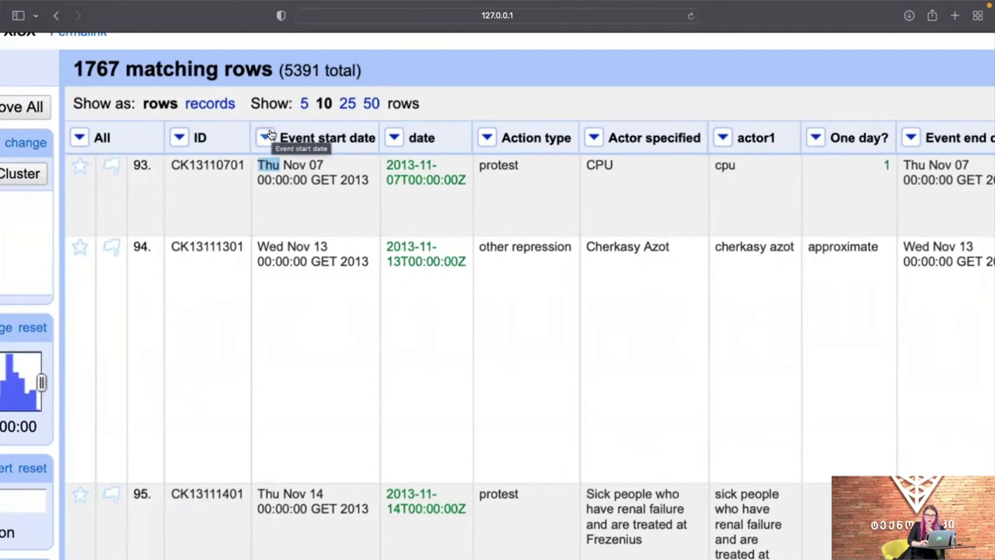
pyautogui.hotkey('ctrl', 'Left')
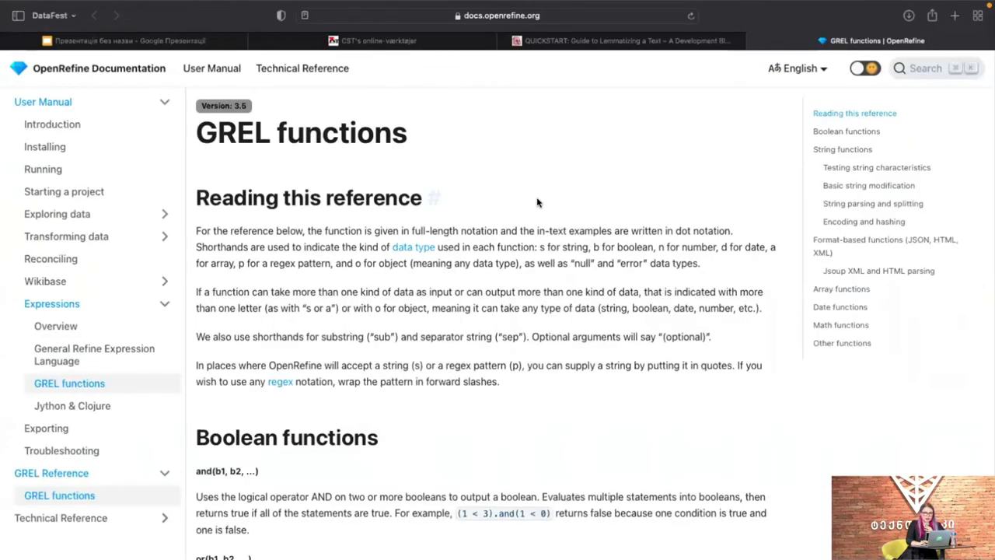
pyautogui.hotkey('ctrl', 'Right')
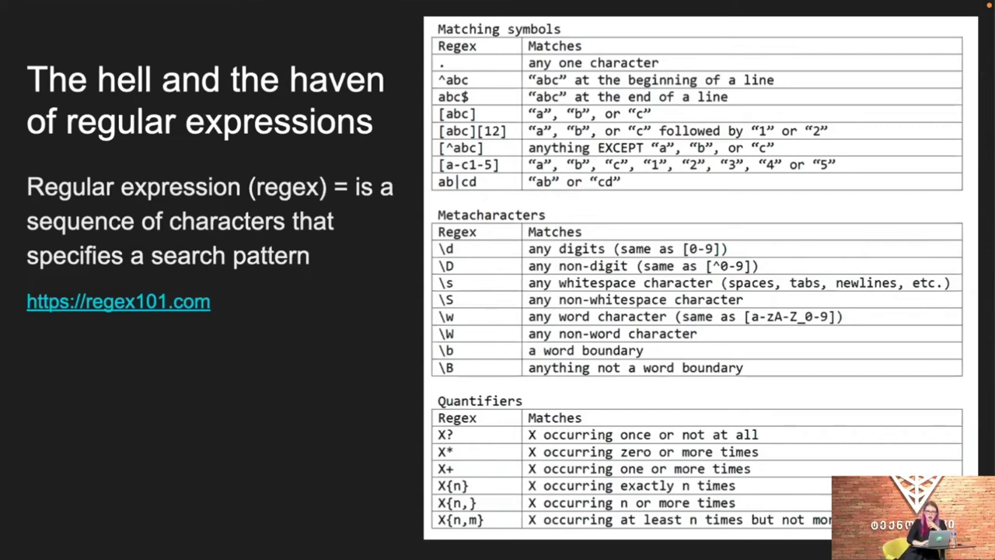
pyautogui.hotkey('ctrl', 'Right')
pyautogui.hotkey('ctrl', 'Right')
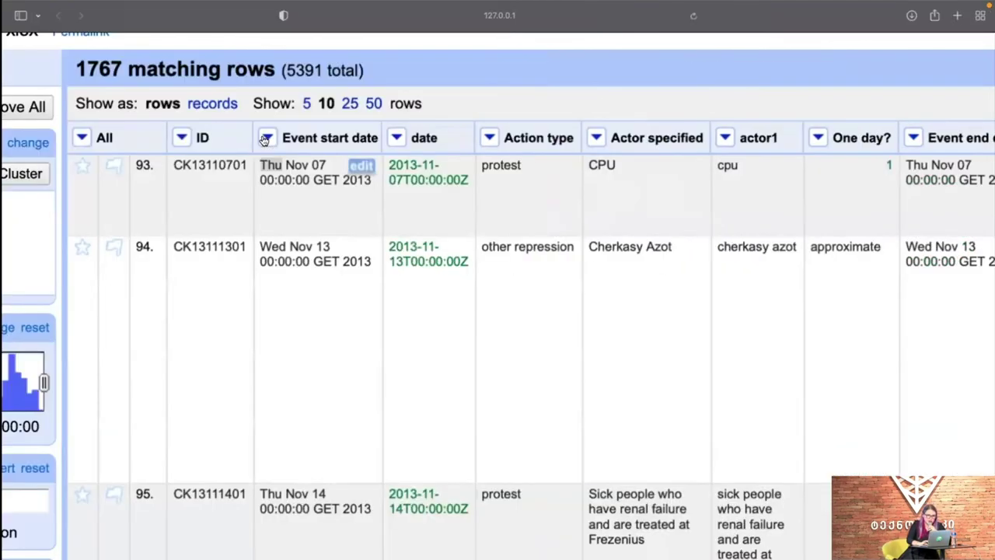
# Start a custom text transform on Event start date and reuse the earlier expression value.replace(/[()«»;]/,"")
pyautogui.click(265, 138)
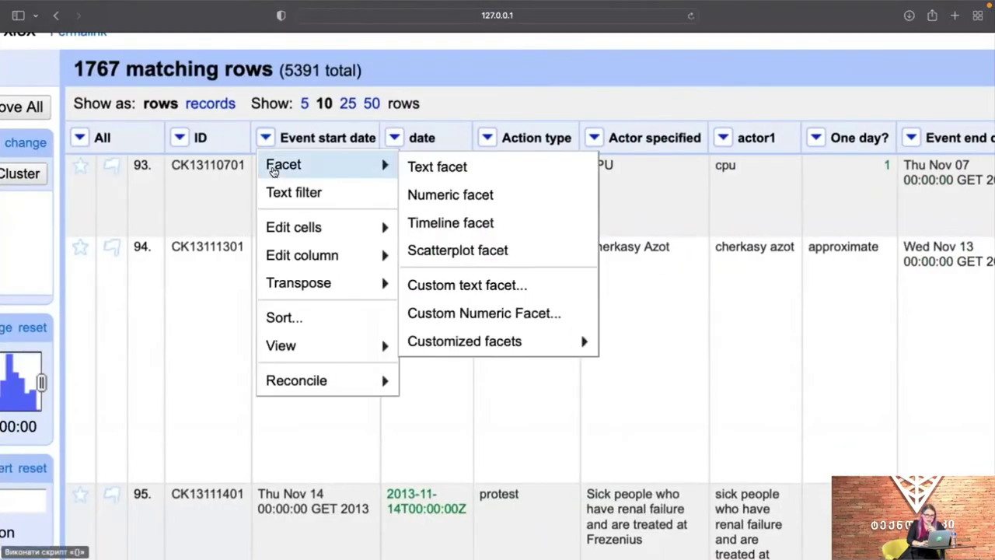
pyautogui.moveTo(293, 227)
pyautogui.click(443, 229)
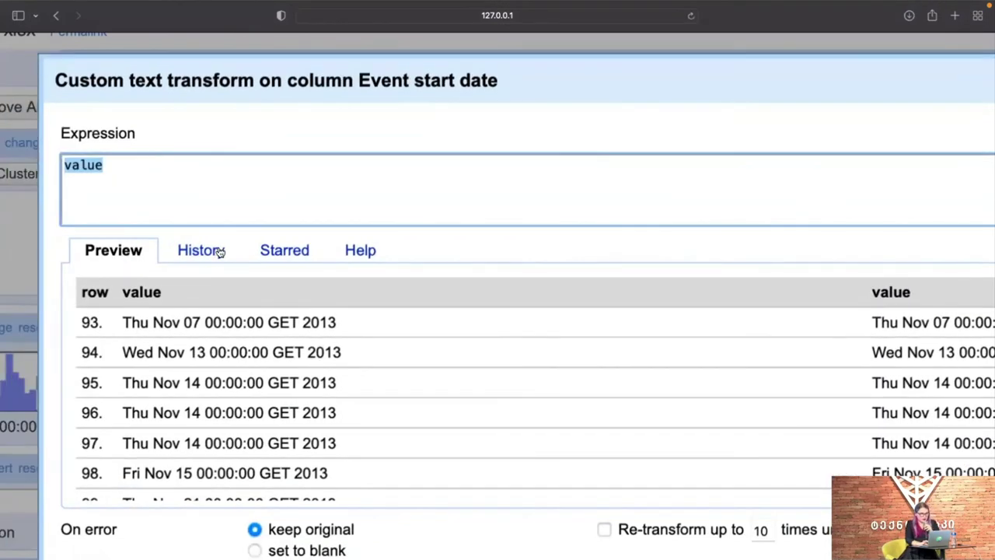
pyautogui.click(220, 252)
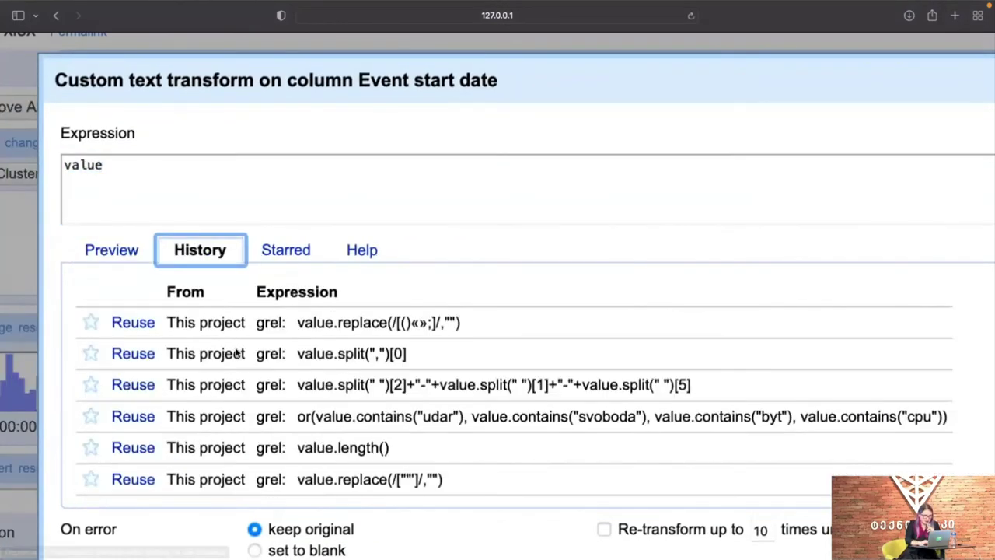
pyautogui.scroll(-1, 237, 354)
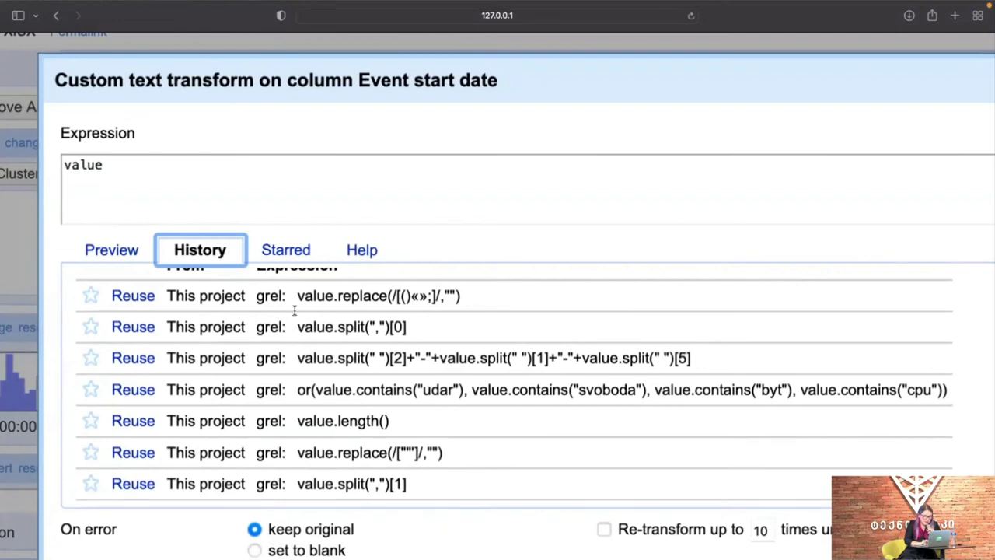
pyautogui.click(122, 298)
pyautogui.click(141, 164)
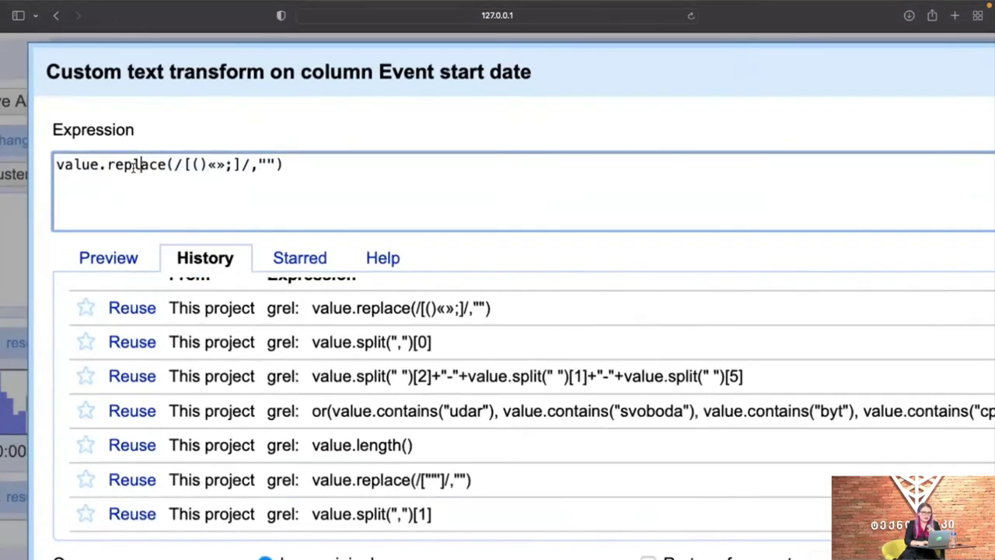
pyautogui.scroll(5, 133, 167)
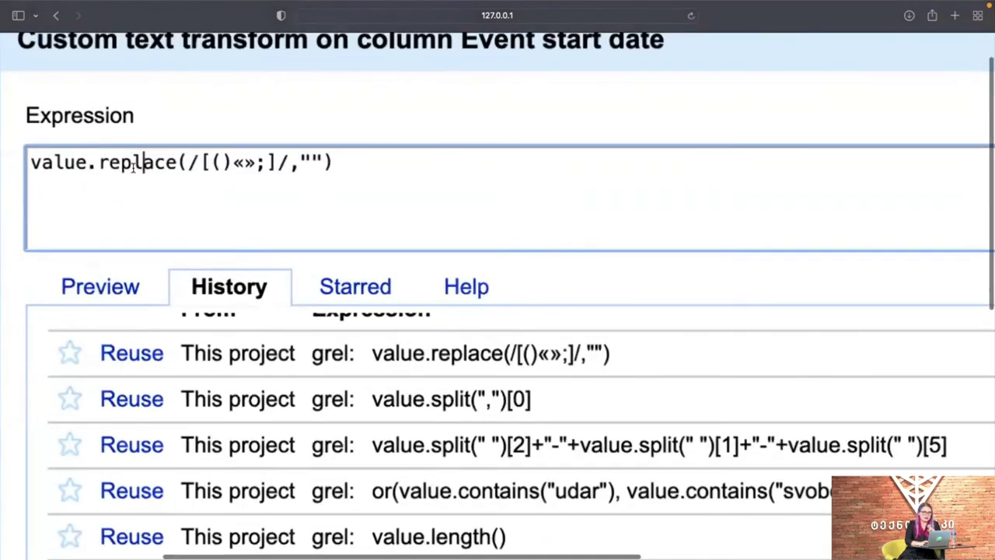
# Replace the characters inside the expression's square brackets with A-Za-z and check the preview of the Event start date values
pyautogui.doubleClick(210, 160)
pyautogui.doubleClick(283, 161)
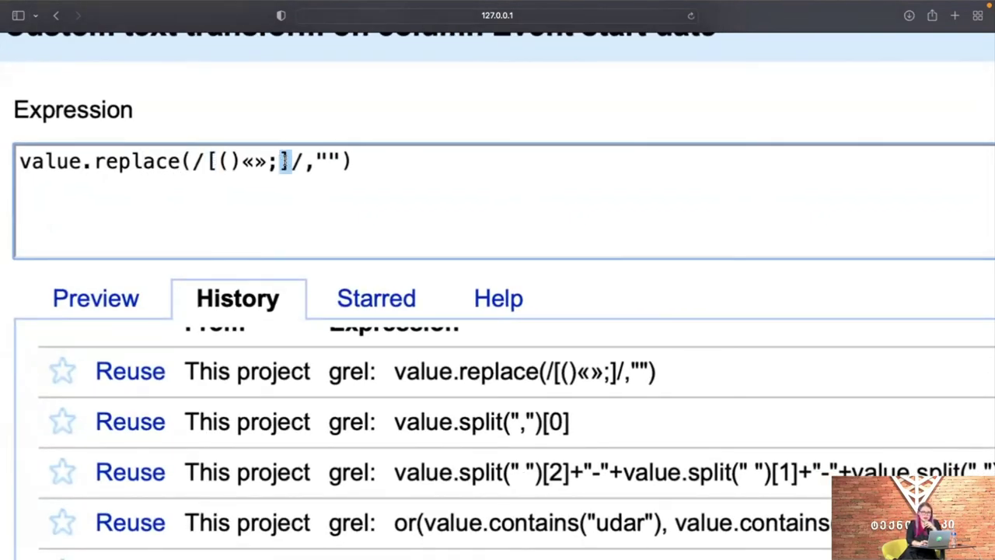
pyautogui.click(273, 161)
pyautogui.moveTo(273, 161); pyautogui.dragTo(220, 159)
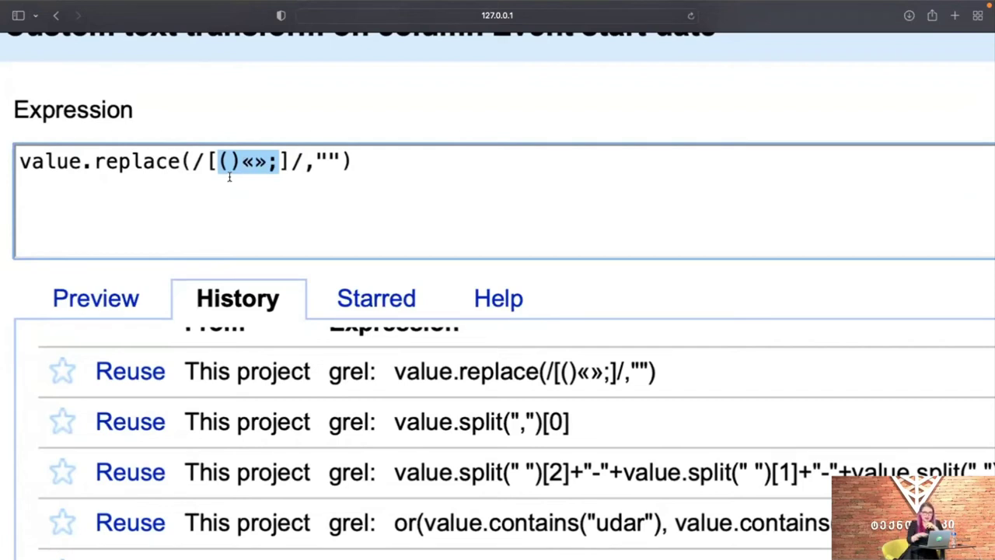
pyautogui.write('A-')
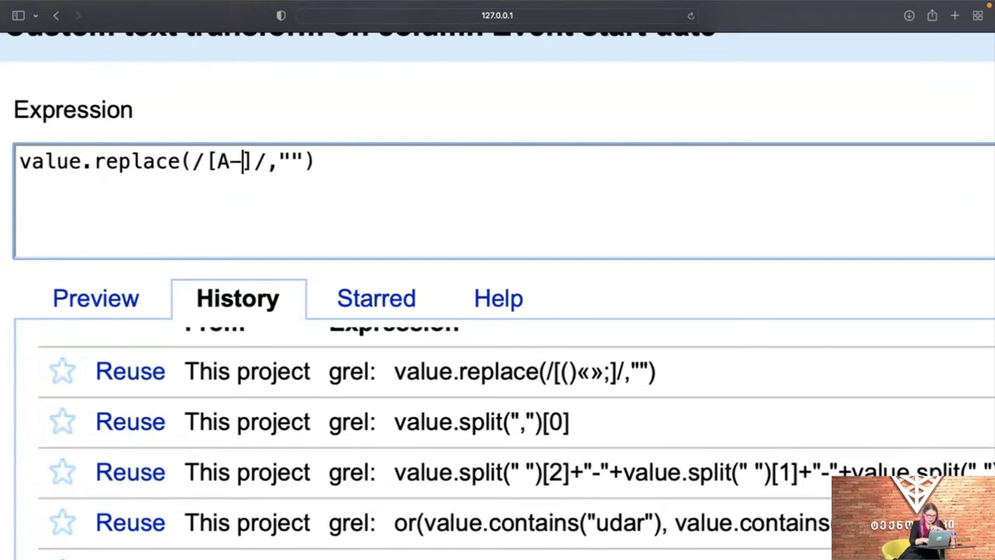
pyautogui.write('Za-z')
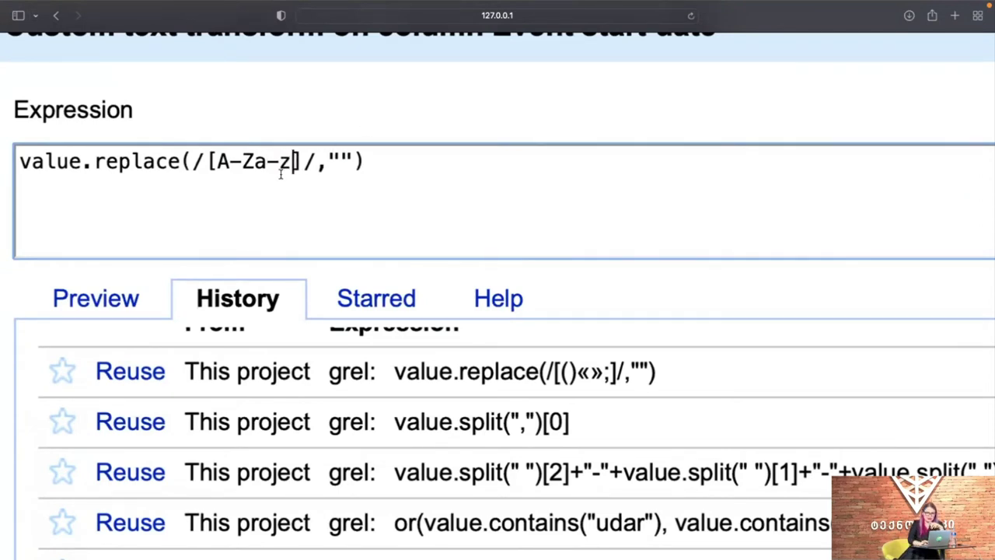
pyautogui.click(105, 297)
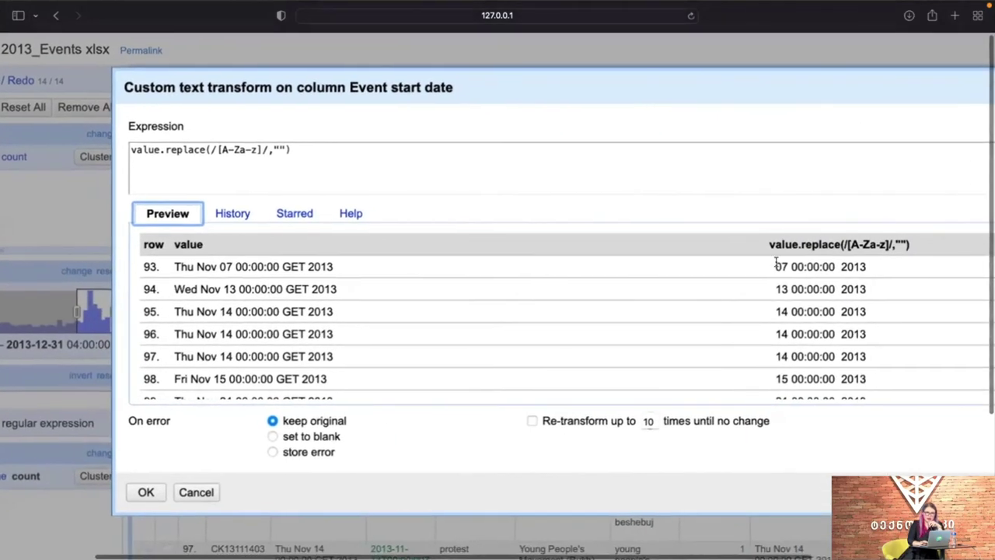
pyautogui.moveTo(764, 267); pyautogui.dragTo(879, 271)
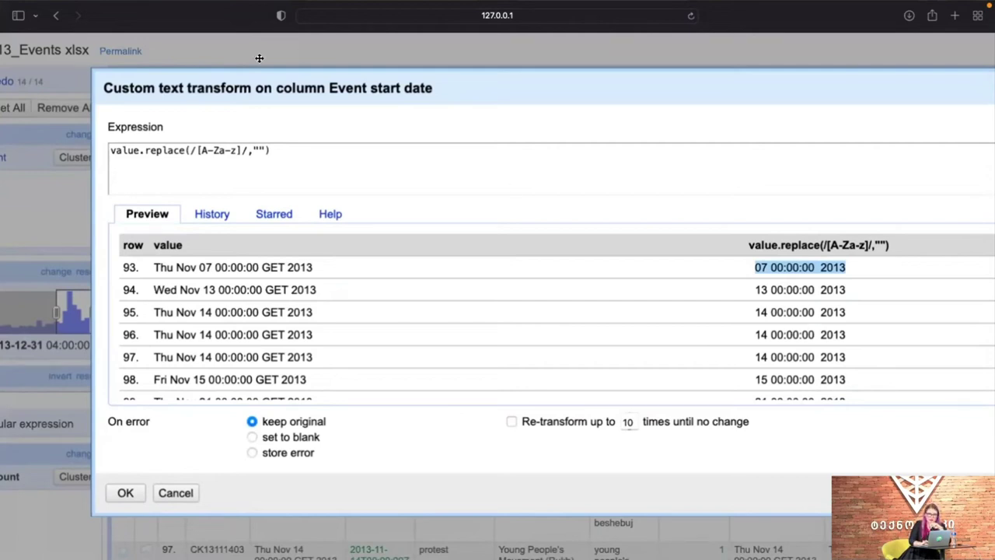
# Look up the digit metacharacter on the regex slide, change the bracketed pattern to \d and check the preview
pyautogui.moveTo(200, 150); pyautogui.dragTo(234, 152)
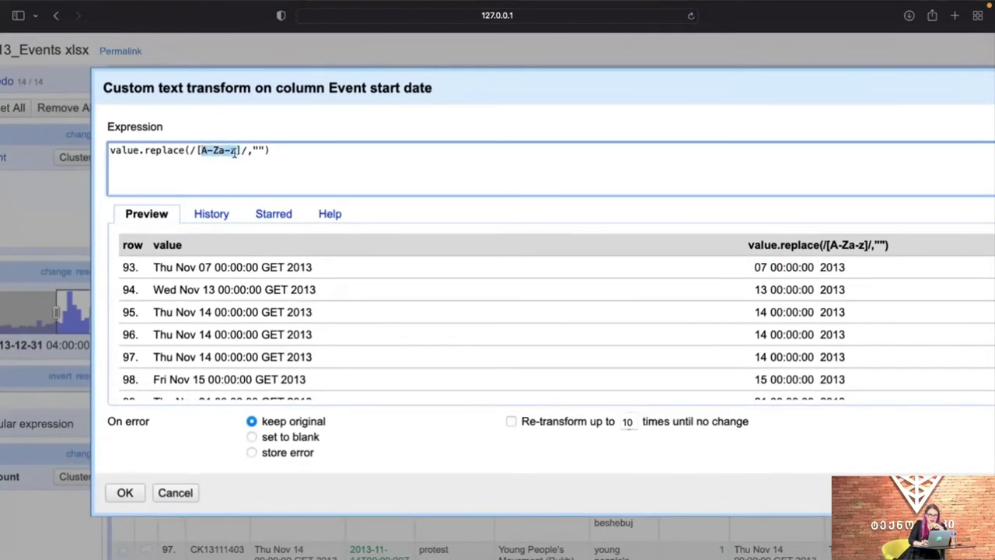
pyautogui.press('BackSpace')
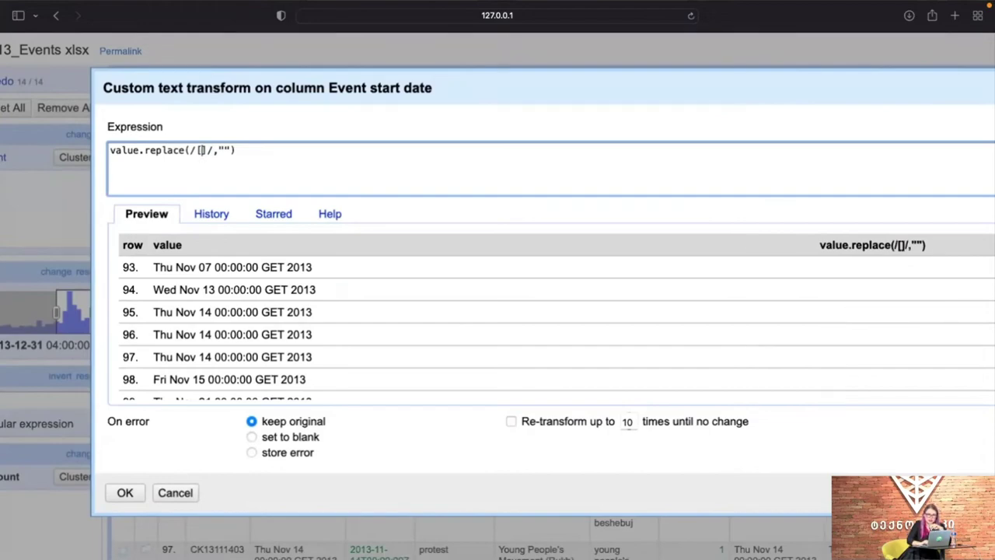
pyautogui.hotkey('ctrl', 'Left')
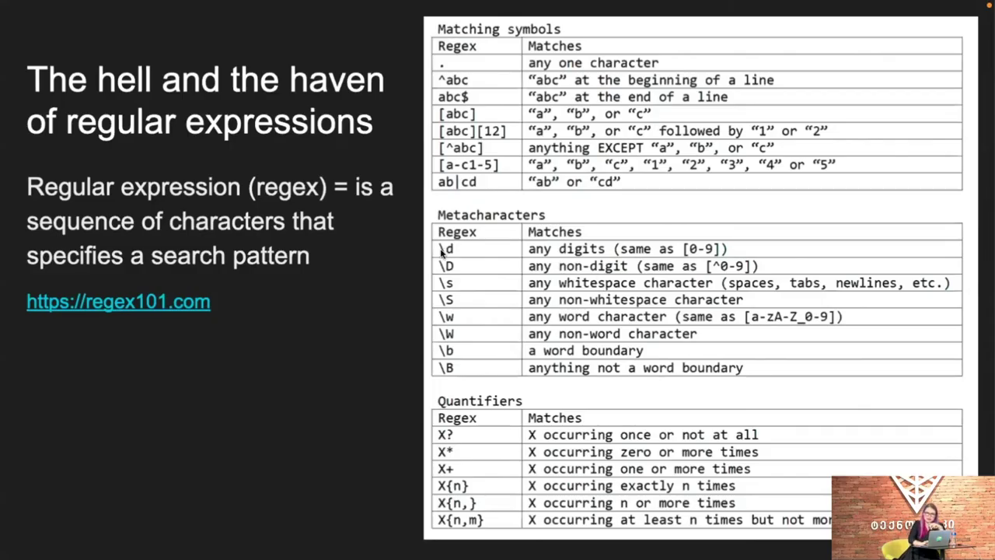
pyautogui.hotkey('ctrl', 'Right')
pyautogui.hotkey('ctrl', 'Right')
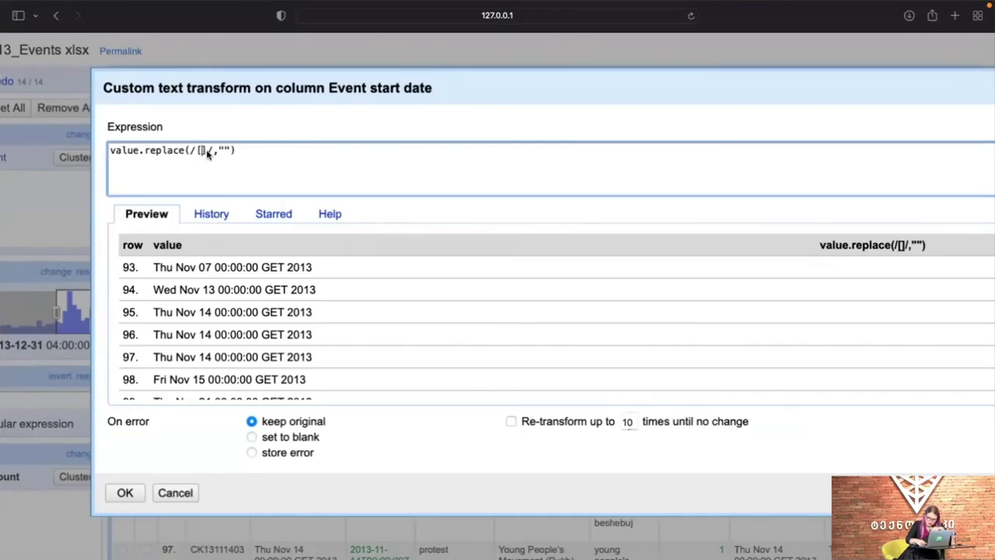
pyautogui.write('\\d')
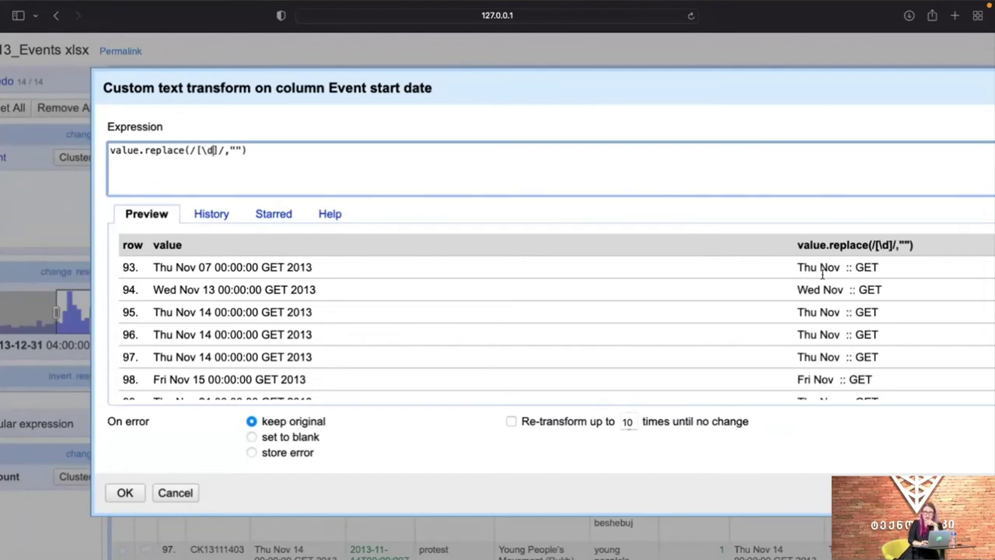
pyautogui.moveTo(798, 268)
pyautogui.mouseDown()
pyautogui.moveTo(883, 268)
pyautogui.moveTo(792, 263)
pyautogui.mouseUp()
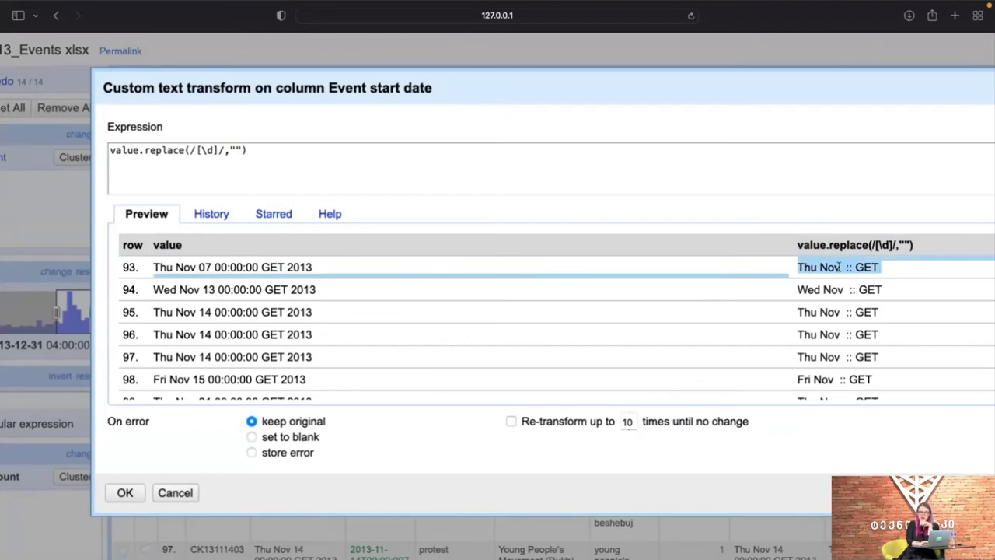
# Change the bracketed pattern to \D to preview removing every non-digit character
pyautogui.click(213, 150)
pyautogui.press('BackSpace')
pyautogui.write('D')
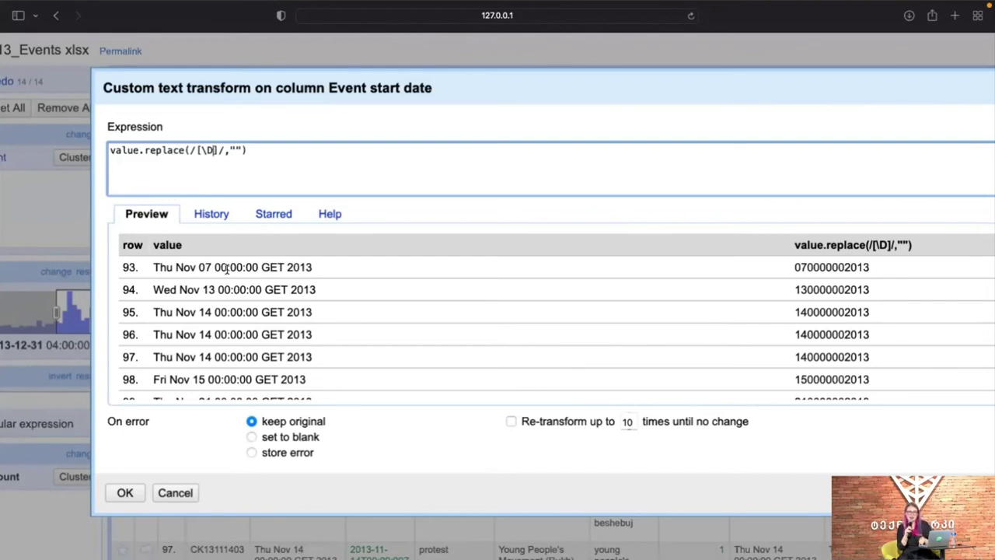
# Switch to the presentation and advance to the Yoshikoder slide
pyautogui.hotkey('ctrl', 'Left')
pyautogui.hotkey('ctrl', 'Left')
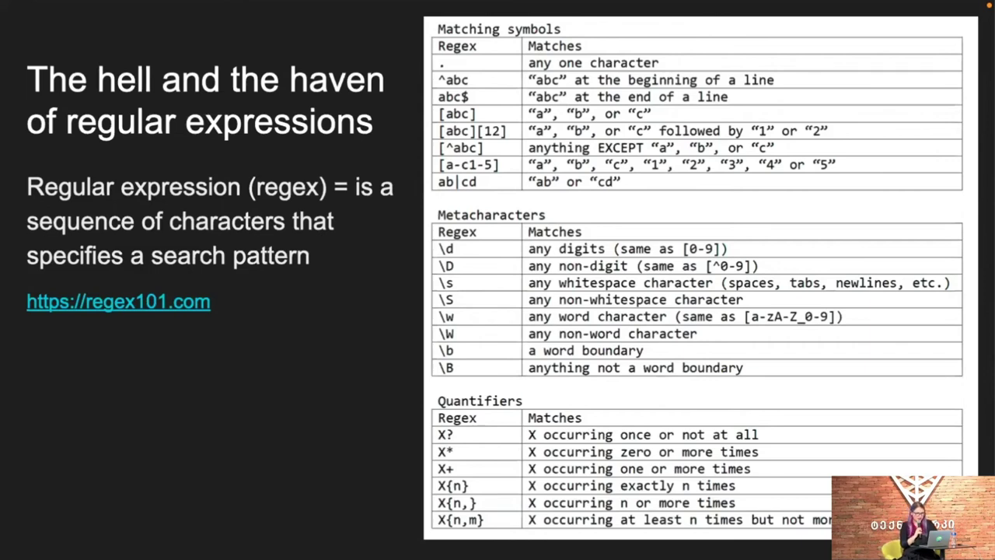
pyautogui.press('Right')
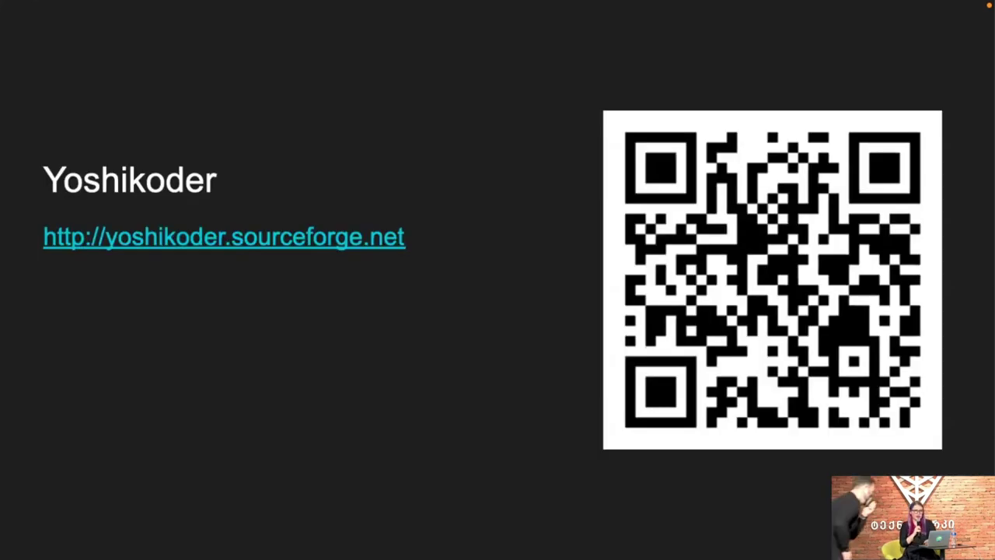
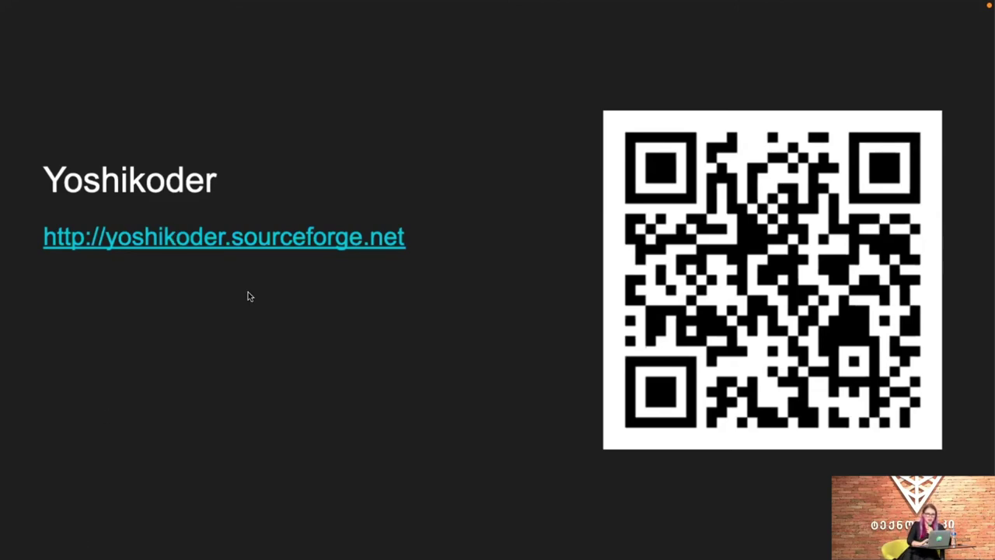
# Switch to the desktop, launch Yoshikoder and enlarge its project window to fill the screen
pyautogui.hotkey('ctrl', 'Left')
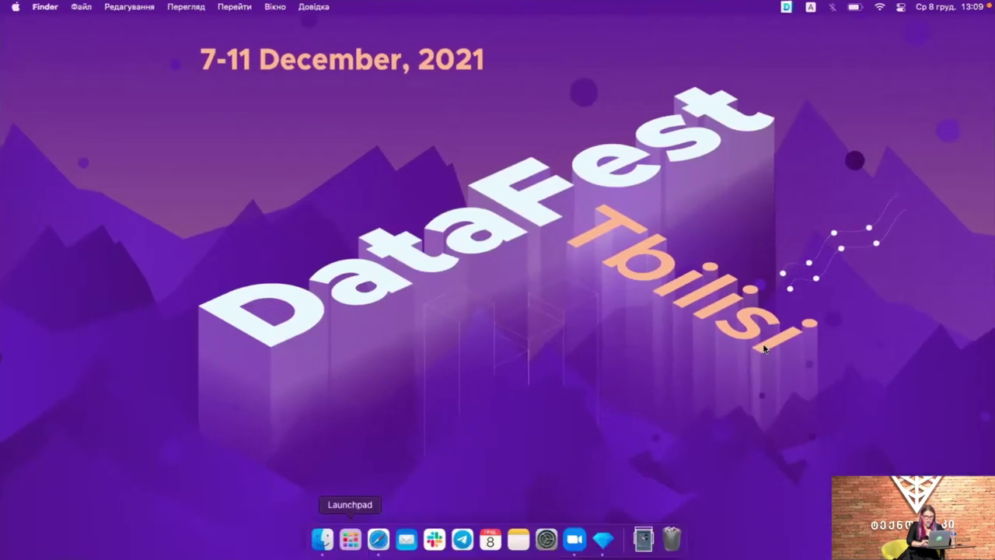
pyautogui.click(349, 540)
pyautogui.click(736, 342)
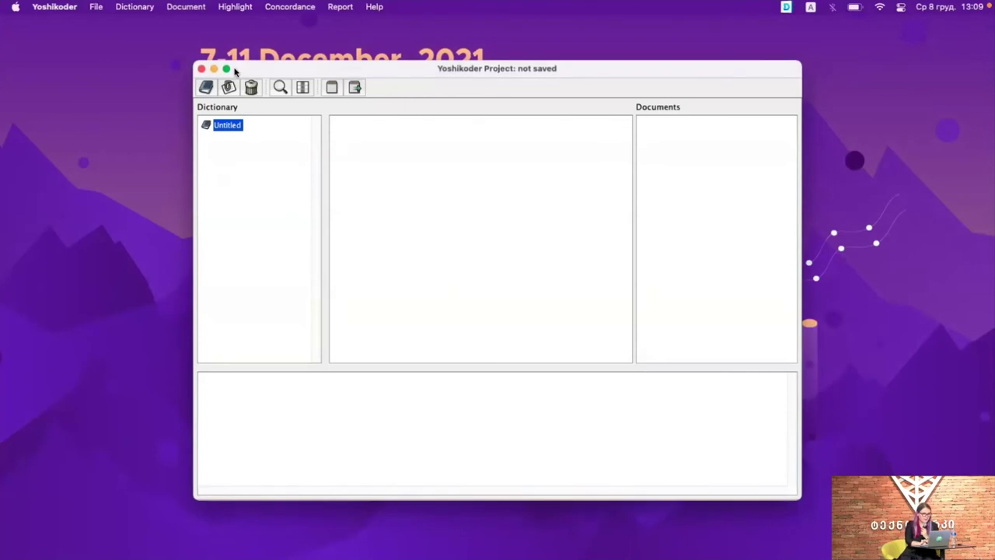
pyautogui.click(225, 68)
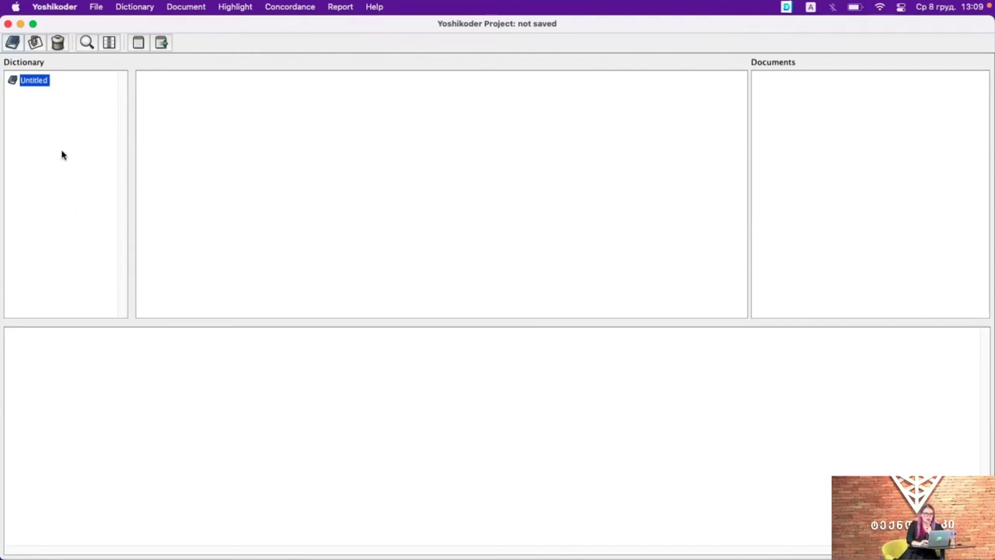
# Add all the text files from the txt folder on the Desktop to the project's documents
pyautogui.click(841, 185)
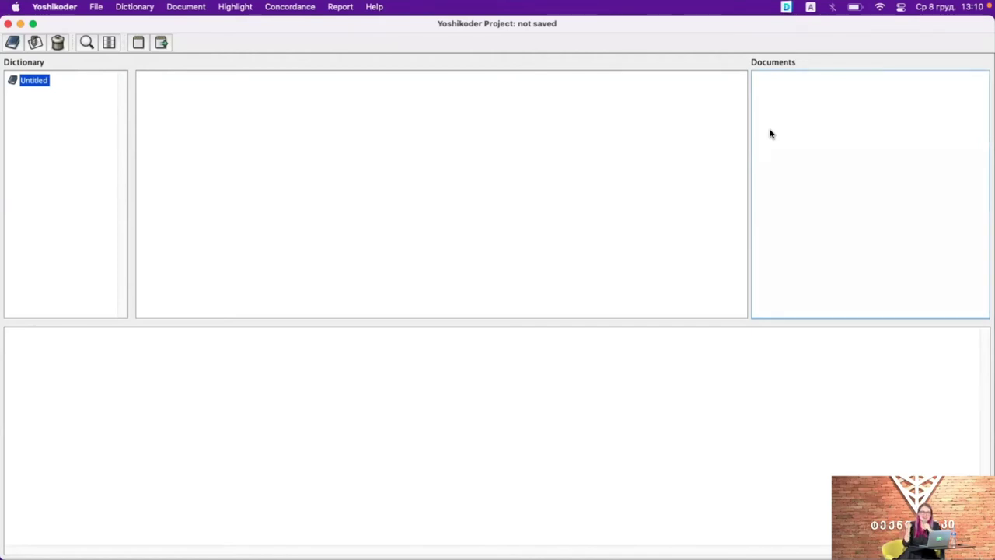
pyautogui.click(185, 7)
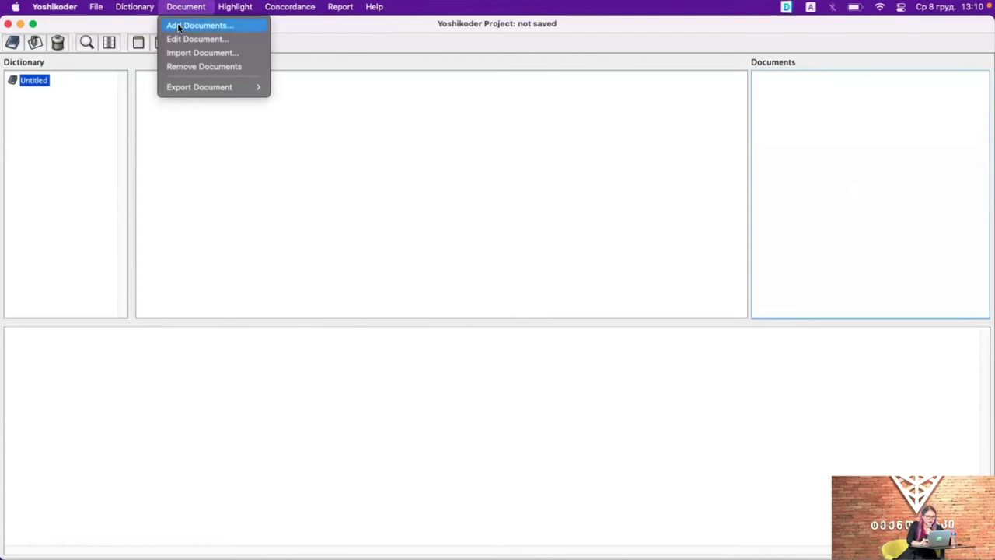
pyautogui.click(178, 26)
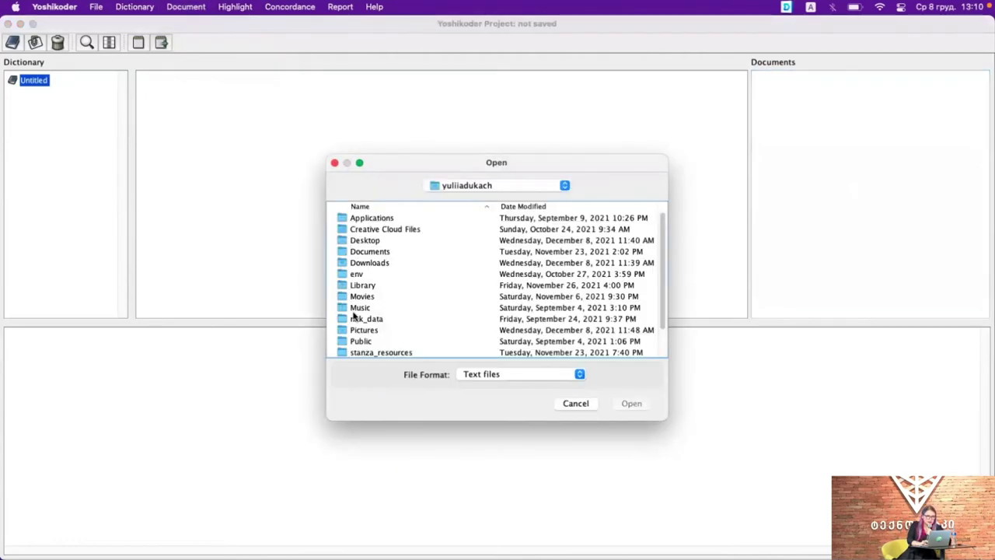
pyautogui.click(365, 254)
pyautogui.click(364, 241)
pyautogui.doubleClick(364, 241)
pyautogui.doubleClick(354, 230)
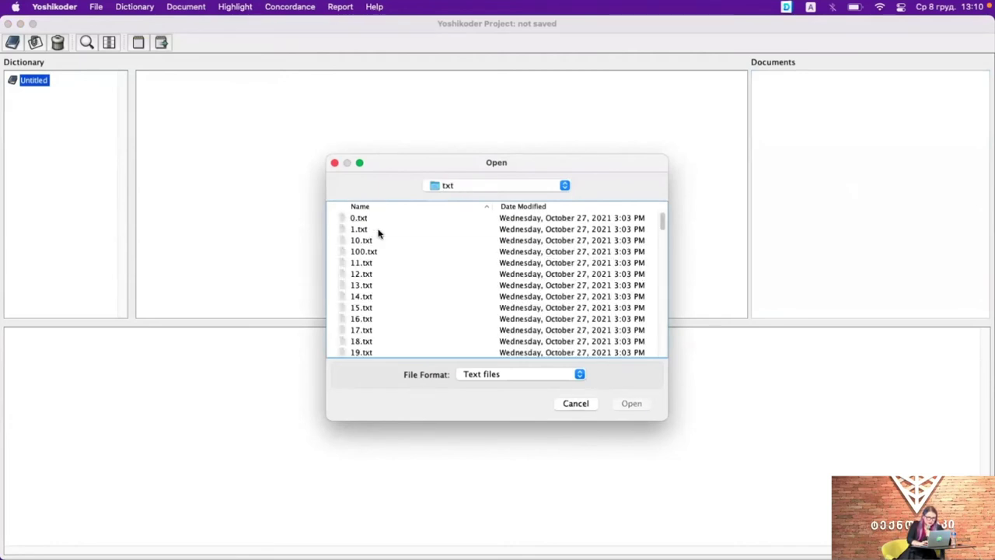
pyautogui.click(378, 230)
pyautogui.press('super+a')
pyautogui.scroll(-15, 378, 283)
pyautogui.click(630, 402)
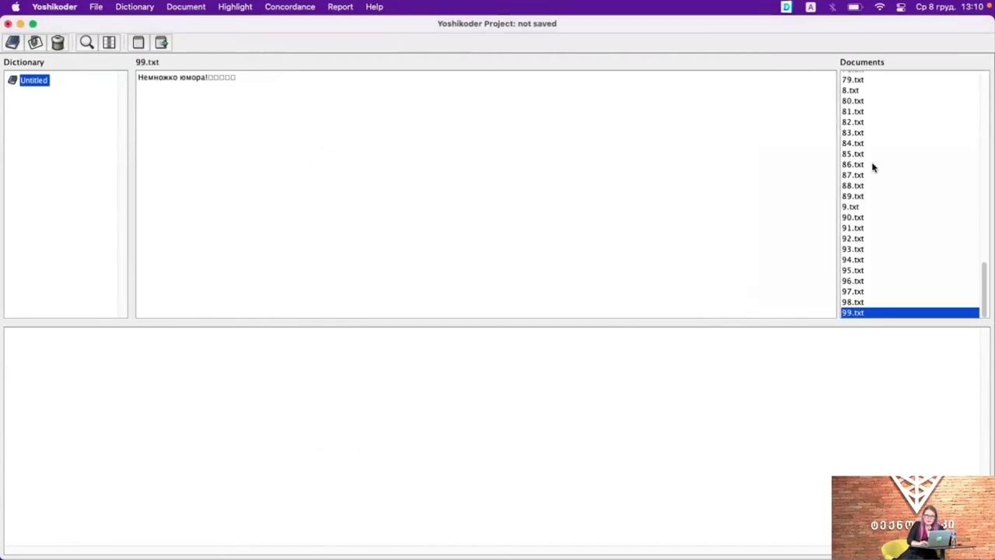
# Open 0.txt from the start of the document list and look over its text
pyautogui.scroll(20, 871, 167)
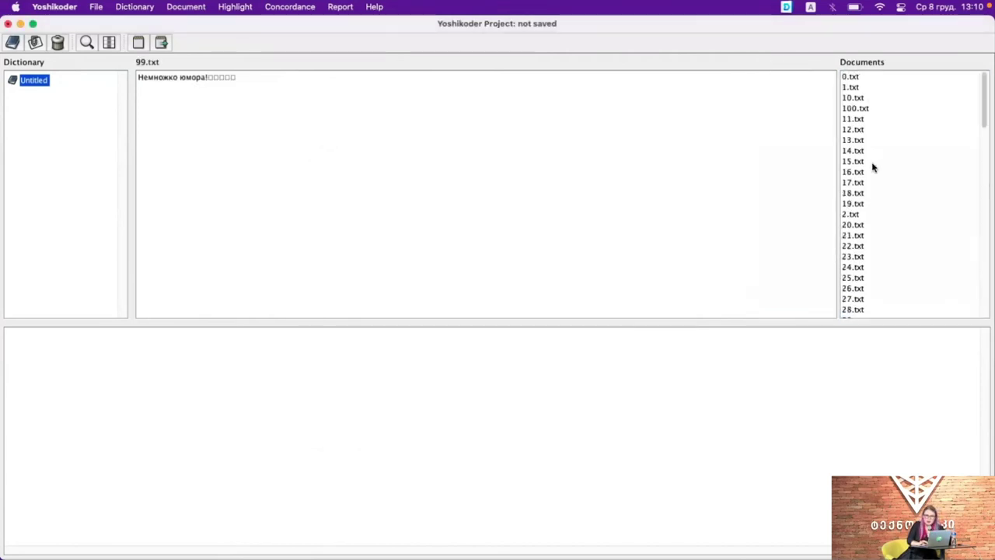
pyautogui.click(855, 76)
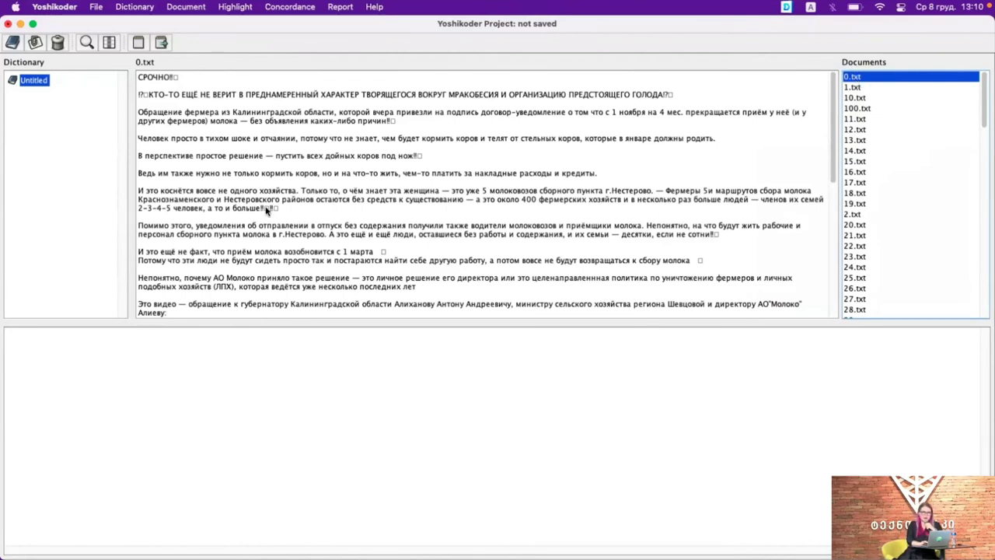
pyautogui.moveTo(138, 76); pyautogui.dragTo(223, 312)
pyautogui.click(199, 120)
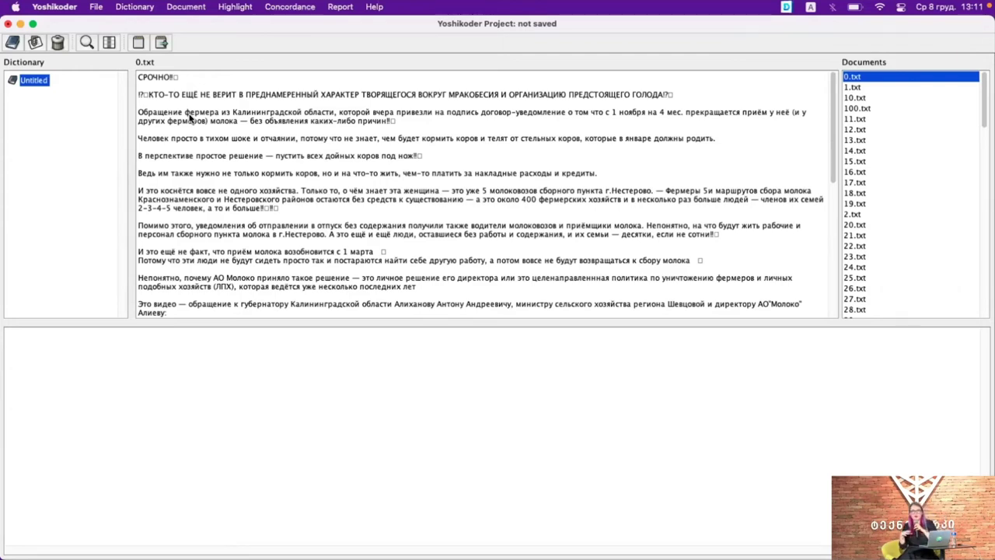
# Add a new category named COVID to the untitled dictionary
pyautogui.click(11, 42)
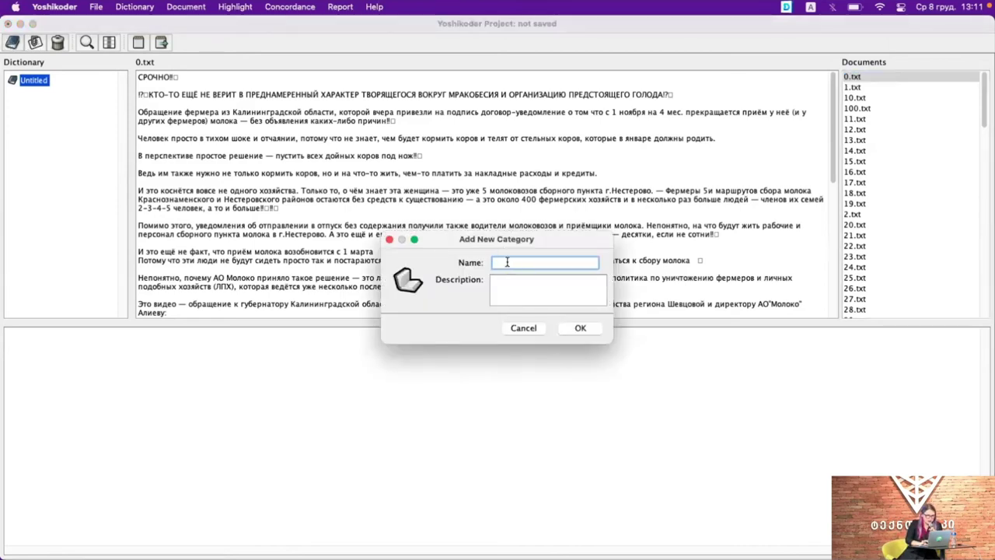
pyautogui.write('CO')
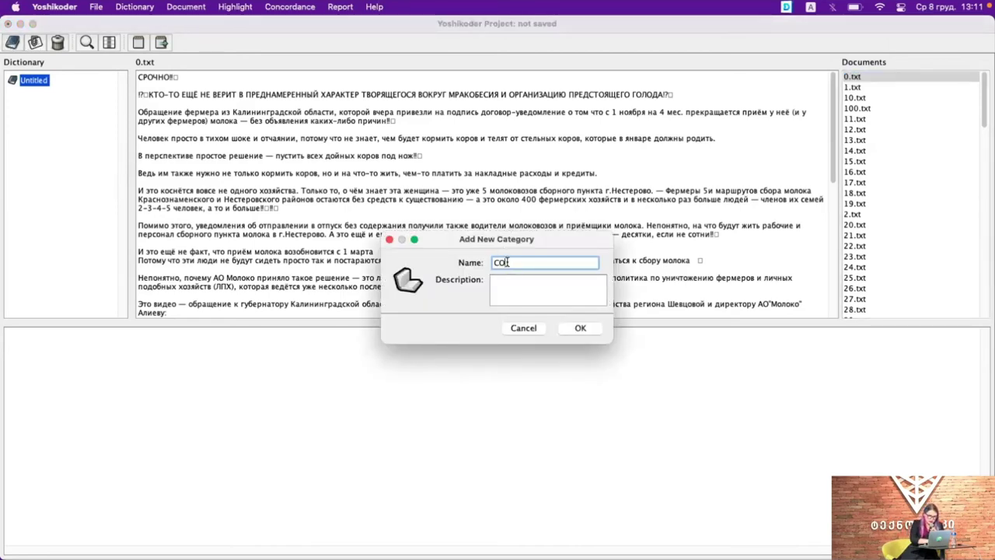
pyautogui.write('VID')
pyautogui.click(580, 327)
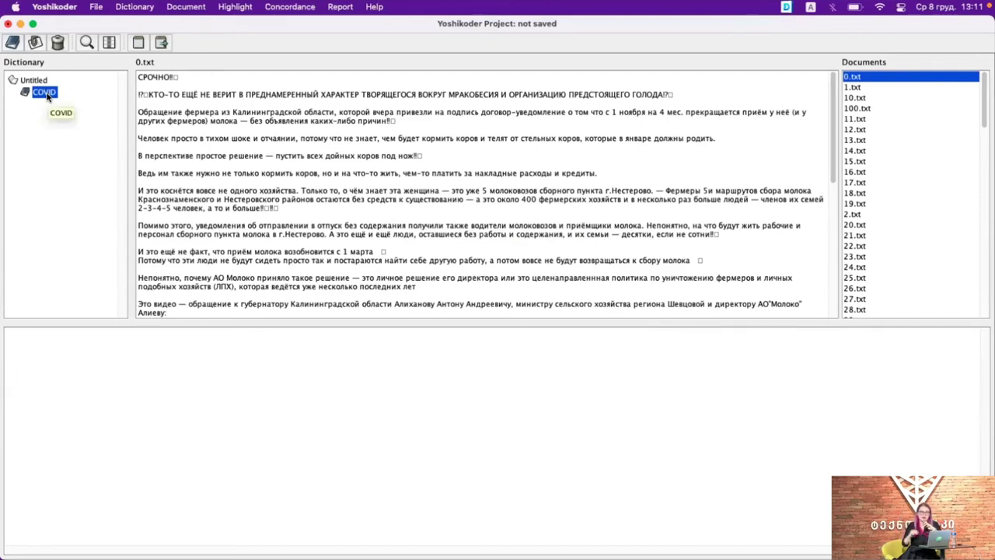
# Add the pattern covid to the COVID category and expand the category to show it
pyautogui.click(35, 42)
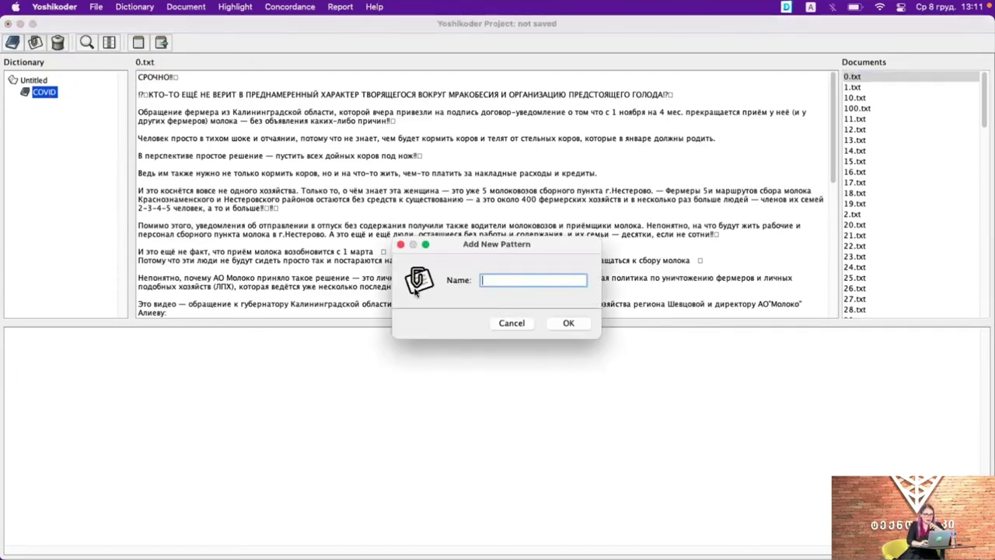
pyautogui.write('covid')
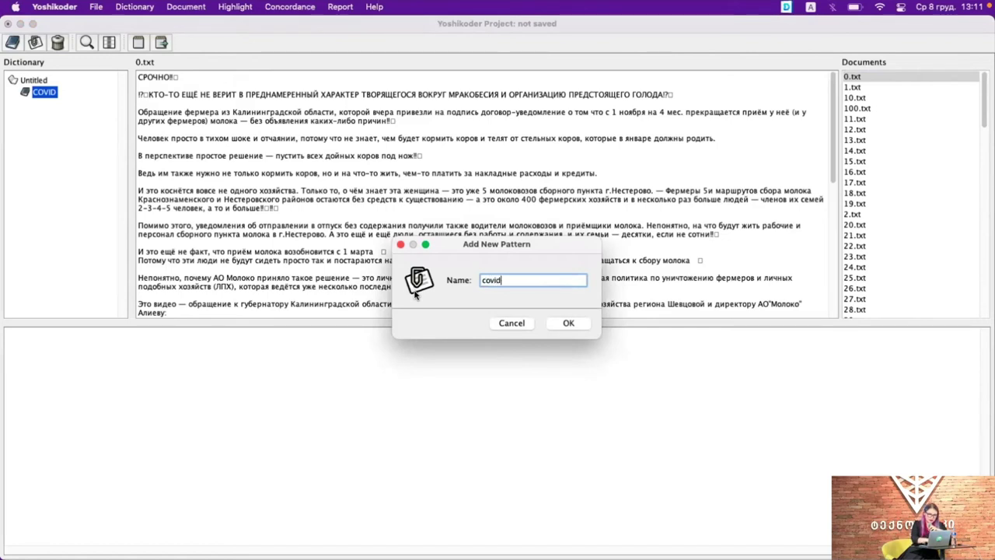
pyautogui.click(572, 324)
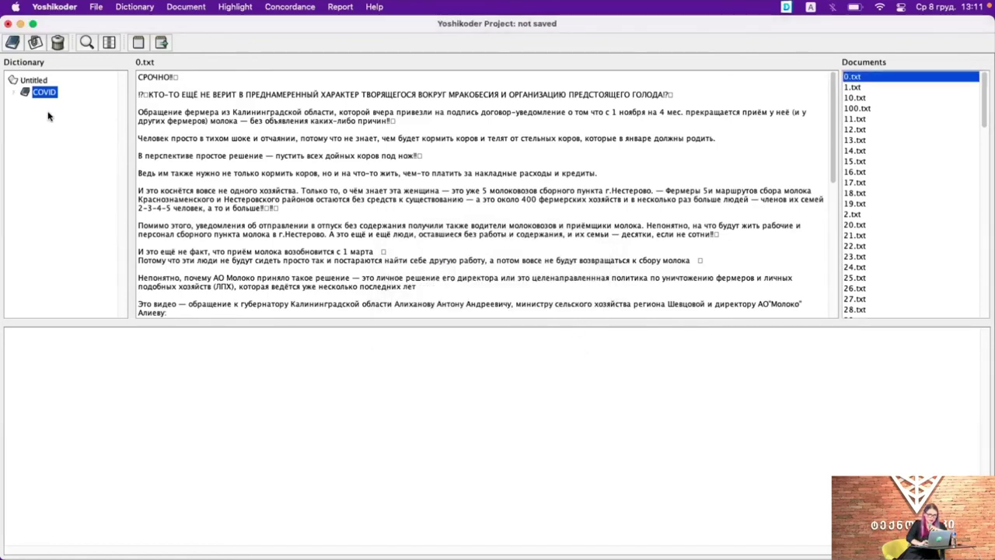
pyautogui.click(13, 92)
pyautogui.click(53, 105)
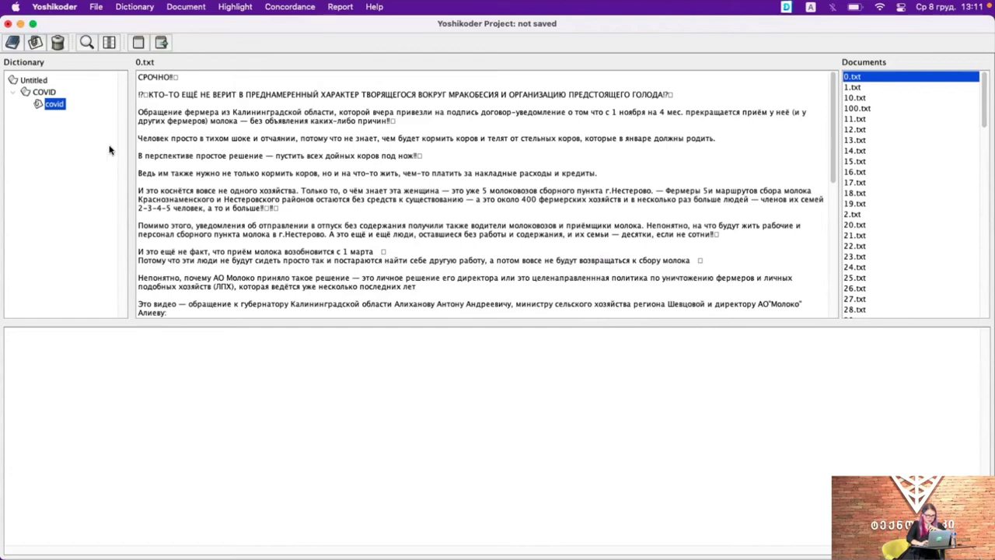
# Add the Cyrillic wildcard pattern коронав* to the COVID category
pyautogui.click(46, 93)
pyautogui.click(34, 41)
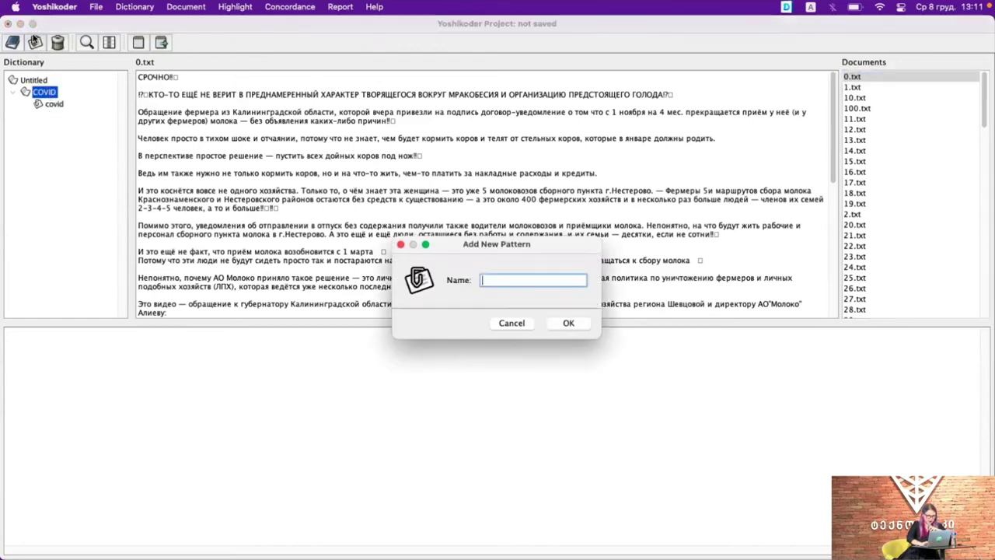
pyautogui.hotkey('ctrl', 'space')
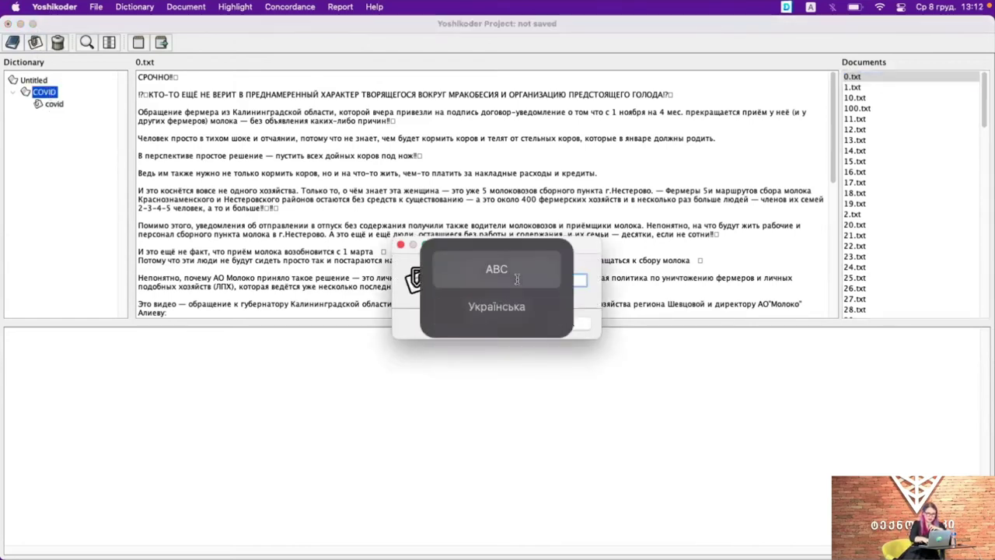
pyautogui.hotkey('ctrl', 'space')
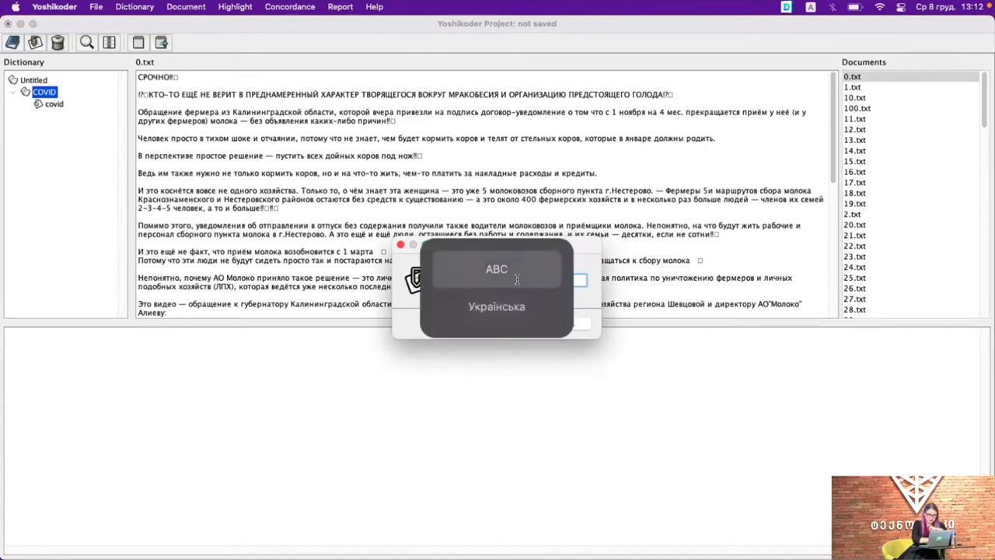
pyautogui.write('коронав*')
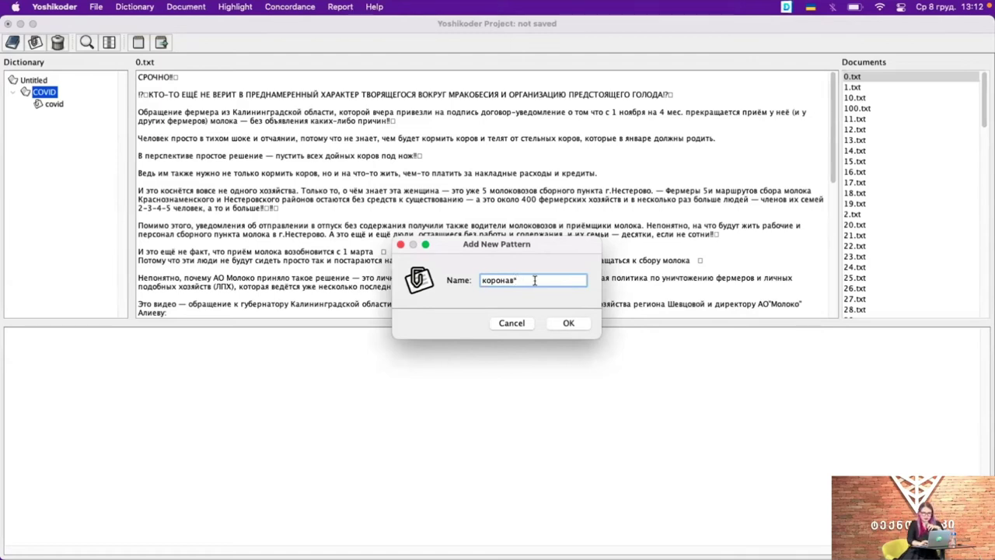
pyautogui.click(563, 324)
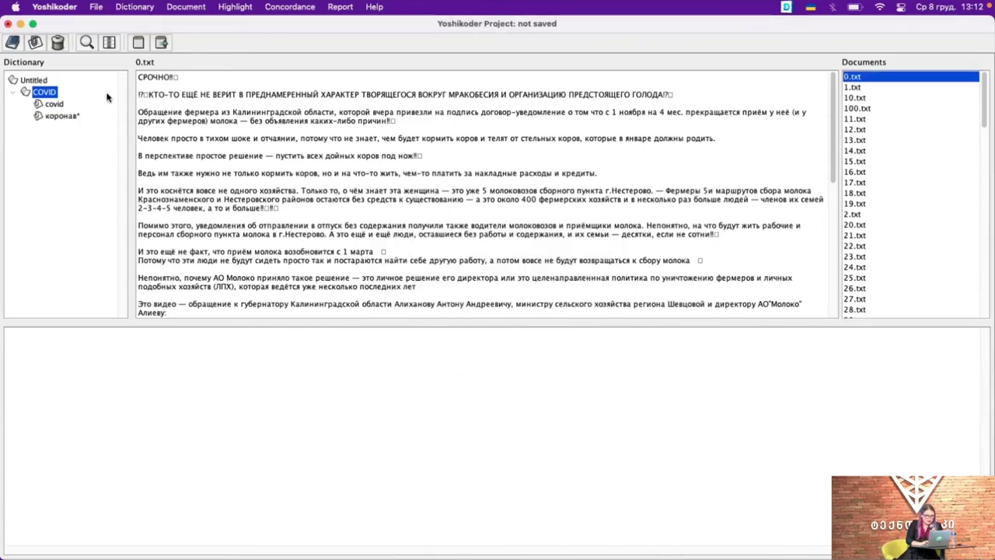
# Add the capitalised pattern Коронав* to the COVID category
pyautogui.click(36, 44)
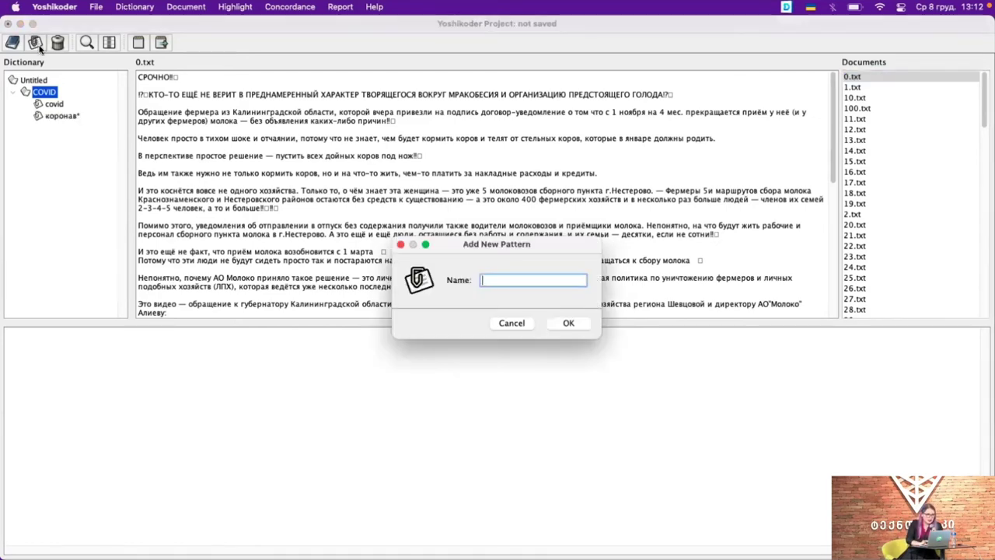
pyautogui.write('Коронав*')
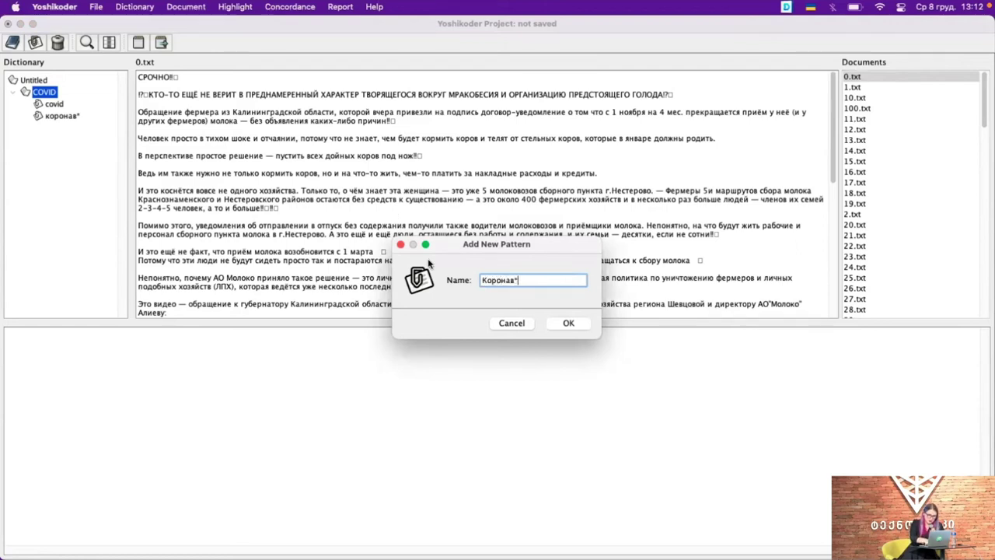
pyautogui.click(568, 322)
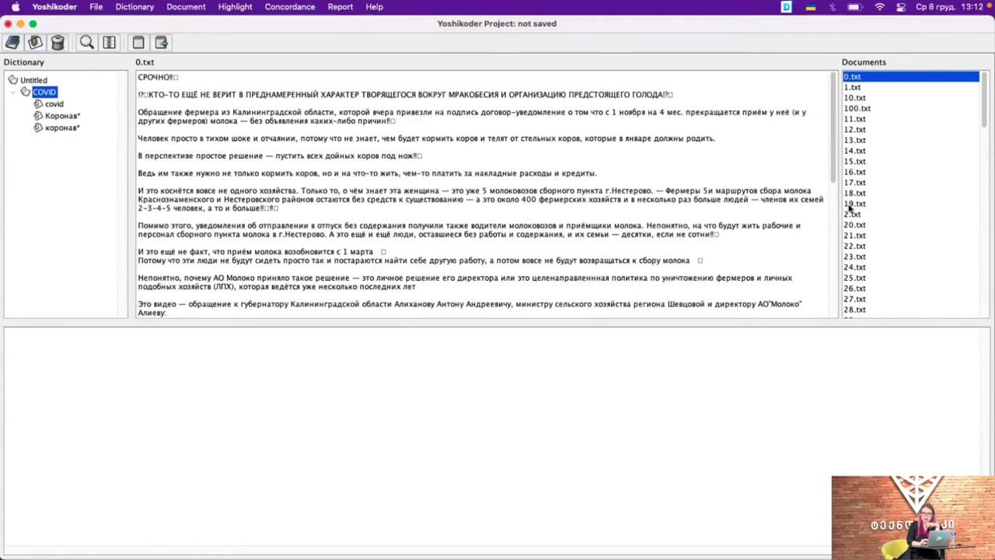
# Read through 0.txt and browse the next few documents in the list, ending back at 0.txt
pyautogui.moveTo(850, 209)
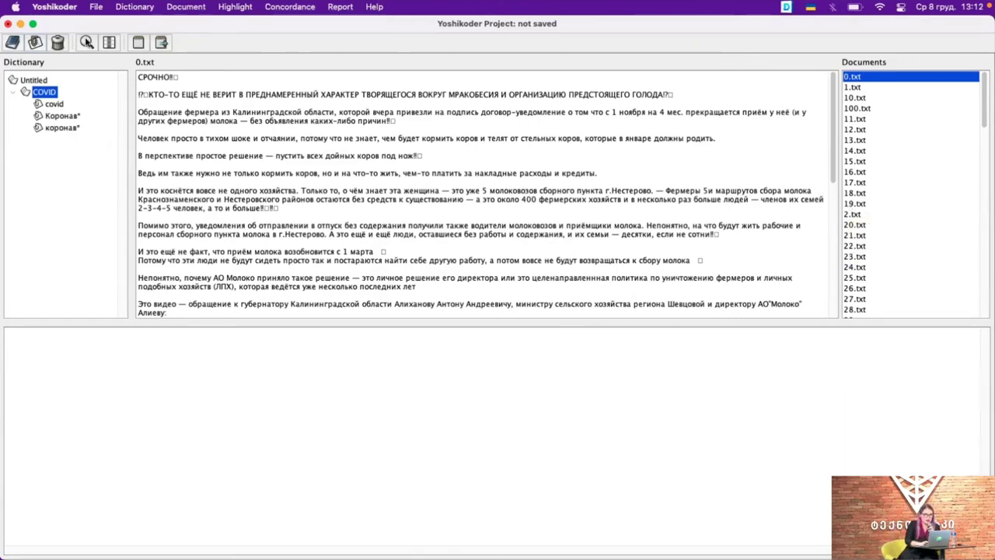
pyautogui.scroll(-10, 173, 187)
pyautogui.scroll(10, 173, 186)
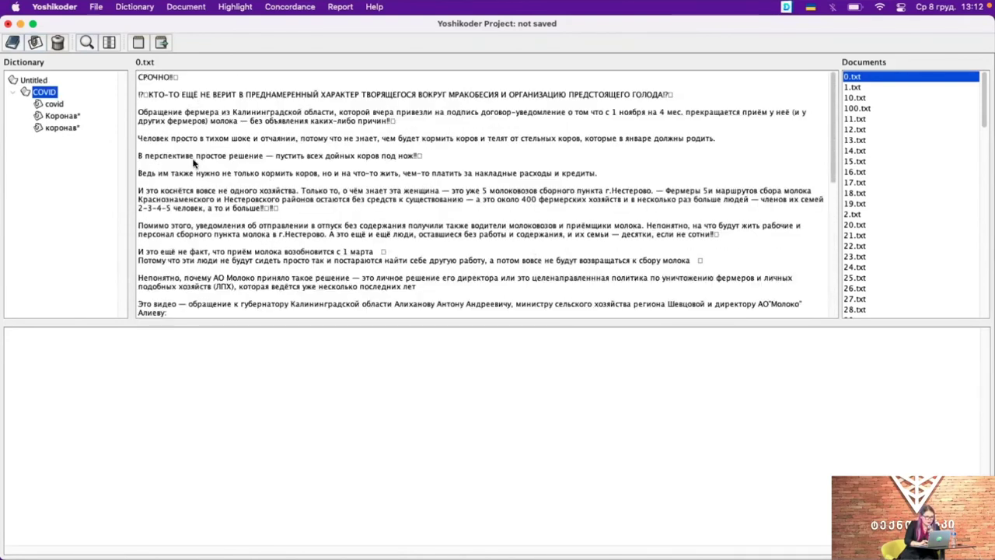
pyautogui.scroll(-10, 194, 163)
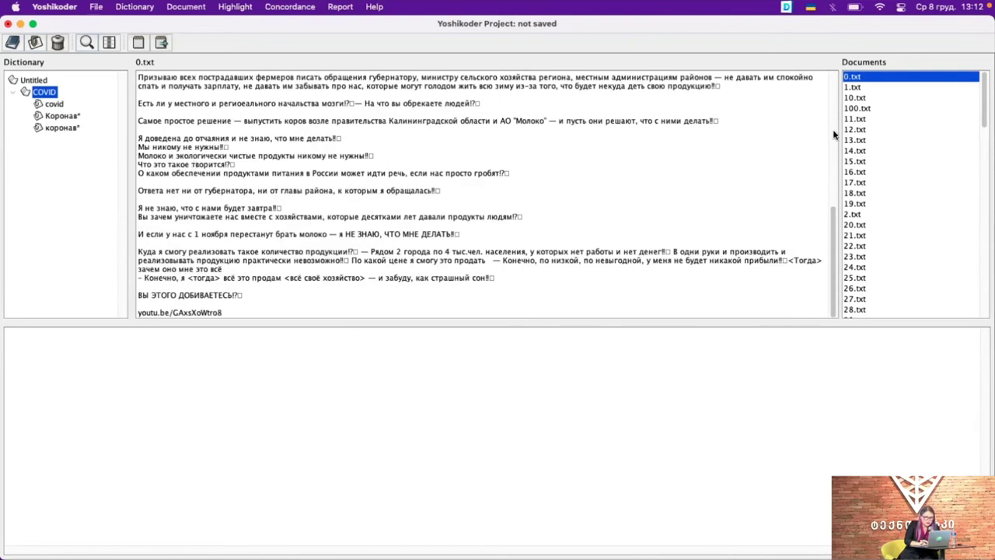
pyautogui.click(859, 87)
pyautogui.click(860, 98)
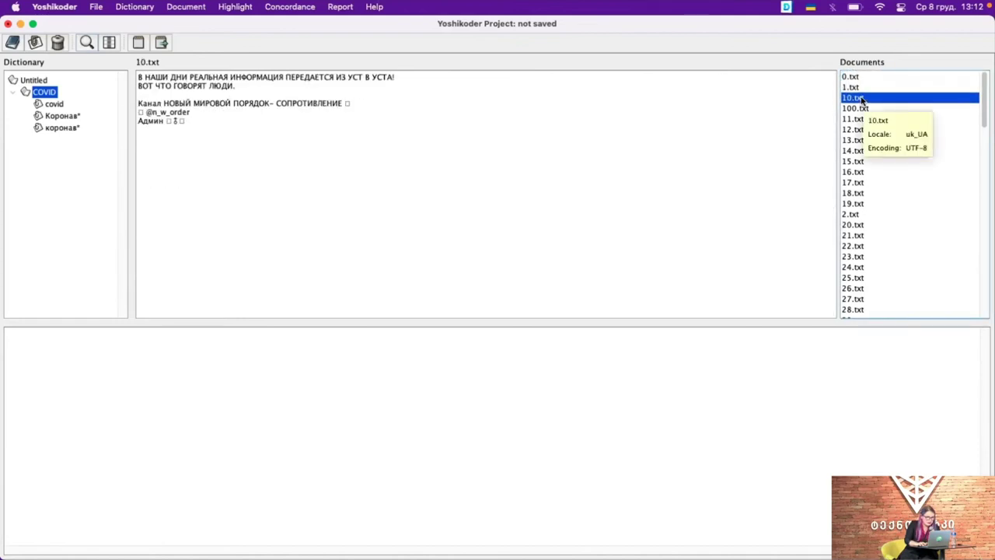
pyautogui.press('Down')
pyautogui.press('Down')
pyautogui.press('Down')
pyautogui.press('Up')
pyautogui.press('Up')
pyautogui.press('Up')
pyautogui.press('Up')
pyautogui.press('Up')
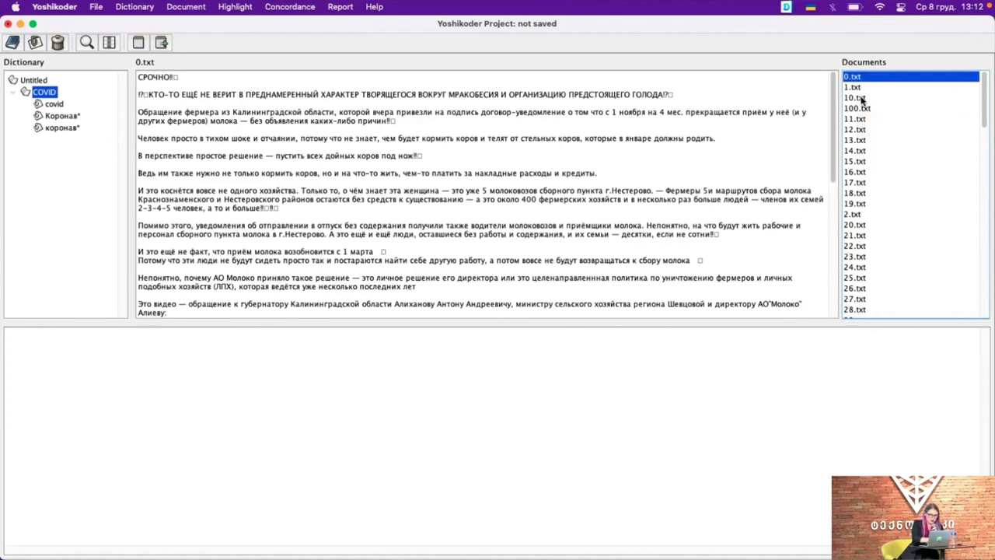
# Select all documents and generate a concordance for the COVID category
pyautogui.press('super+a')
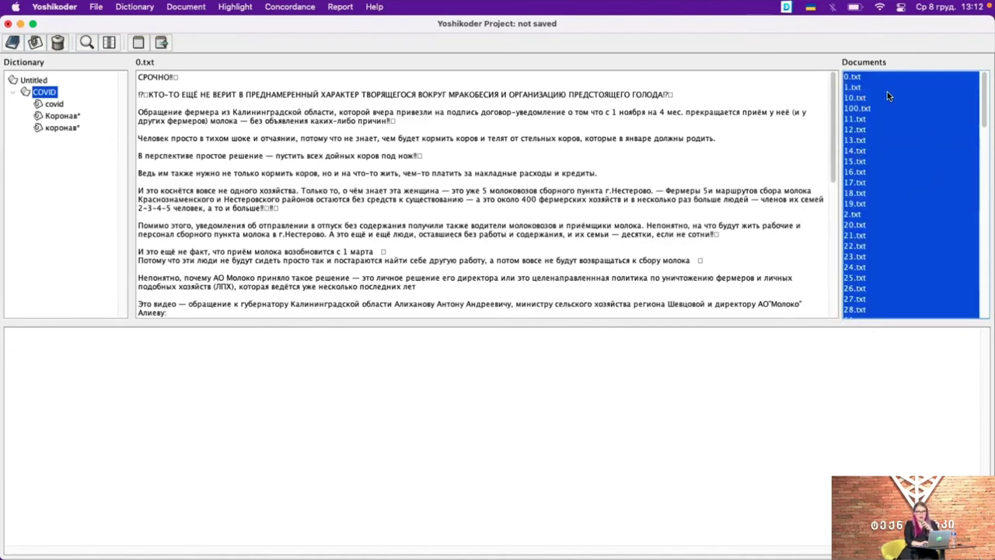
pyautogui.click(109, 43)
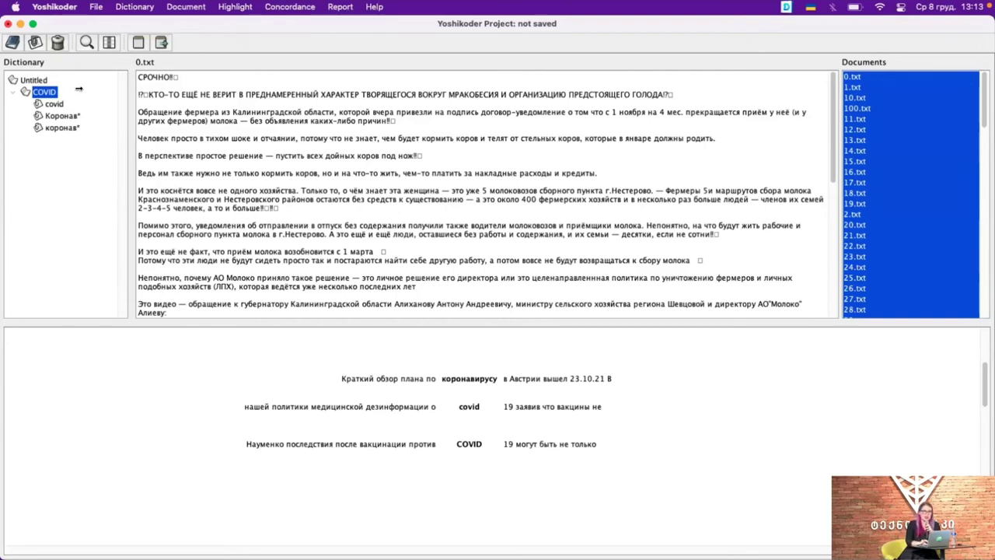
# Add a second category named vaccination directly under the untitled dictionary root
pyautogui.click(32, 79)
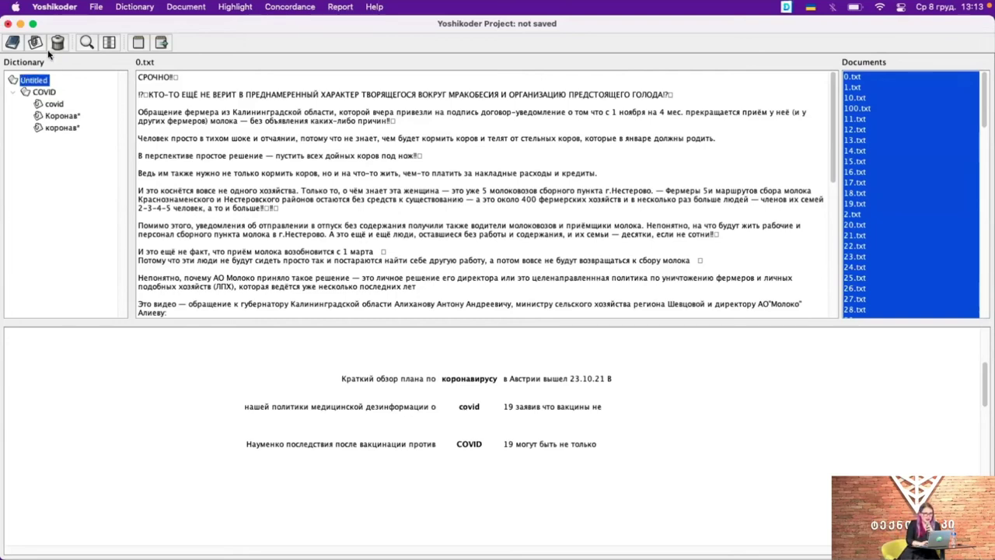
pyautogui.click(12, 43)
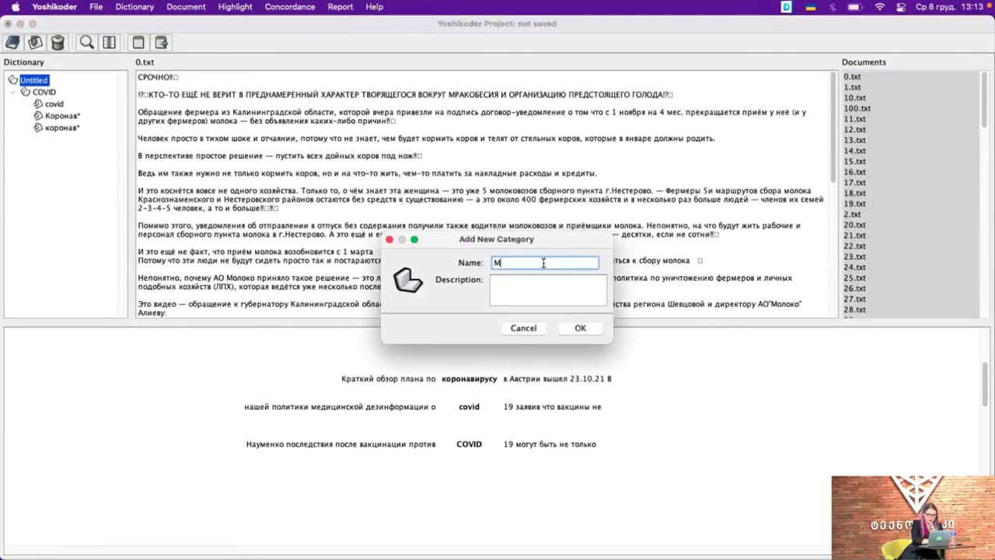
pyautogui.press('BackSpace')
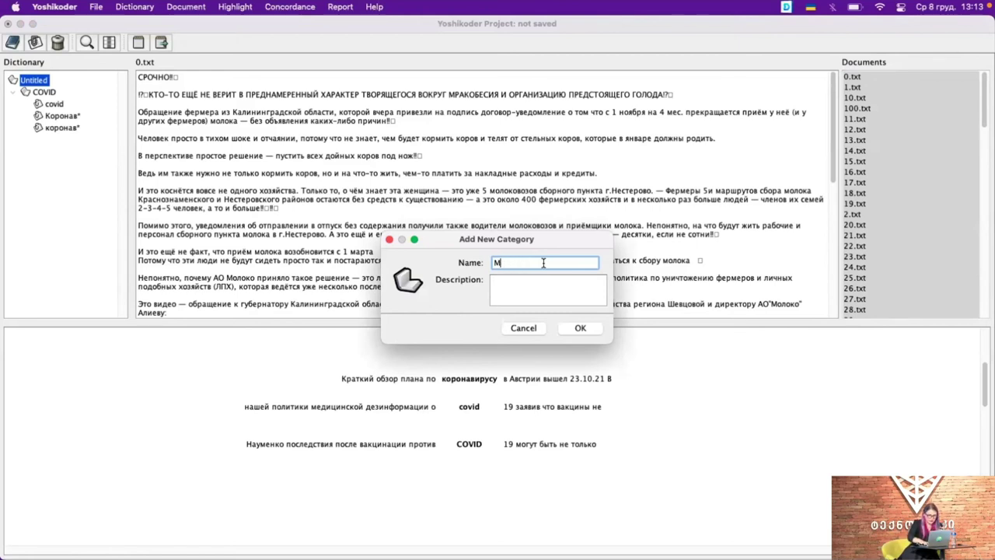
pyautogui.hotkey('ctrl', 'space')
pyautogui.write('vac')
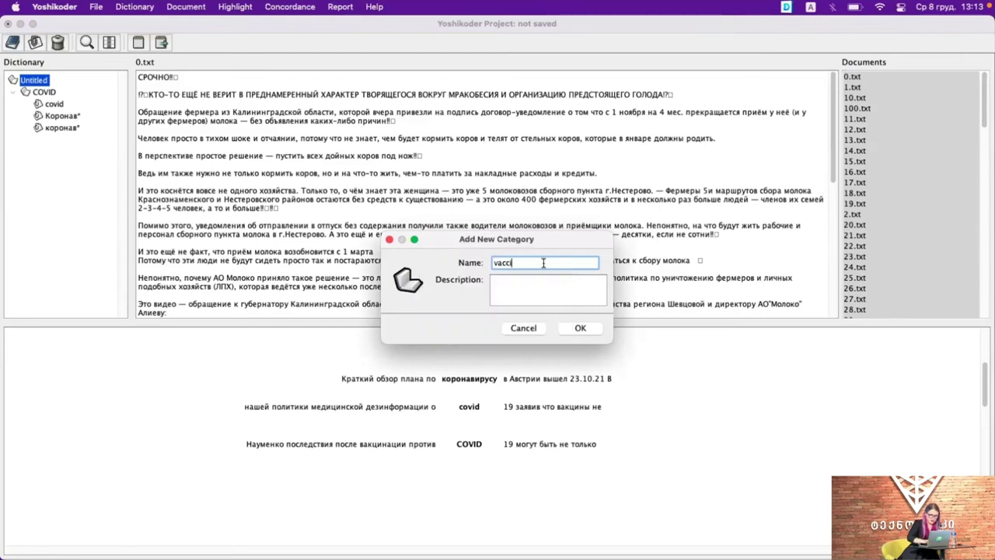
pyautogui.write('cination')
pyautogui.click(580, 328)
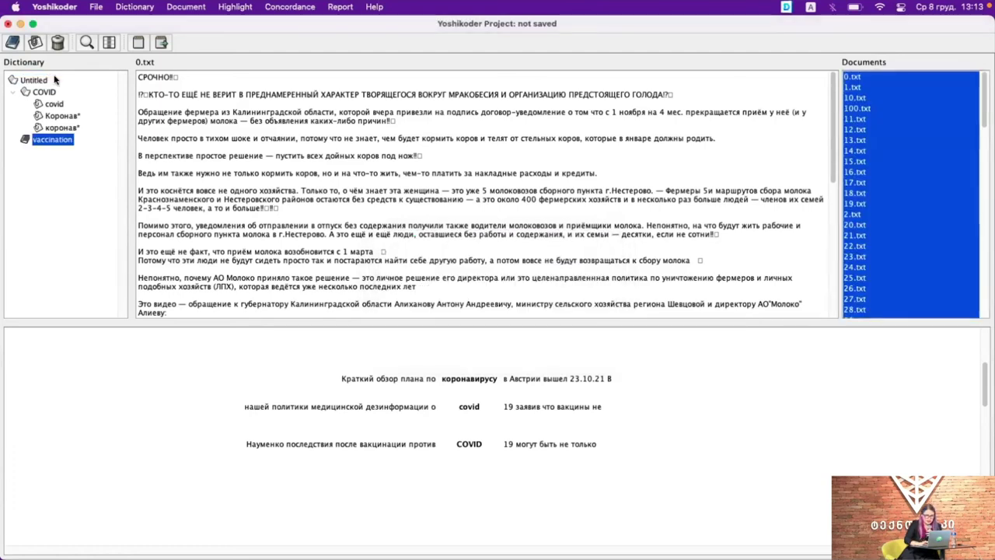
# Add the pattern вакцин* to the vaccination category and expand the category to show it
pyautogui.click(36, 42)
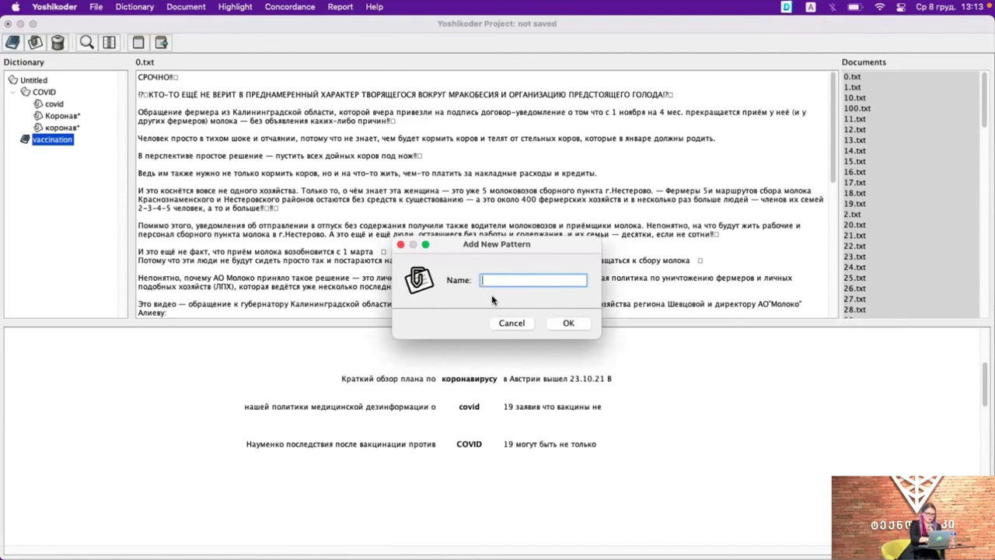
pyautogui.hotkey('ctrl', 'space')
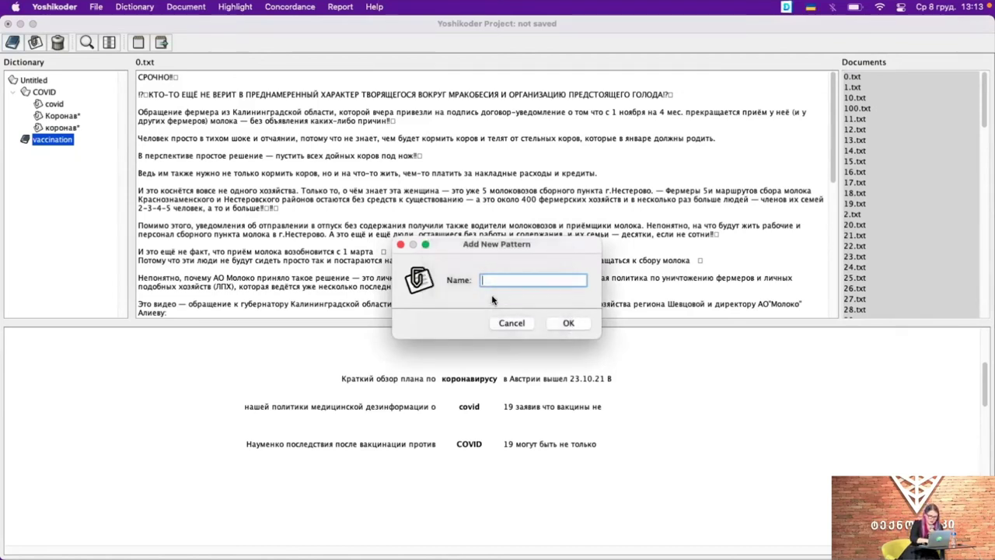
pyautogui.write('вакцин*')
pyautogui.click(566, 323)
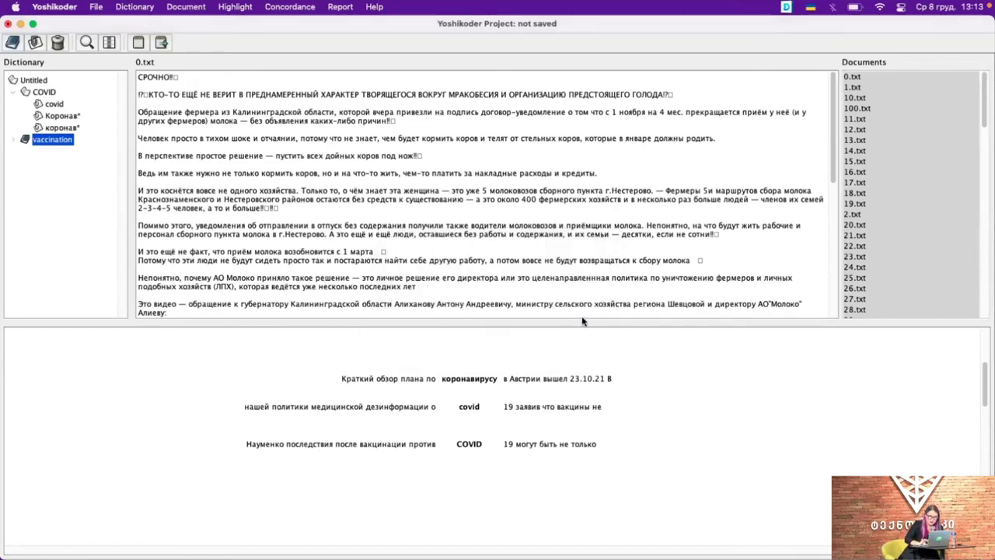
pyautogui.click(13, 140)
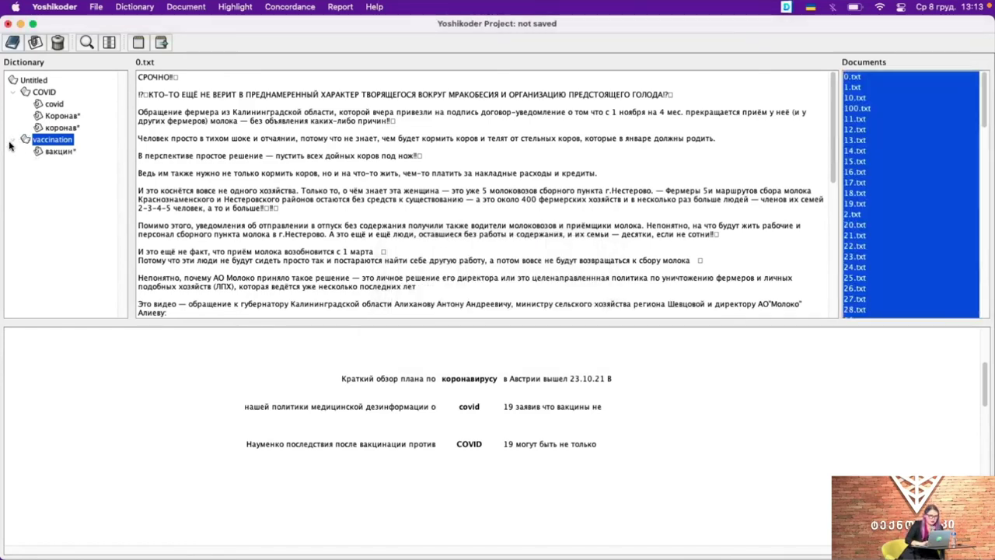
# Add the capitalised pattern Вакцин* to the vaccination category
pyautogui.click(34, 42)
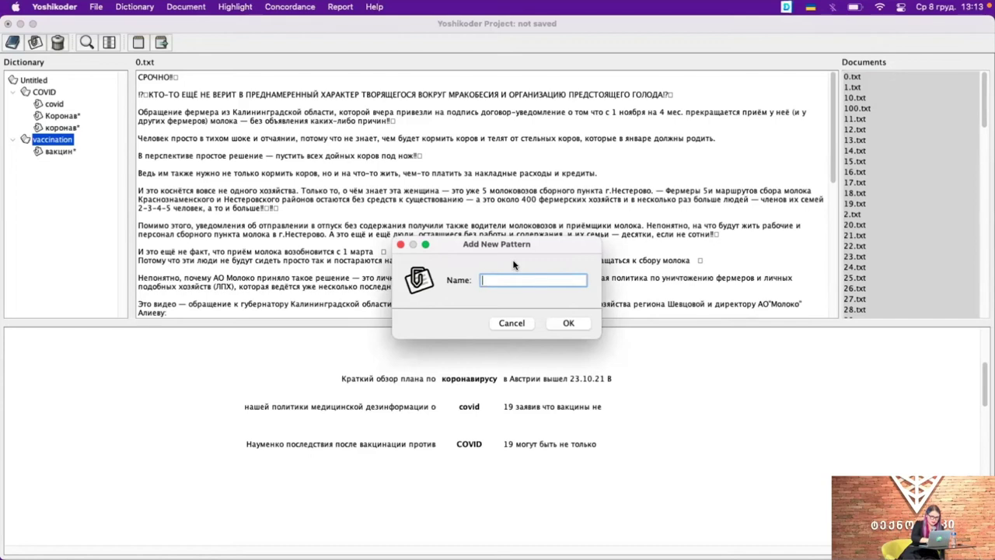
pyautogui.write('Вакцин*')
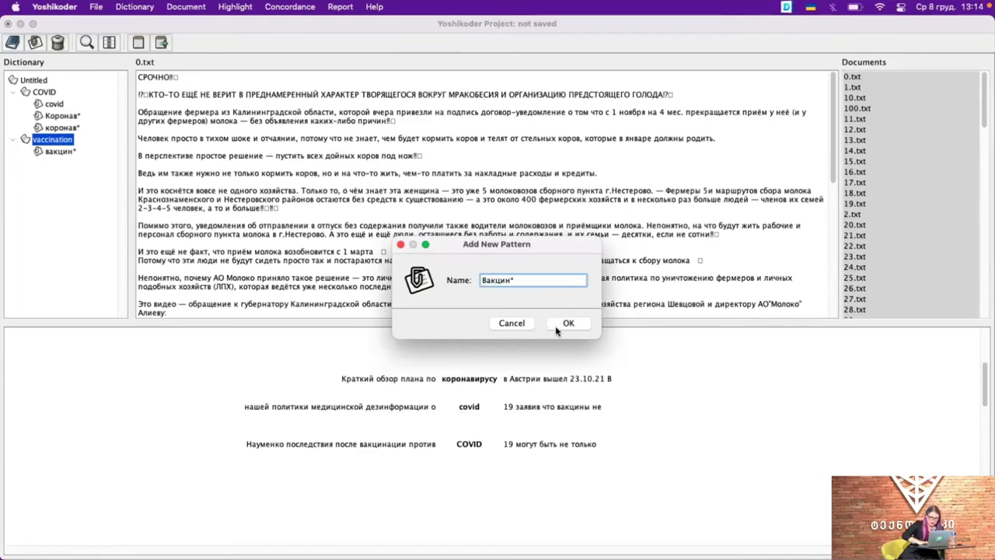
pyautogui.click(569, 322)
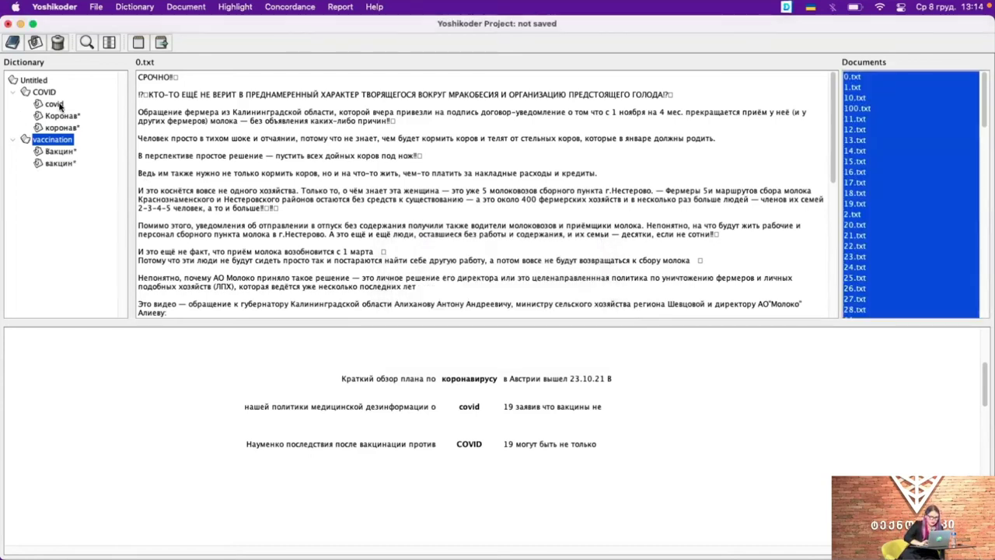
# Add the all-caps pattern ВАКЦИН* to the vaccination category
pyautogui.click(35, 43)
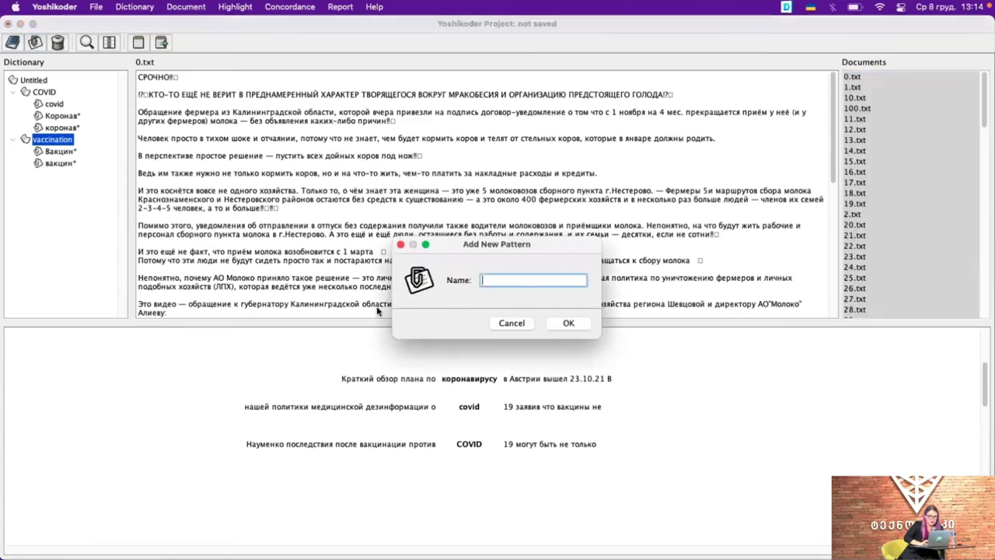
pyautogui.write('Вакц')
pyautogui.write('АКЦИН*')
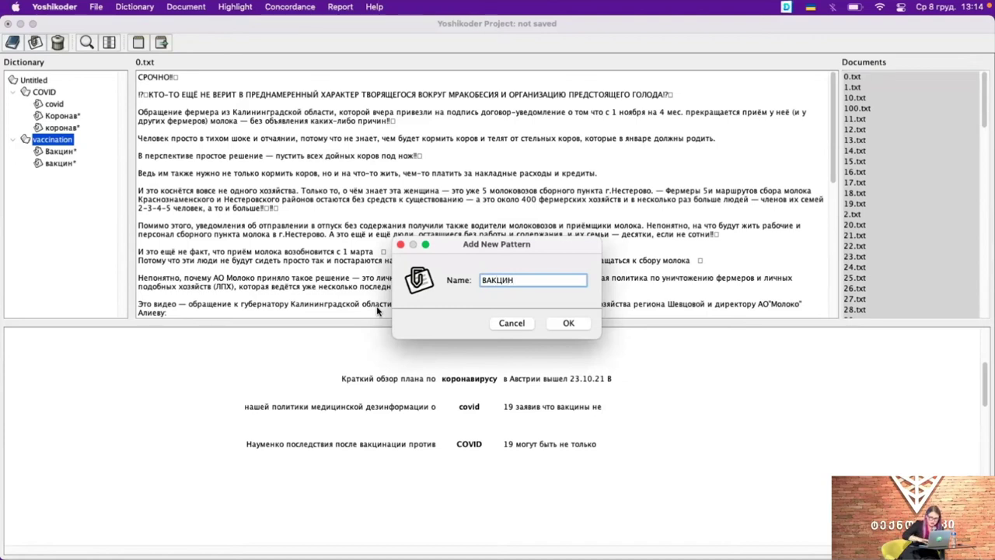
pyautogui.click(566, 321)
# Generate a concordance for the vaccination category across all documents and look through the matched phrases
pyautogui.click(106, 42)
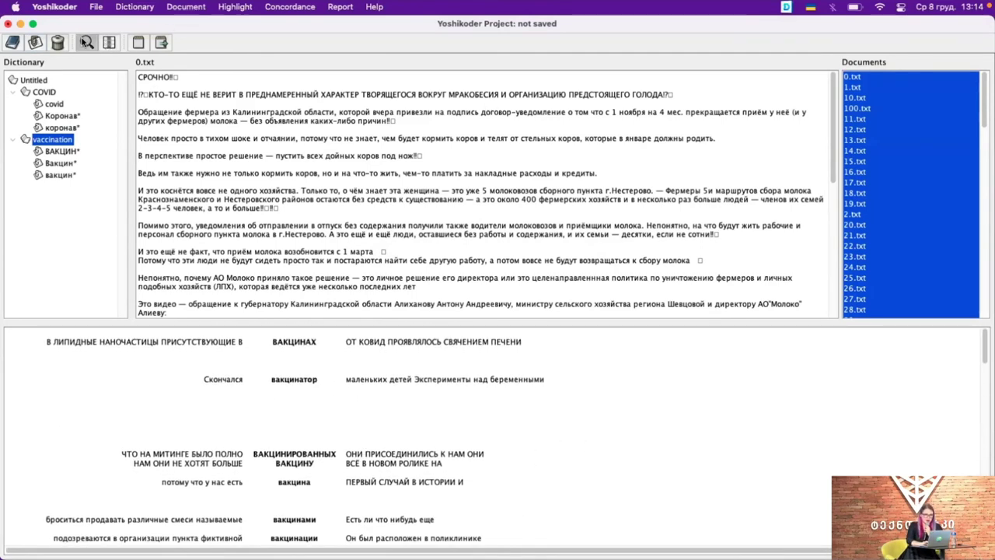
pyautogui.scroll(-3, 298, 196)
pyautogui.scroll(-10, 298, 197)
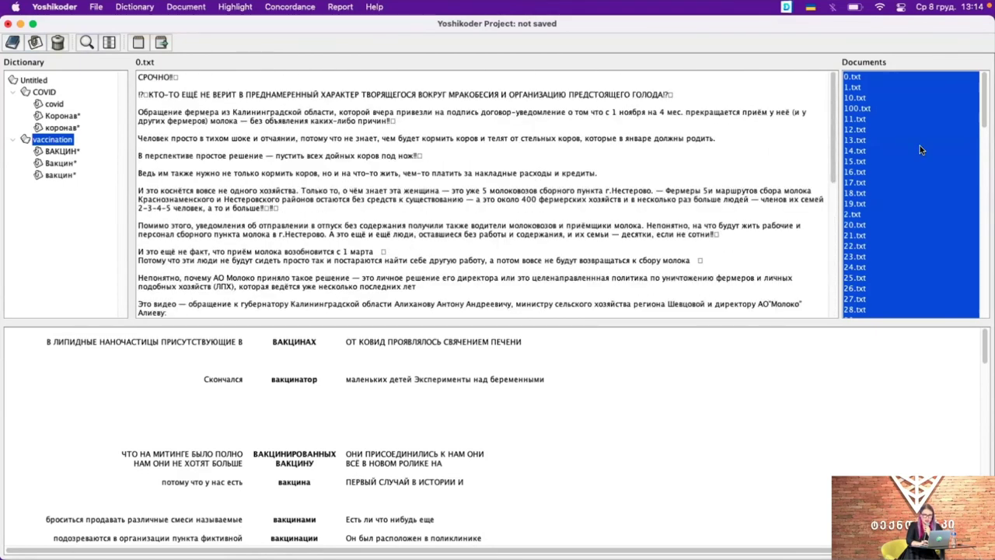
pyautogui.click(890, 97)
pyautogui.click(874, 76)
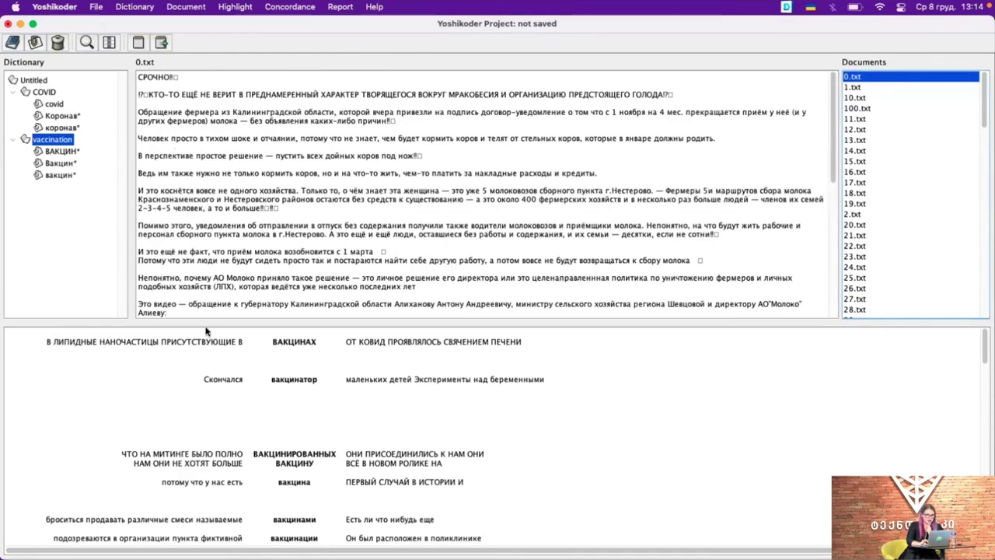
pyautogui.scroll(-5, 263, 480)
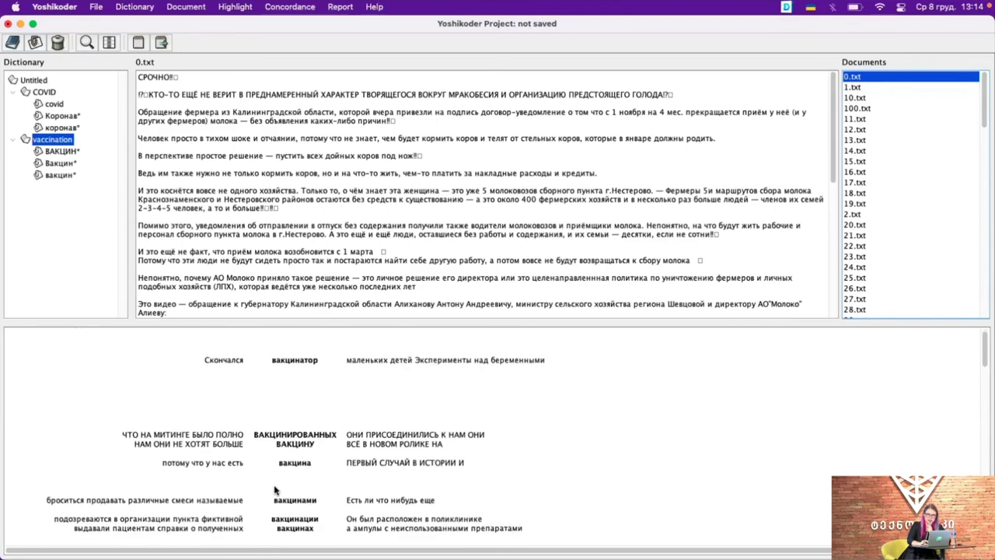
pyautogui.scroll(-9, 307, 474)
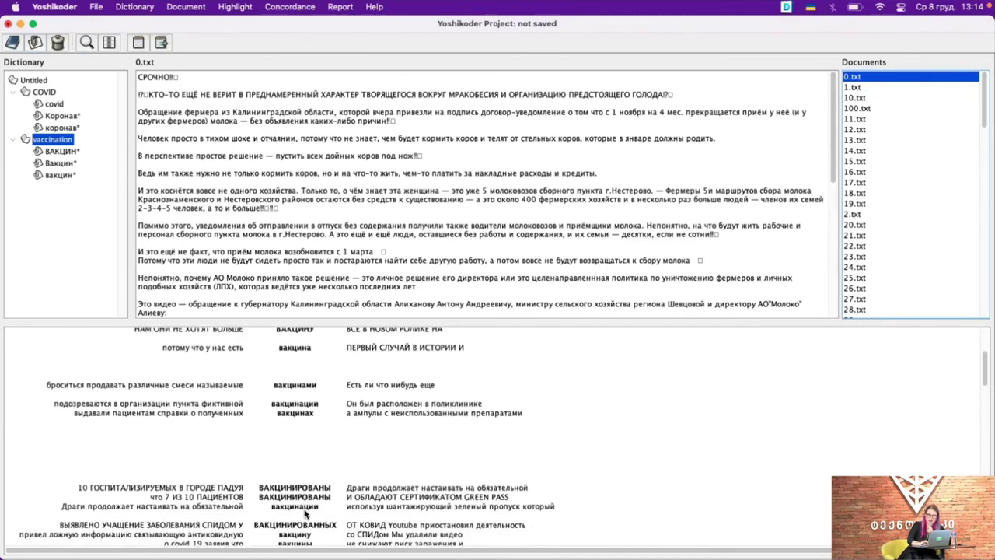
pyautogui.scroll(12, 289, 505)
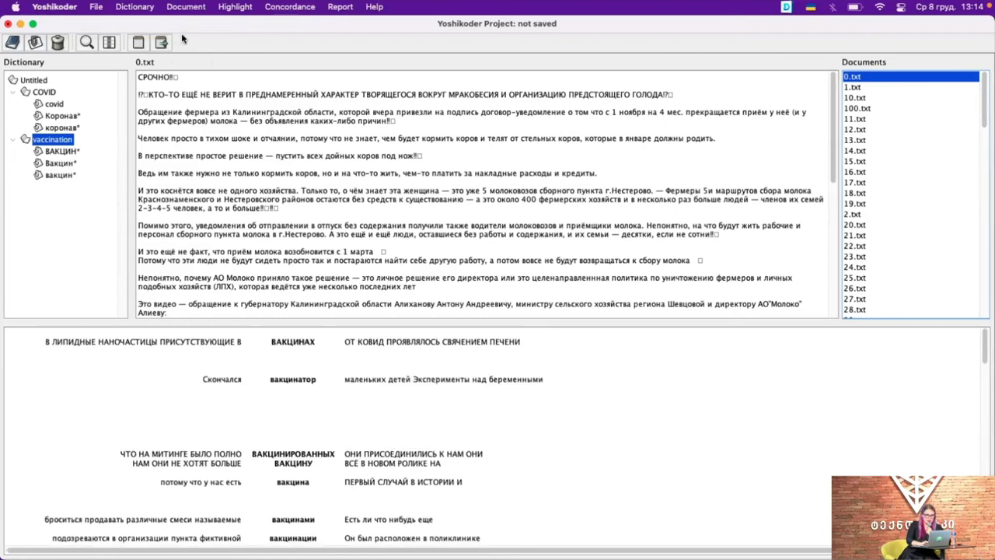
# Start a dictionary report that applies the whole Untitled dictionary to all documents
pyautogui.click(33, 80)
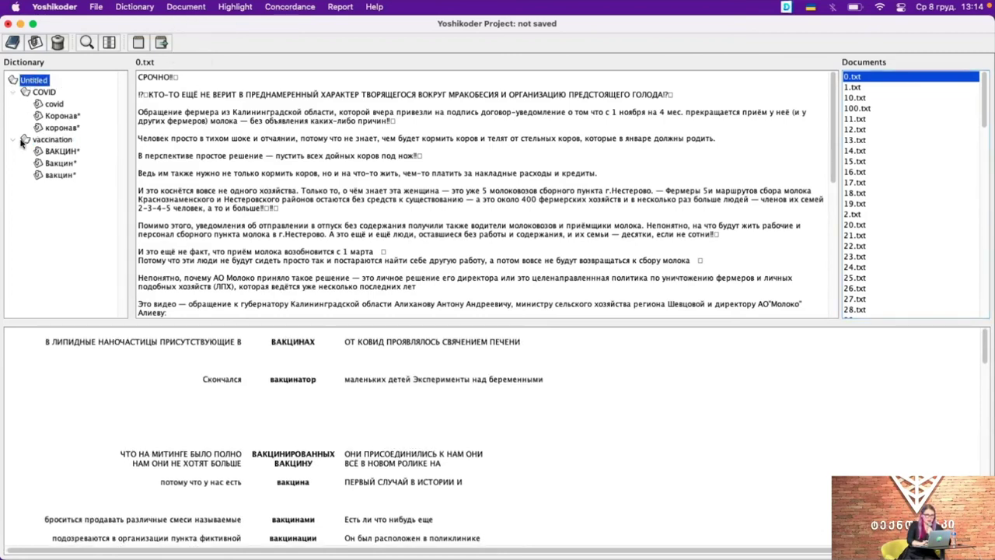
pyautogui.click(951, 98)
pyautogui.press('super+a')
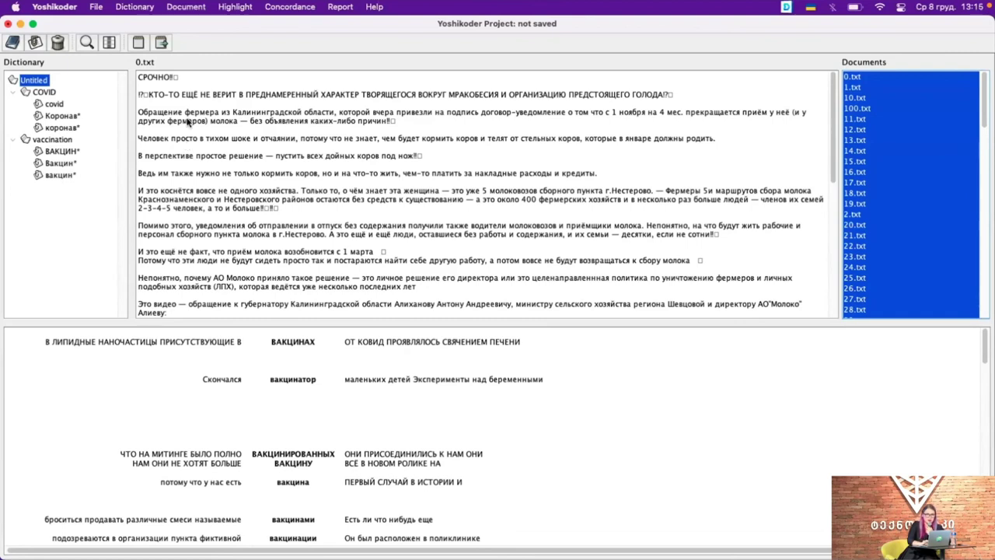
pyautogui.click(309, 8)
pyautogui.moveTo(338, 9)
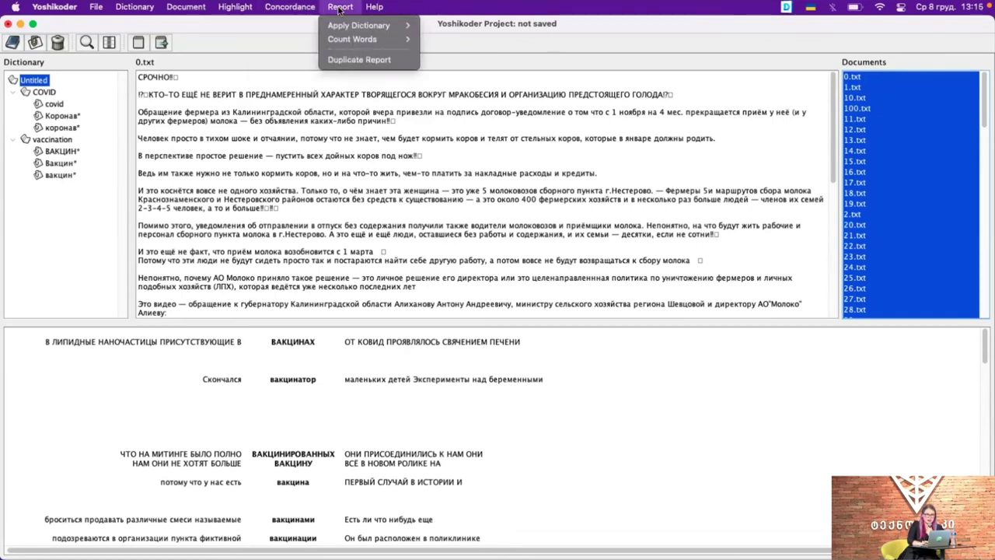
pyautogui.moveTo(342, 27)
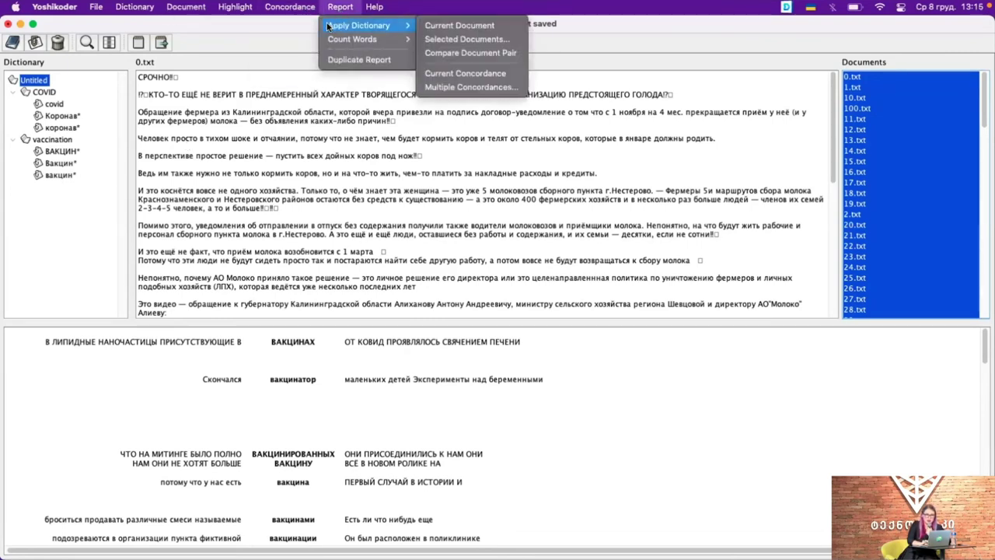
pyautogui.click(451, 41)
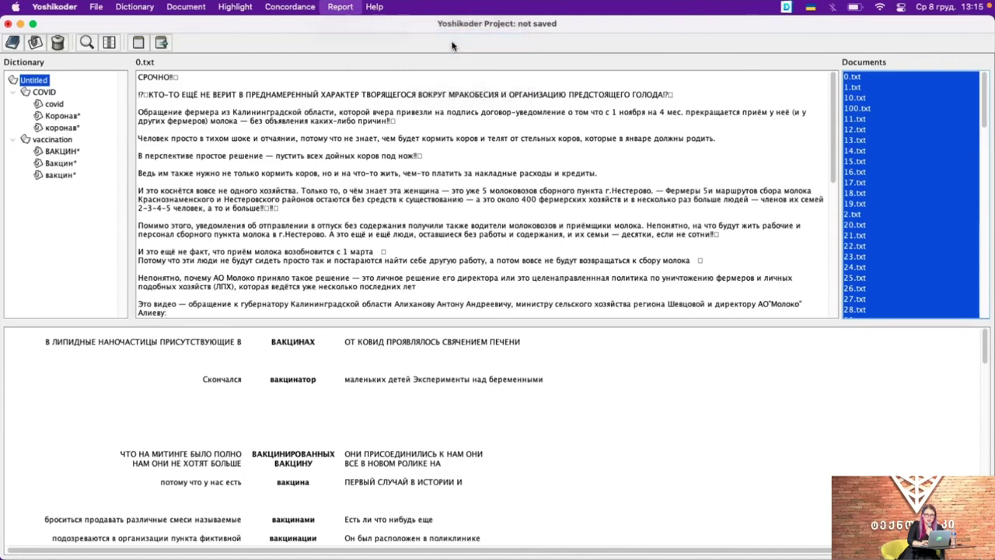
# Save the dictionary report under the name res in CSV (UTF-8 encoded) format
pyautogui.write('Tyirge')
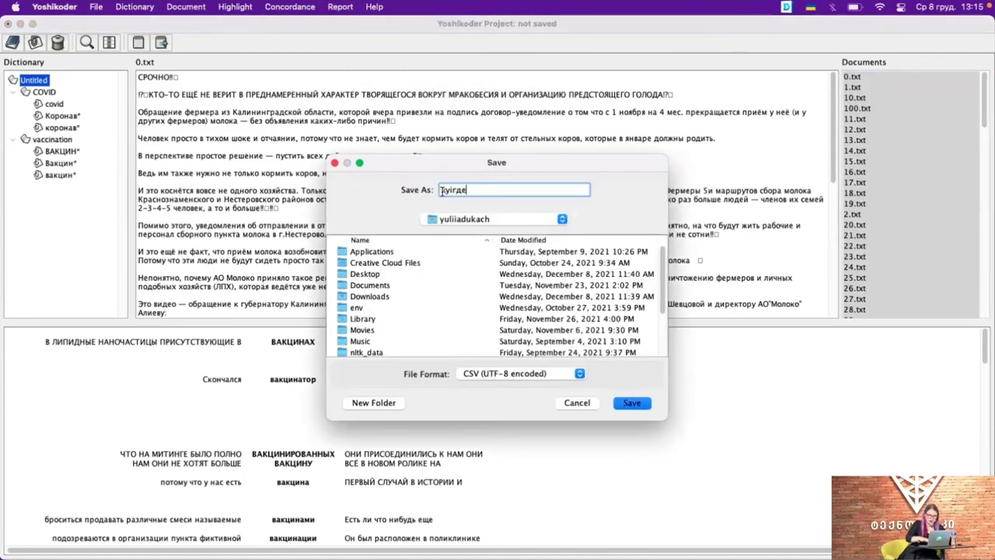
pyautogui.press('BackSpace')
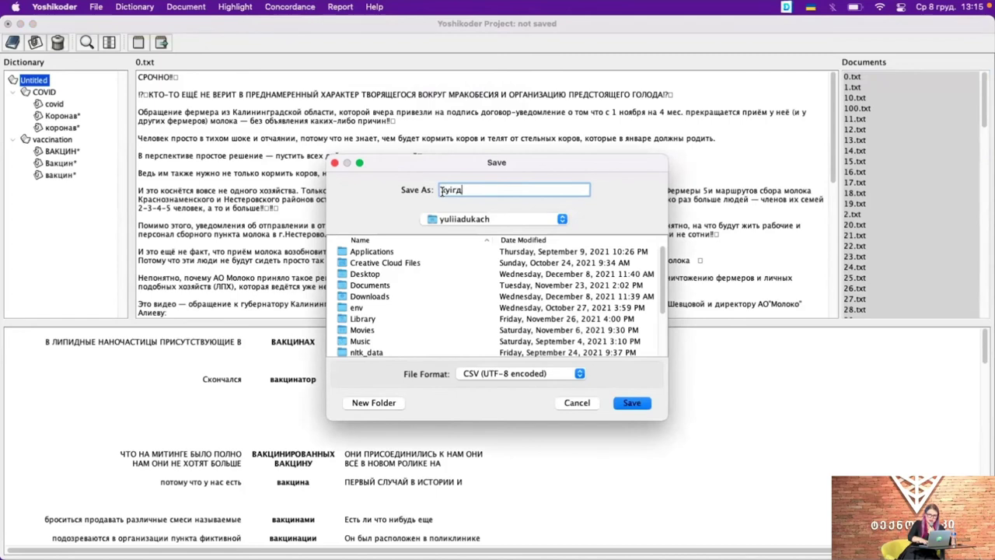
pyautogui.press('BackSpace')
pyautogui.press('BackSpace')
pyautogui.hotkey('ctrl', 'space')
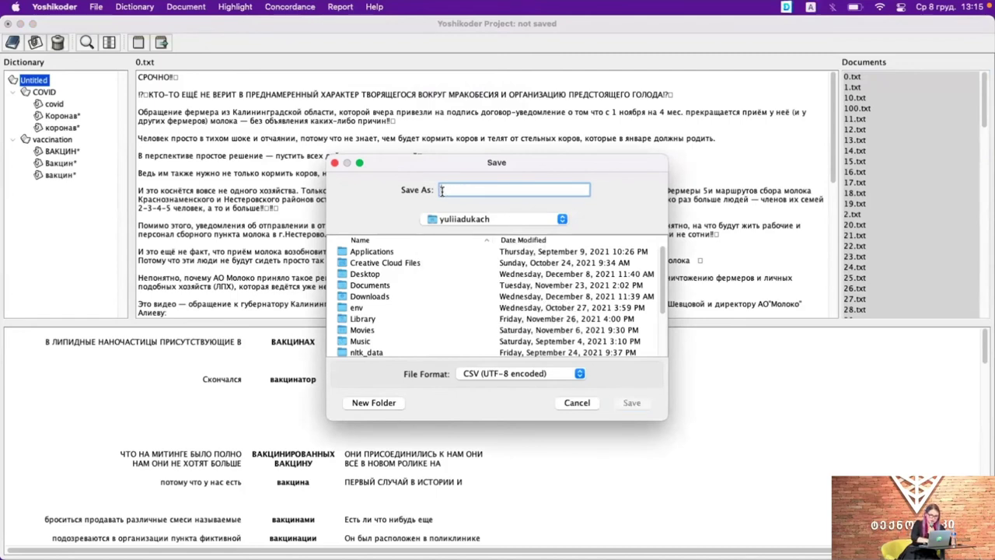
pyautogui.write('Ted')
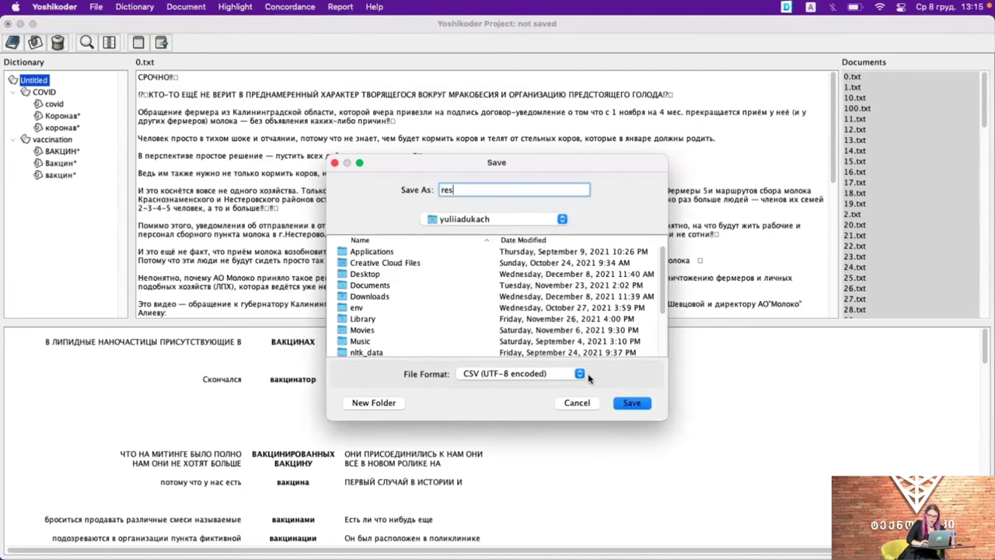
pyautogui.click(363, 277)
pyautogui.click(635, 404)
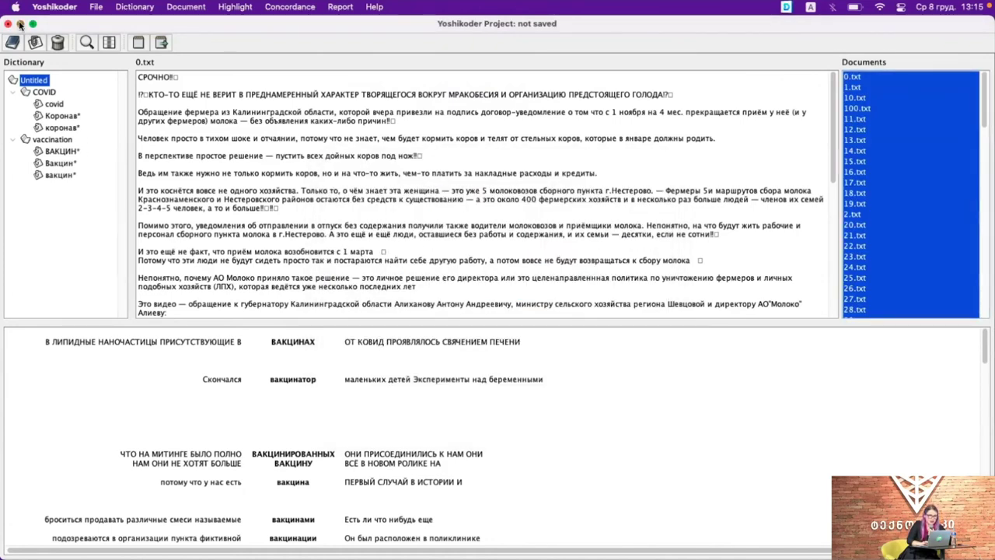
# Check the desktop for the saved report file and return to the project window
pyautogui.click(21, 24)
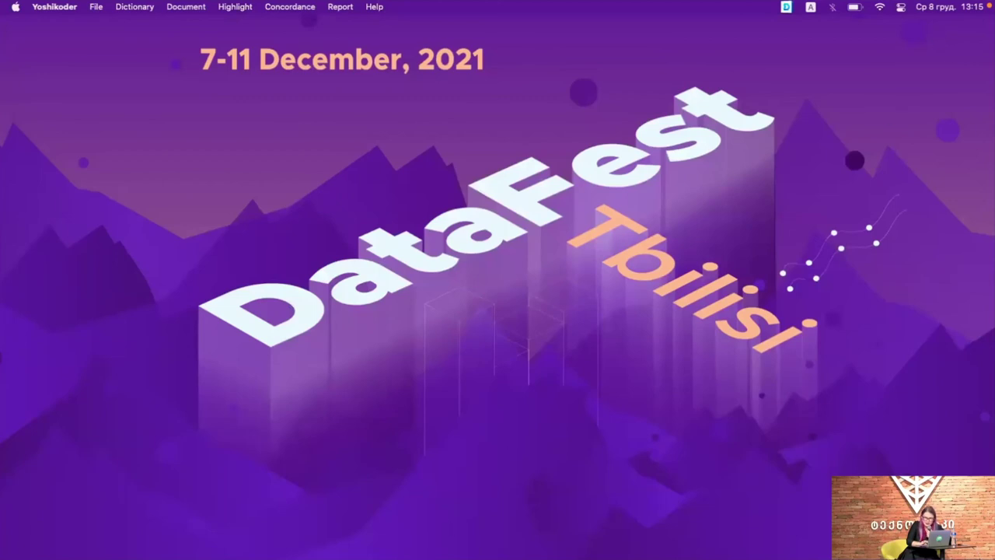
pyautogui.moveTo(749, 558)
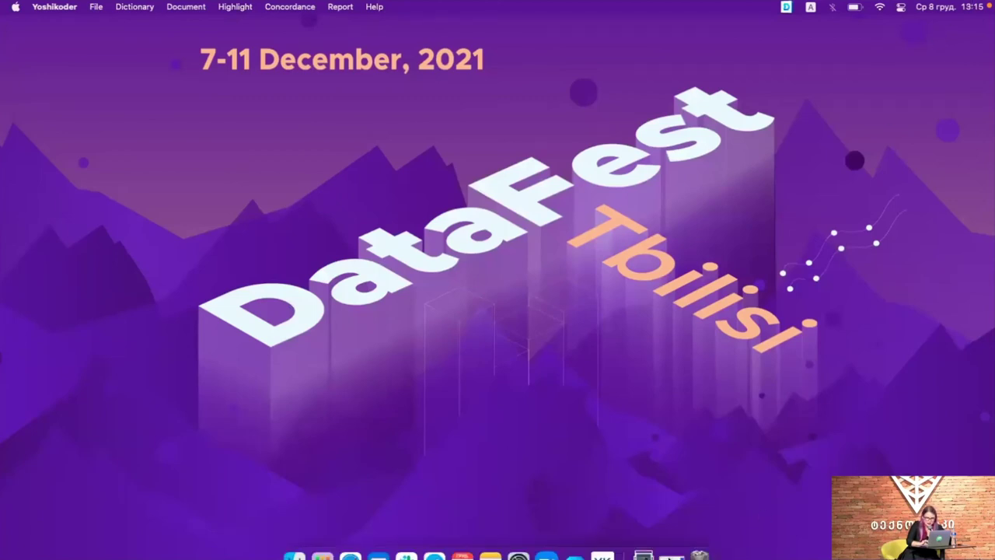
pyautogui.click(648, 538)
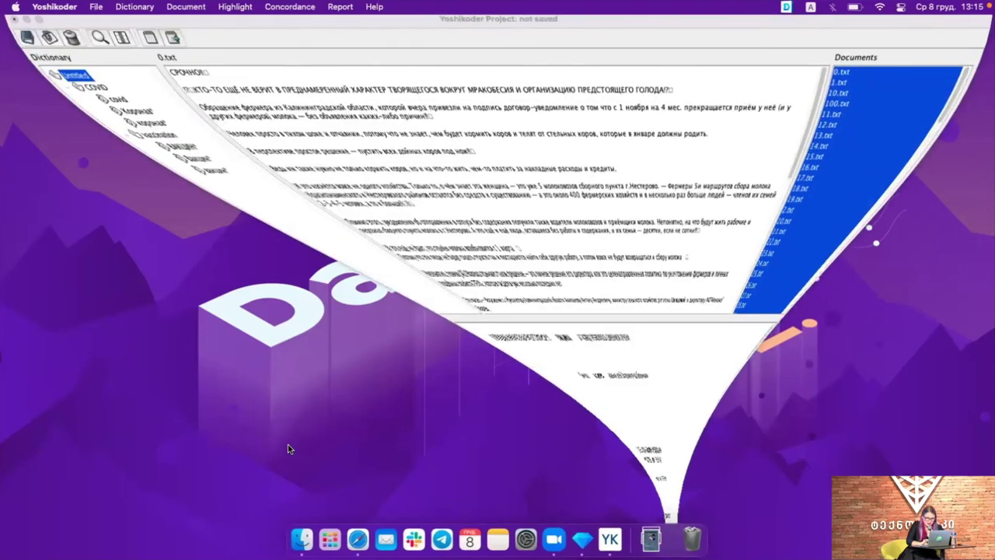
# Apply the dictionary to the selected documents again and save the report as res in the Desktop folder
pyautogui.click(339, 7)
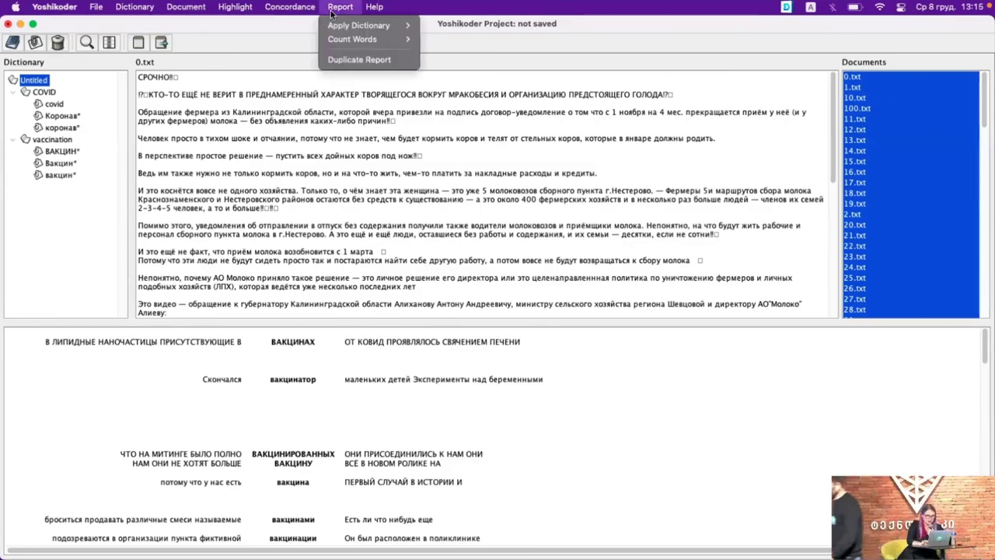
pyautogui.moveTo(350, 24)
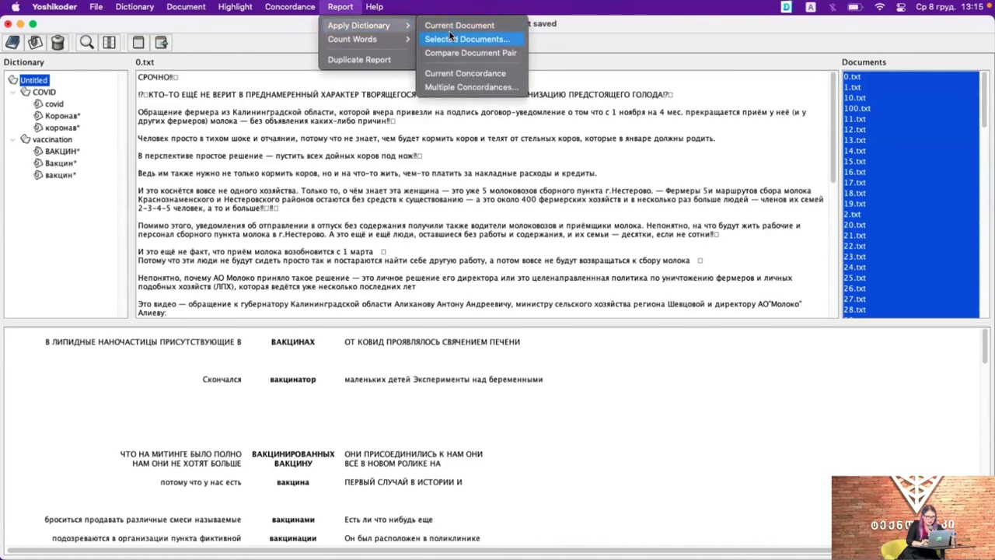
pyautogui.click(455, 38)
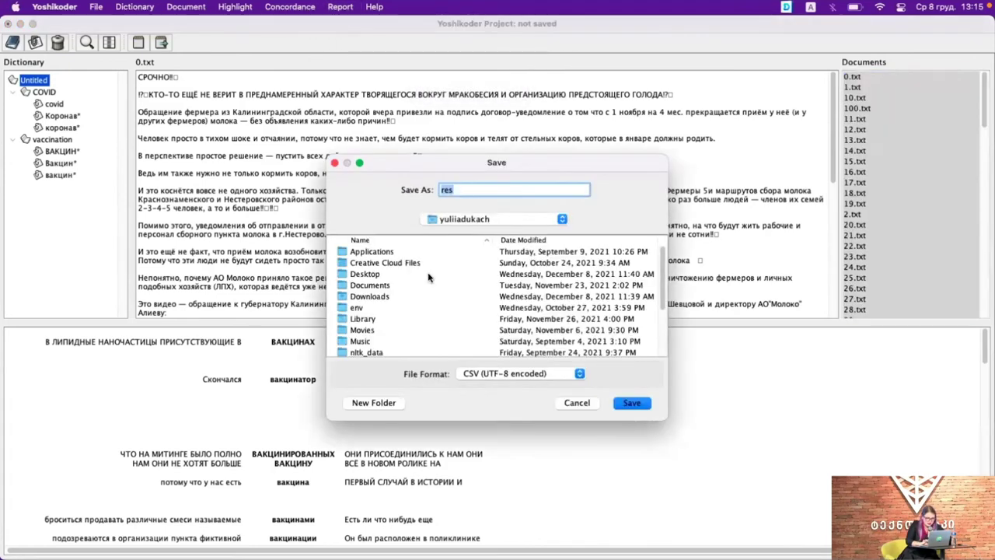
pyautogui.click(367, 276)
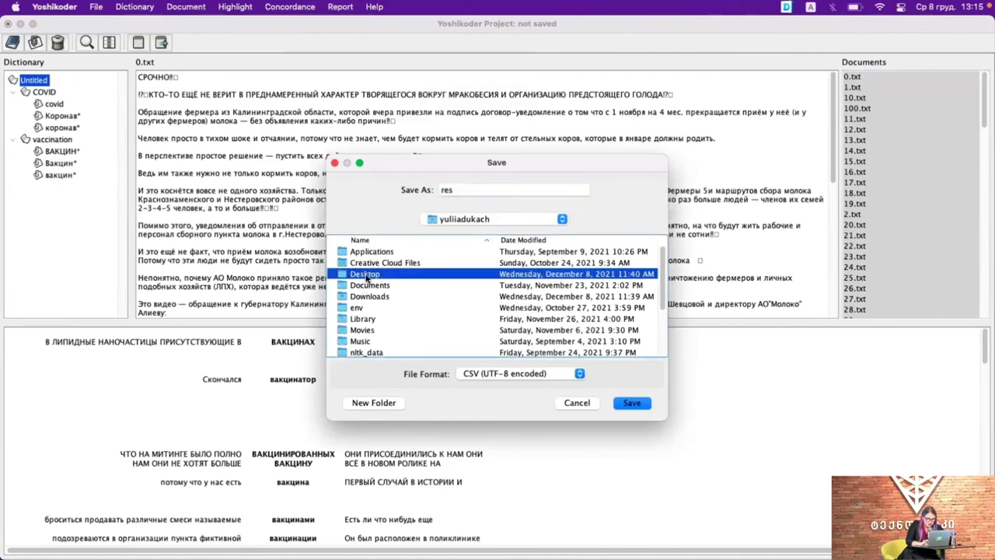
pyautogui.doubleClick(367, 276)
pyautogui.click(633, 403)
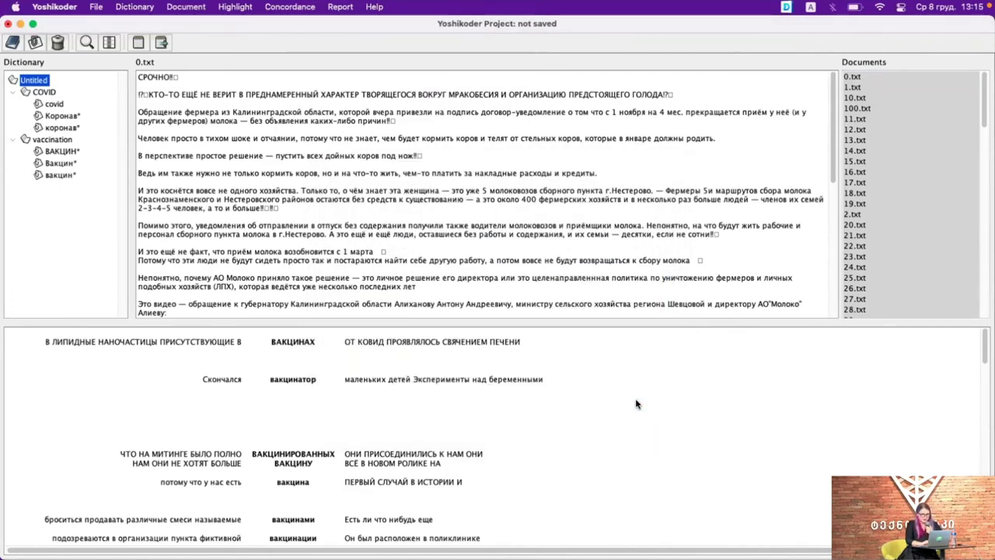
# Open the exported res-utf8.csv from the desktop to view the per-document category counts
pyautogui.click(20, 24)
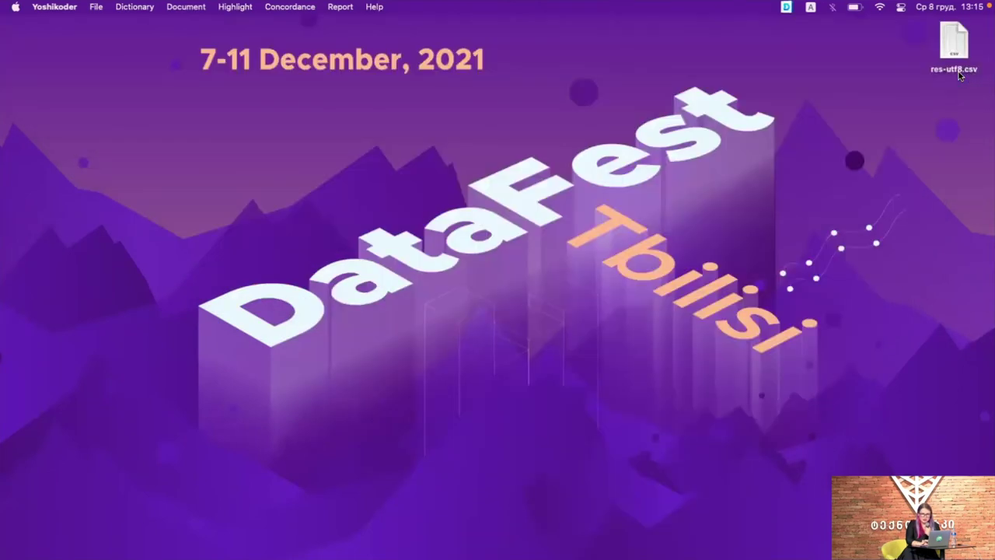
pyautogui.doubleClick(954, 43)
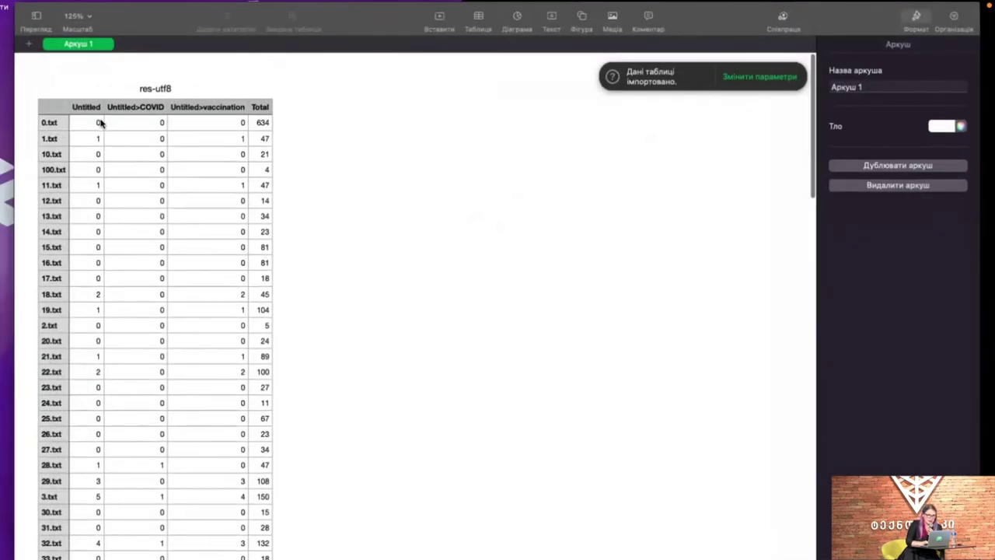
# Enlarge the res-utf8 table and examine the vaccination count and total for document 1.txt
pyautogui.scroll(5, 99, 122)
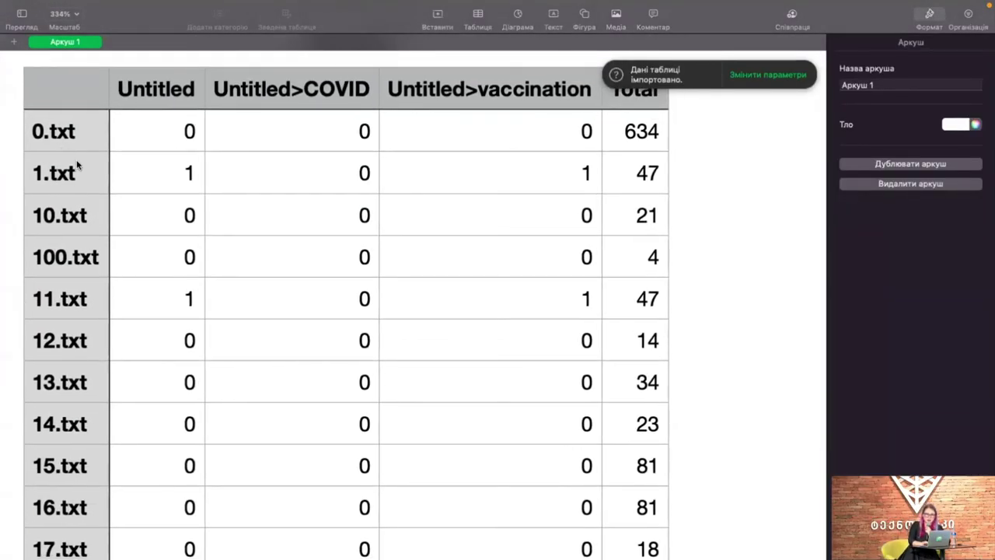
pyautogui.scroll(-2, 89, 162)
pyautogui.scroll(-1, 130, 119)
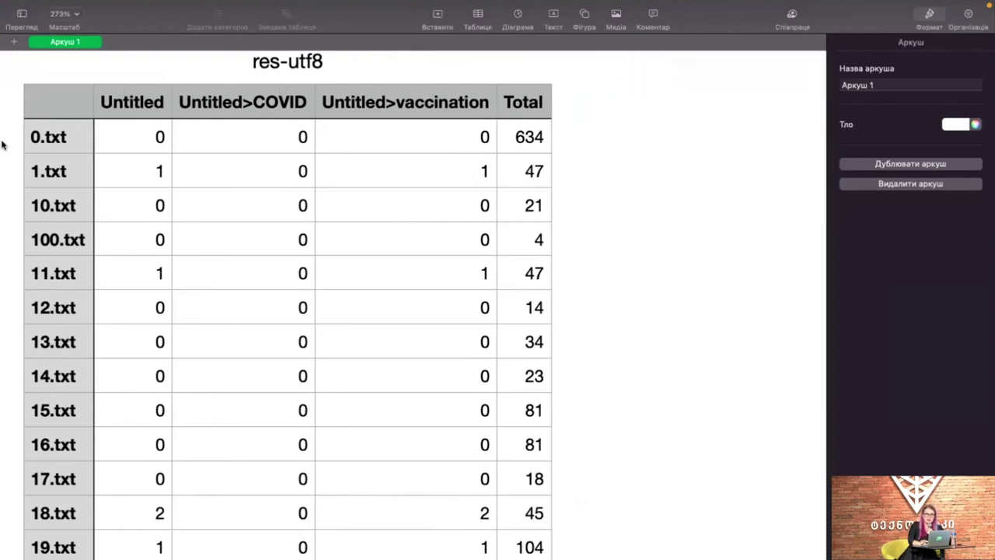
pyautogui.click(48, 173)
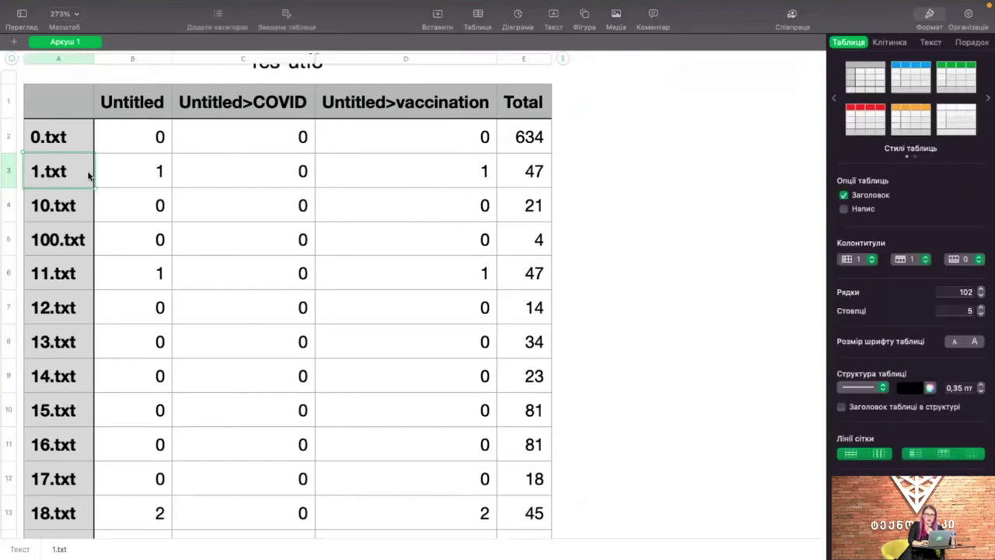
pyautogui.click(376, 190)
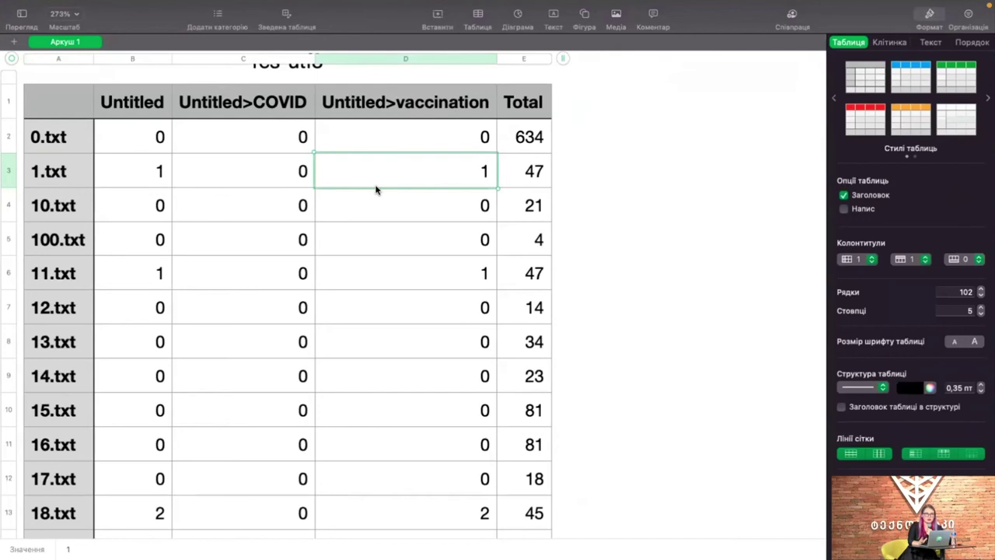
pyautogui.click(523, 175)
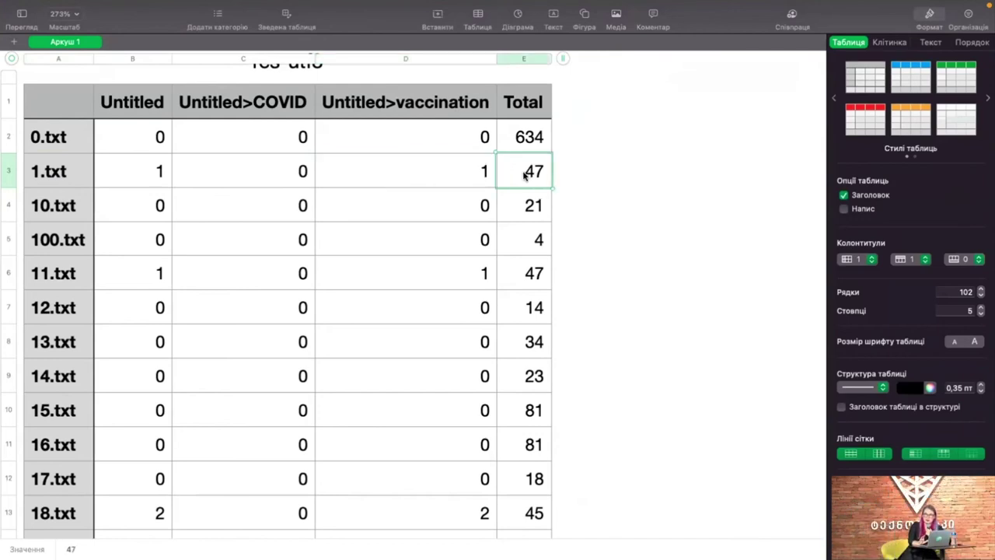
# Group the table rows into categories by the Untitled>vaccination column
pyautogui.scroll(-2, 526, 171)
pyautogui.scroll(3, 526, 171)
pyautogui.click(455, 133)
pyautogui.click(968, 13)
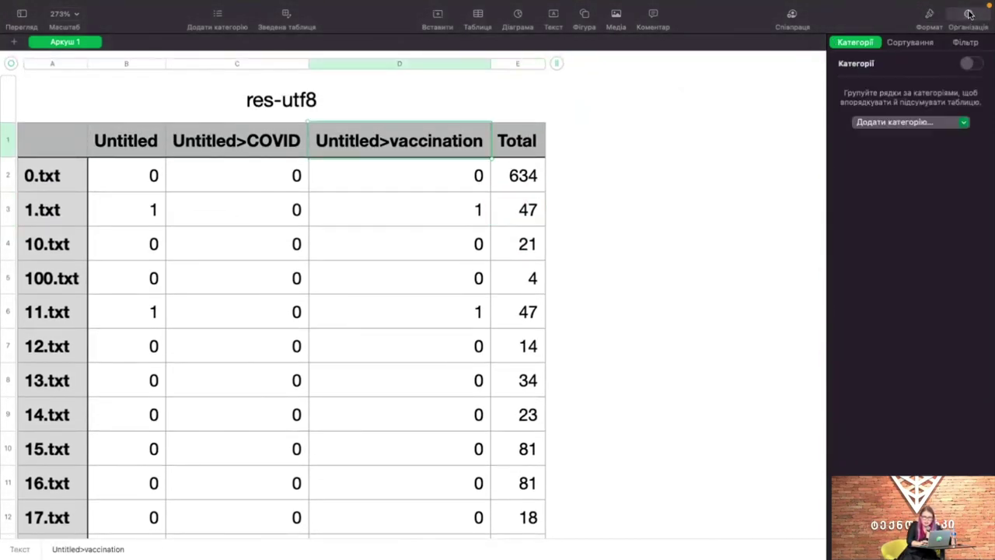
pyautogui.click(929, 122)
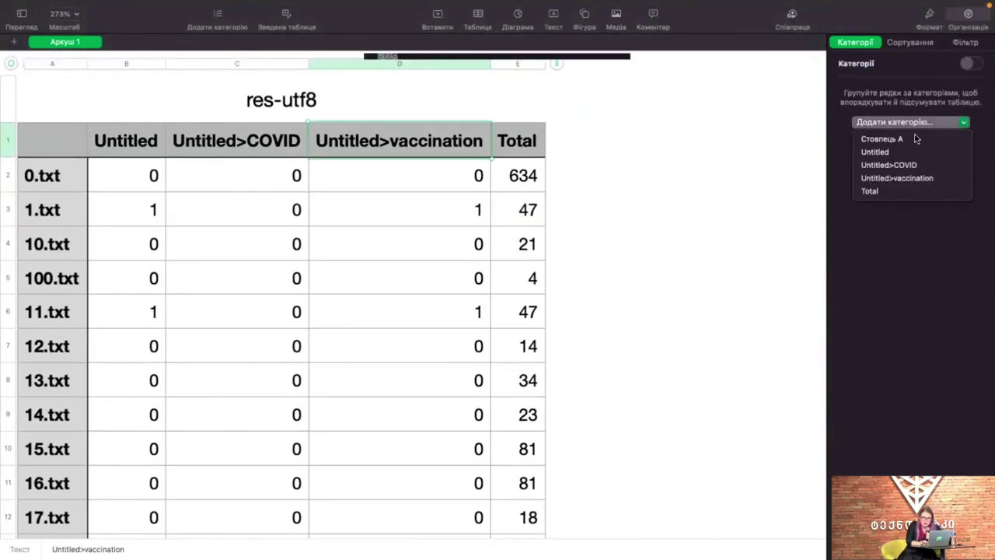
pyautogui.click(892, 178)
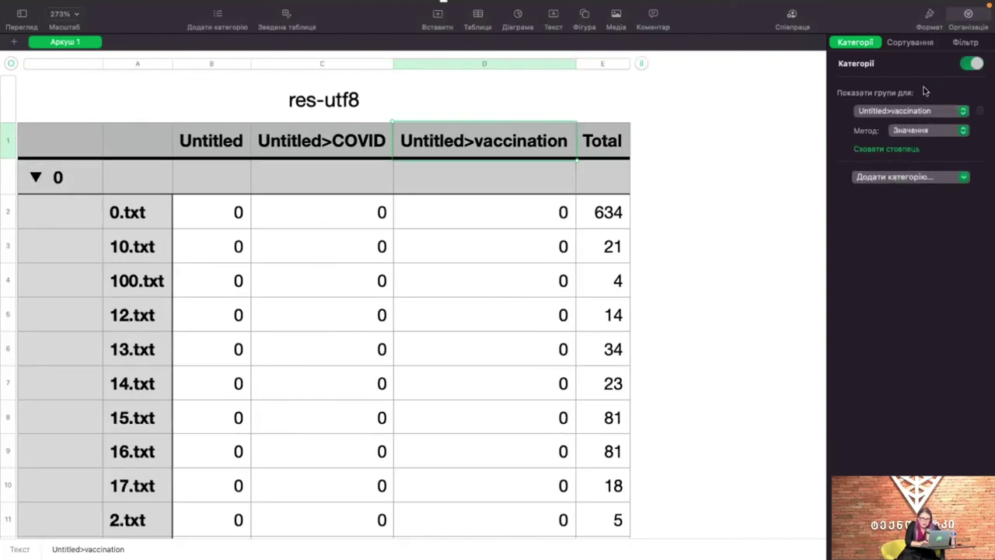
# Add a whole-table sorting rule on the Untitled>vaccination column in descending order
pyautogui.click(968, 16)
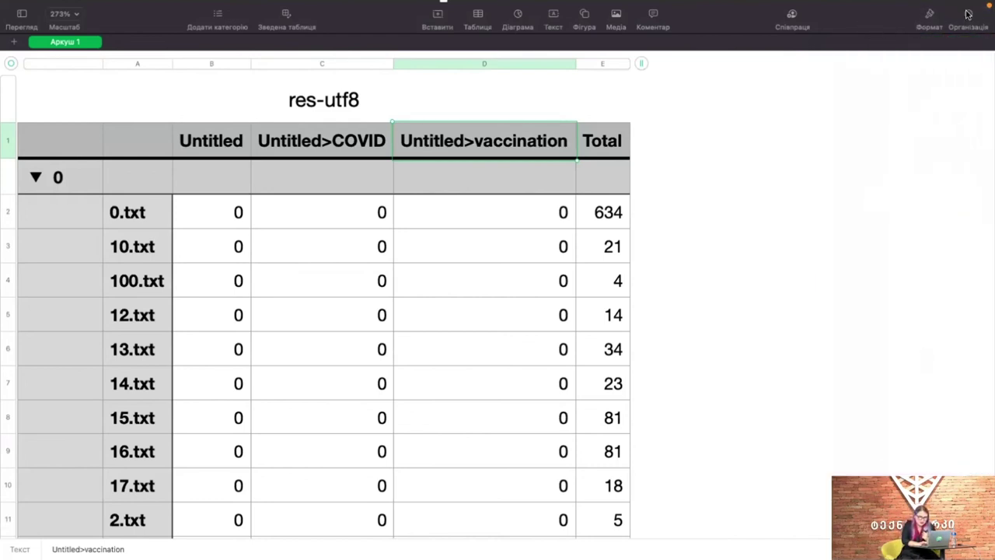
pyautogui.click(968, 14)
pyautogui.click(909, 42)
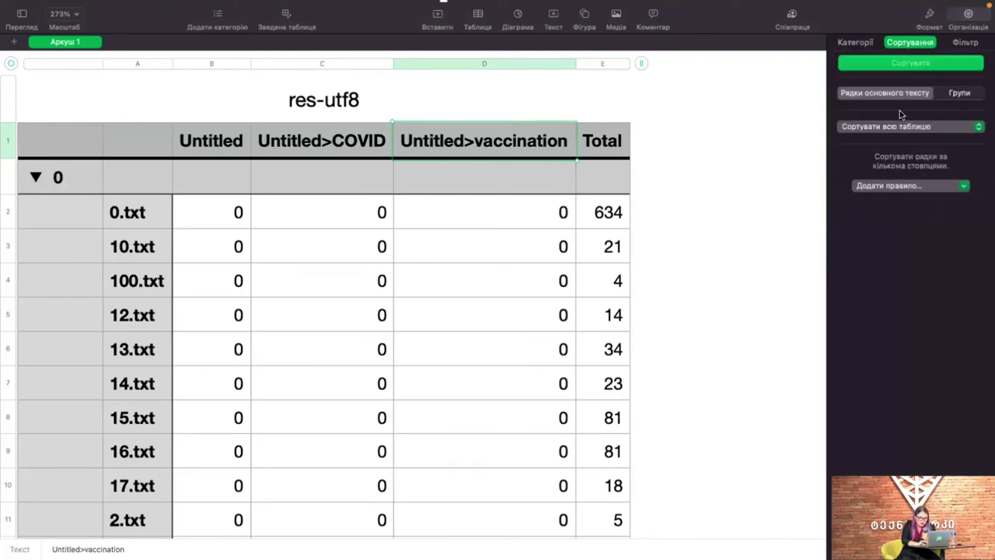
pyautogui.click(907, 180)
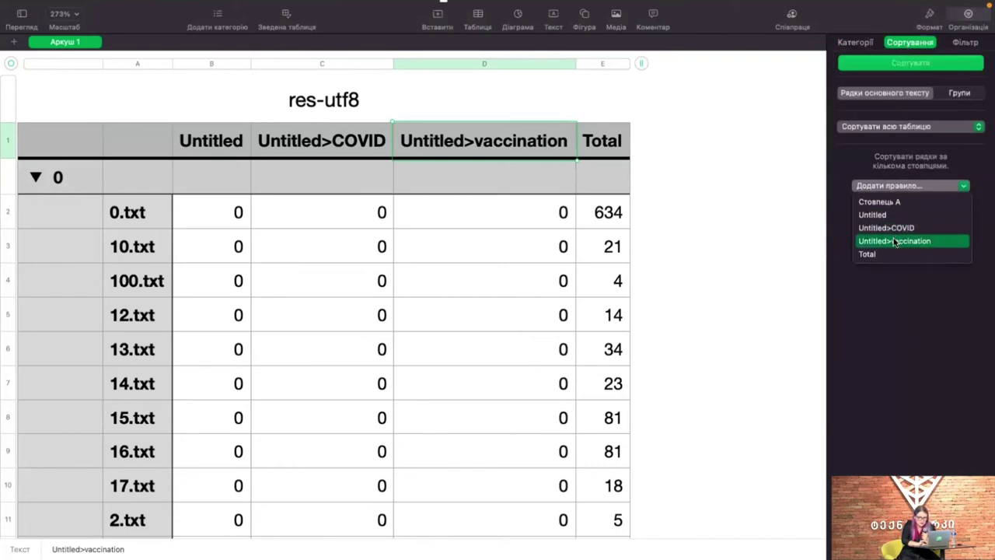
pyautogui.click(893, 239)
pyautogui.click(892, 195)
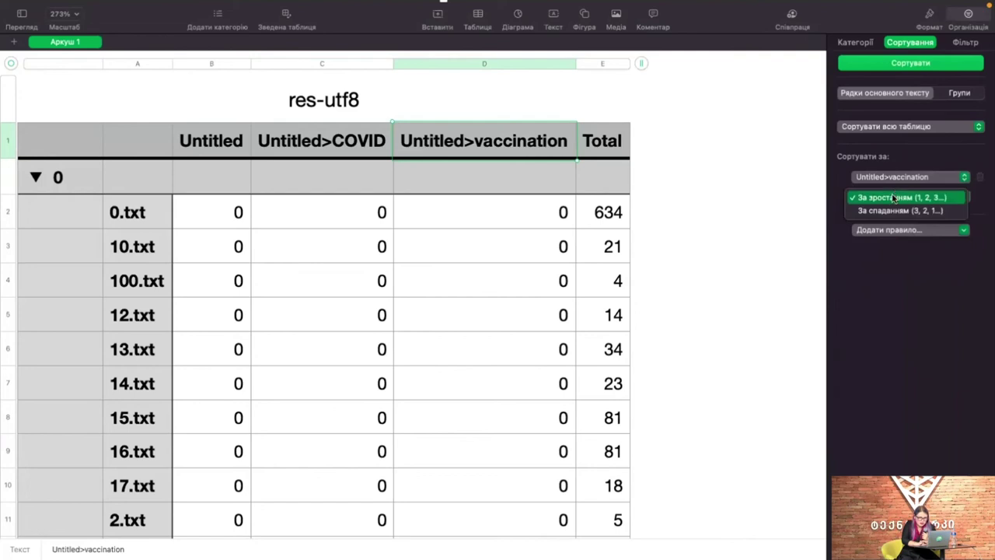
pyautogui.click(894, 211)
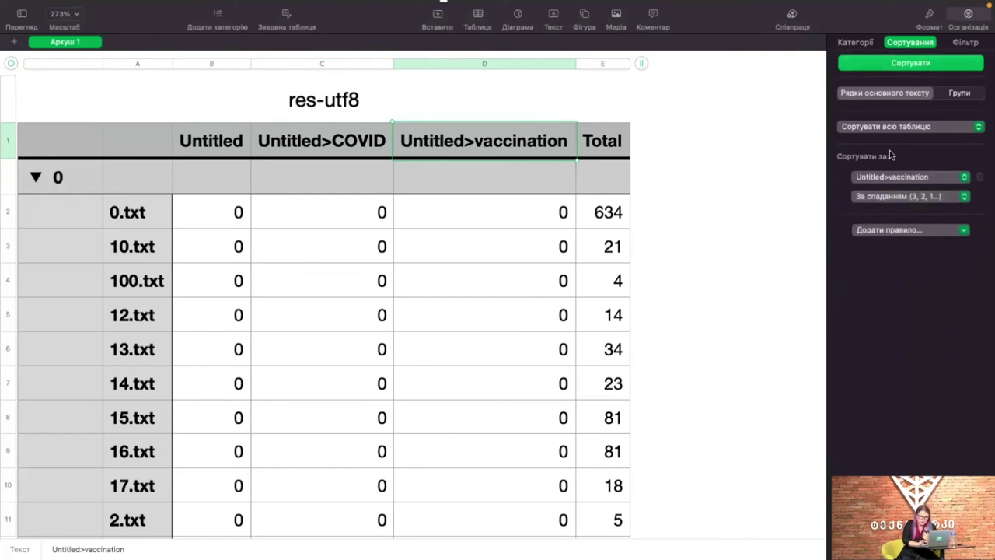
# Turn off the row categories and sort the whole table by Untitled>vaccination in descending order
pyautogui.click(854, 43)
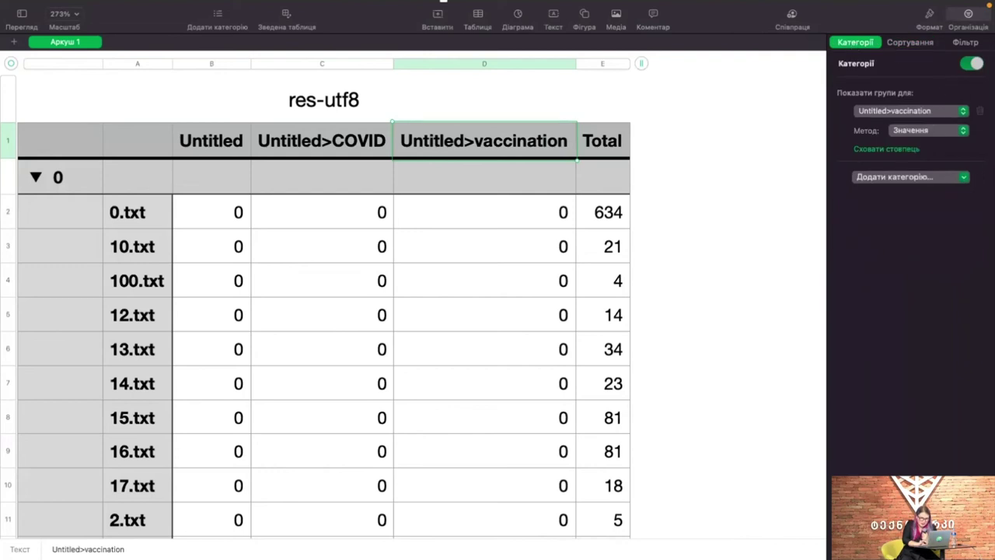
pyautogui.click(972, 66)
pyautogui.click(925, 43)
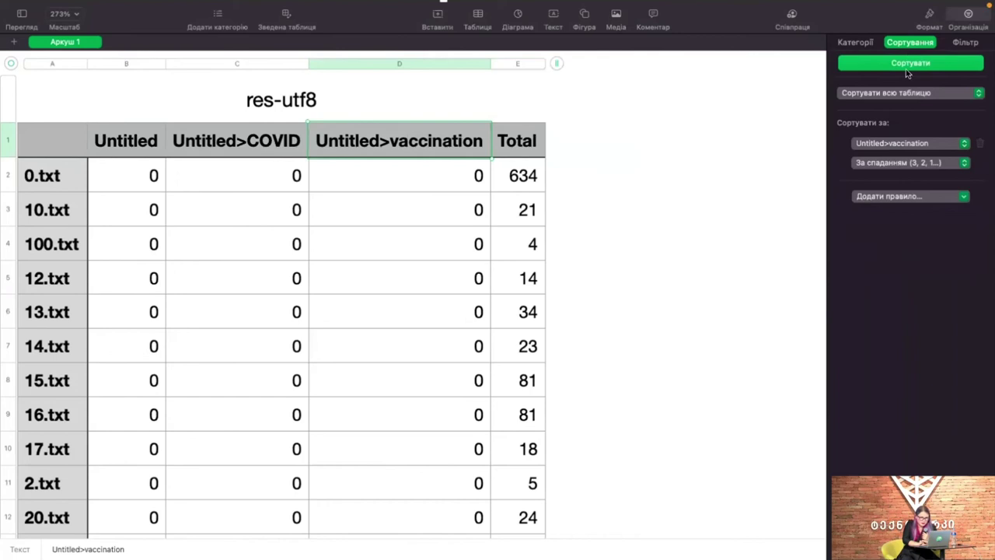
pyautogui.click(893, 143)
pyautogui.click(893, 143)
pyautogui.click(894, 163)
pyautogui.click(894, 163)
# Examine the first sorted row to identify the document with the most vaccination words
pyautogui.click(450, 190)
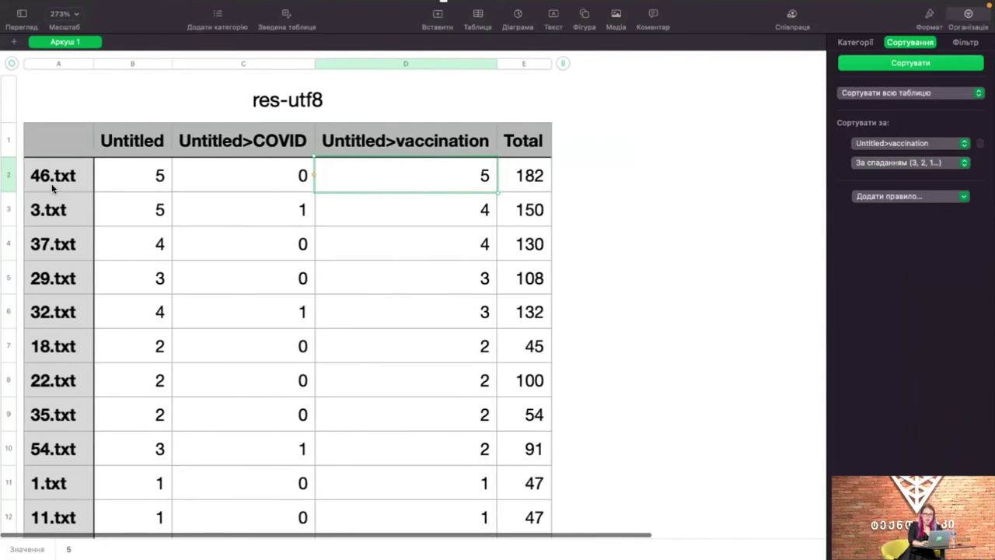
pyautogui.click(53, 187)
pyautogui.click(471, 181)
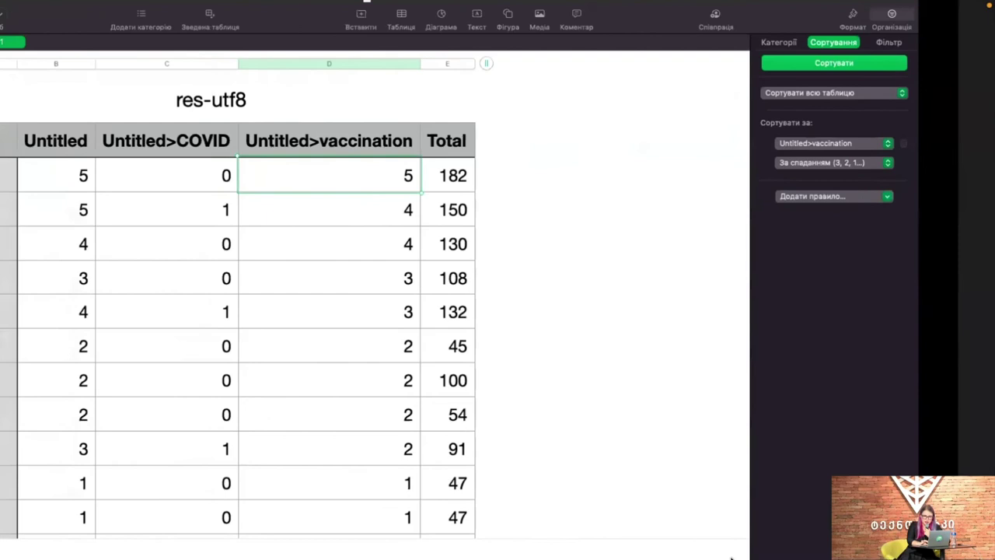
# Switch to Yoshikoder, open document 46.txt and highlight the words of the vaccination category in its text
pyautogui.moveTo(629, 546)
pyautogui.click(682, 546)
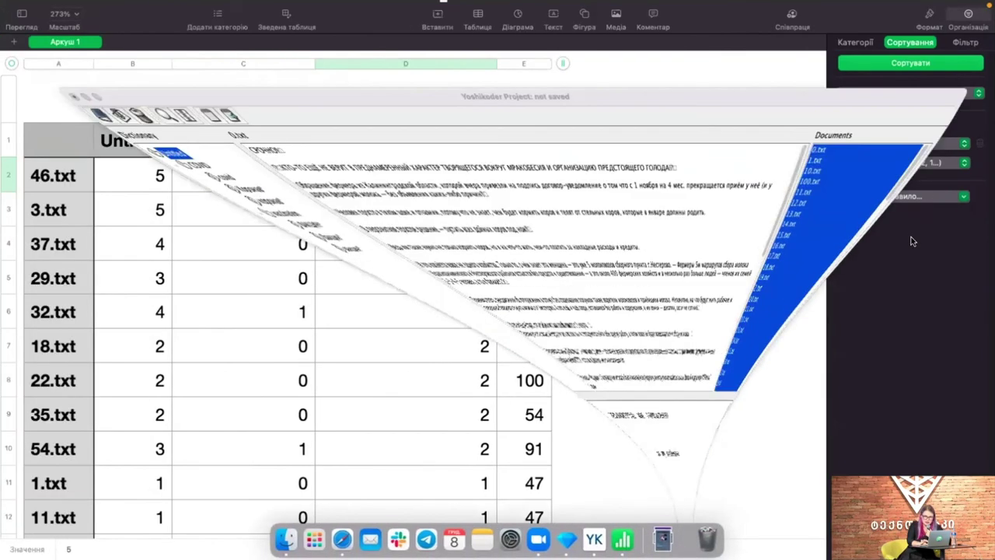
pyautogui.scroll(-4, 914, 214)
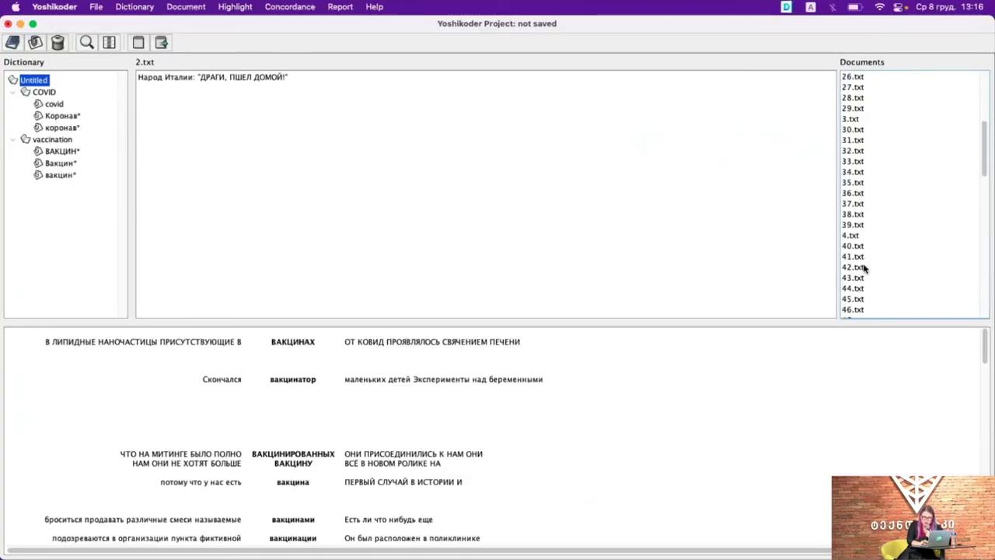
pyautogui.click(858, 226)
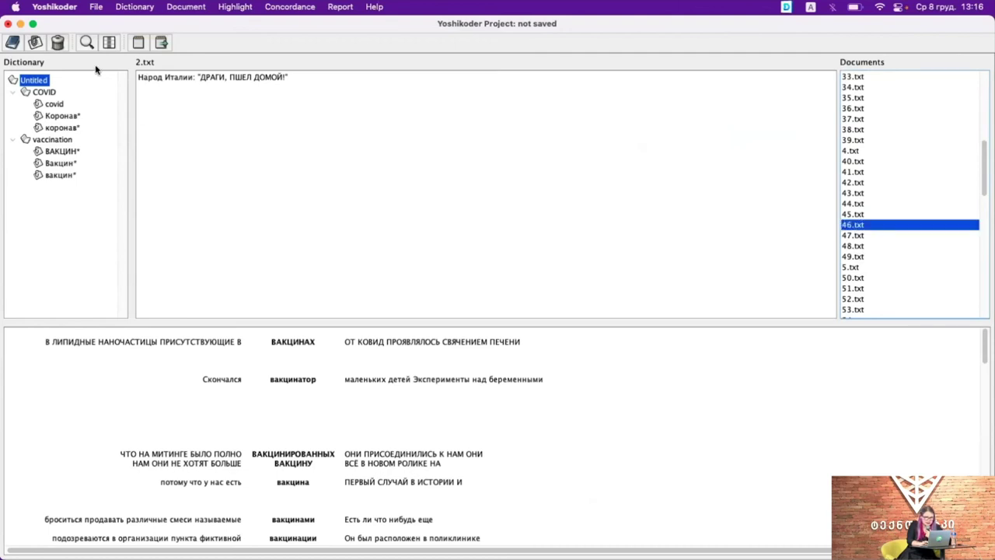
pyautogui.click(53, 139)
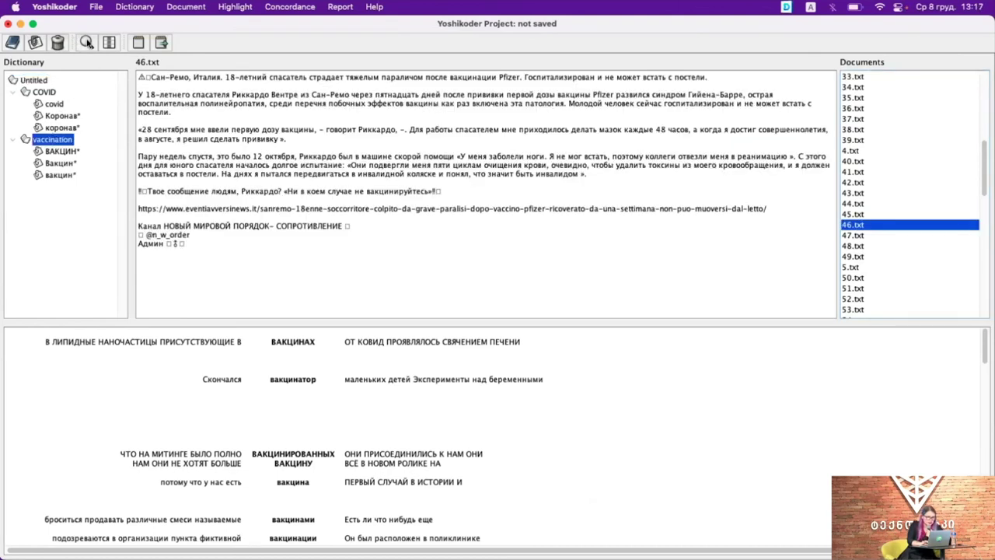
pyautogui.click(86, 42)
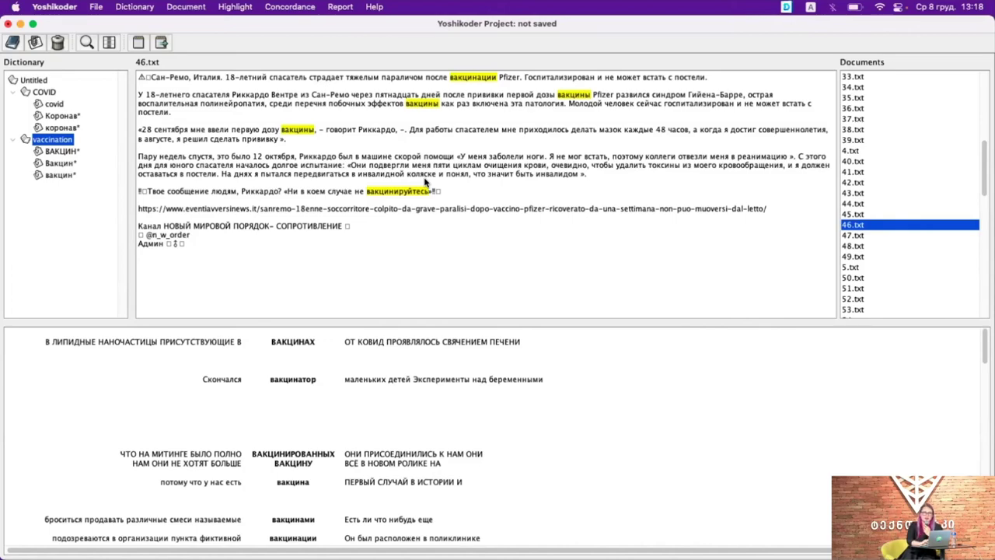
# Switch to the presentation and advance to the Sentiment analysis slide
pyautogui.hotkey('ctrl', 'Right')
pyautogui.hotkey('ctrl', 'Right')
pyautogui.hotkey('ctrl', 'Right')
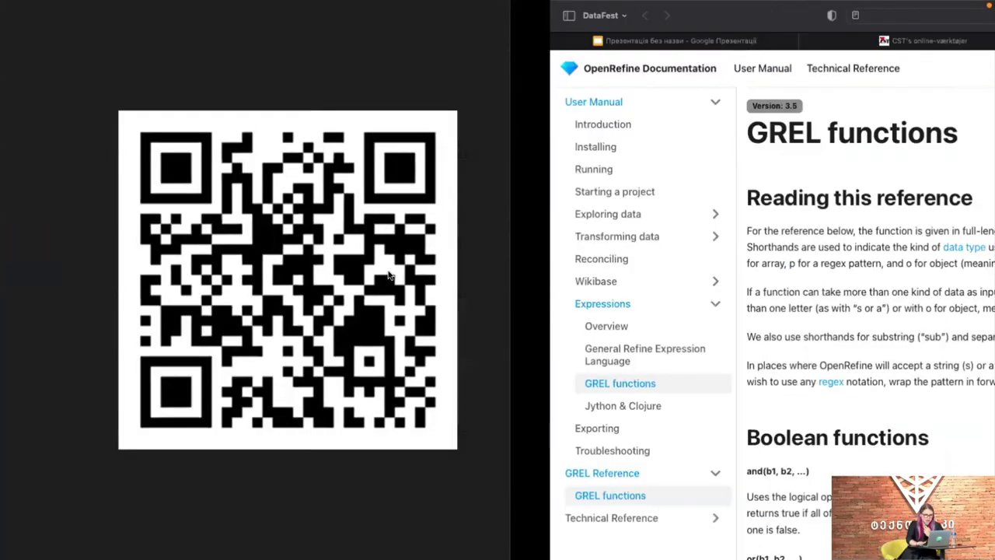
pyautogui.press('Right')
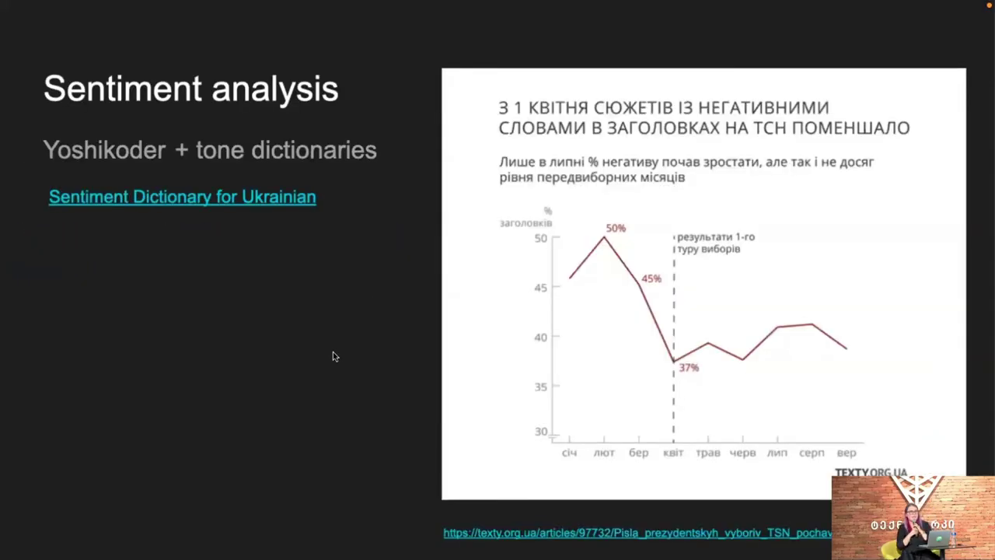